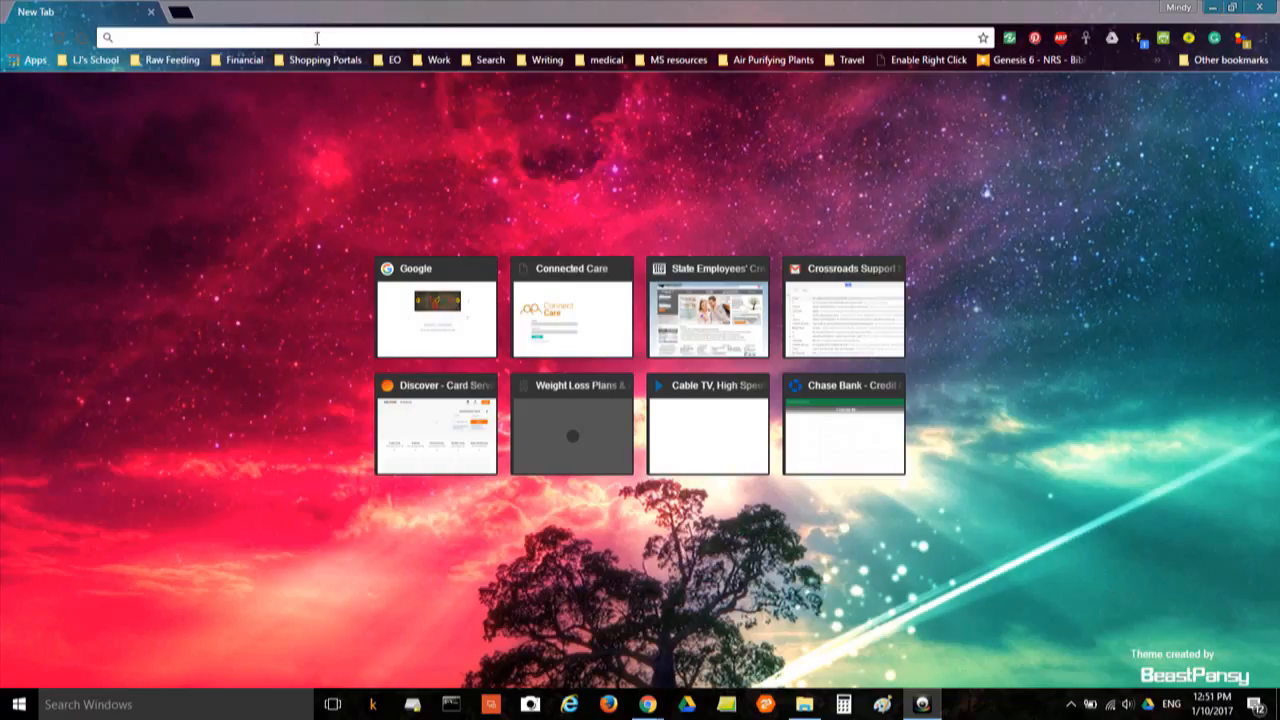
Go to app.connectcareonline.com in Chrome
click(316, 38)
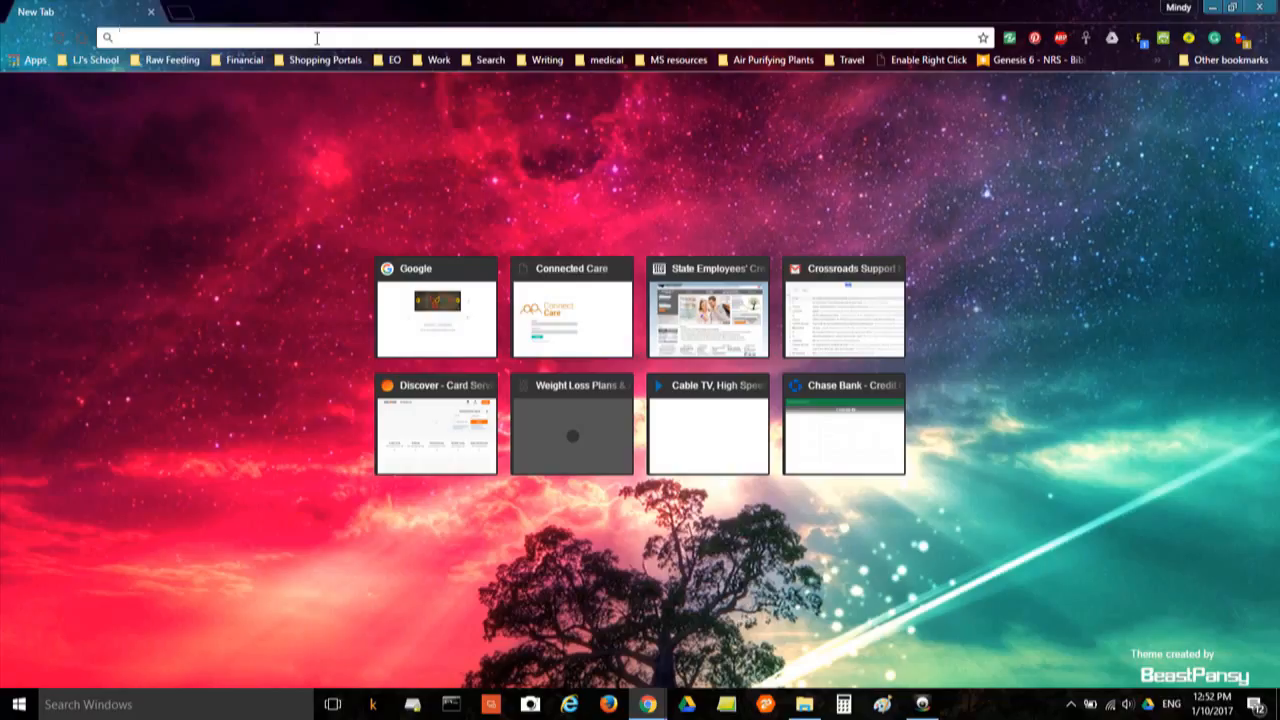
text(app.connec)
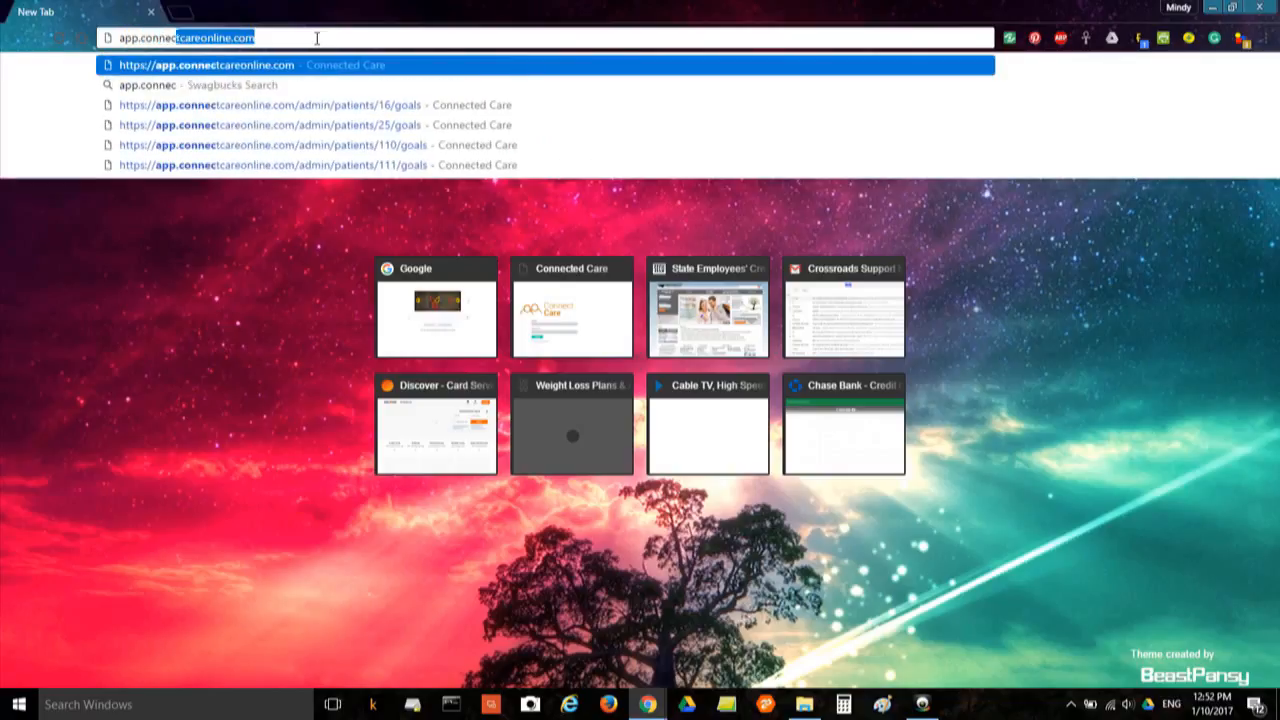
text(tcareonline.com)
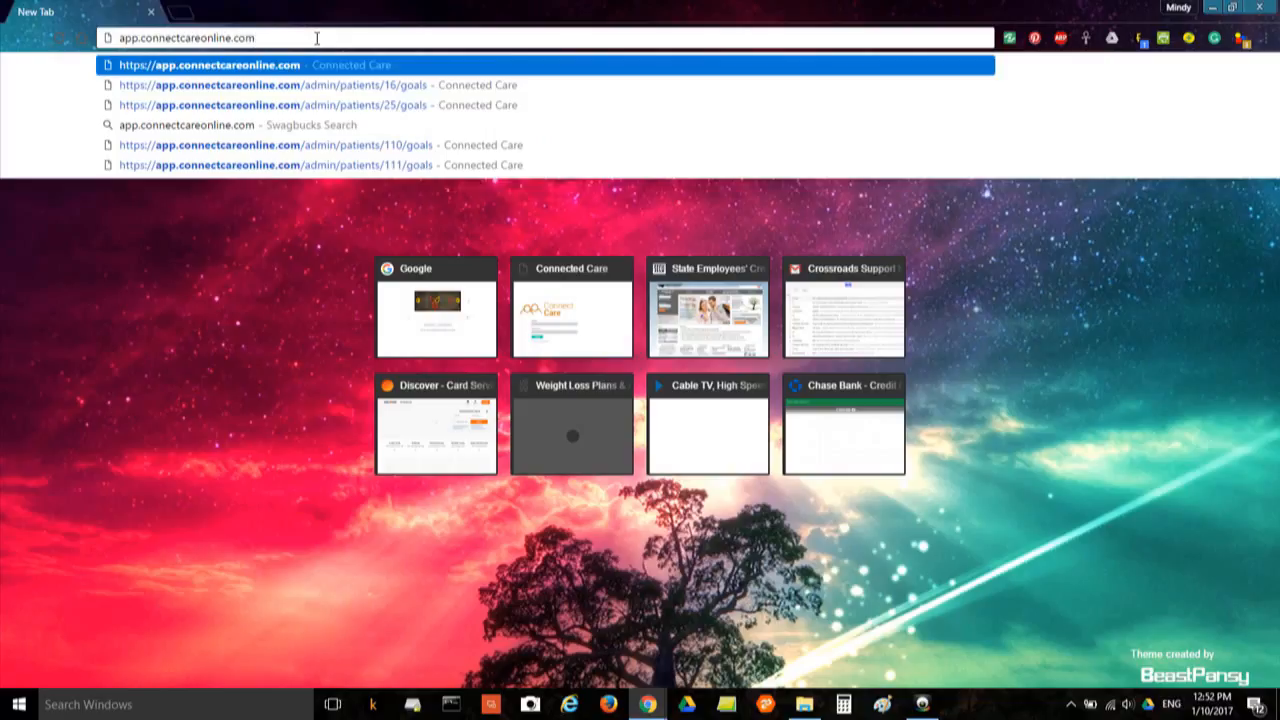
key(Return)
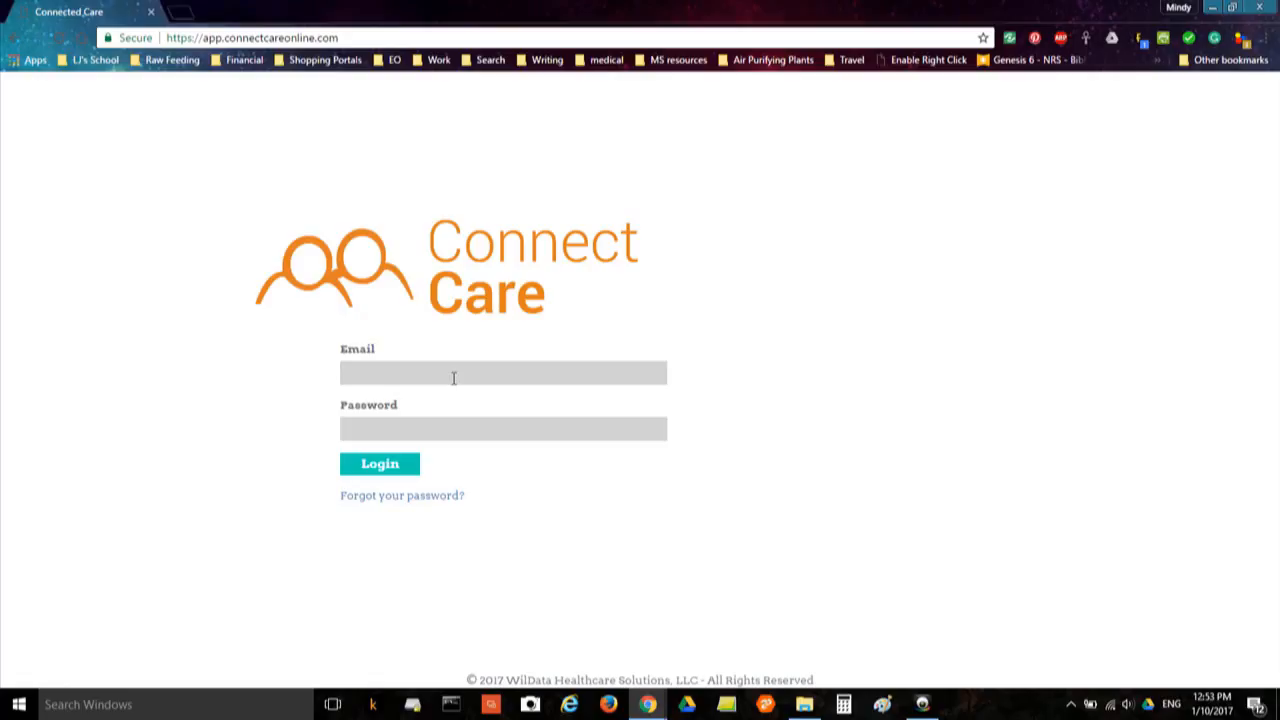
Log in to Connect Care with the account e-mail and password
key(Tab)
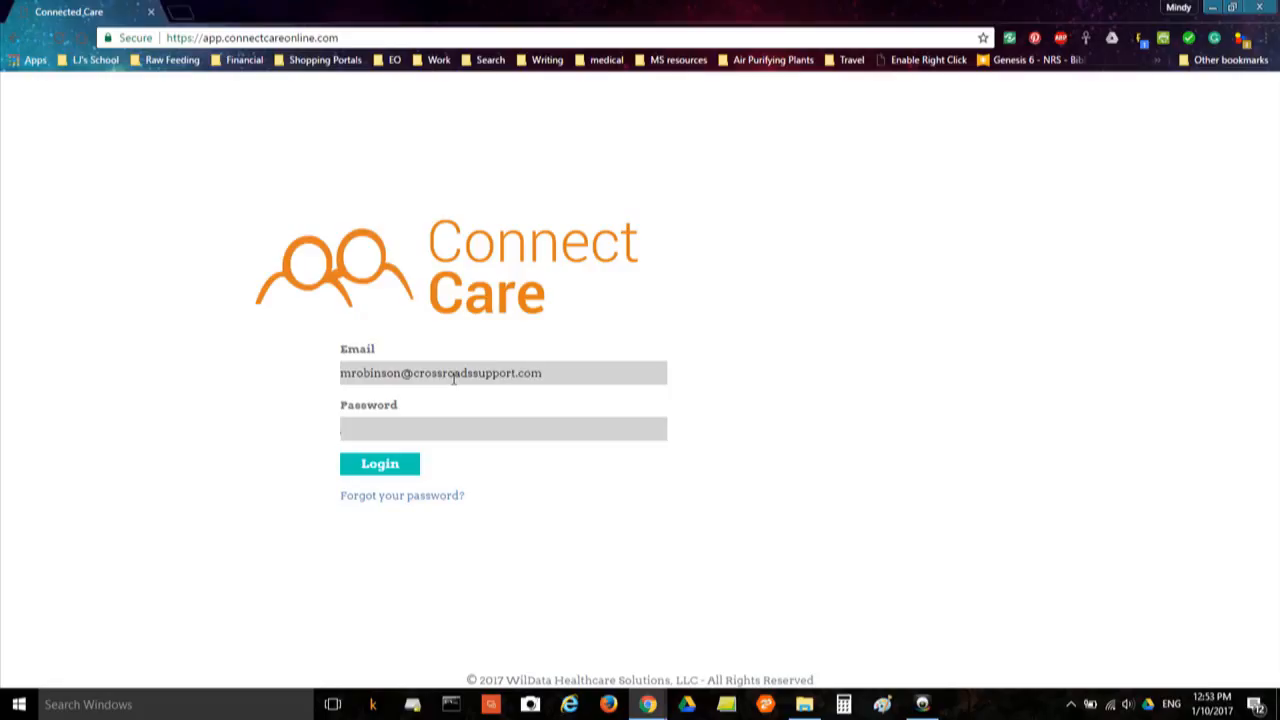
text(•••••••••)
key(Return)
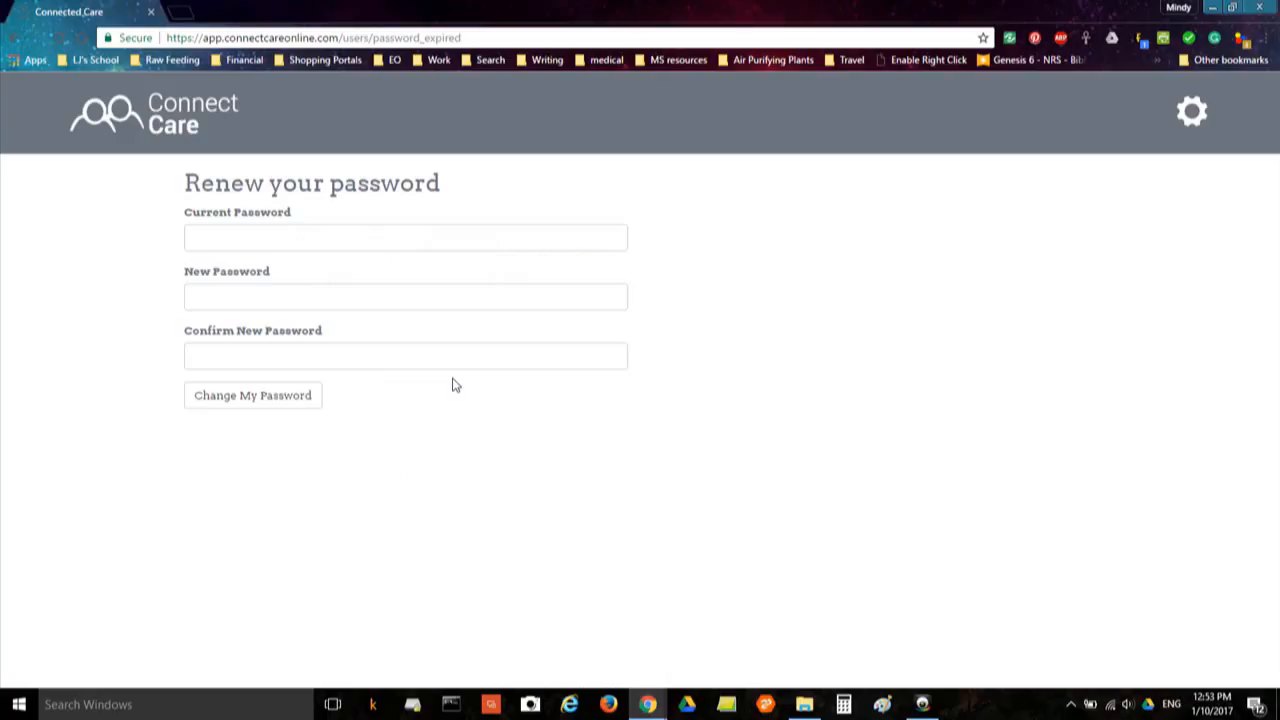
Enter the current password, a new password and its confirmation, then submit the change
click(400, 240)
text(**)
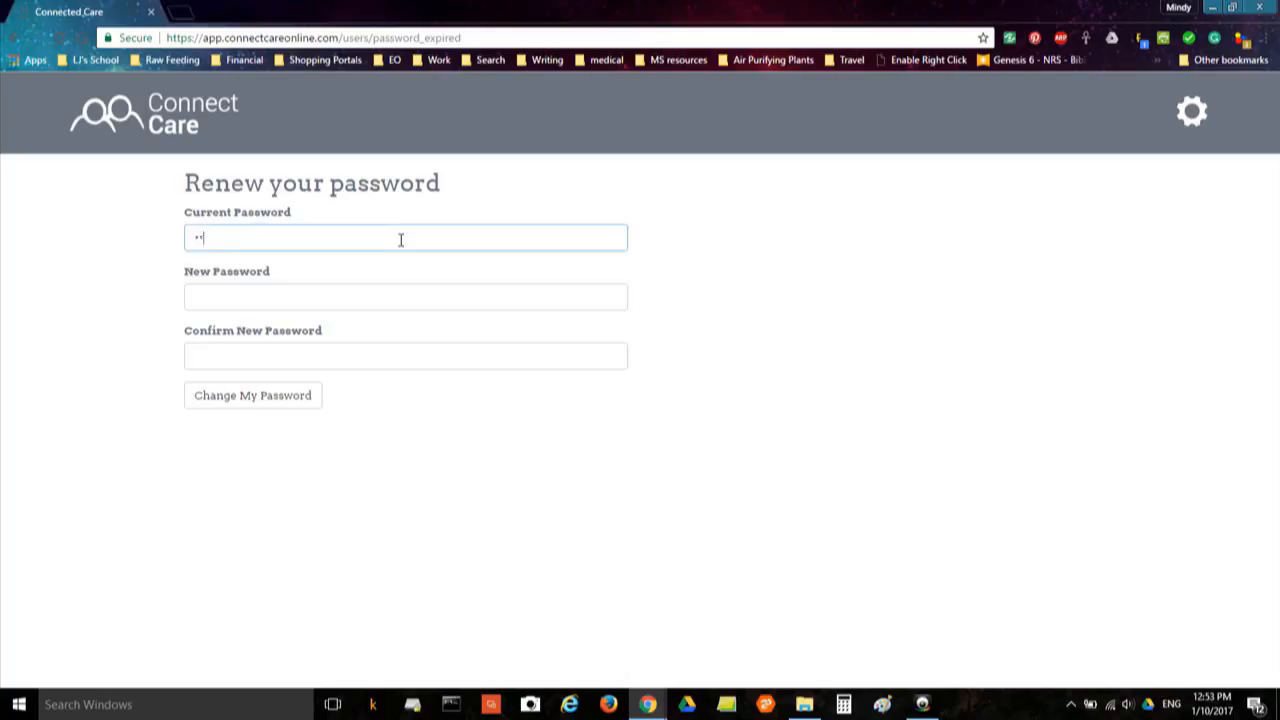
text(*******)
key(Tab)
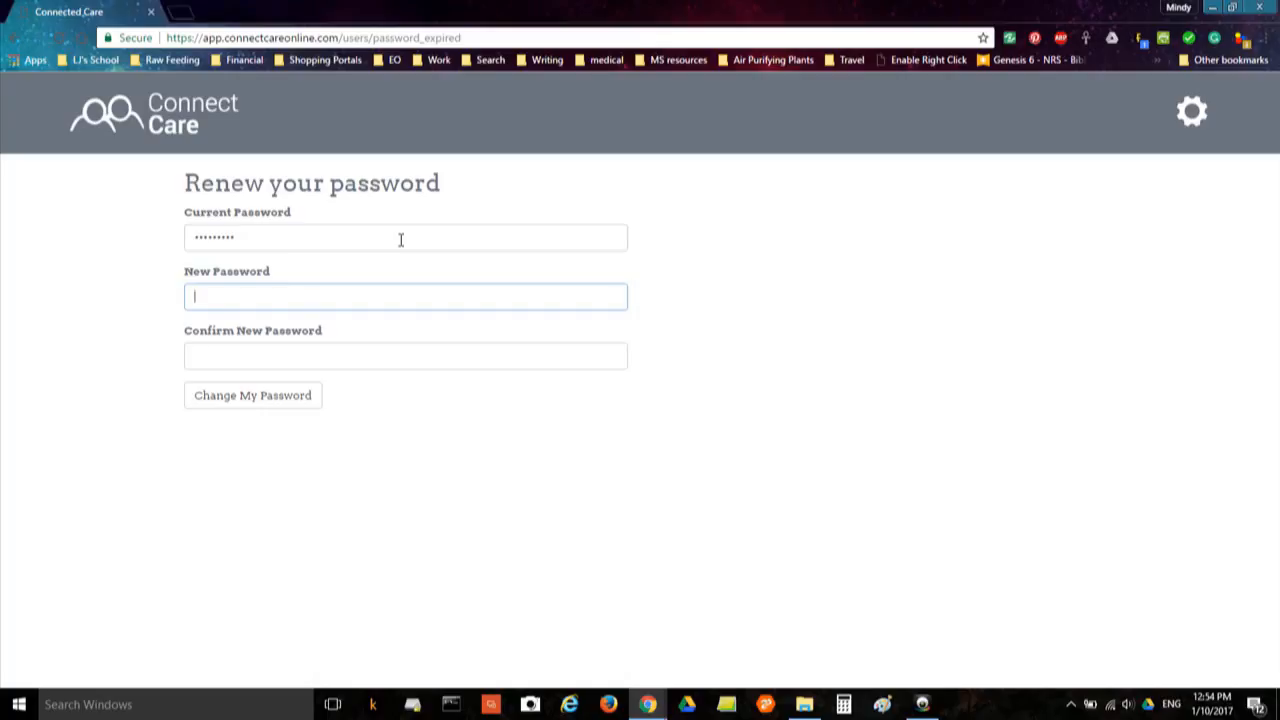
text(•••••••••)
key(Tab)
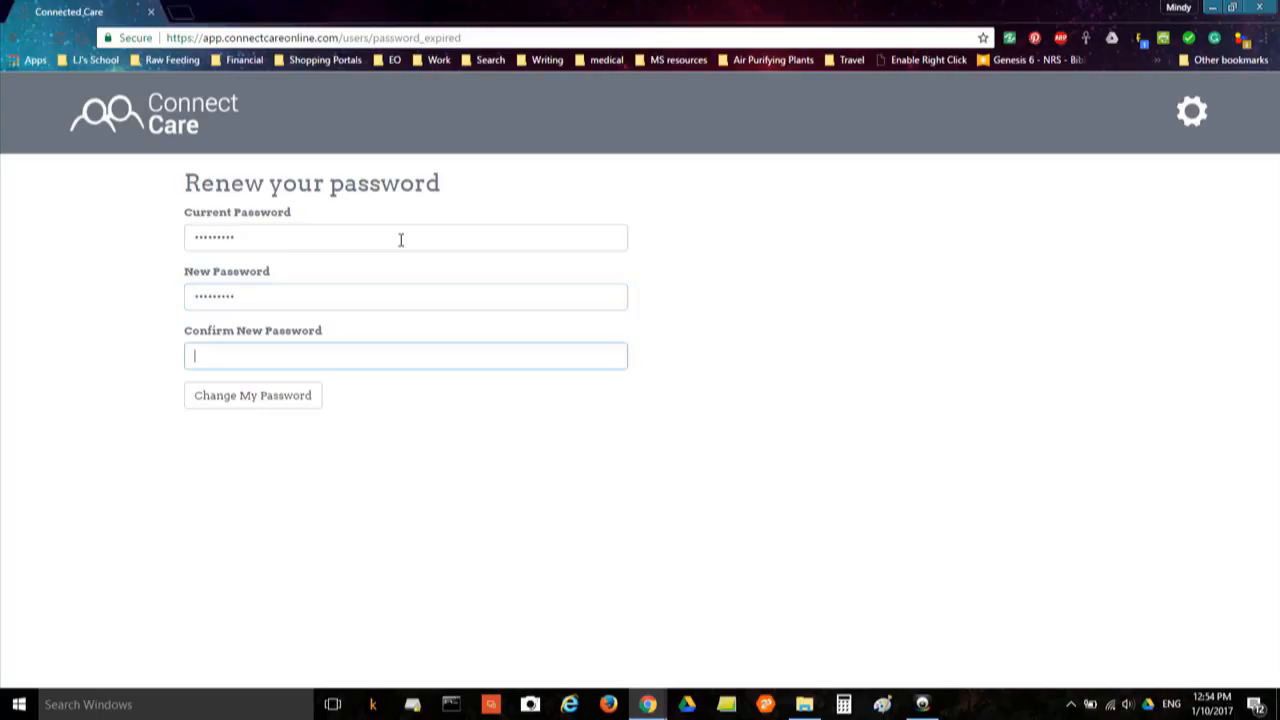
text(•••••••••)
click(290, 398)
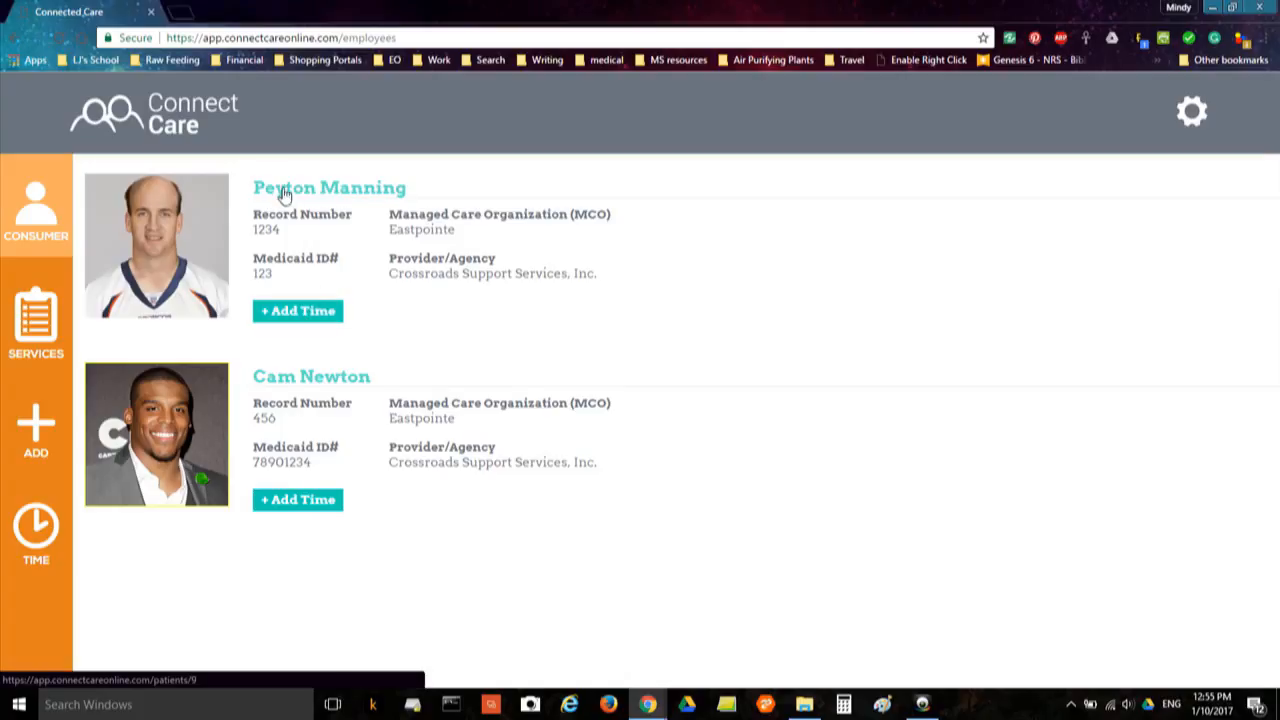
Open the consumer's + Add Time services page and return to its top
click(315, 316)
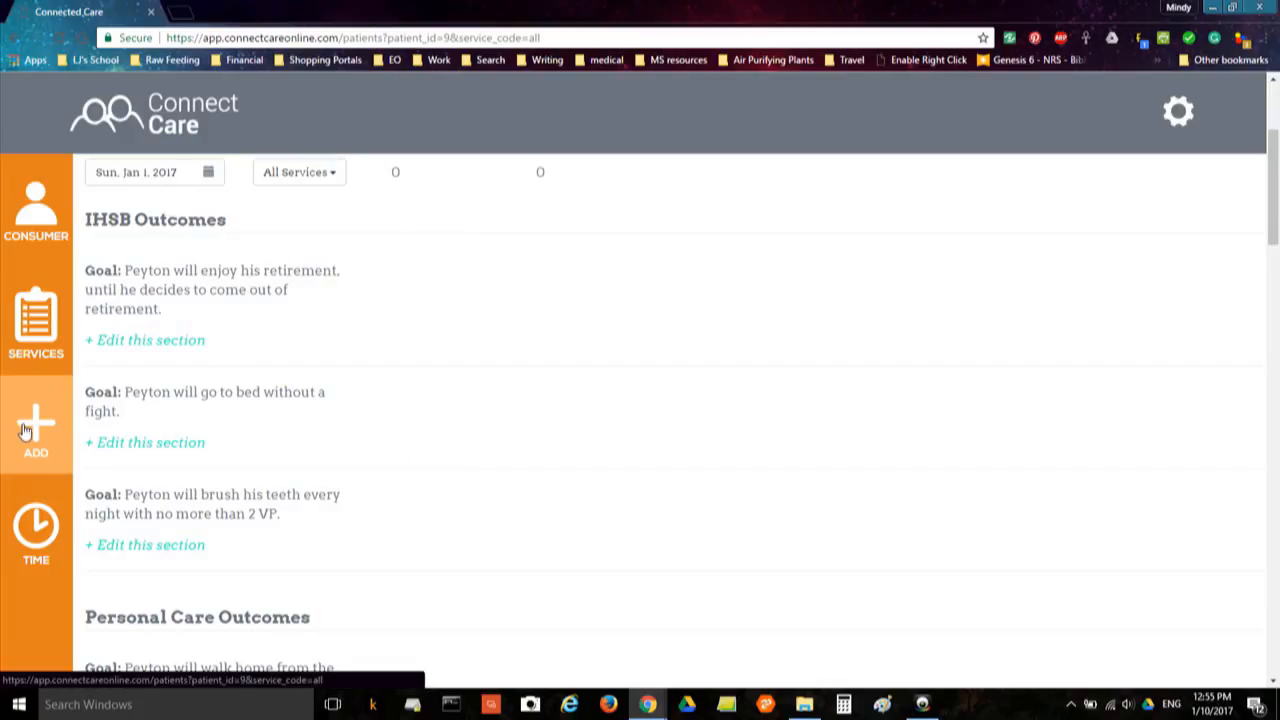
scroll(492, 384, up, 1)
scroll(492, 387, up, 2)
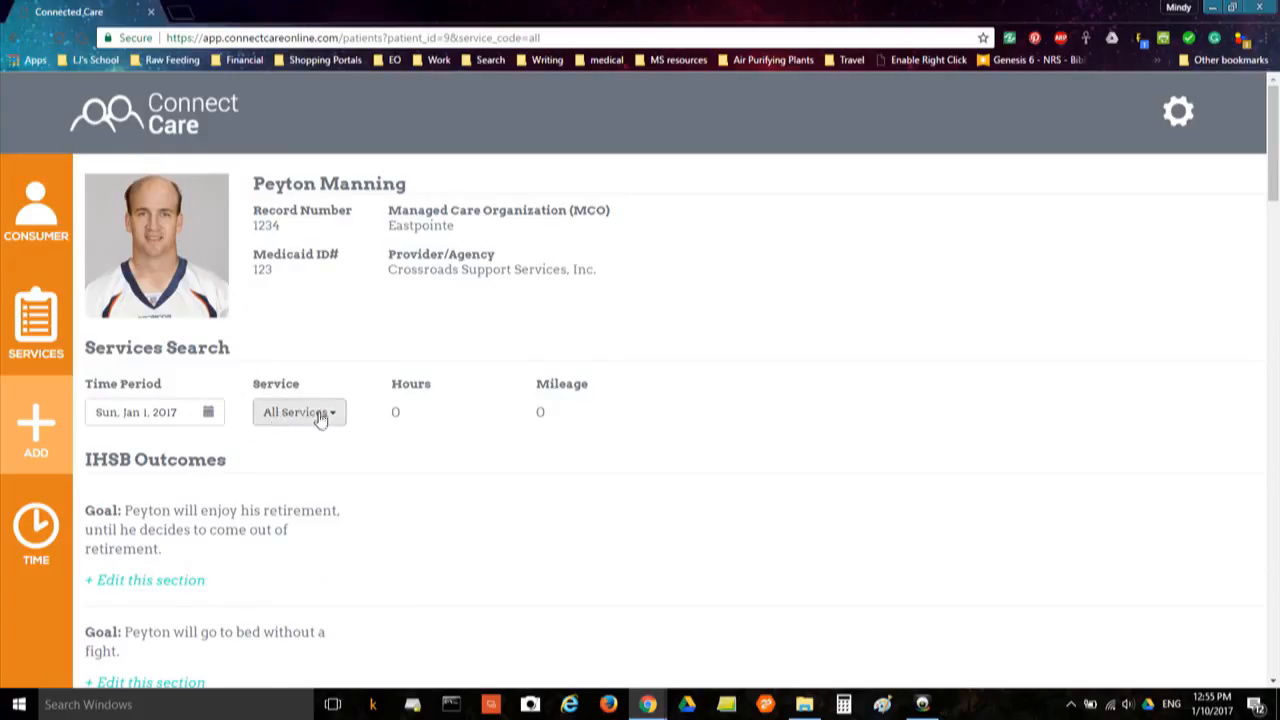
Set the services time period to Monday, January 9, 2017
click(209, 416)
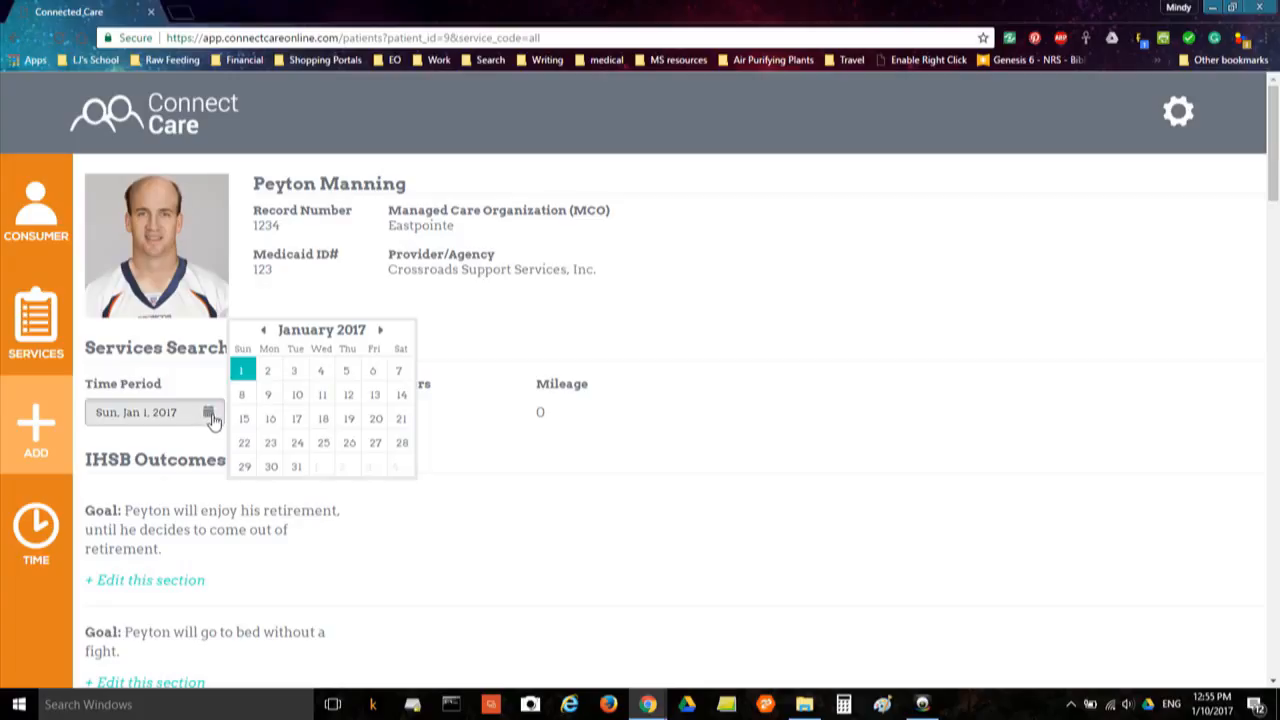
click(268, 396)
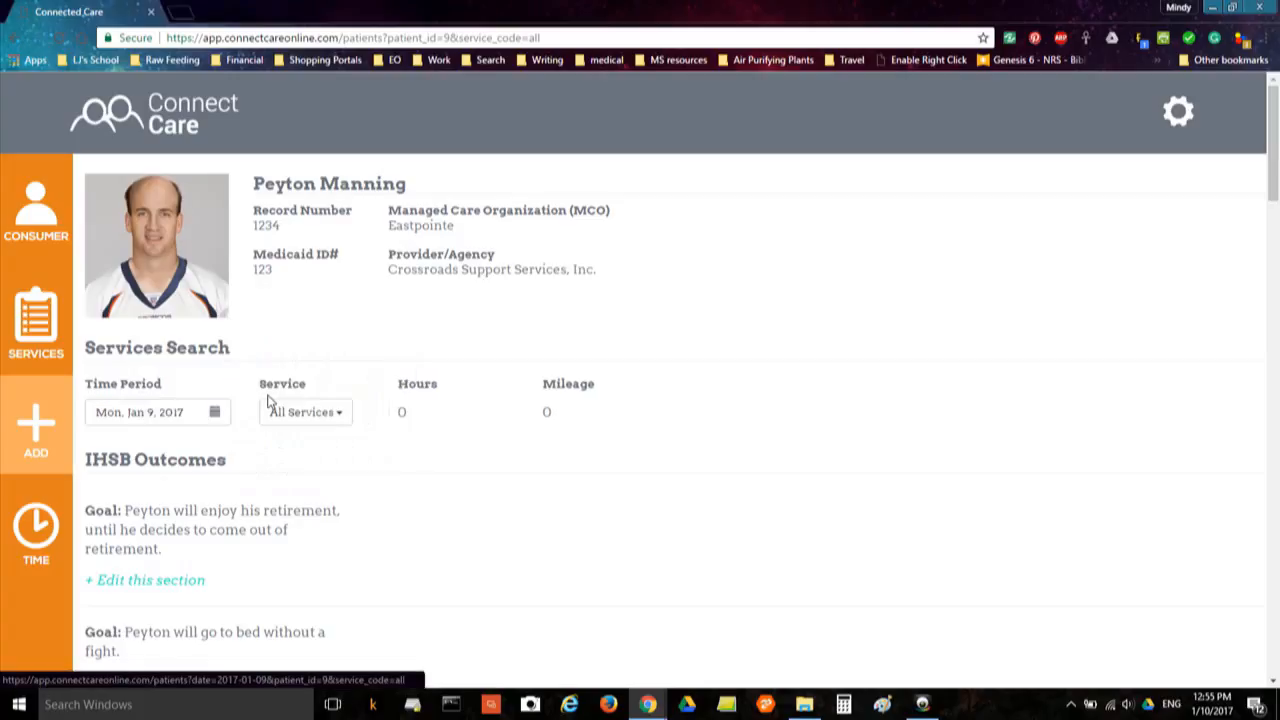
Filter the Jan 9 services to IHSB, review its goals, then switch to Personal Care
click(339, 418)
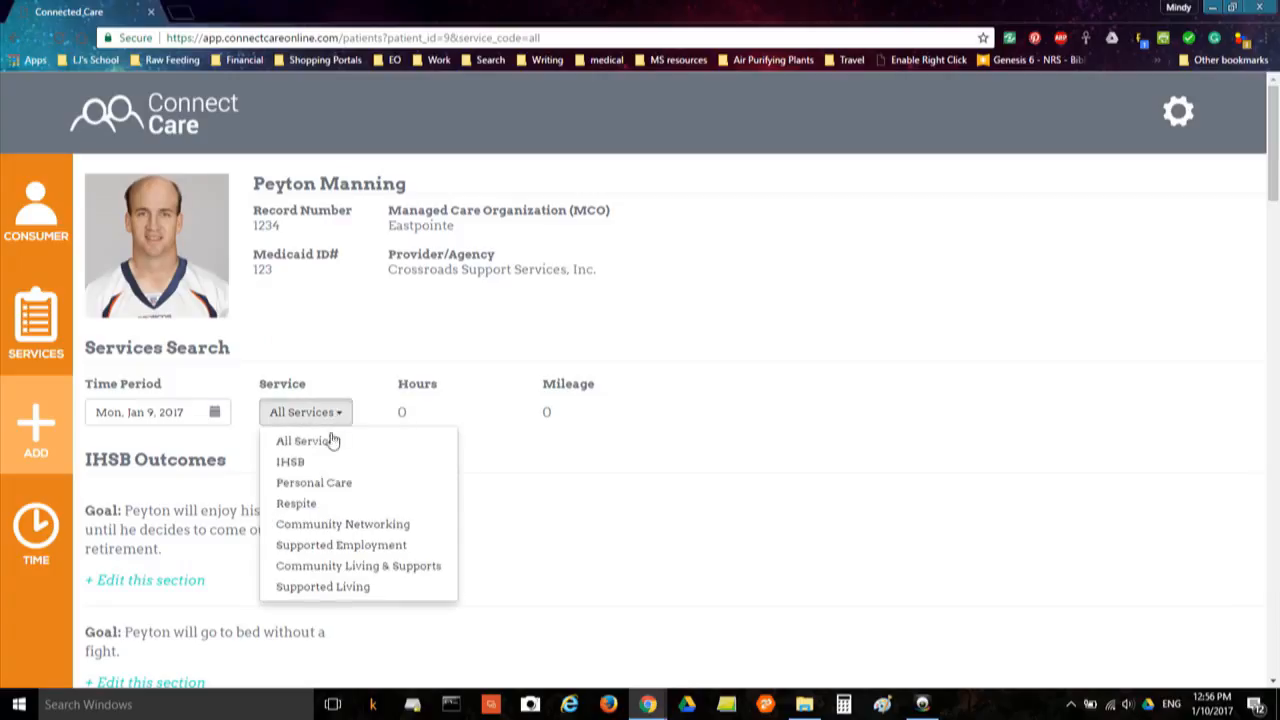
click(290, 463)
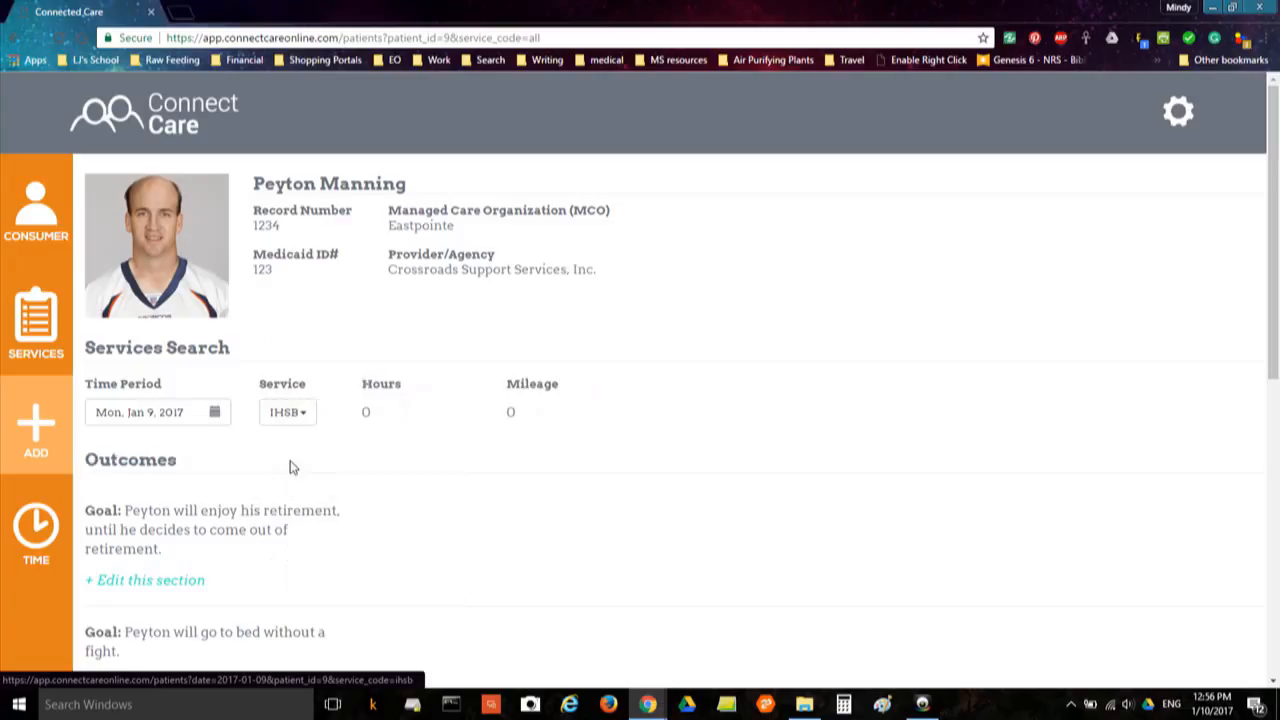
scroll(414, 480, down, 2)
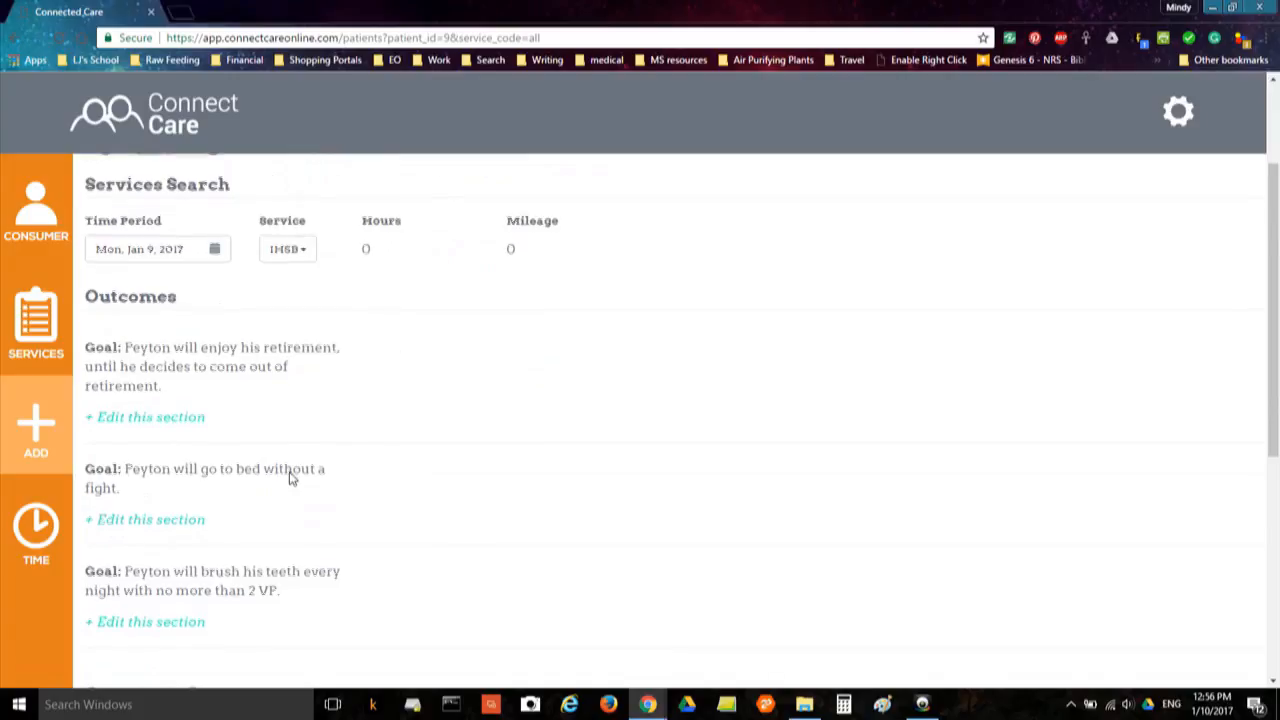
scroll(289, 477, down, 2)
scroll(292, 477, up, 2)
scroll(291, 474, down, 1)
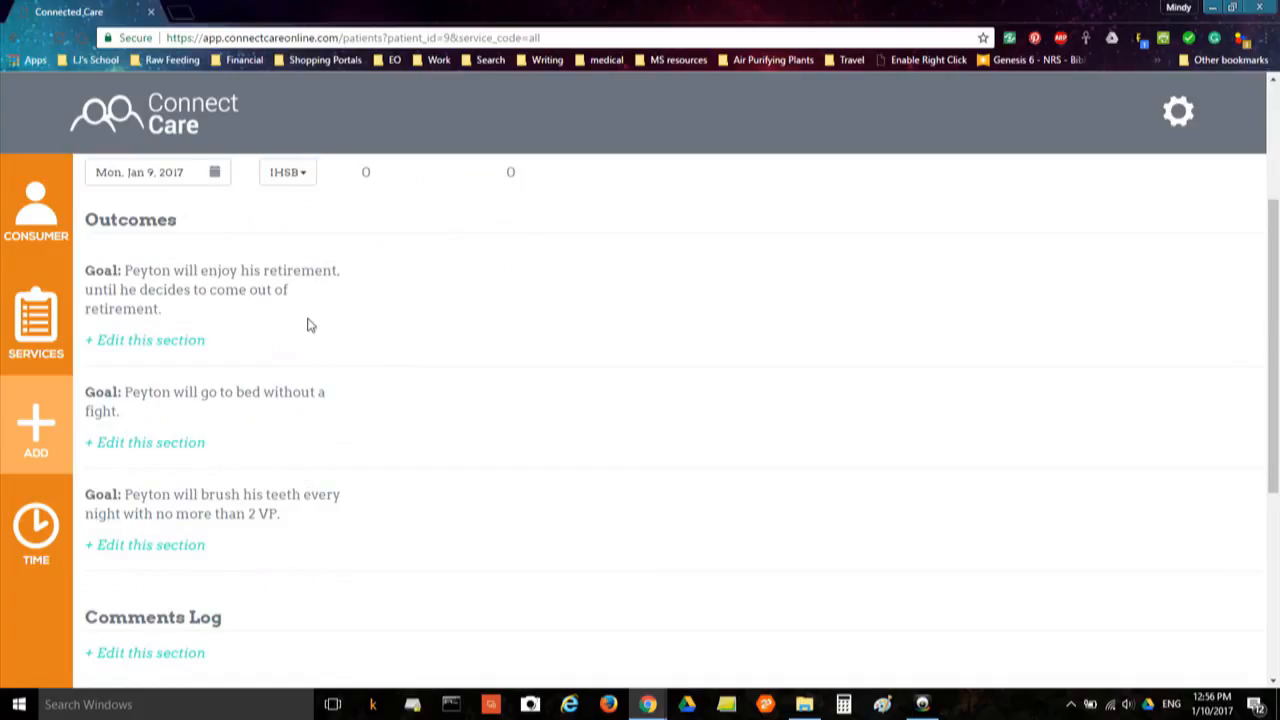
click(288, 173)
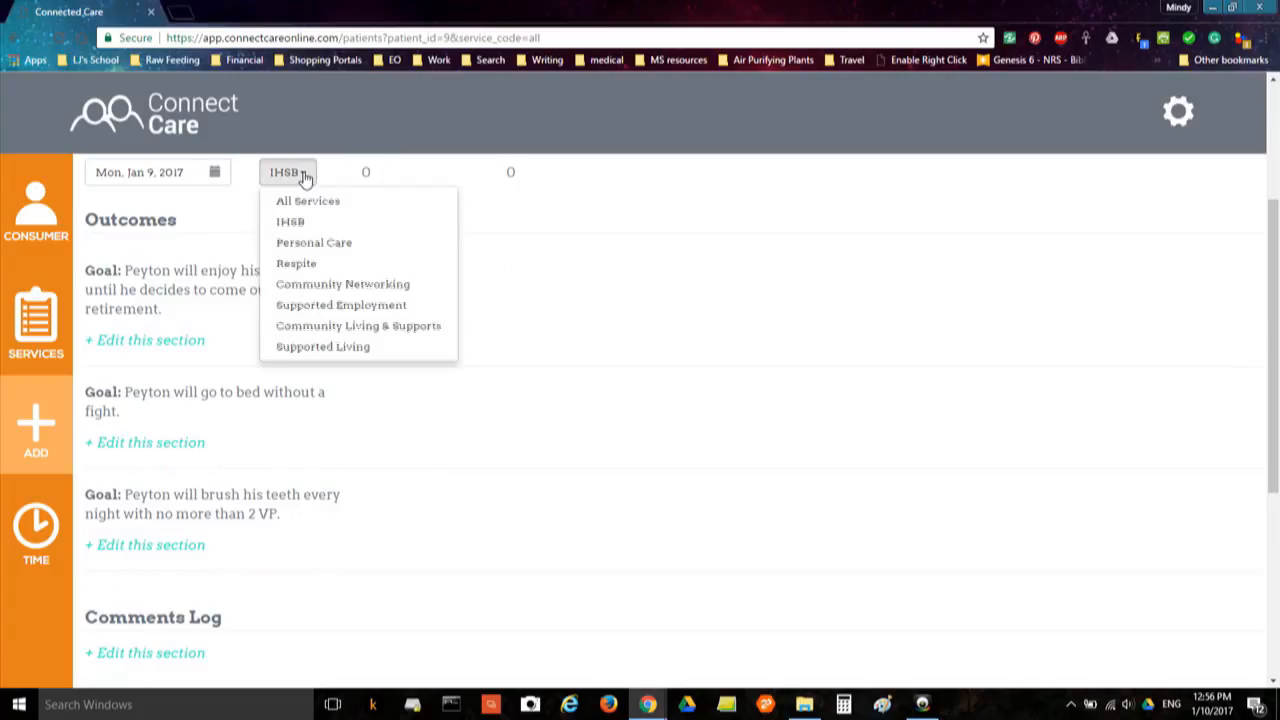
click(325, 247)
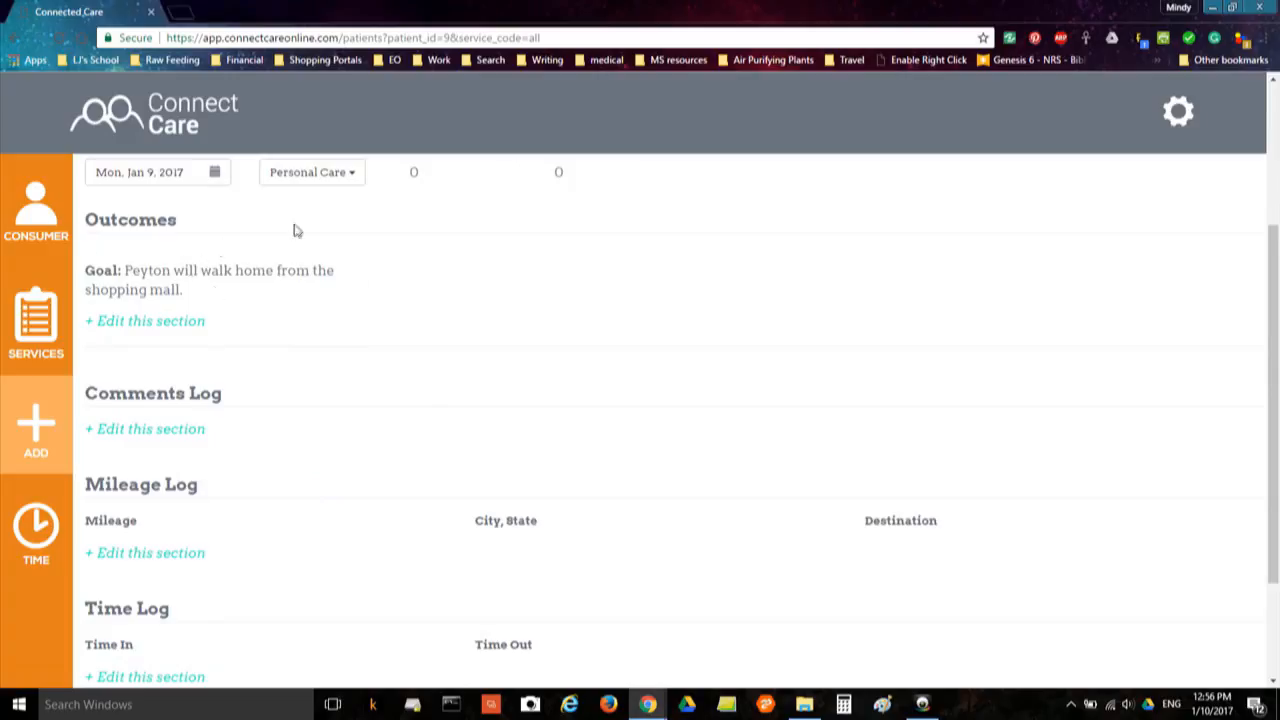
Switch the service filter back to IHSB and scroll through its three outcome goals
click(352, 176)
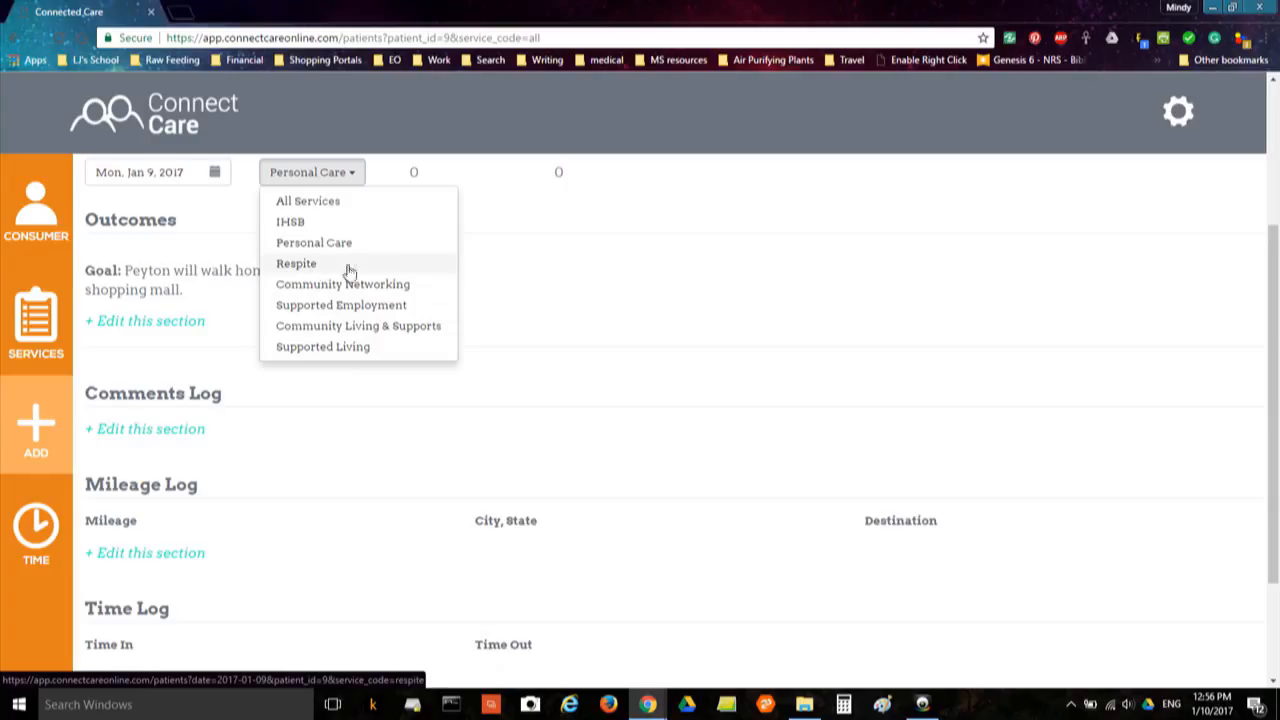
click(292, 222)
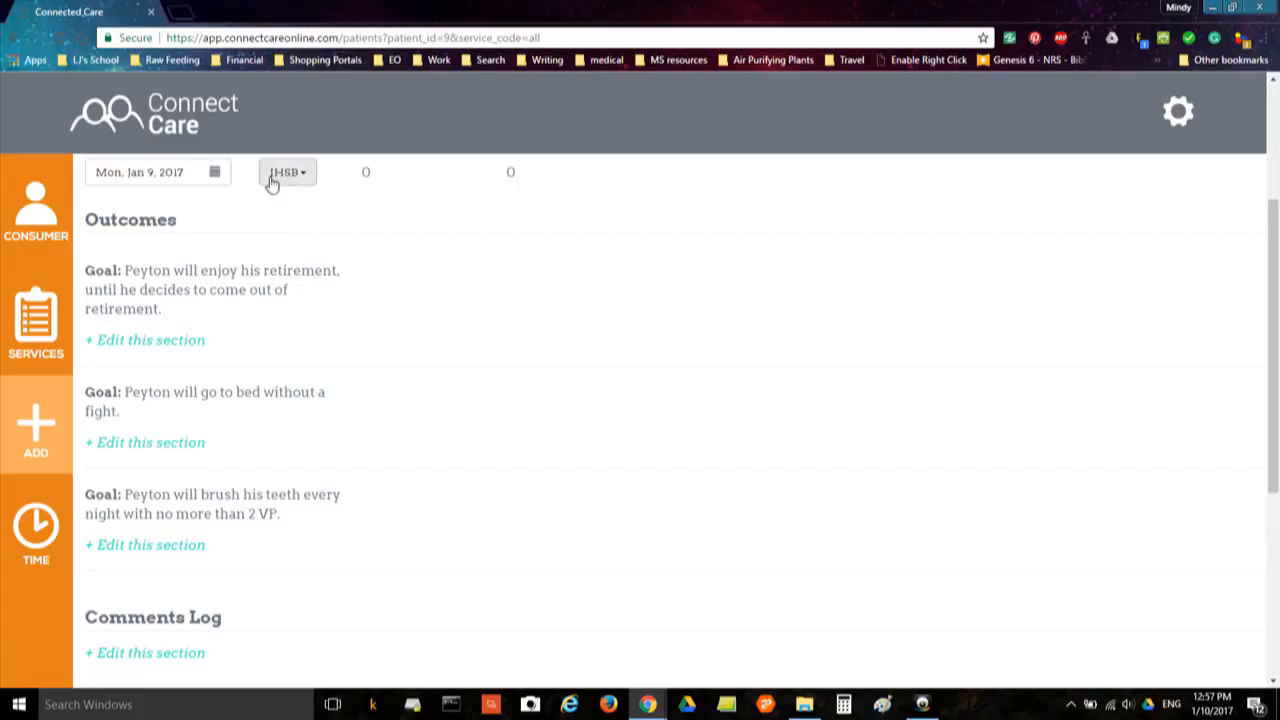
scroll(194, 246, up, 1)
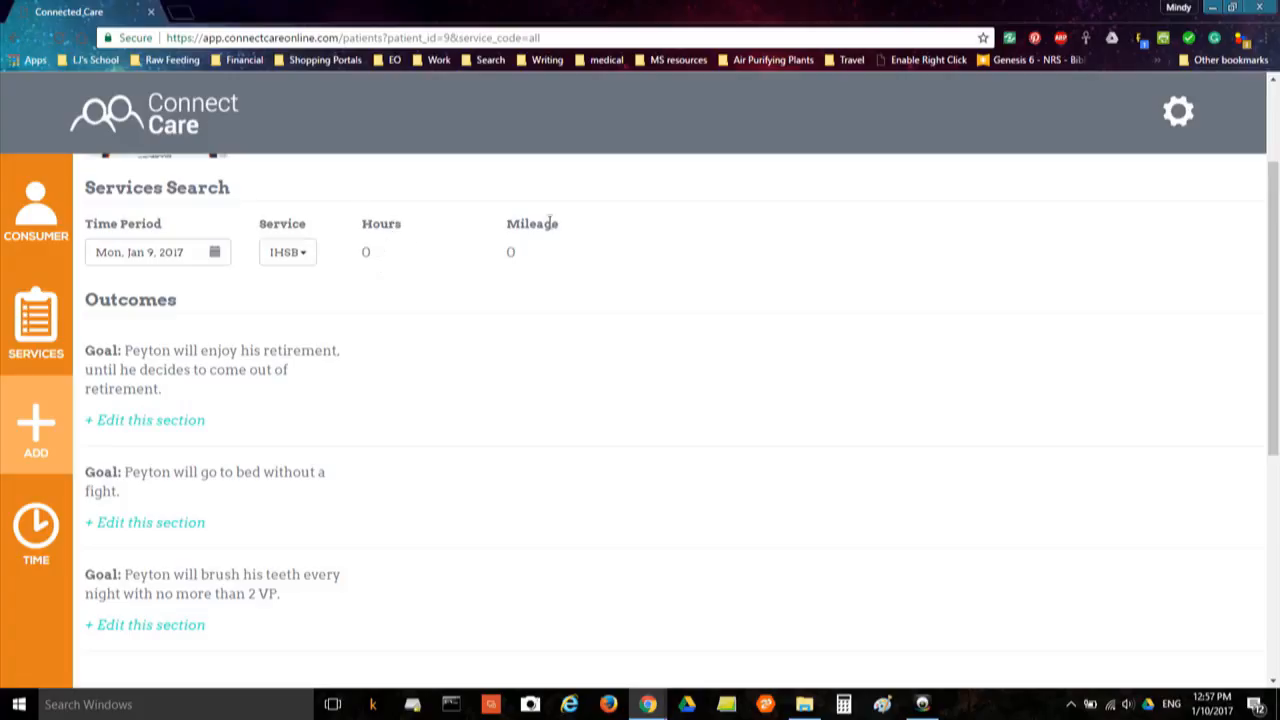
scroll(413, 251, down, 1)
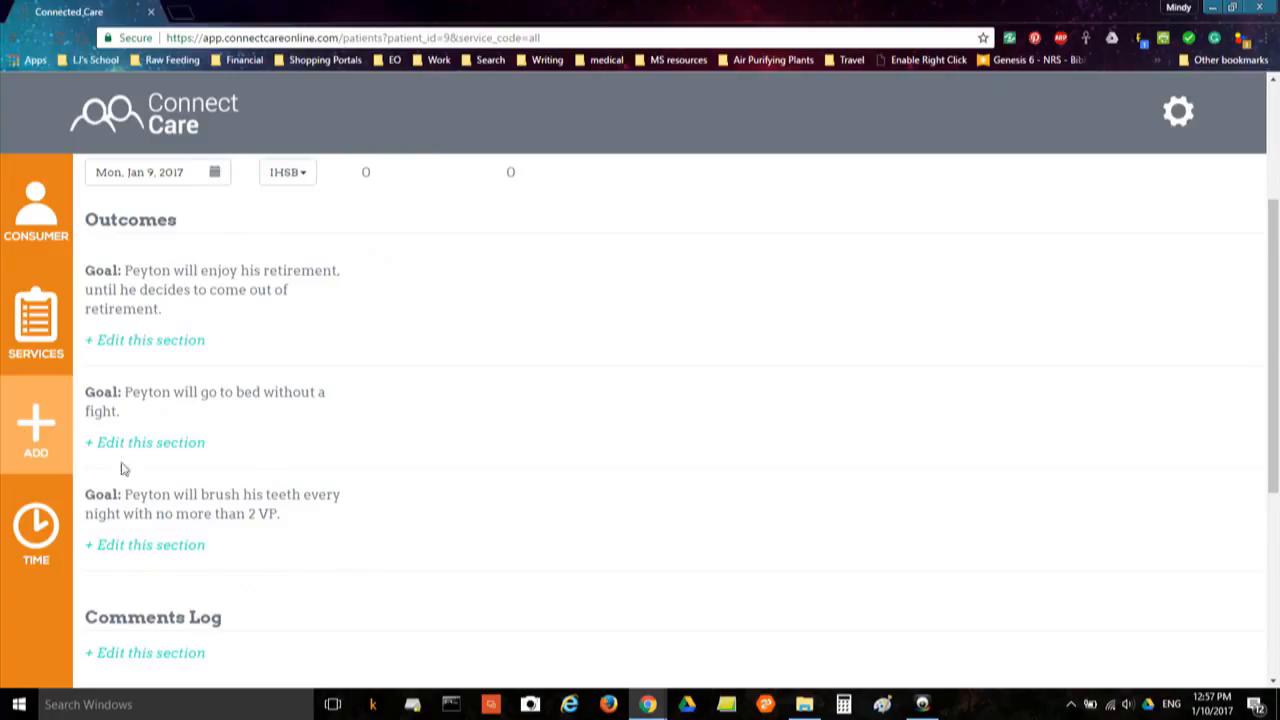
Open the retirement goal's Jan 9 service log and mark Independent Response Y
click(158, 340)
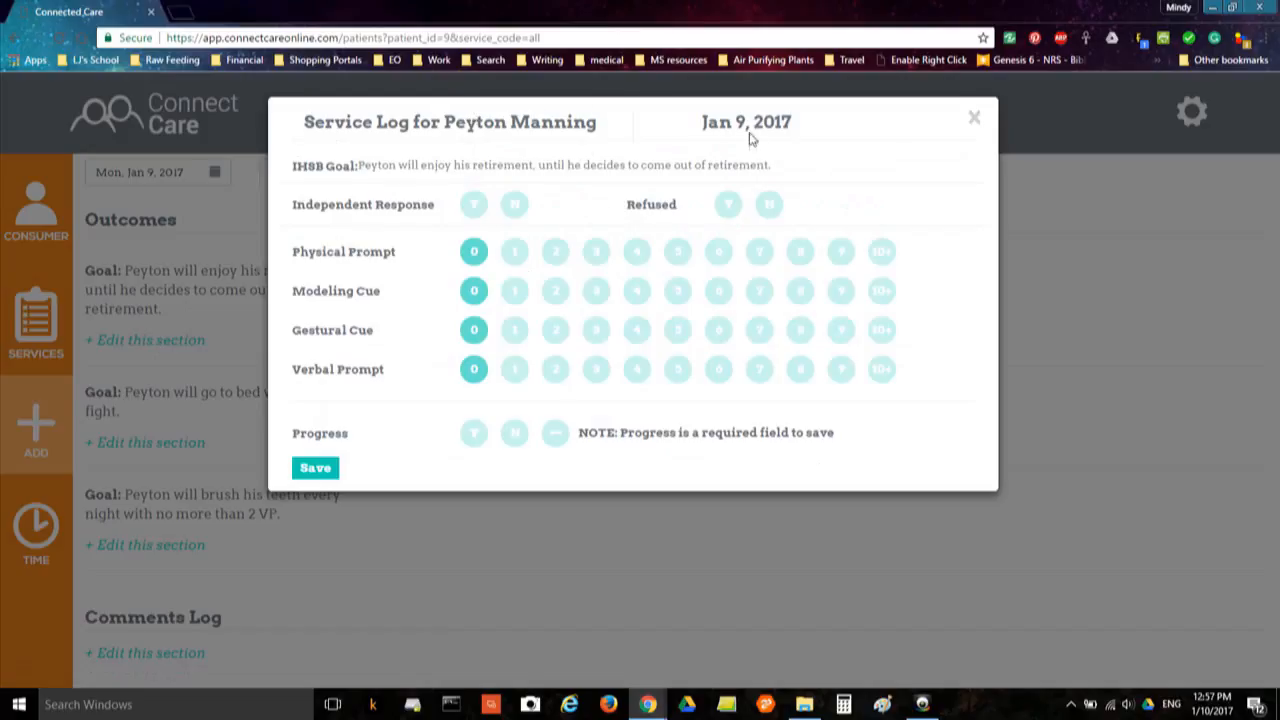
double_click(297, 168)
click(337, 183)
click(477, 208)
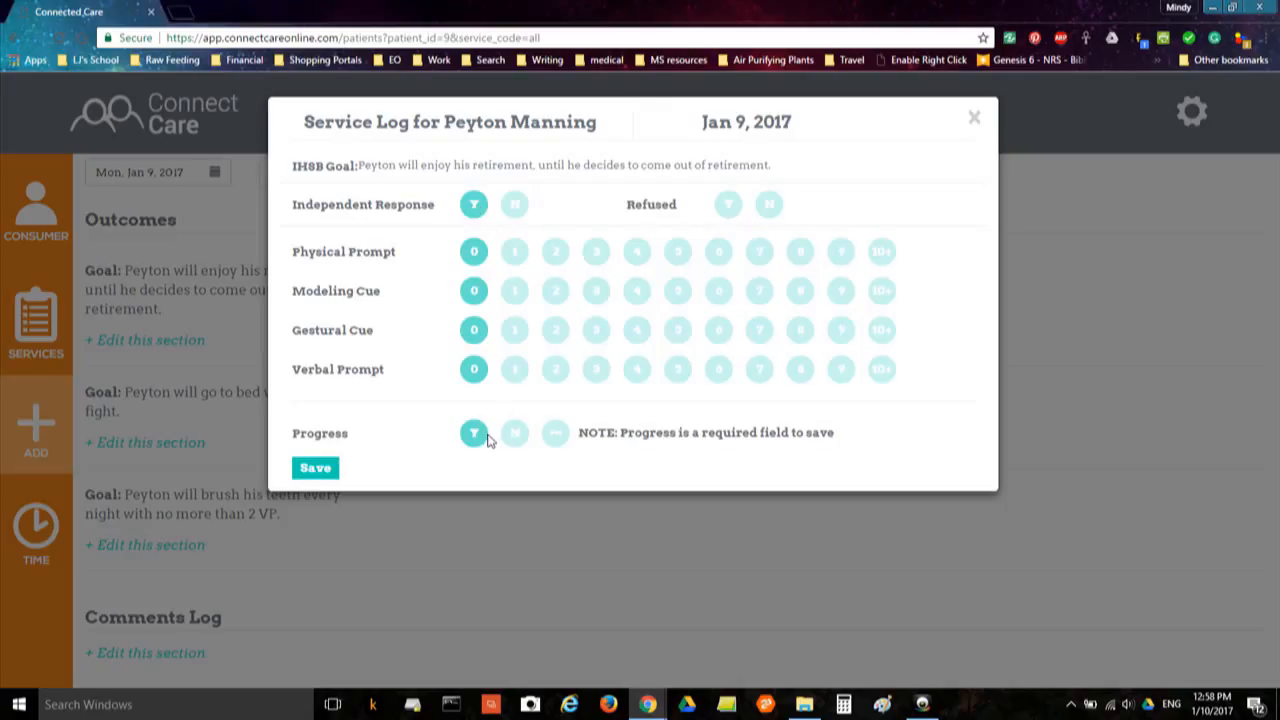
Save the retirement-goal log, reopen it to set Independent Response Y, and save again
click(316, 470)
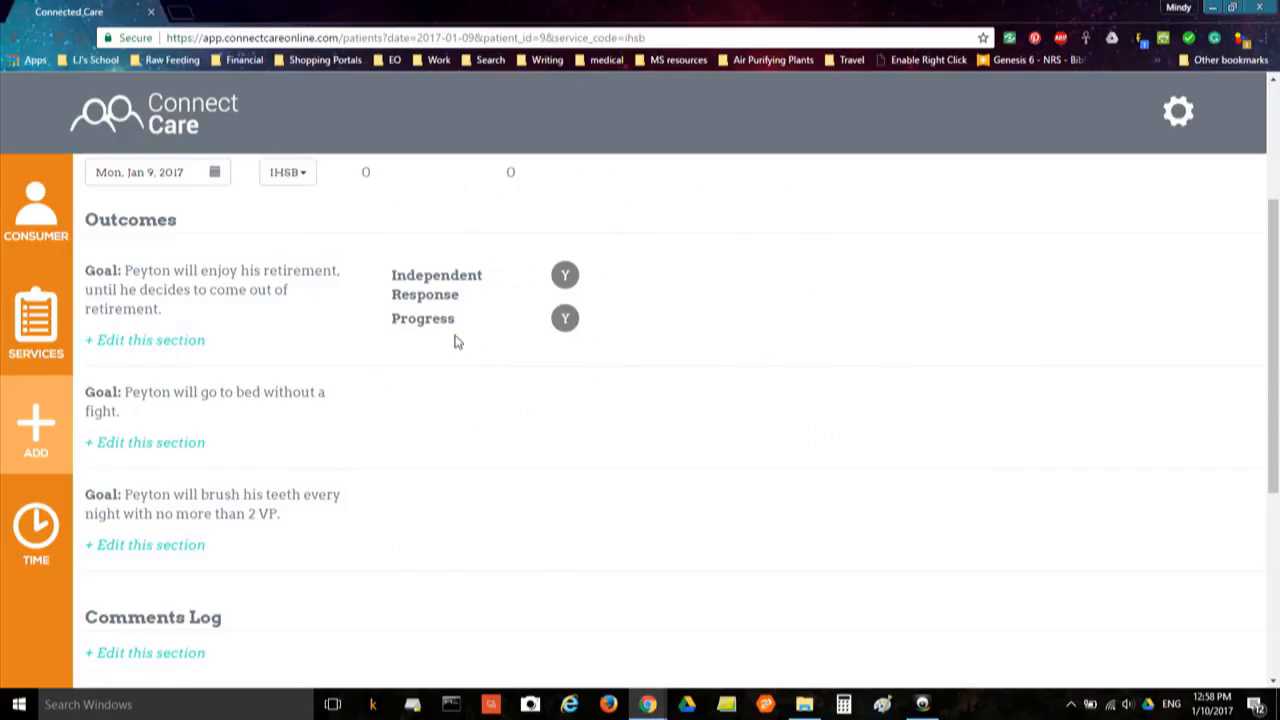
click(143, 342)
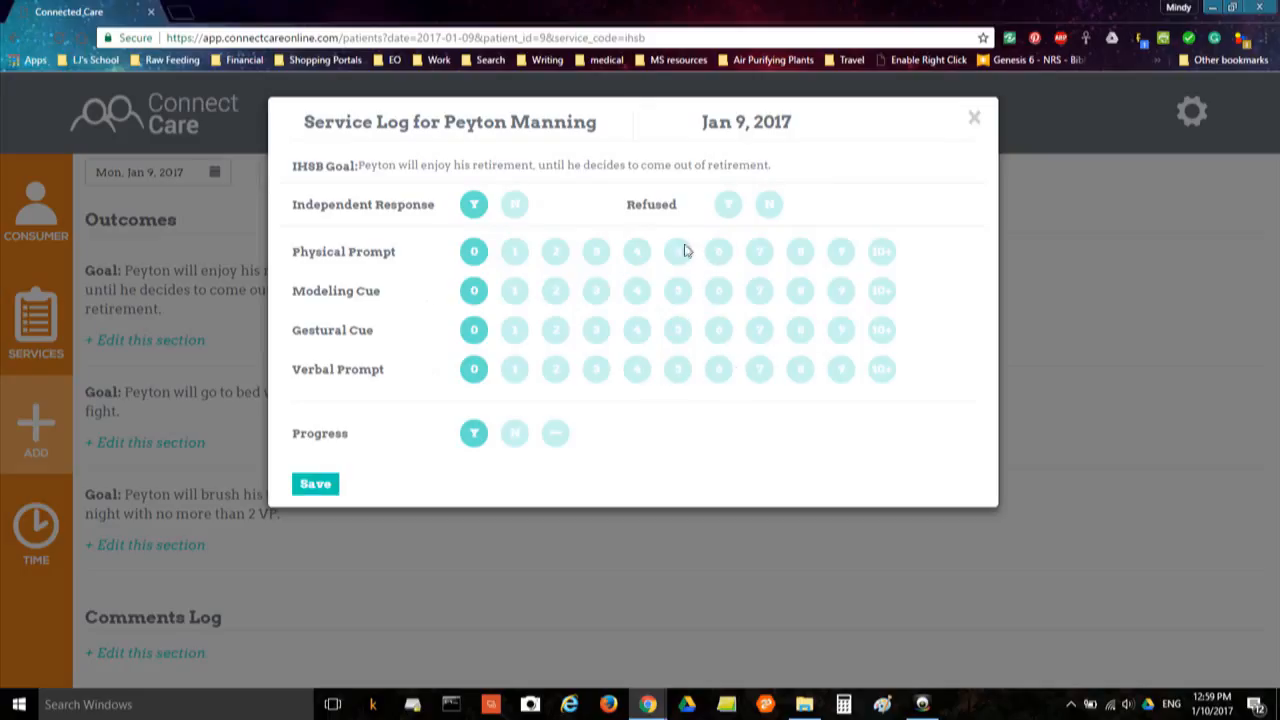
click(476, 204)
click(329, 486)
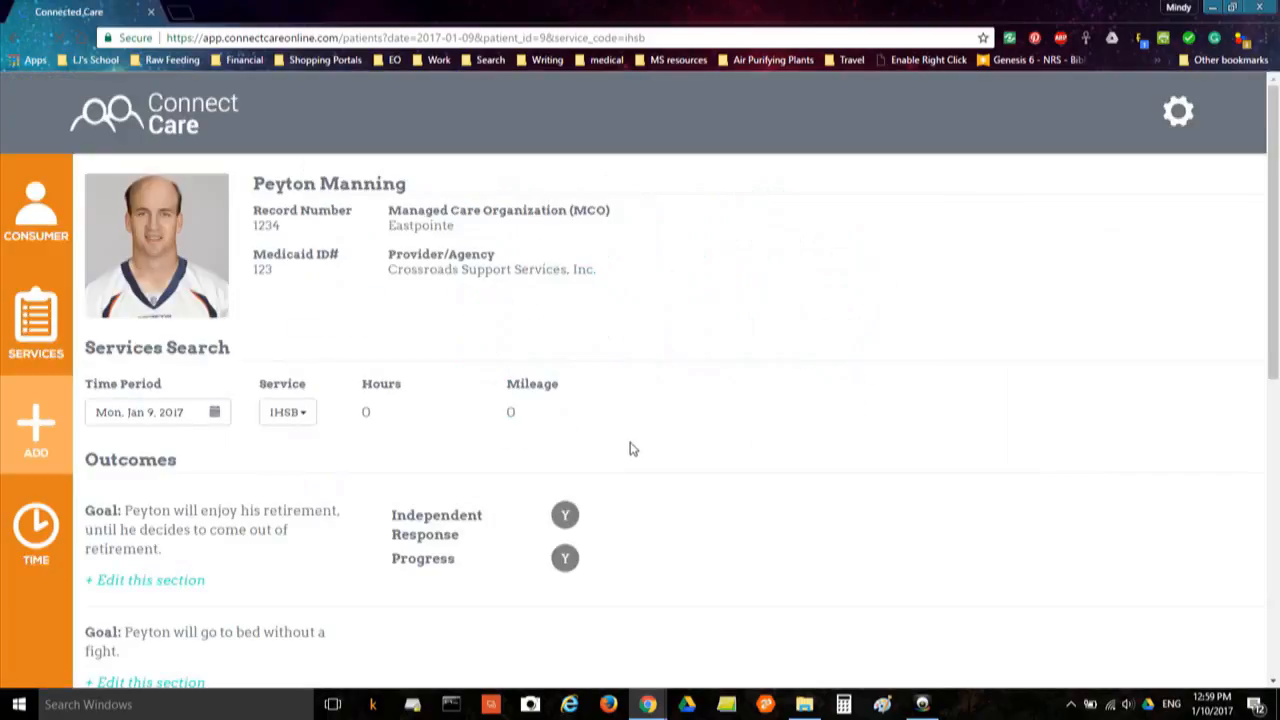
scroll(630, 449, down, 2)
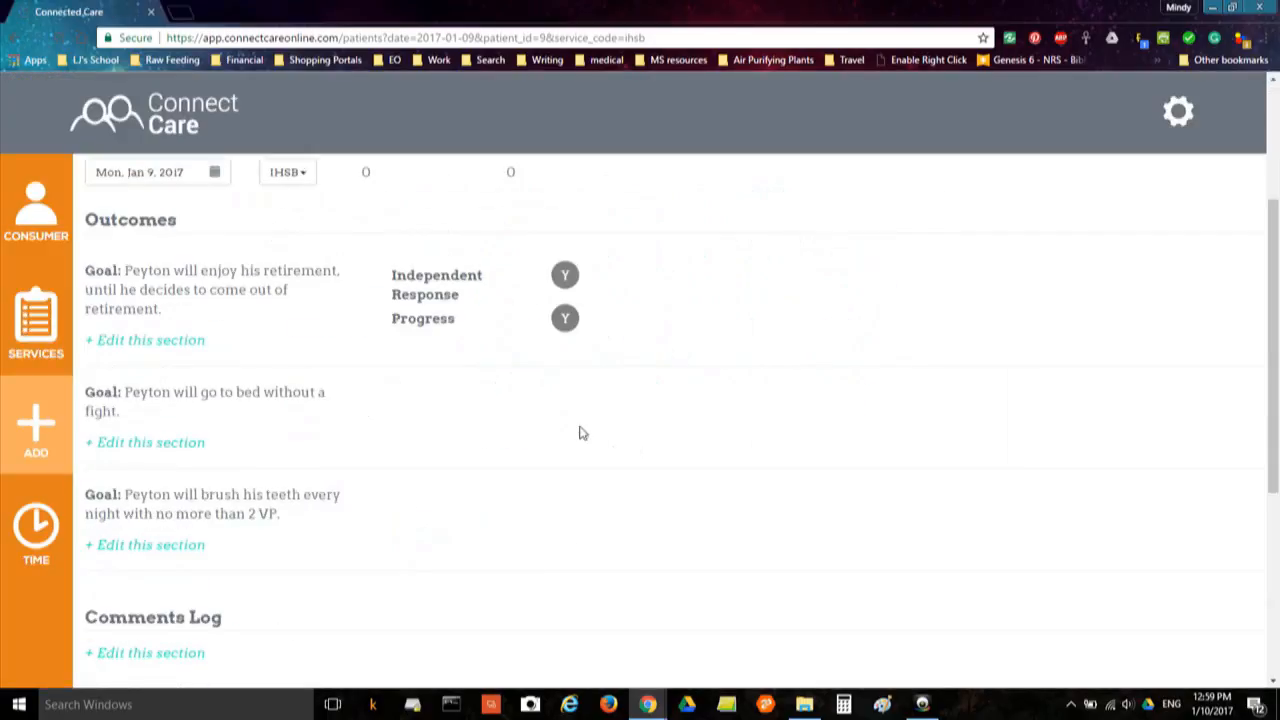
Save the go-to-bed goal's Jan 9 log with Refused Y and Progress N
click(186, 444)
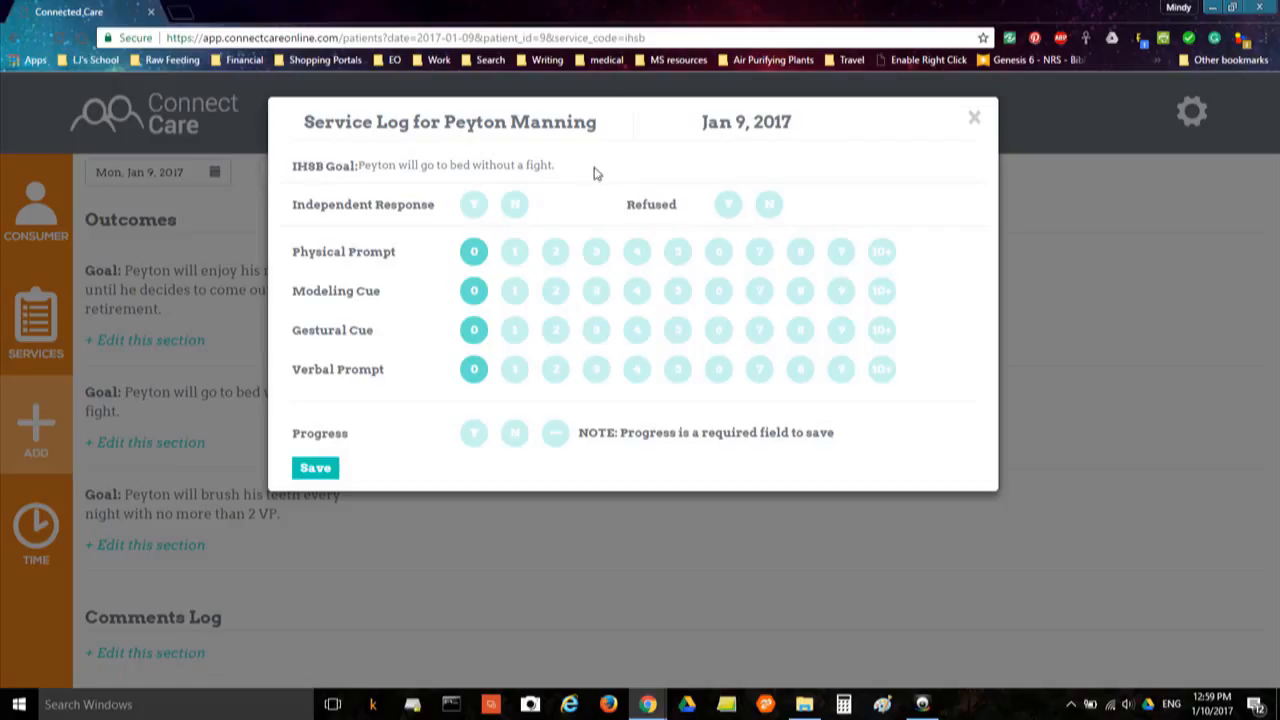
click(729, 206)
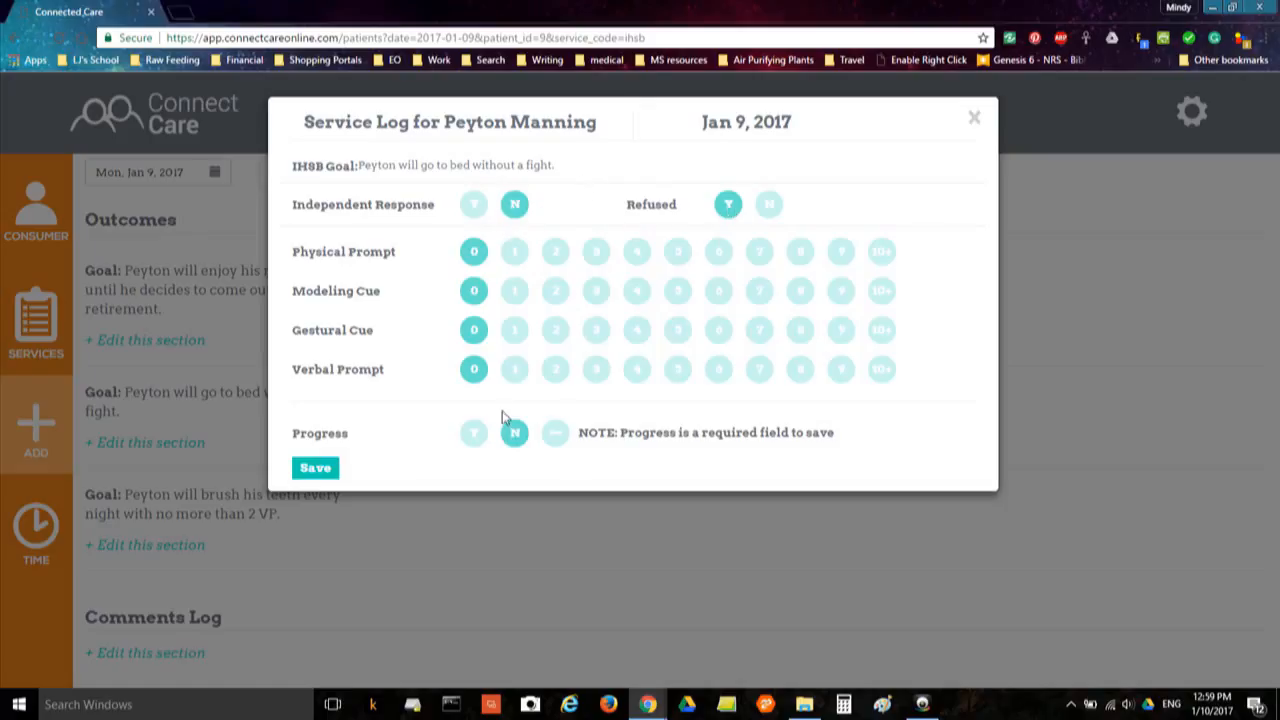
click(545, 440)
click(318, 470)
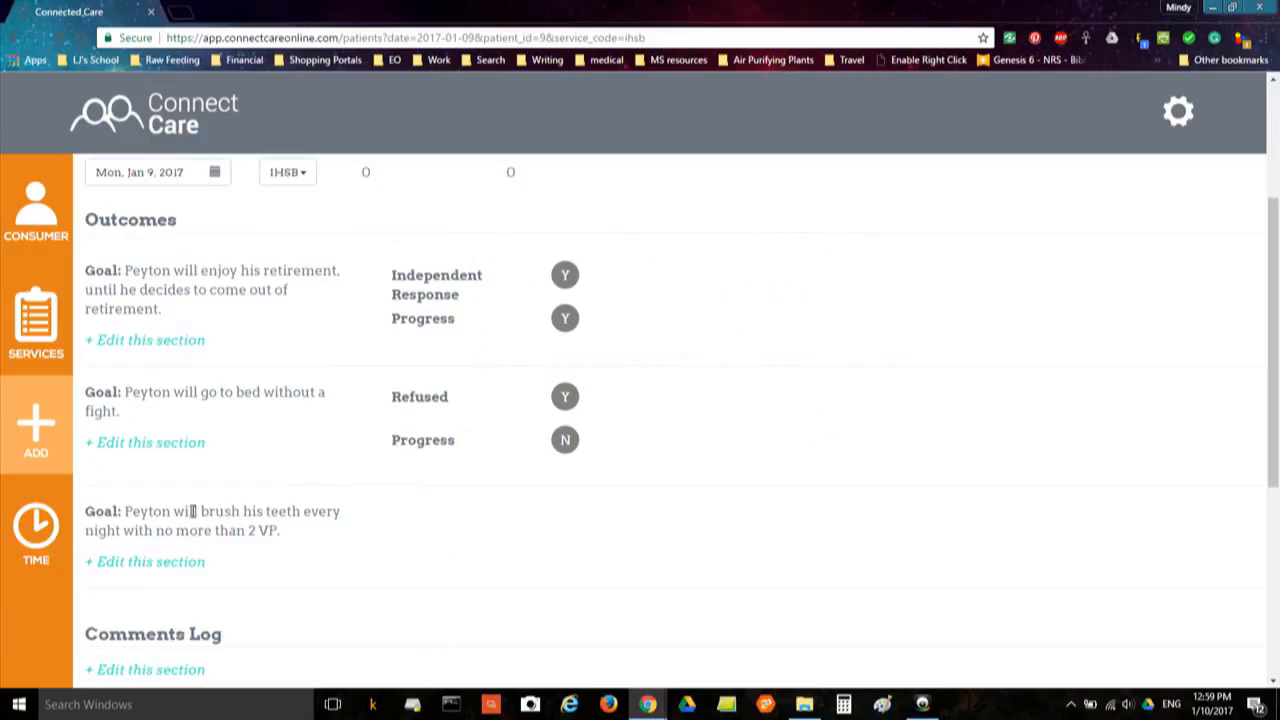
Log the teeth-brushing goal for Jan 9 as Verbal Prompt 5 and Progress N, and save
click(174, 563)
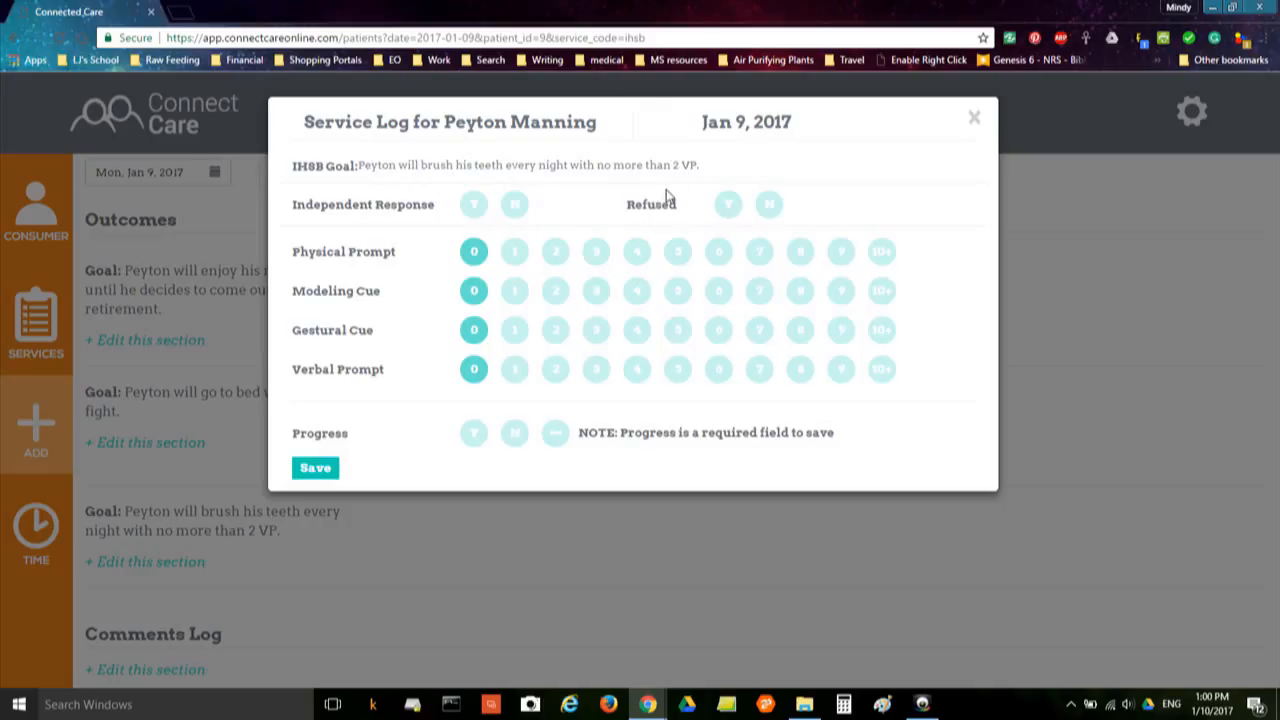
click(676, 371)
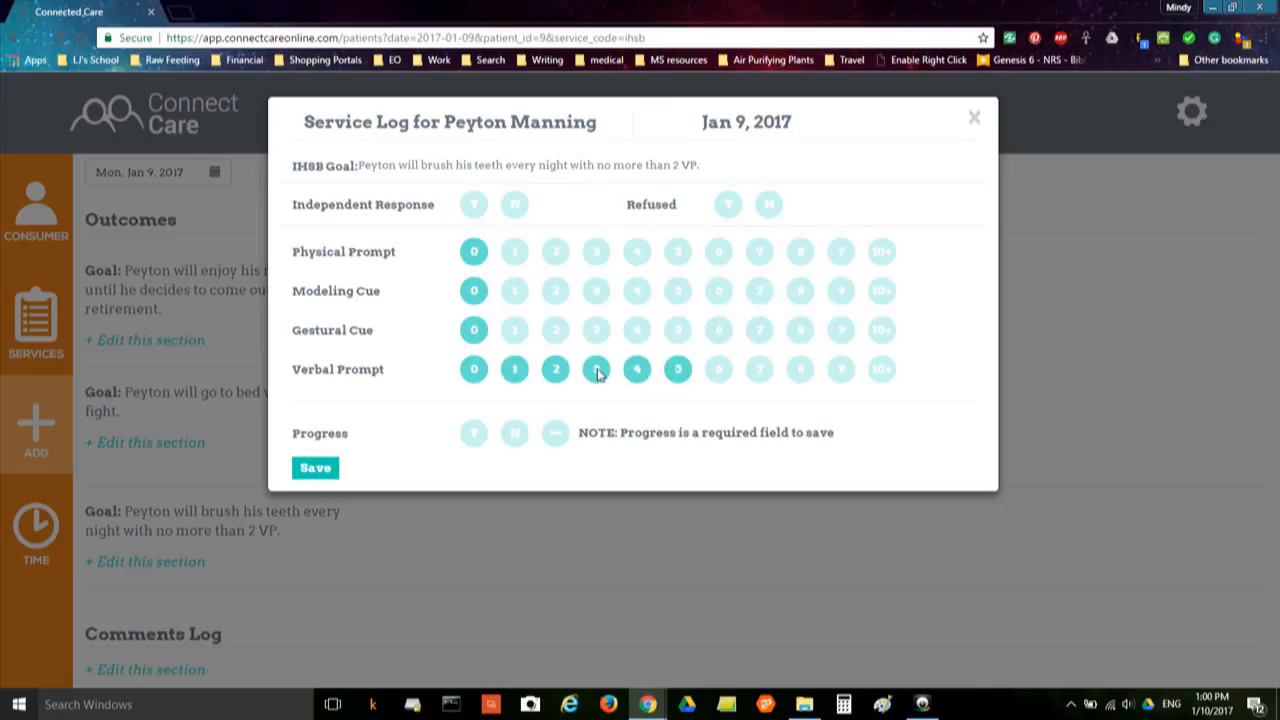
click(677, 371)
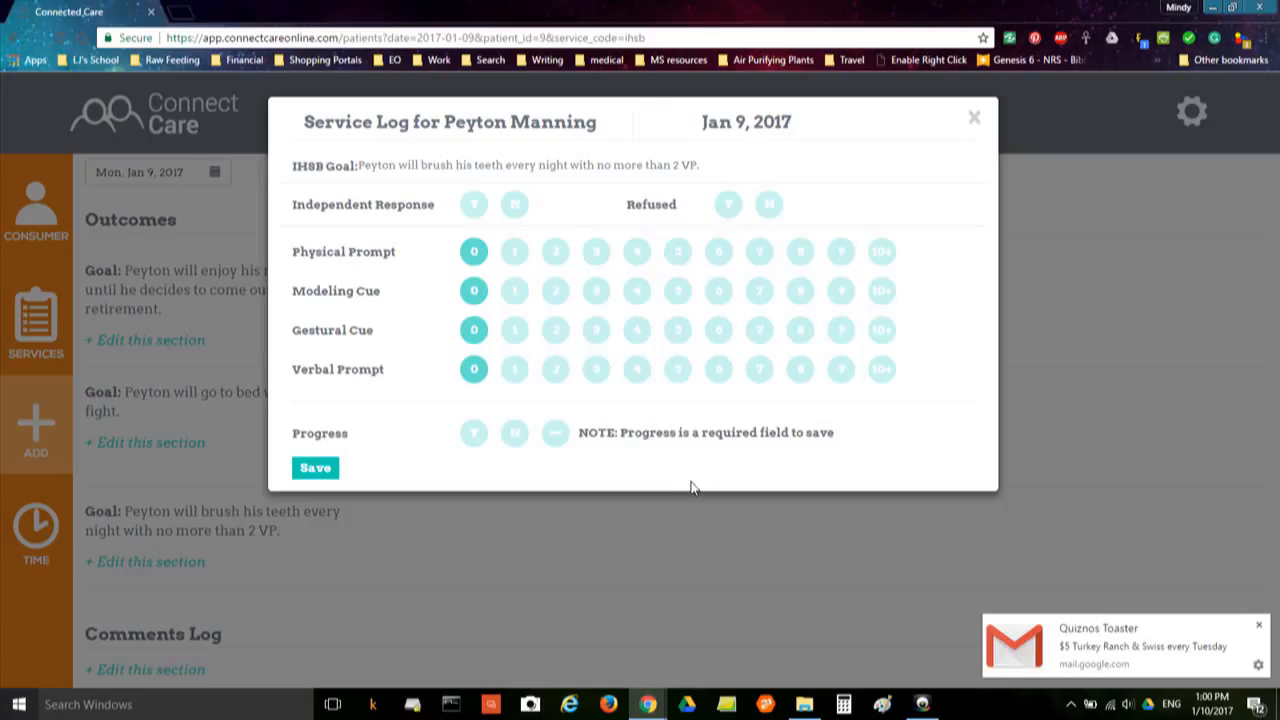
click(682, 376)
click(800, 378)
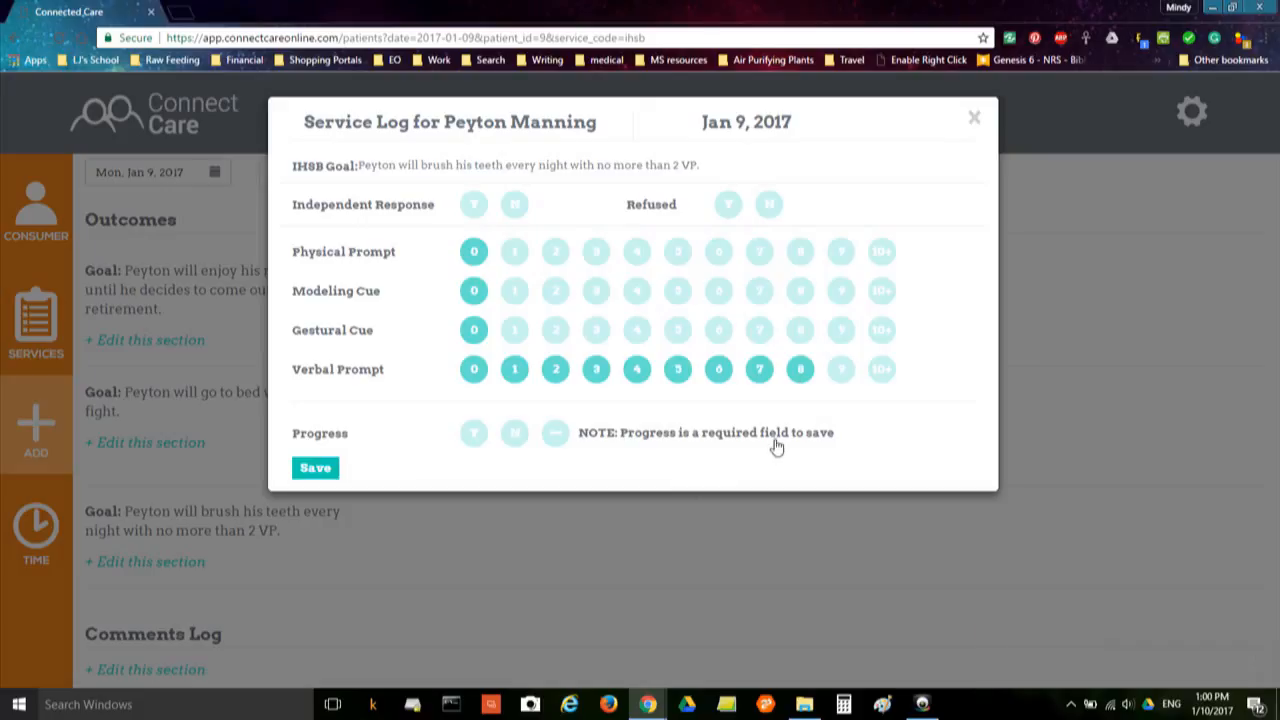
click(679, 376)
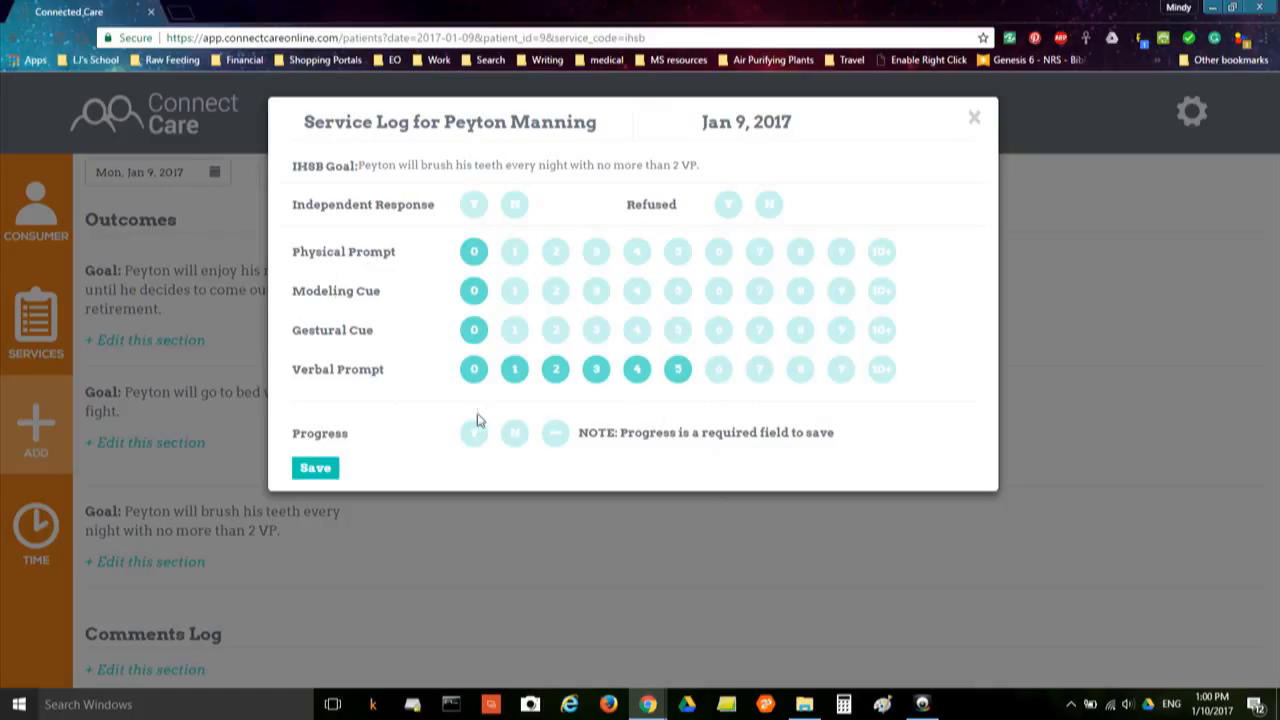
click(565, 440)
click(315, 469)
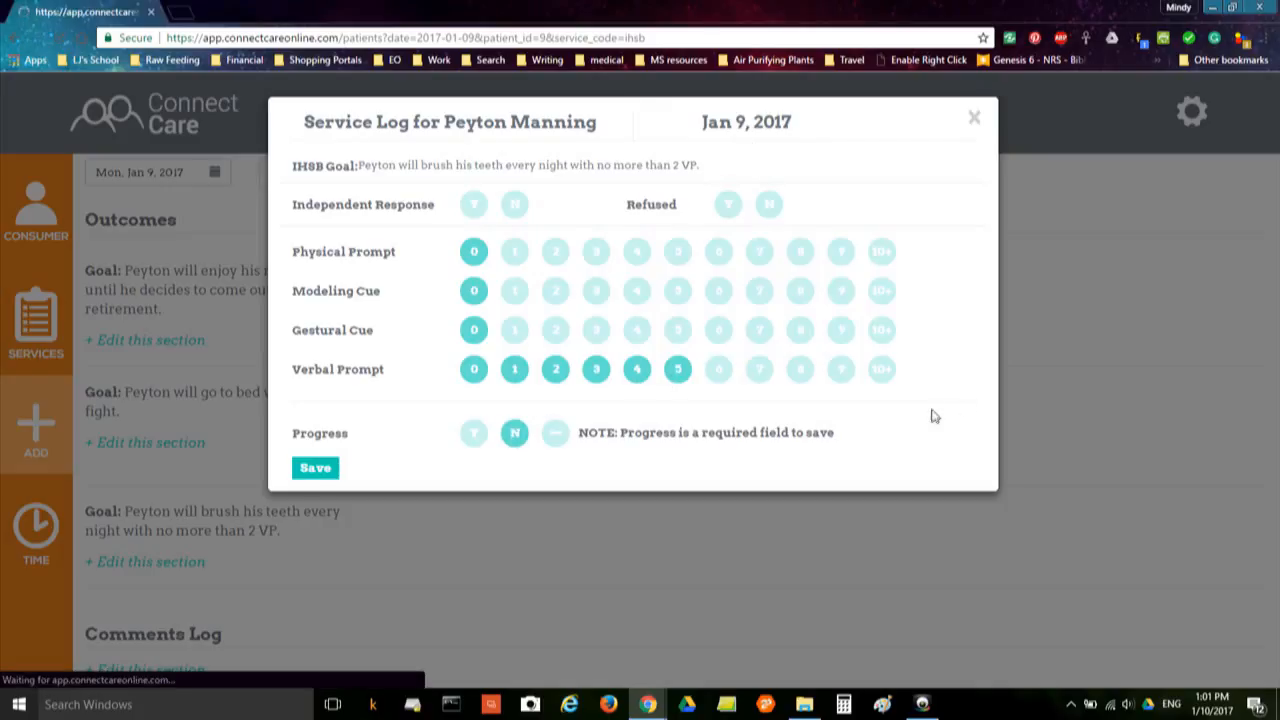
scroll(830, 461, down, 2)
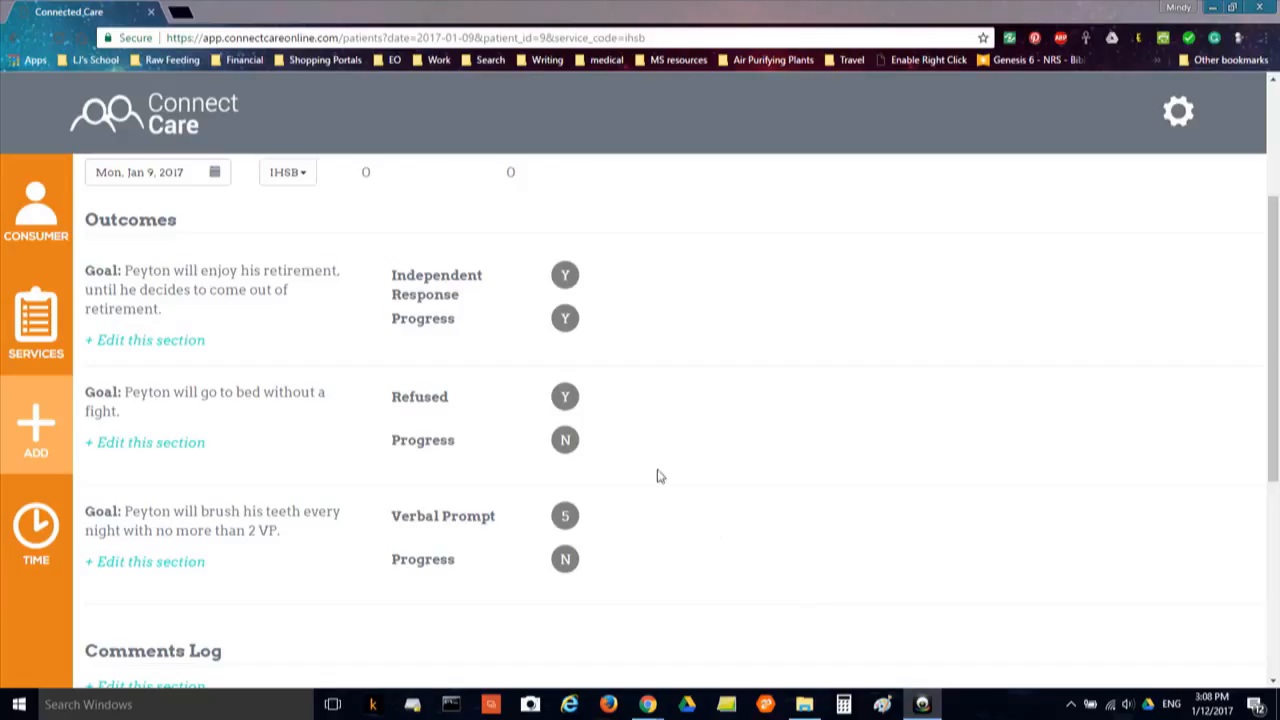
scroll(657, 478, down, 3)
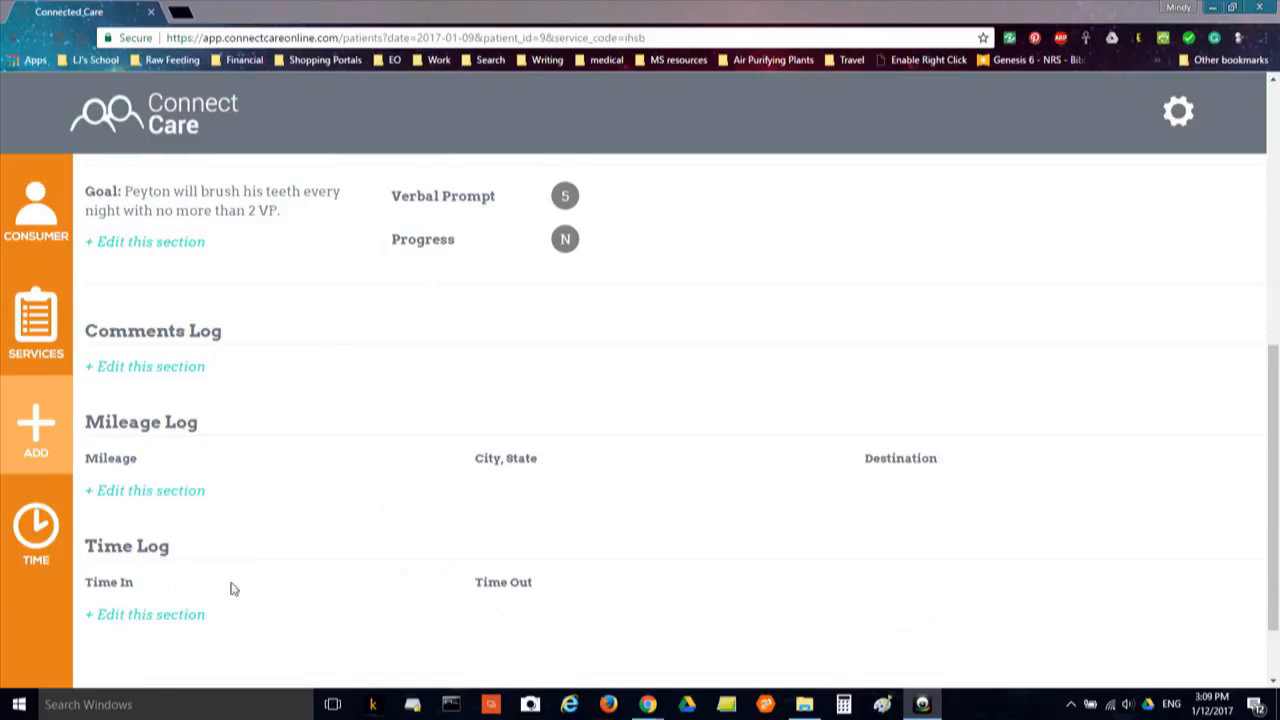
scroll(560, 478, up, 10)
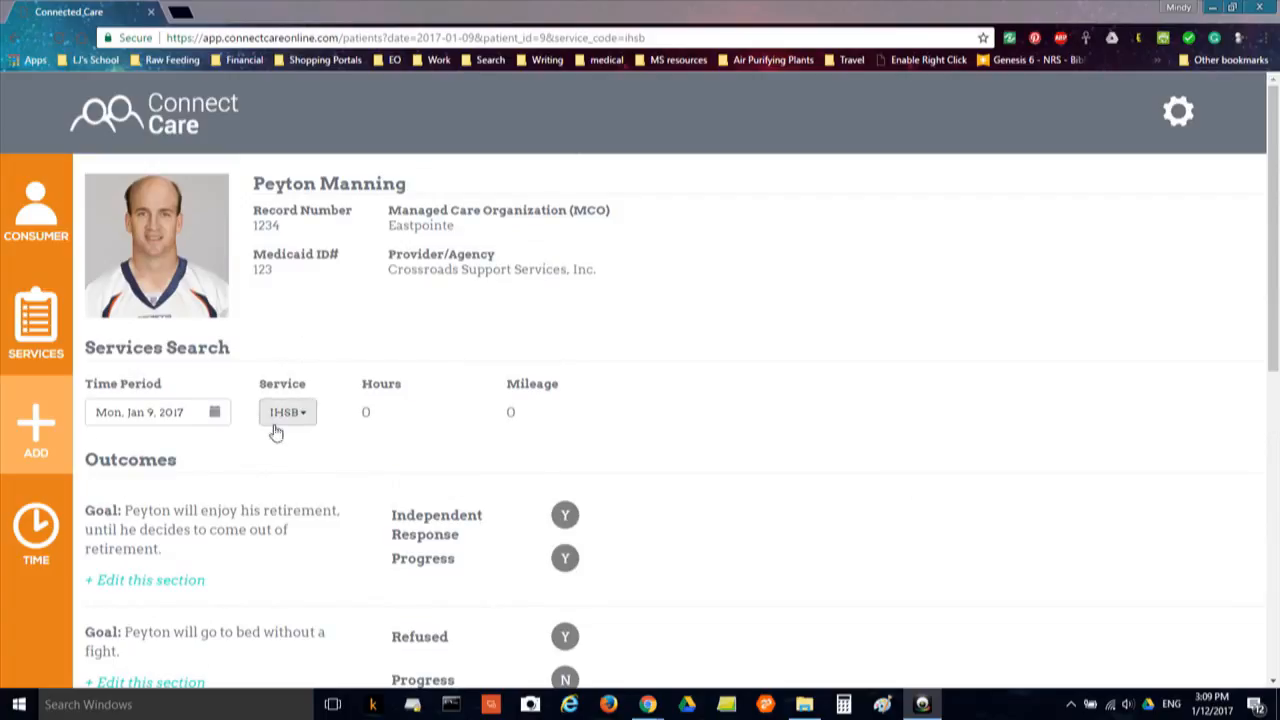
click(299, 420)
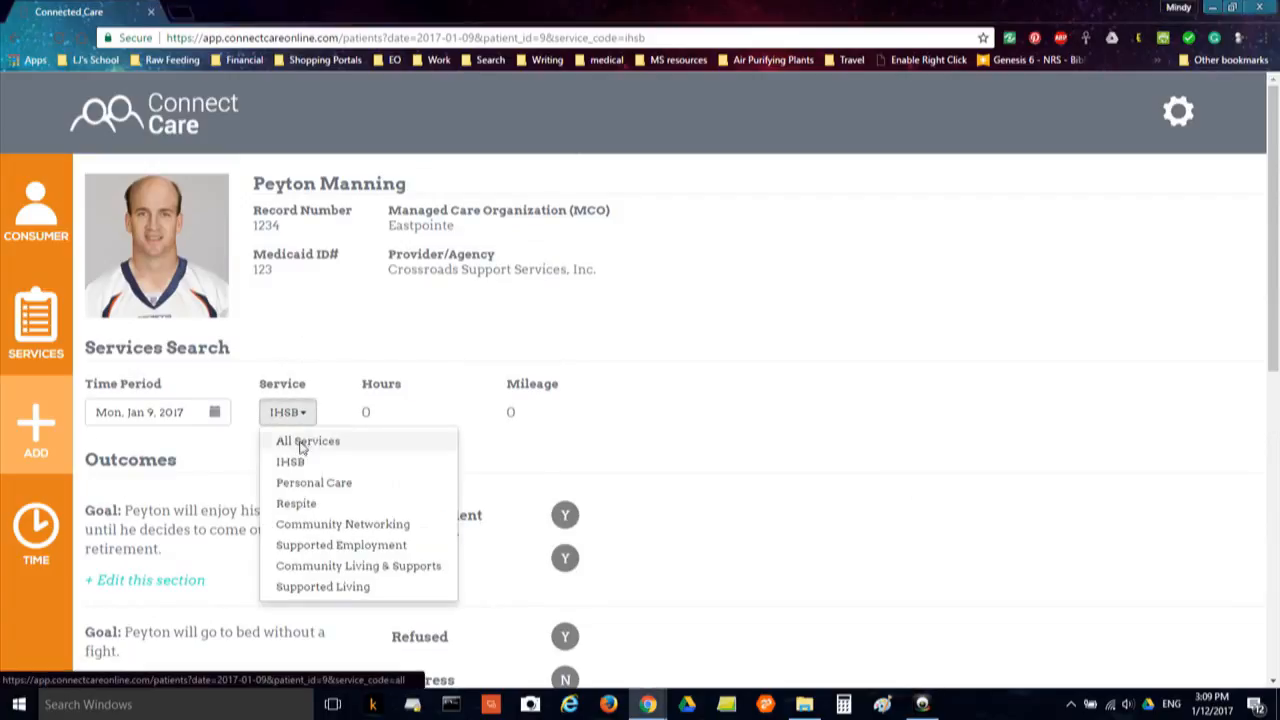
click(305, 446)
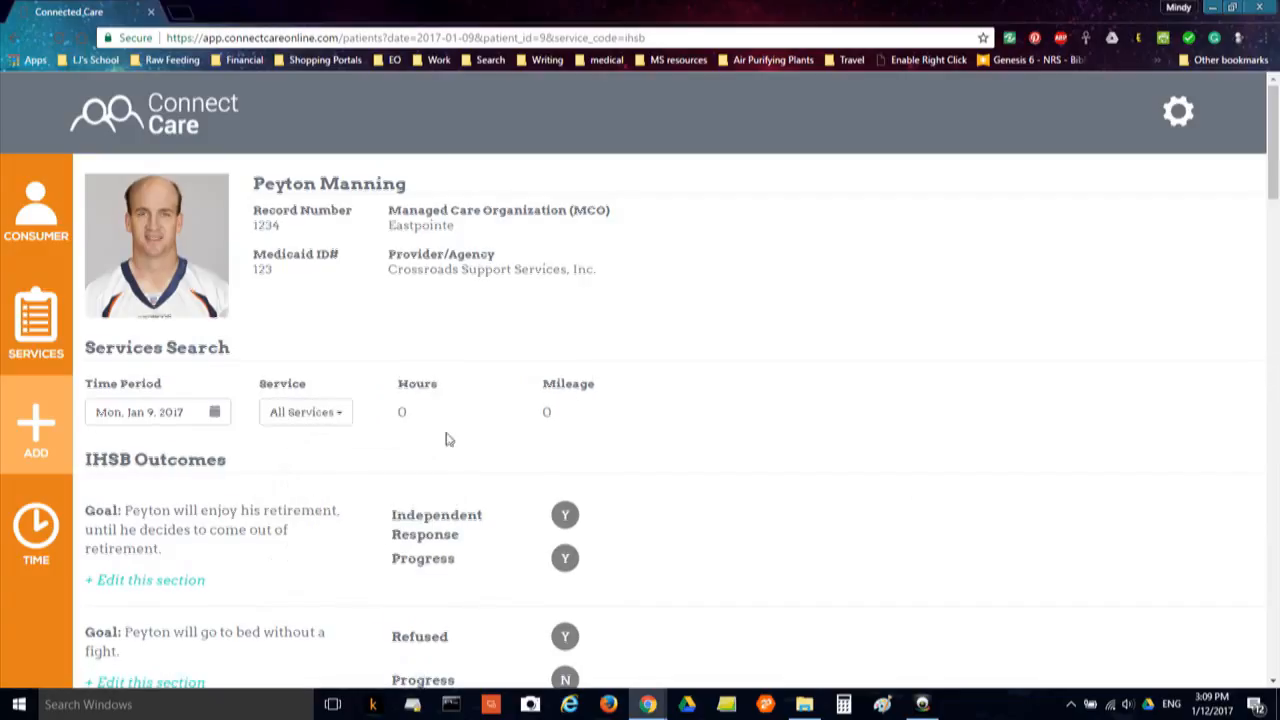
scroll(450, 445, down, 15)
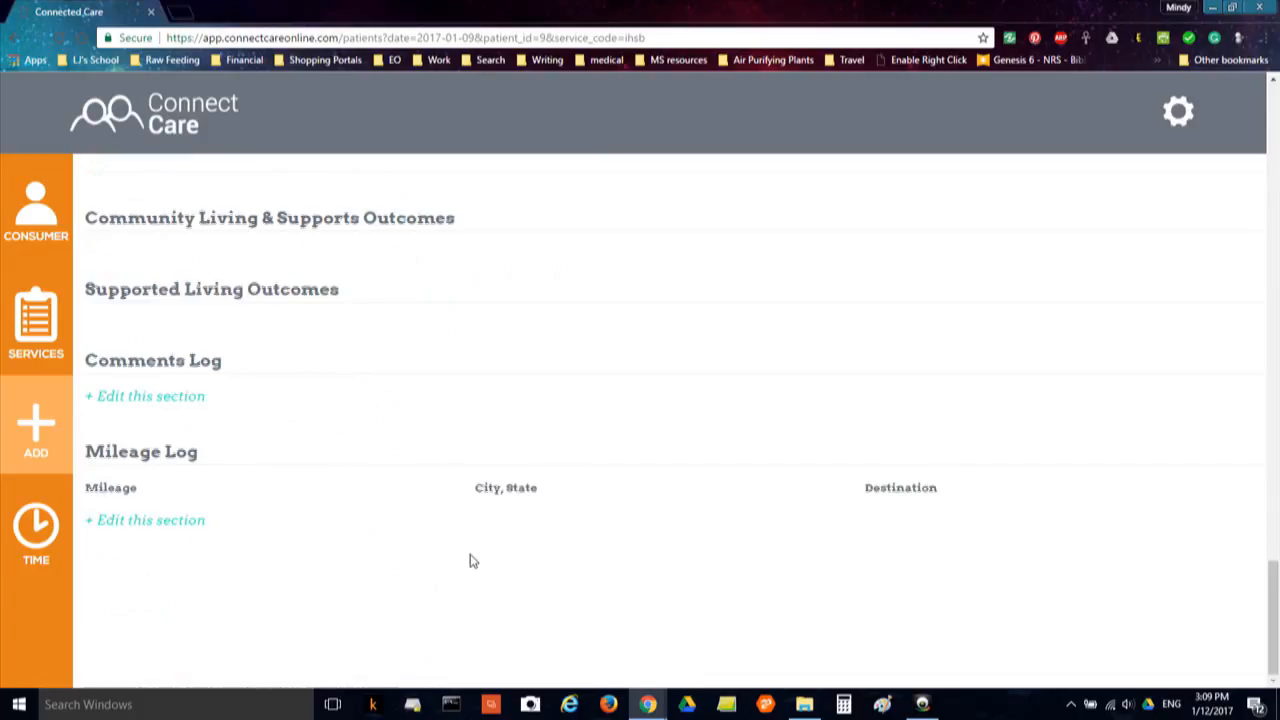
scroll(471, 557, up, 15)
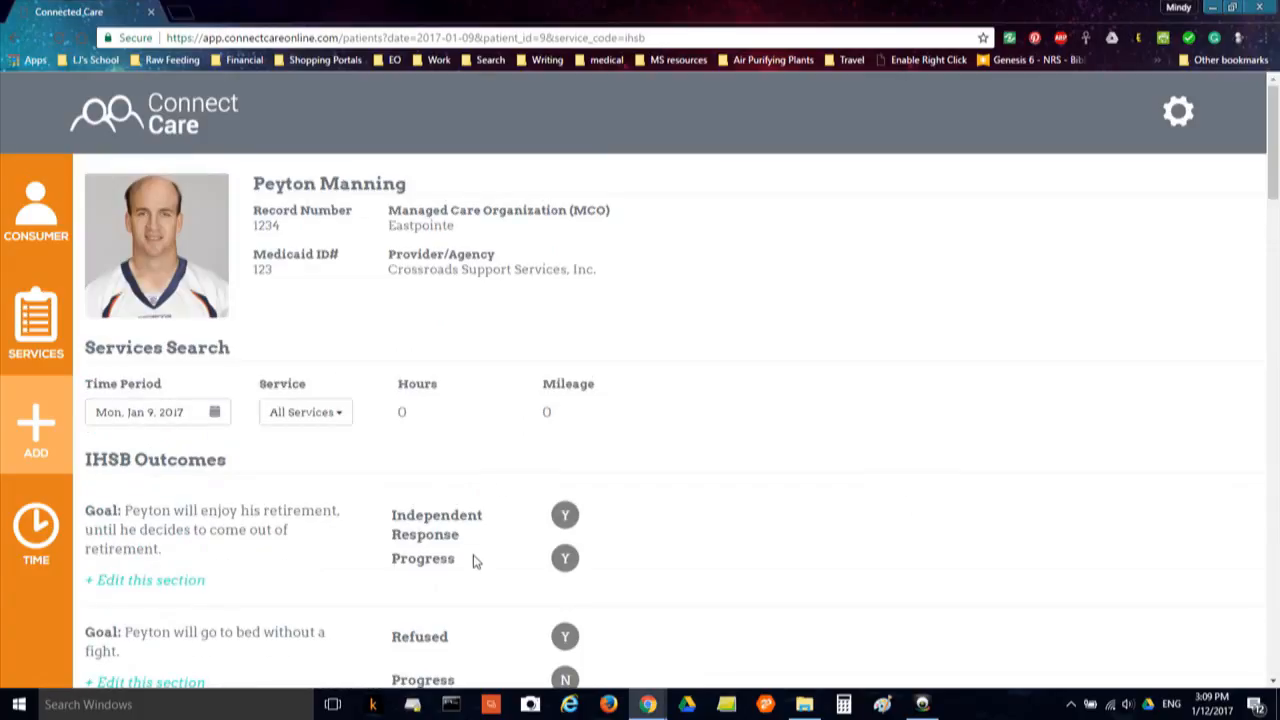
click(336, 417)
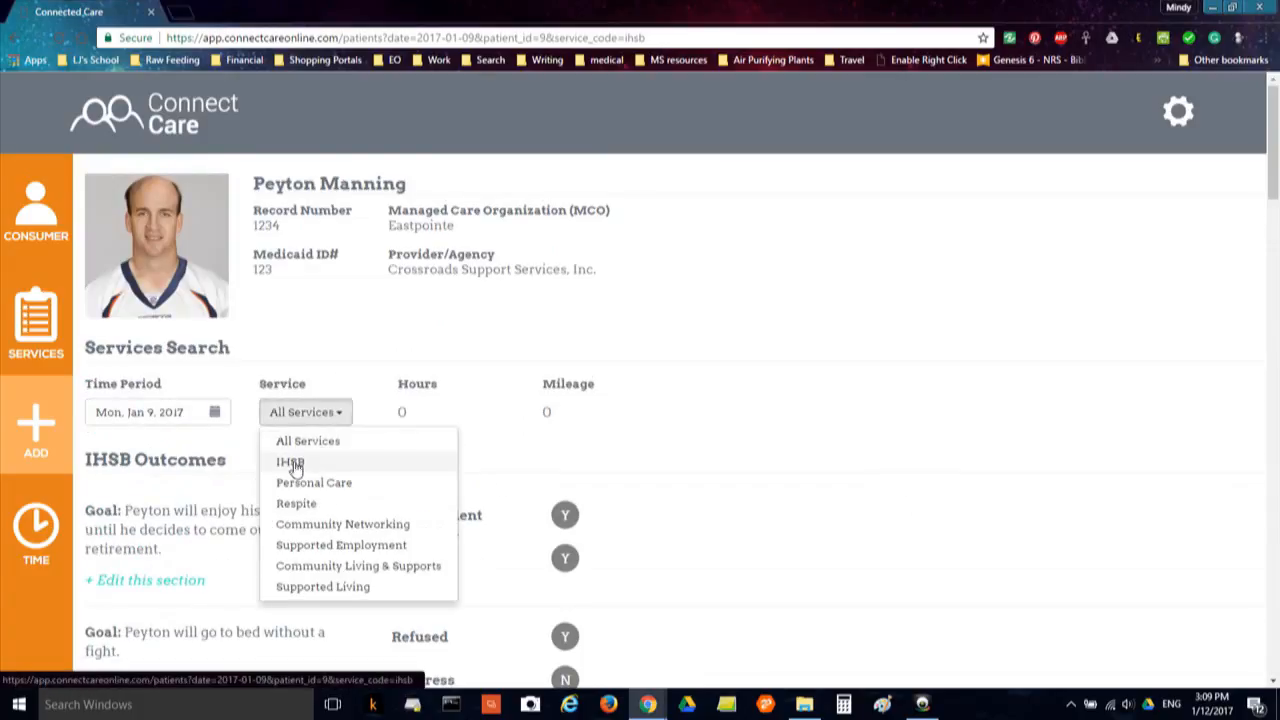
click(295, 465)
scroll(326, 478, down, 15)
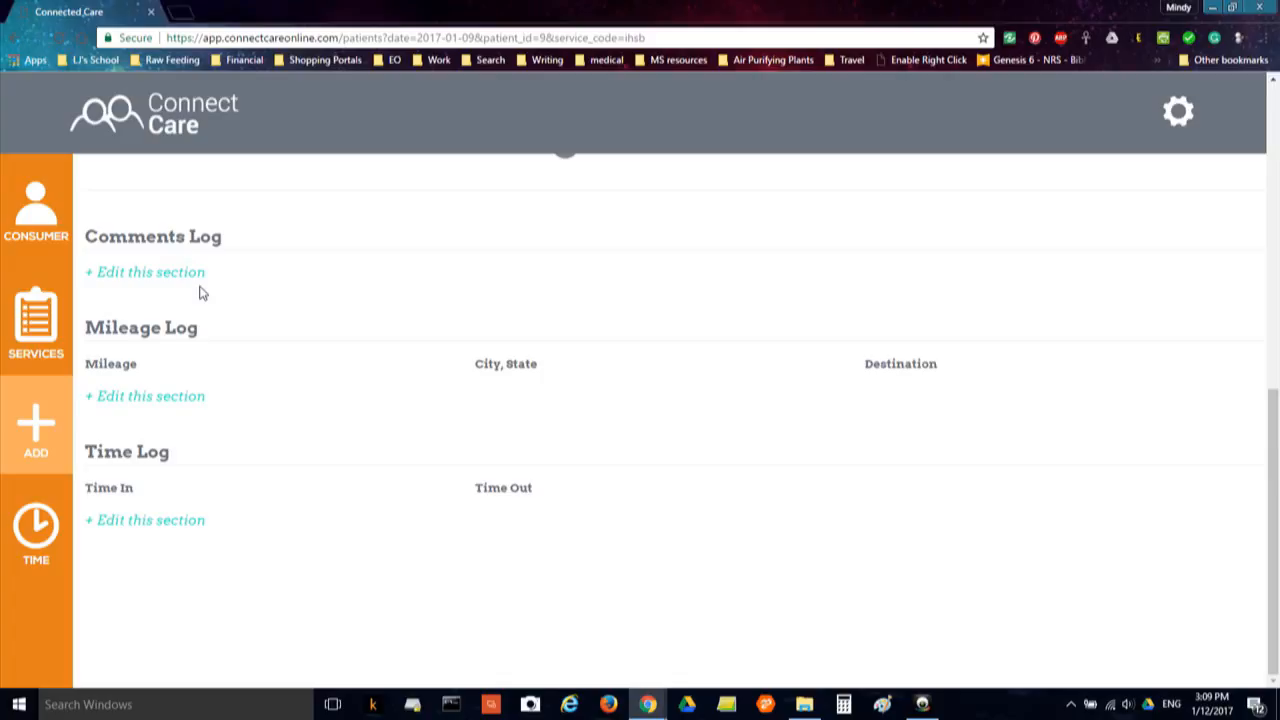
Enter 'test comment' in the Jan 9 Comments Log and save it
click(145, 272)
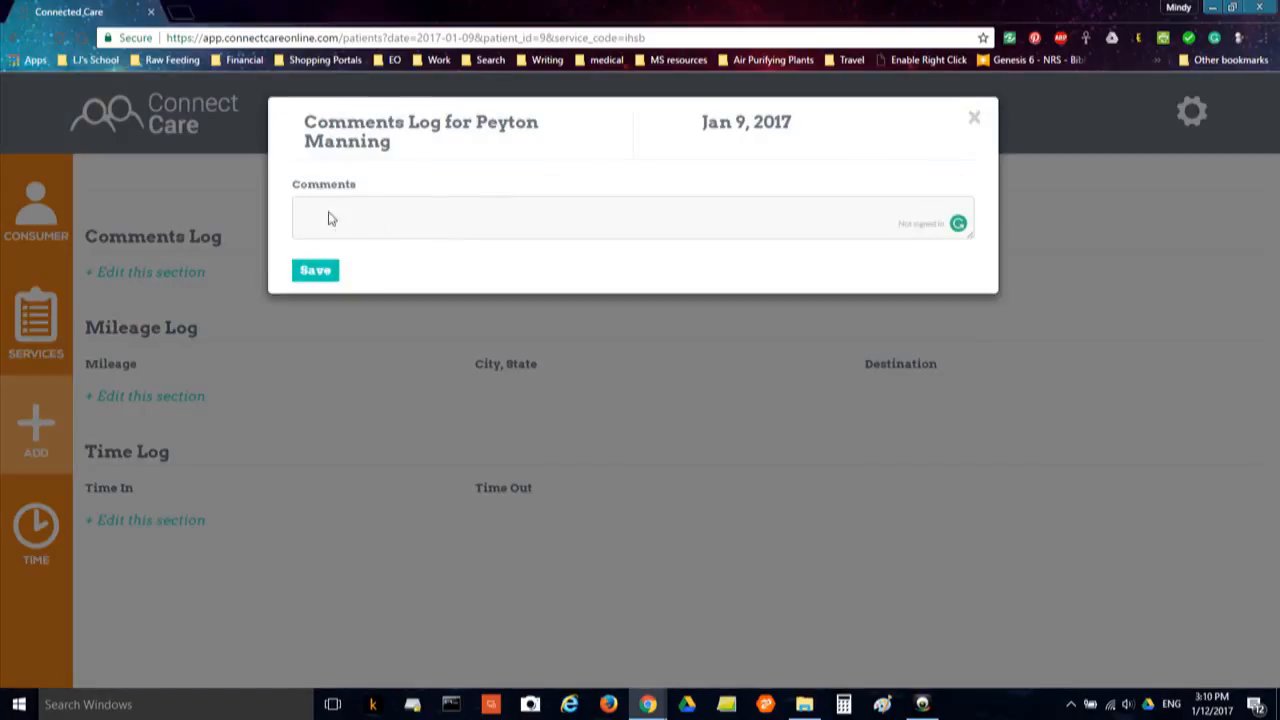
click(375, 216)
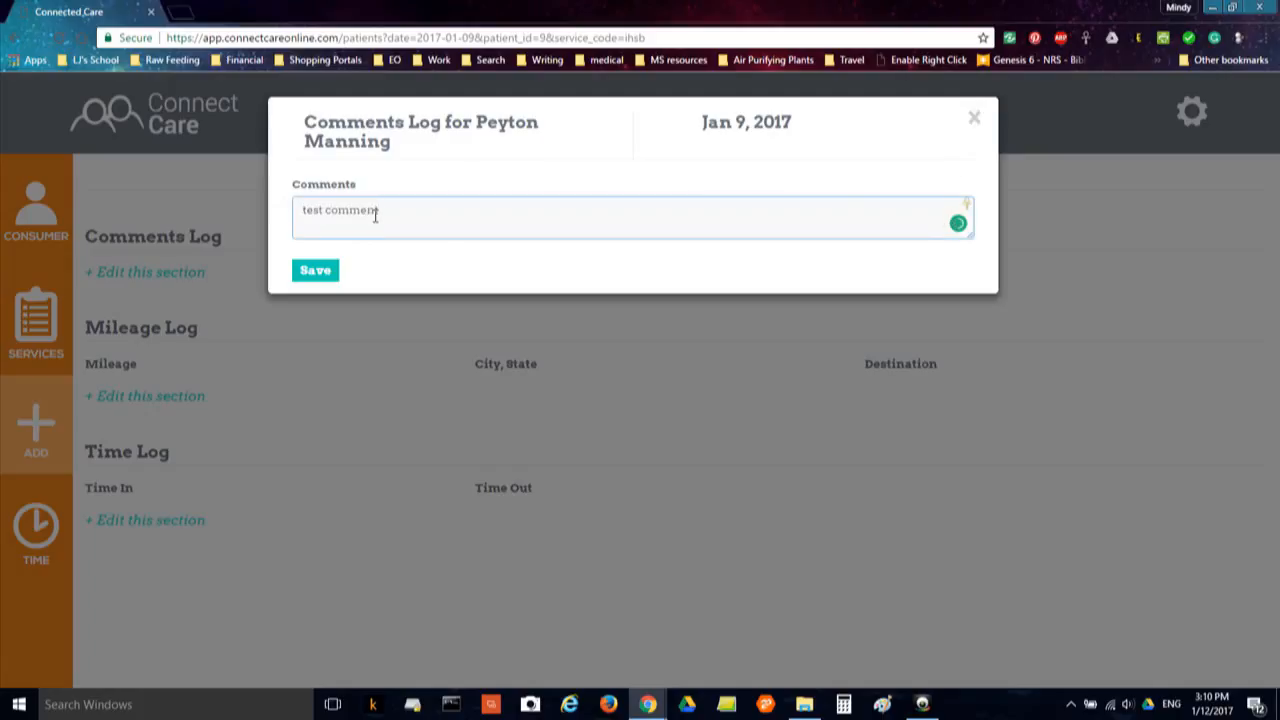
click(320, 278)
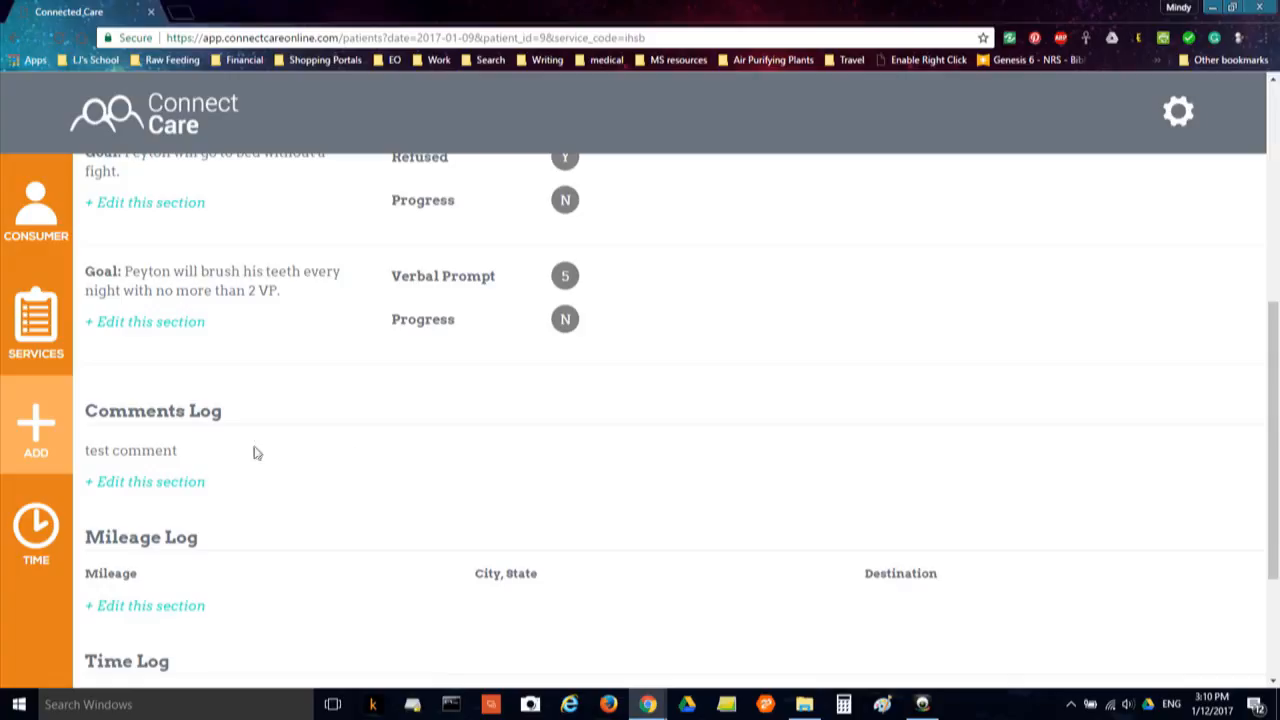
scroll(306, 420, up, 5)
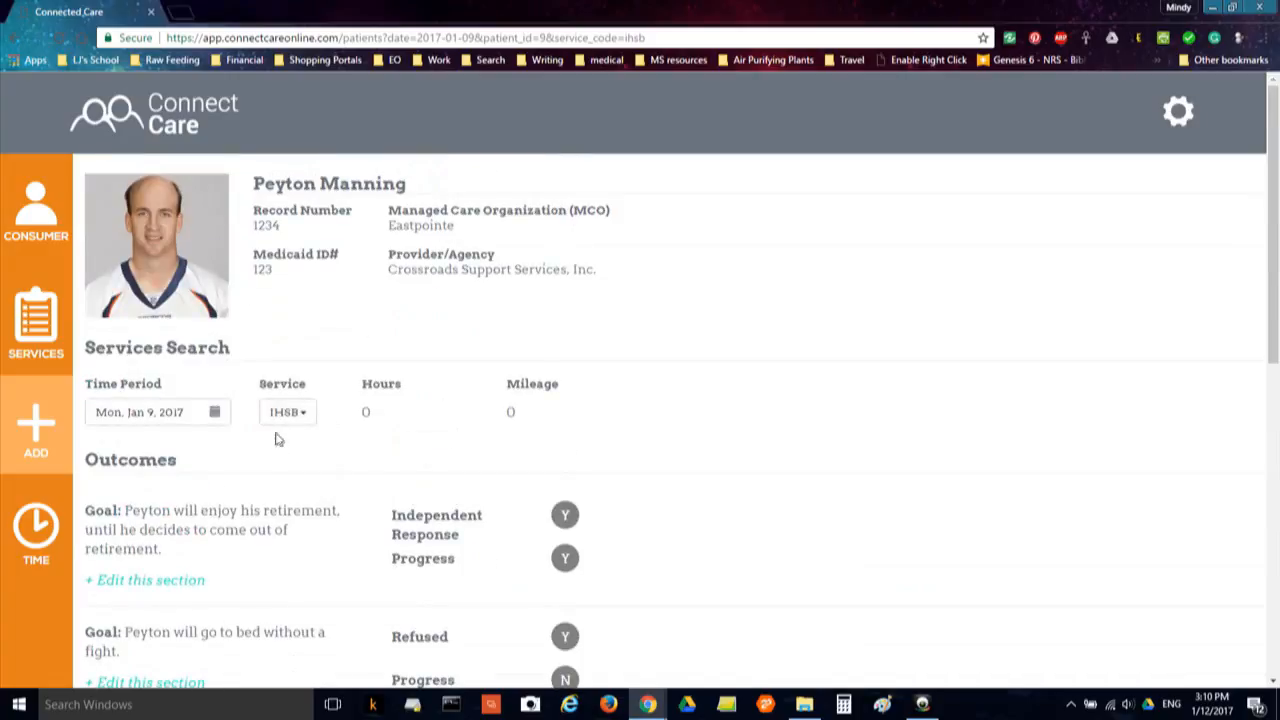
scroll(287, 447, down, 5)
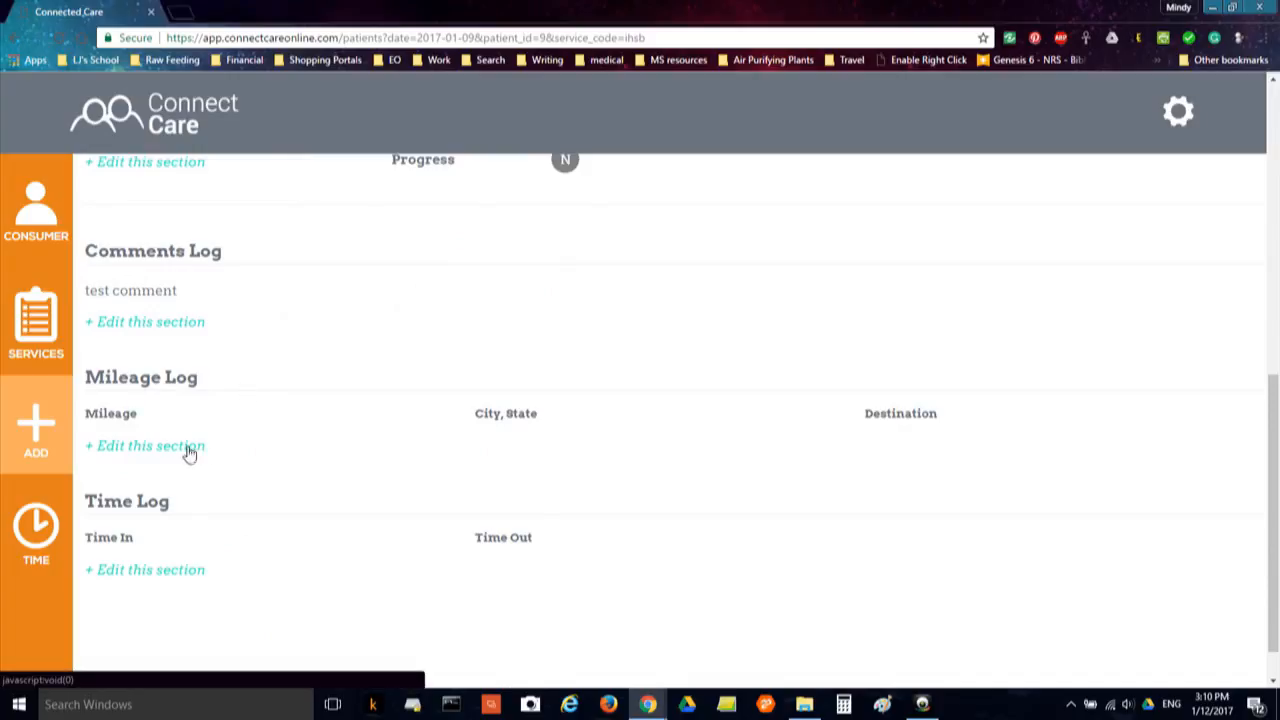
click(147, 451)
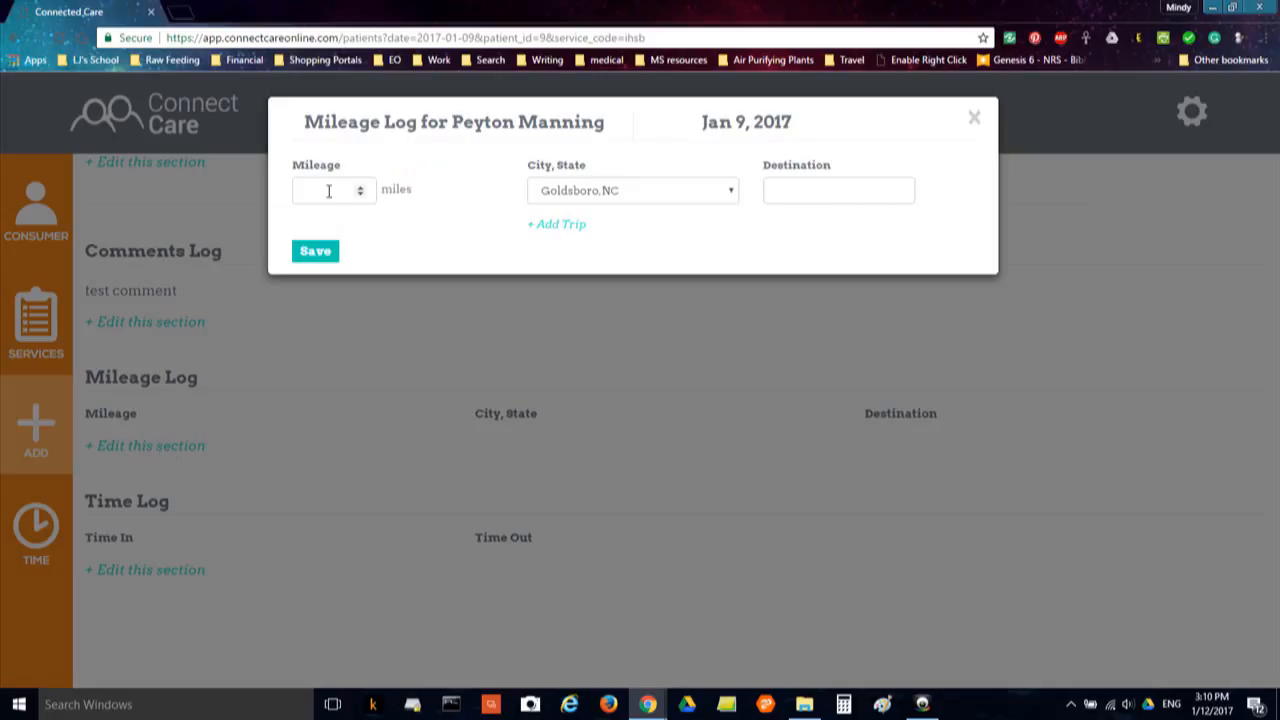
click(328, 191)
click(632, 196)
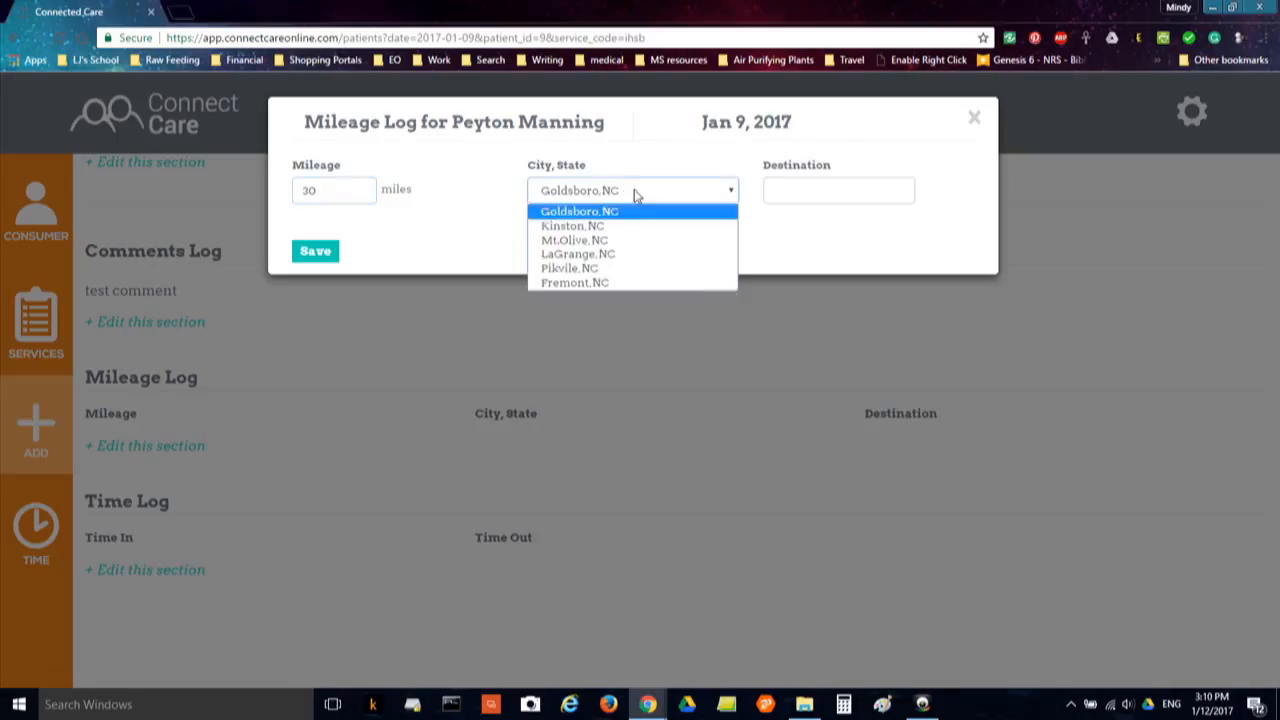
click(612, 241)
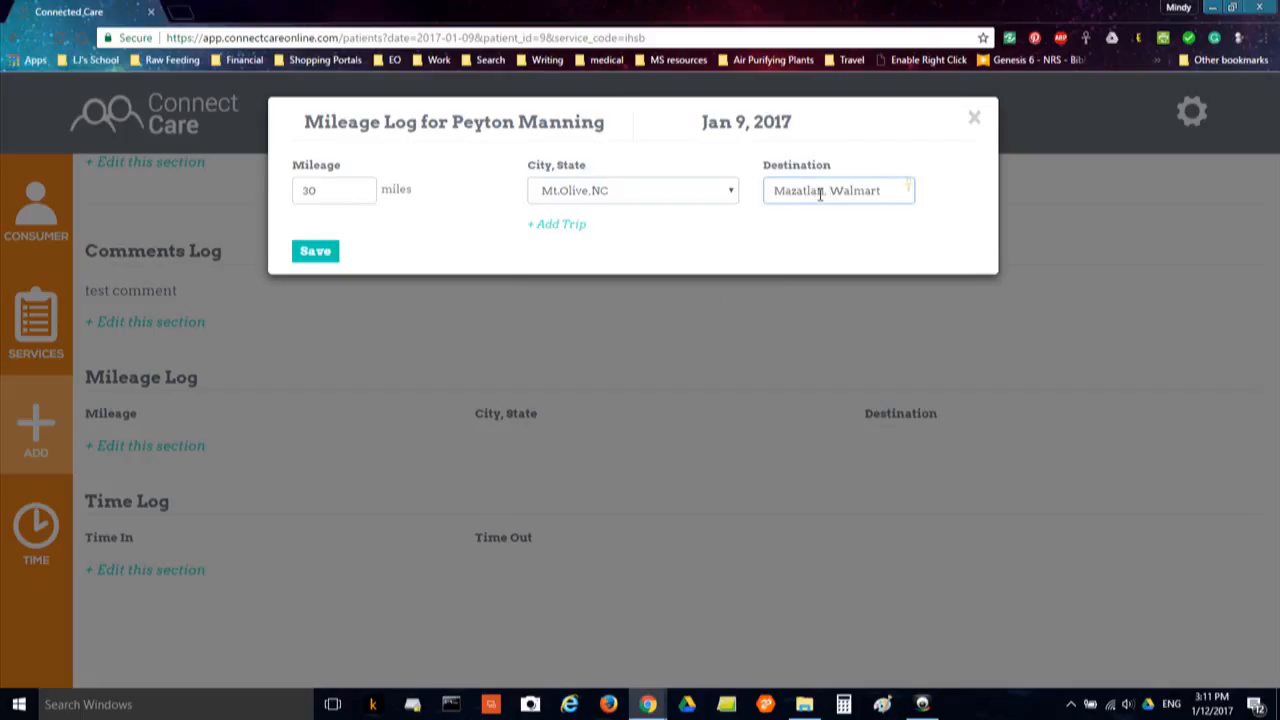
double_click(570, 228)
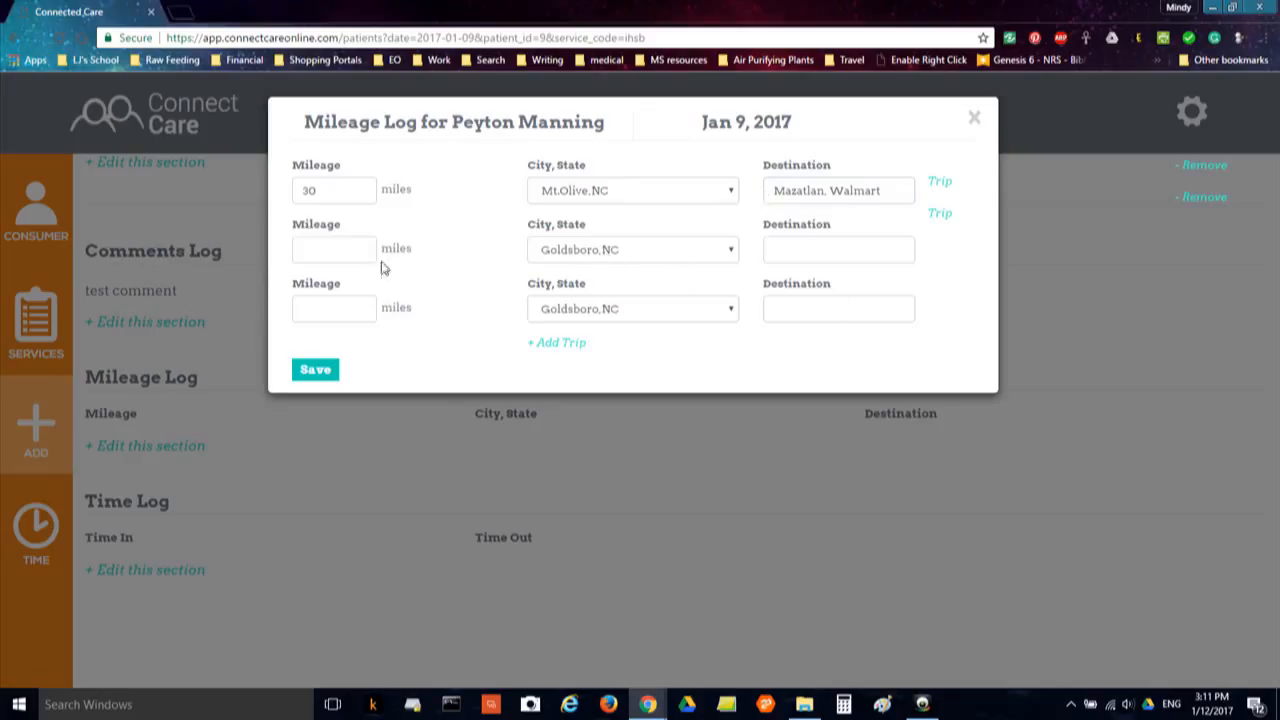
click(334, 252)
click(600, 250)
click(590, 287)
click(814, 246)
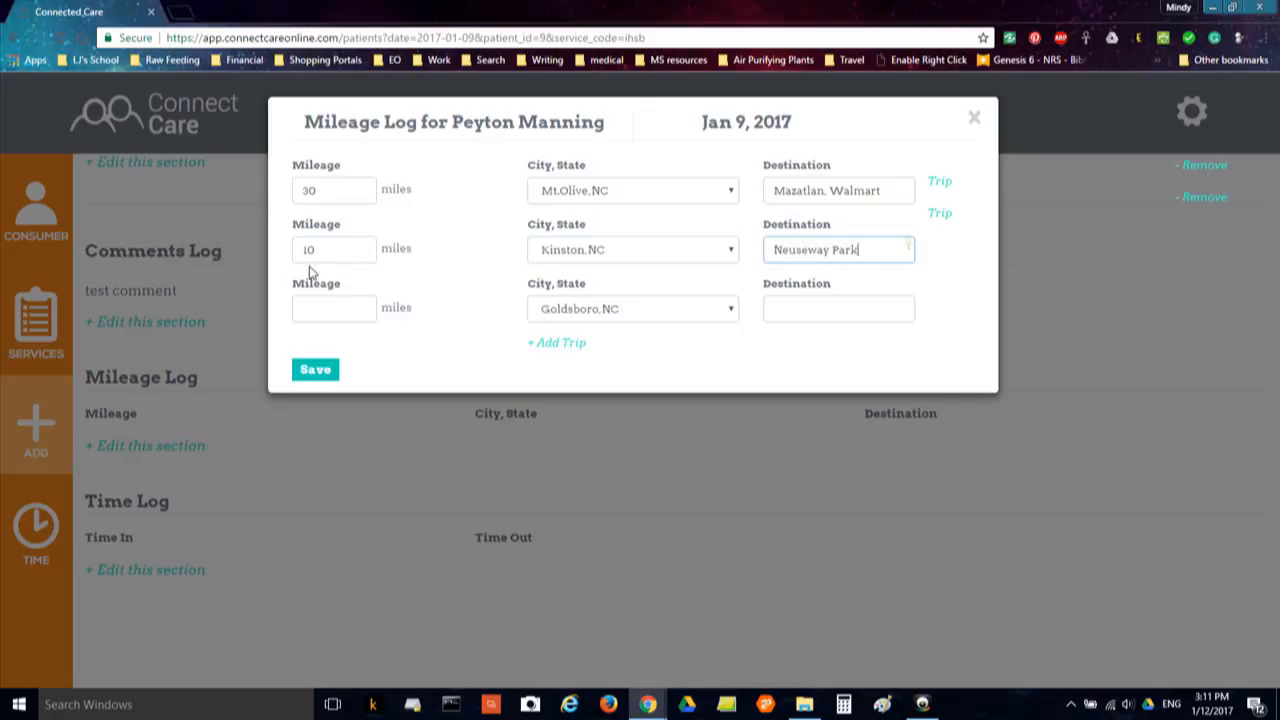
click(318, 376)
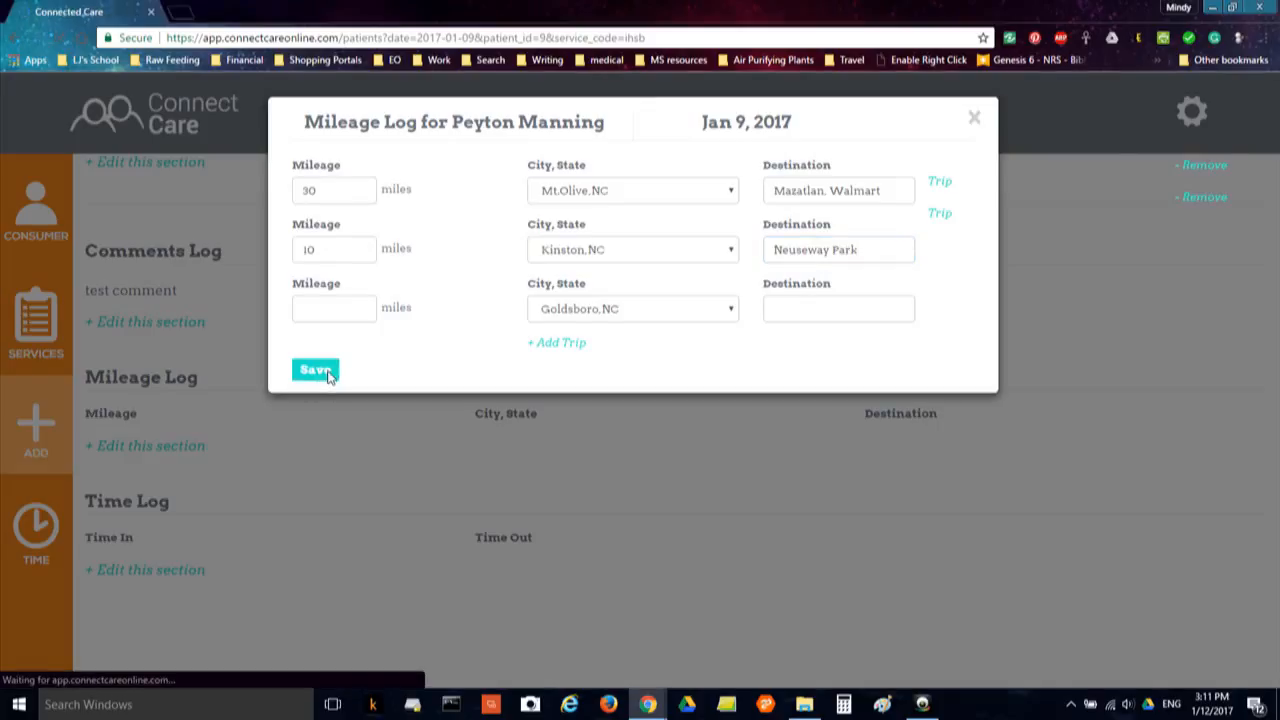
scroll(326, 380, down, 7)
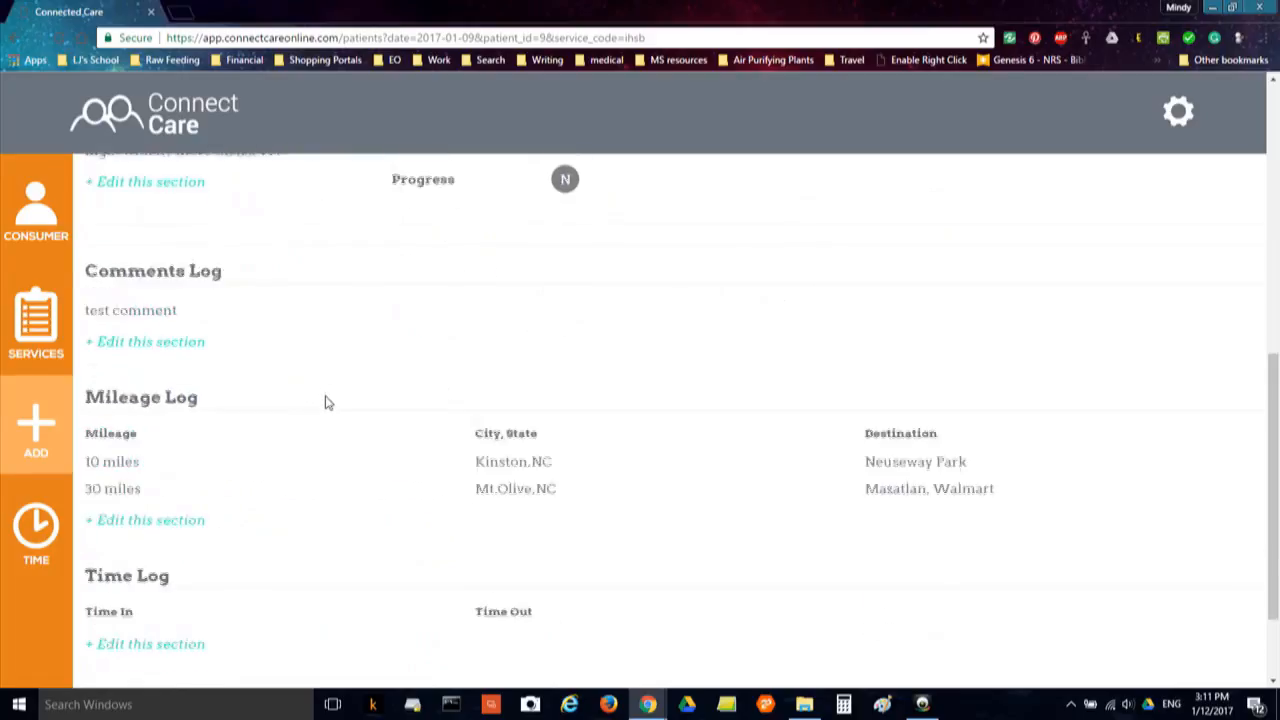
scroll(326, 402, down, 1)
scroll(330, 405, up, 1)
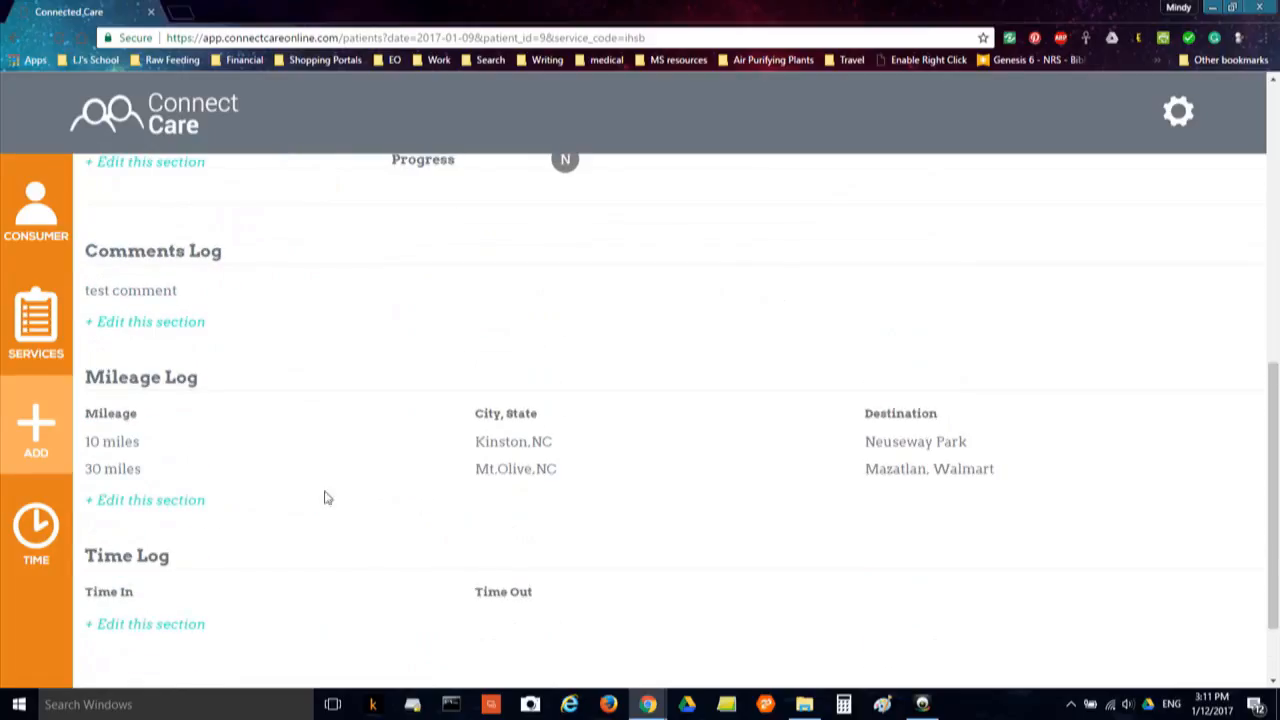
scroll(580, 400, up, 7)
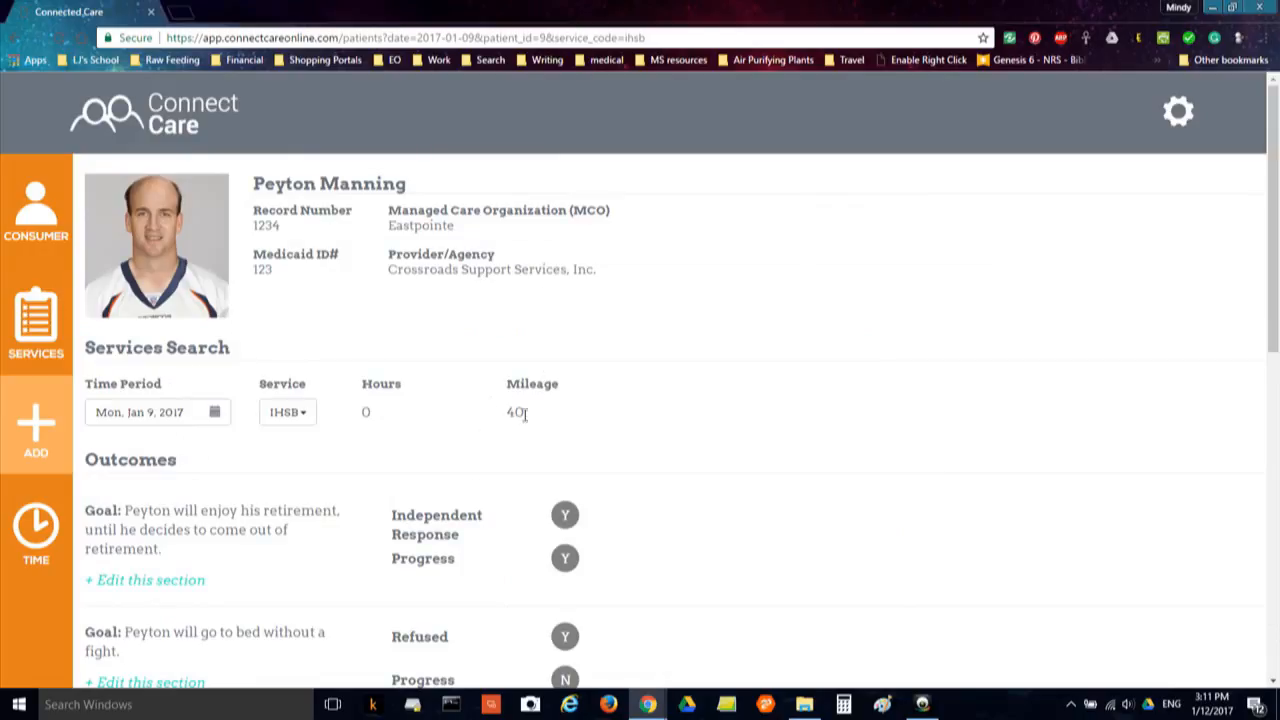
scroll(539, 422, down, 10)
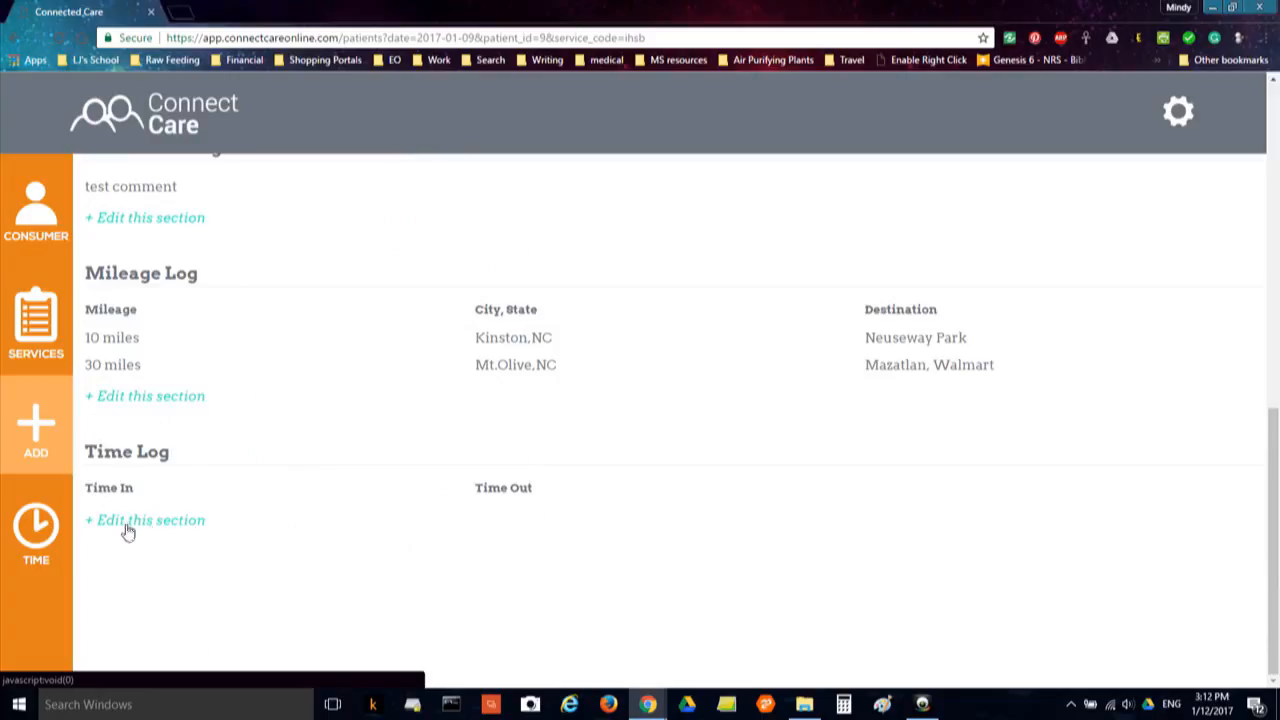
Enter the first Jan 9 time entry, 10:00 AM to 3:00 PM
click(163, 526)
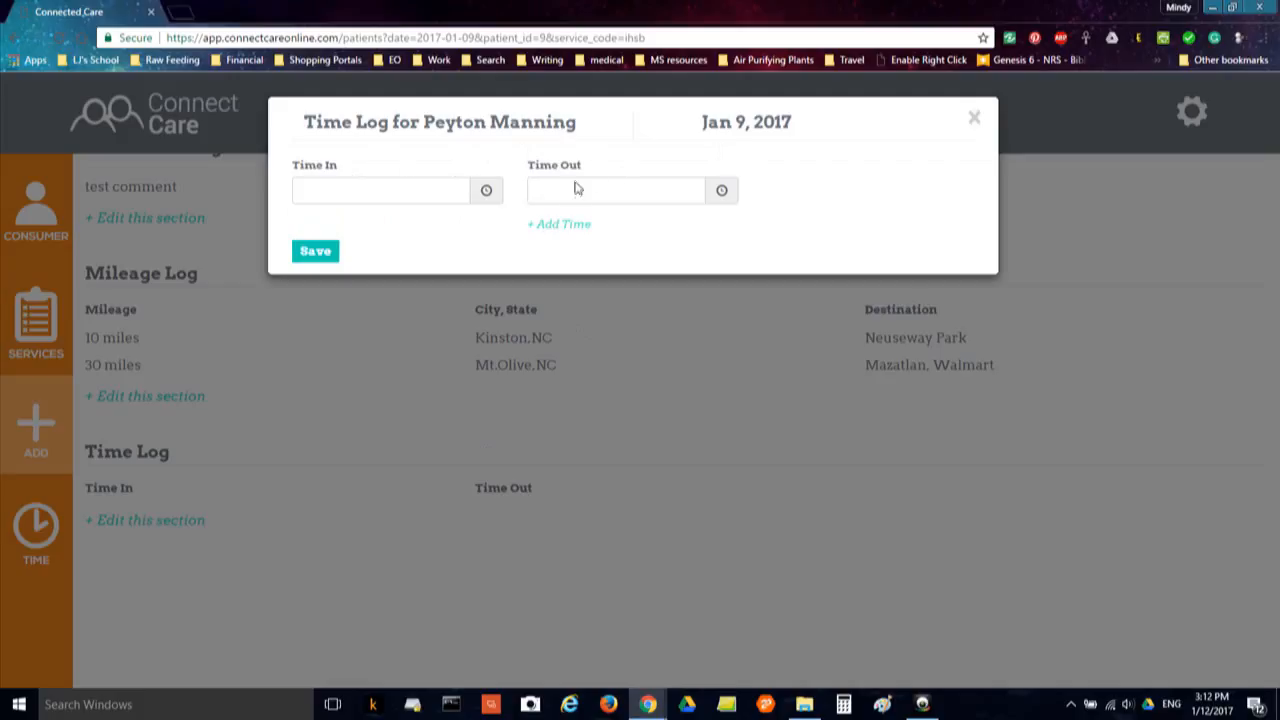
click(486, 194)
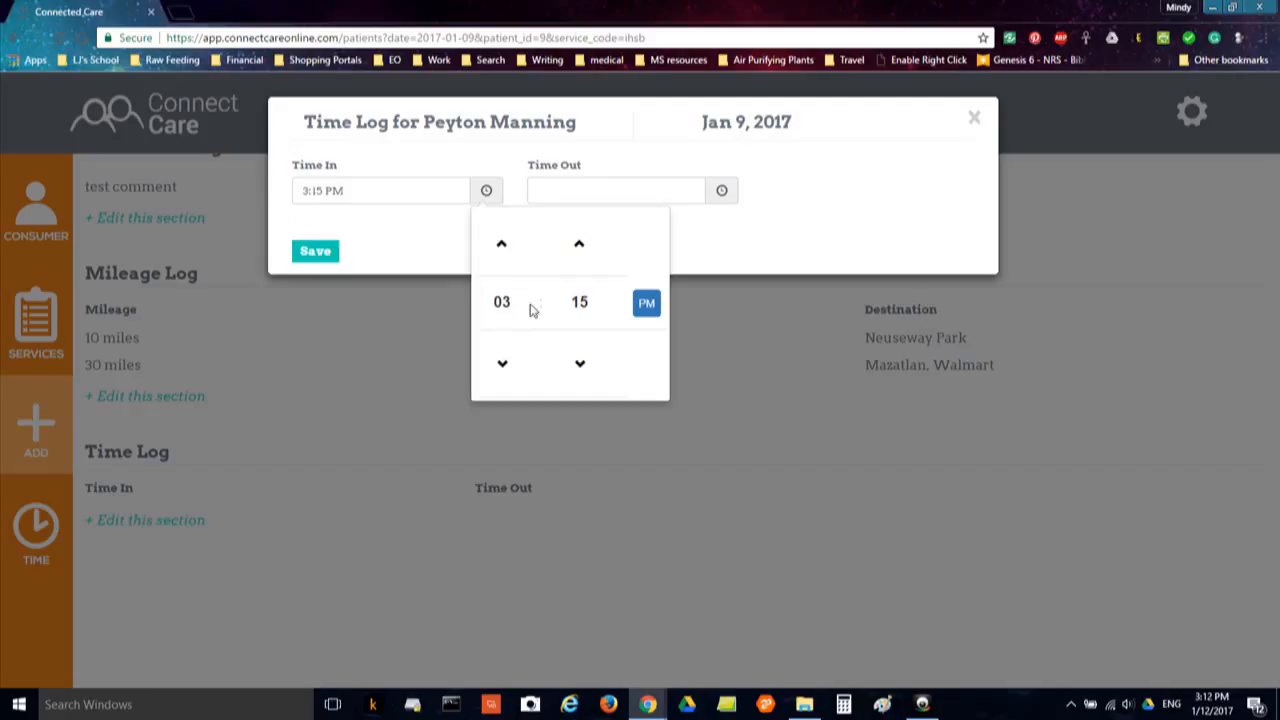
click(502, 244)
click(502, 244)
click(502, 244)
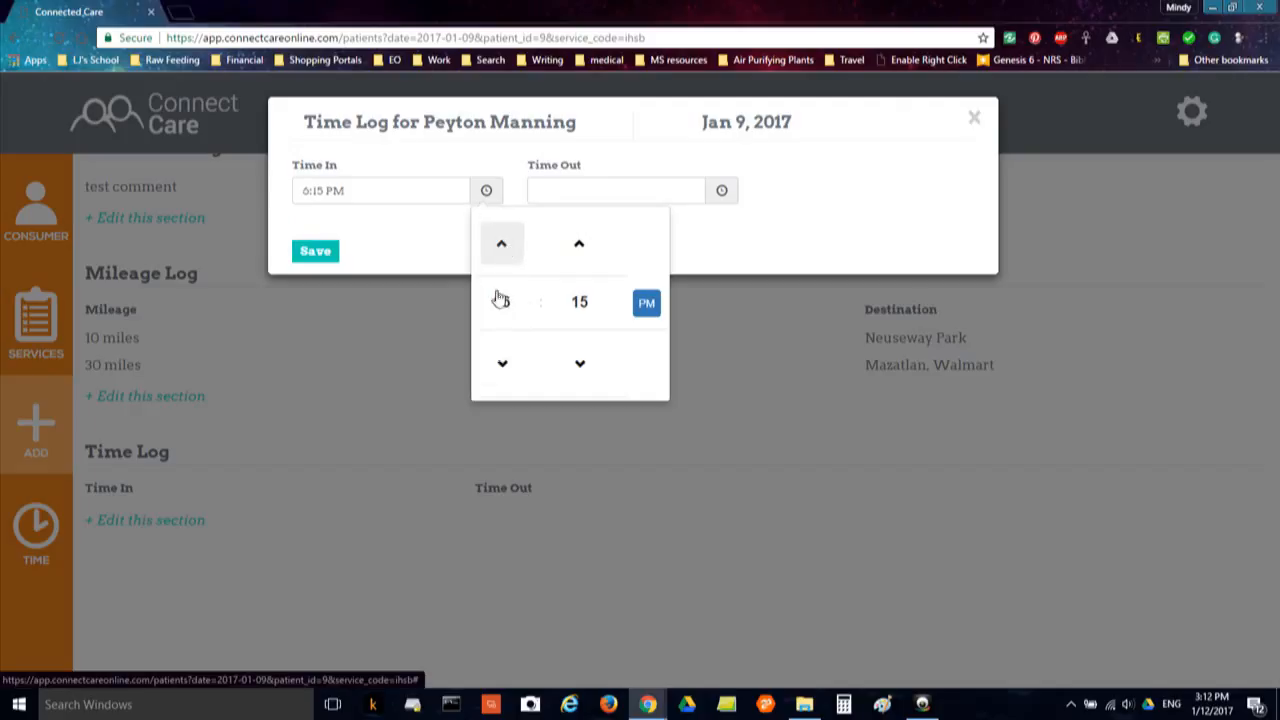
click(503, 366)
click(503, 366)
click(503, 366)
click(503, 366)
click(503, 366)
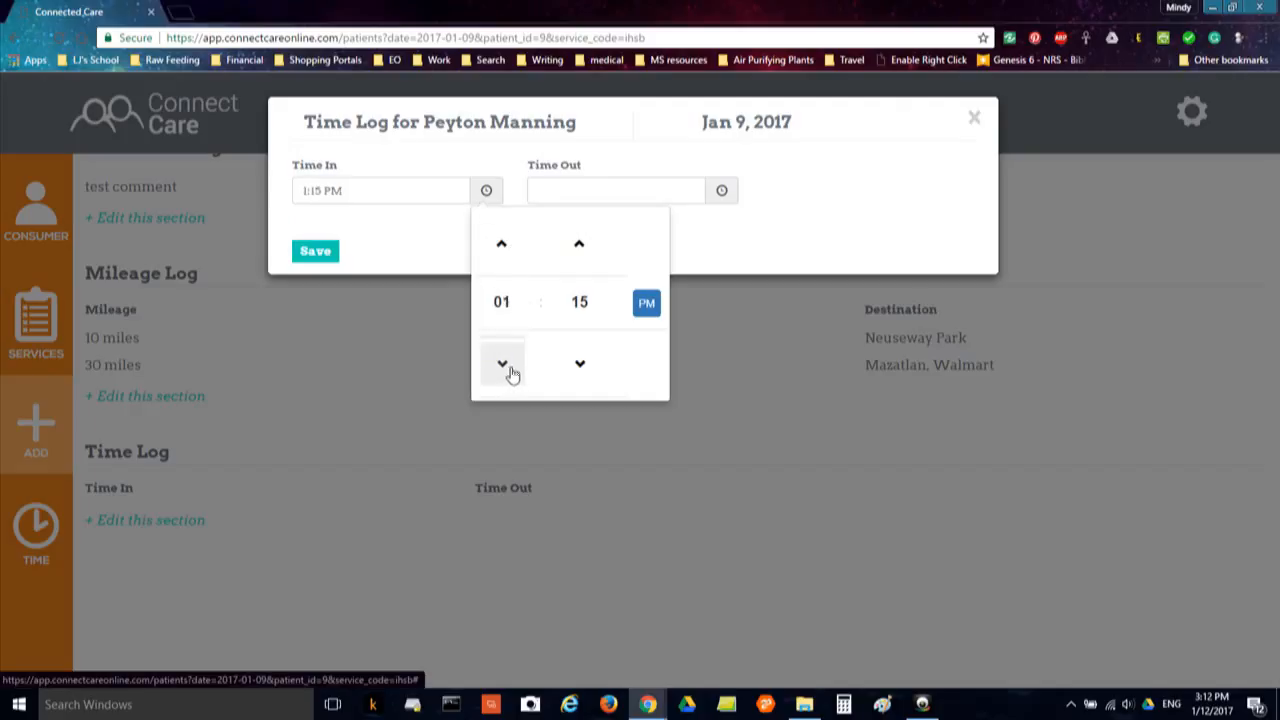
click(509, 372)
click(509, 372)
click(508, 372)
click(580, 305)
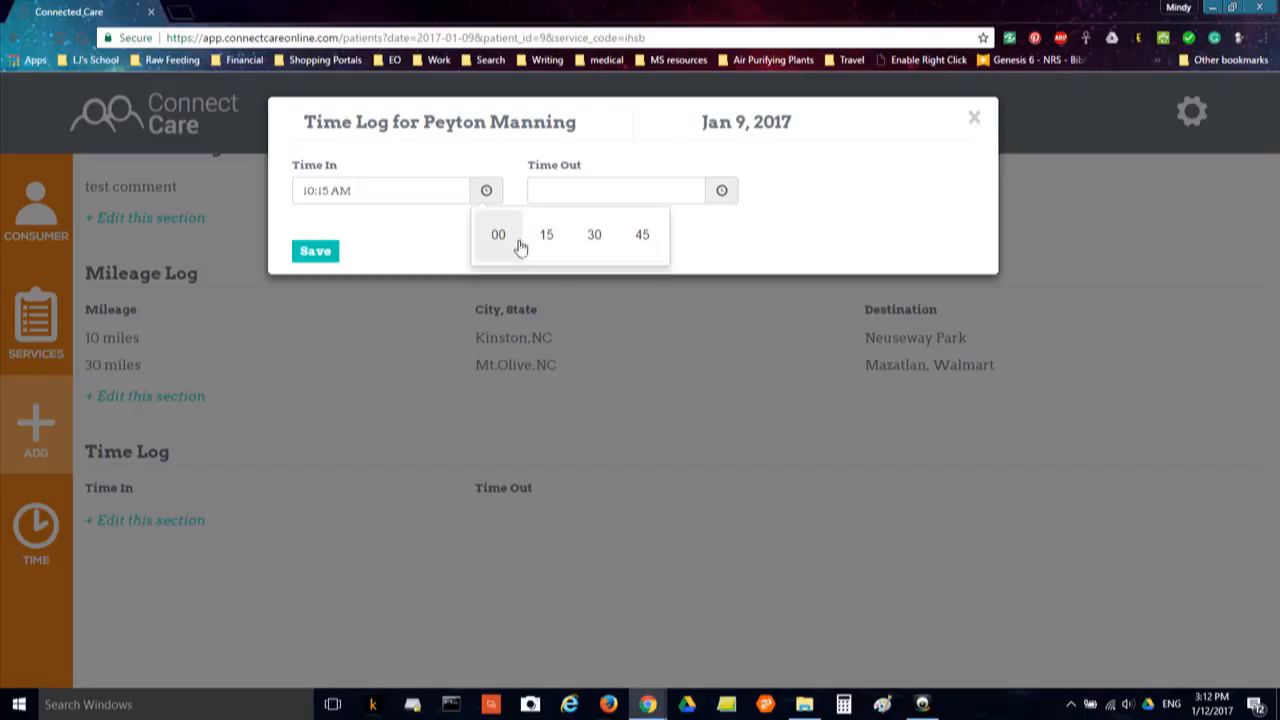
click(648, 238)
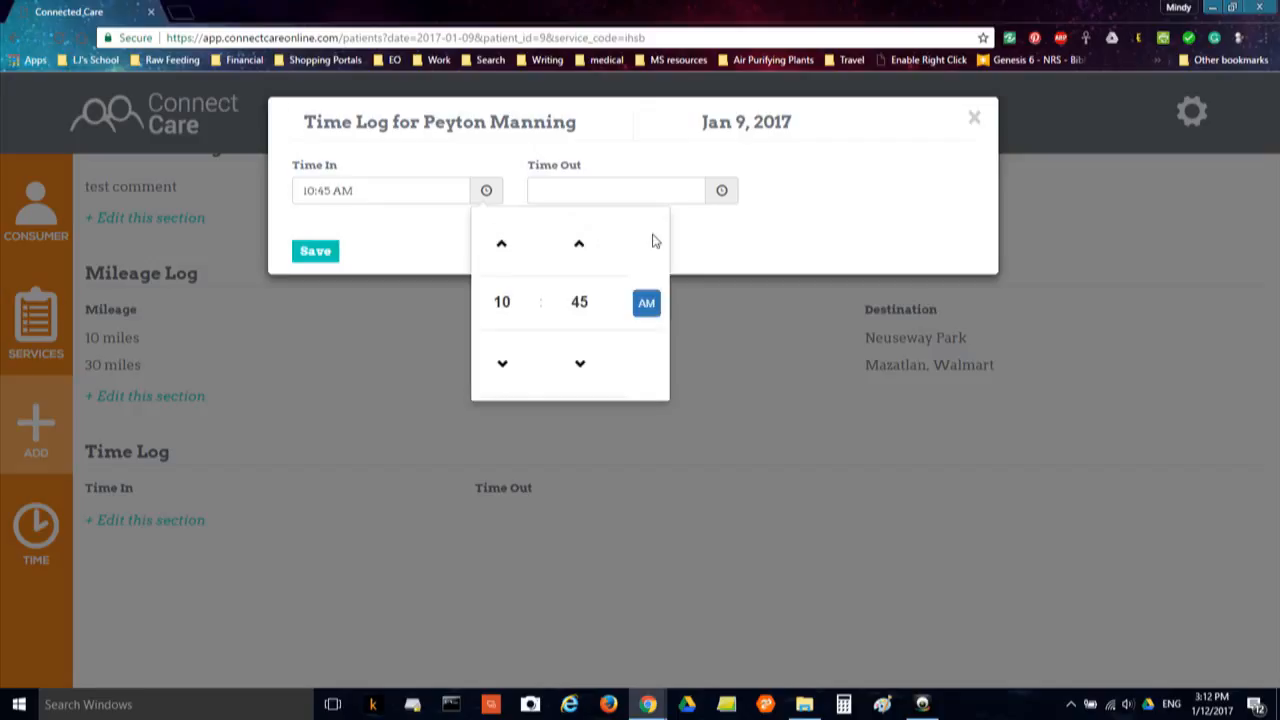
click(579, 305)
click(500, 234)
click(648, 310)
click(644, 315)
click(722, 192)
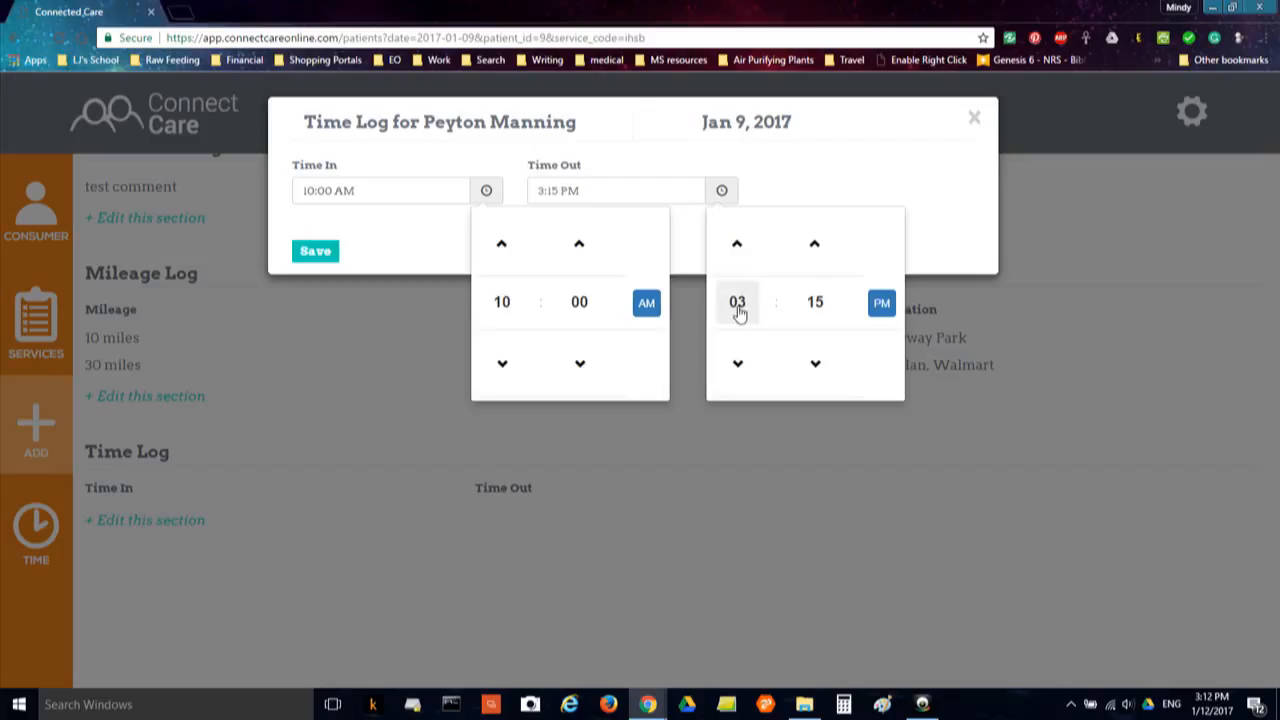
click(816, 368)
click(798, 180)
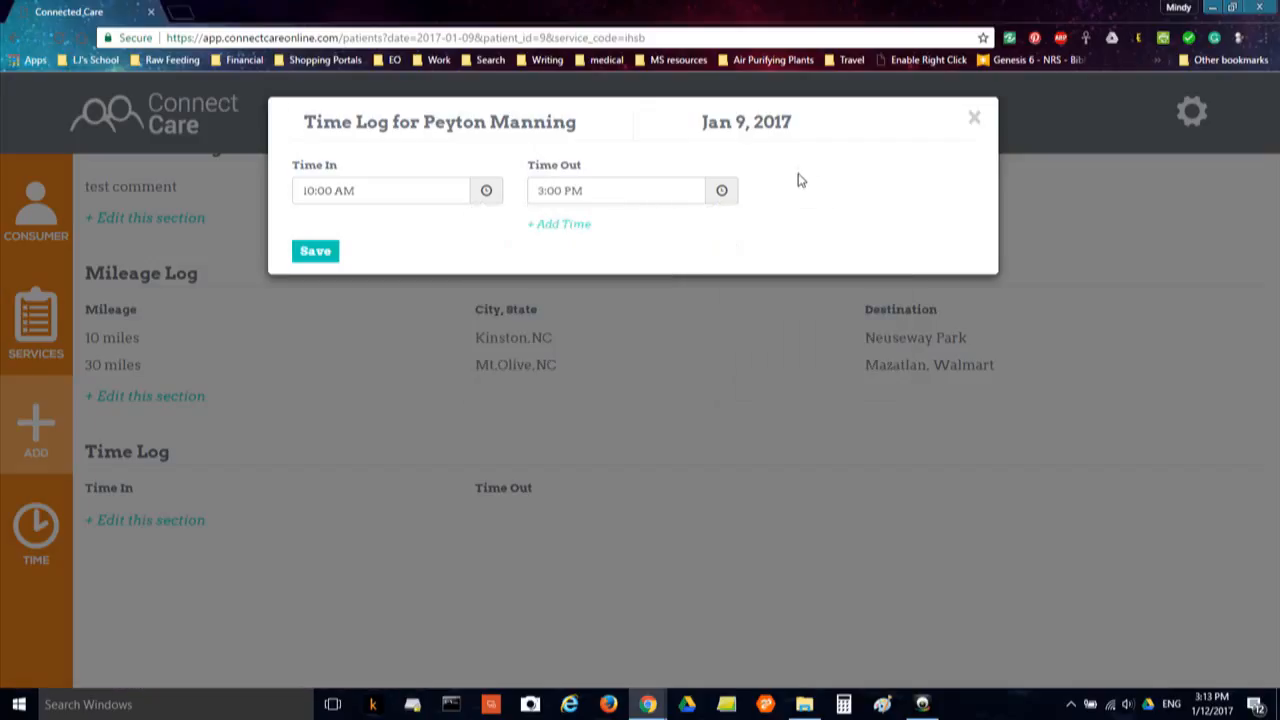
Add a second time entry from 5:00 PM to 7:30 PM and save both
double_click(568, 226)
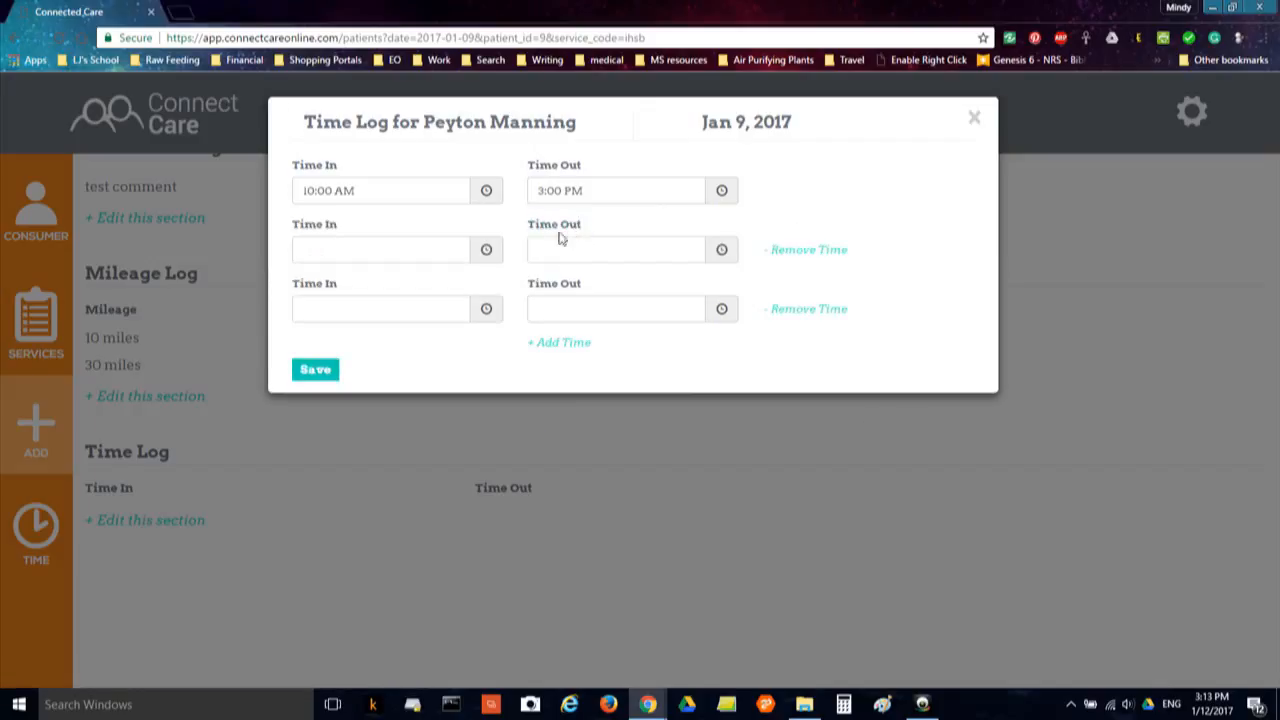
click(485, 252)
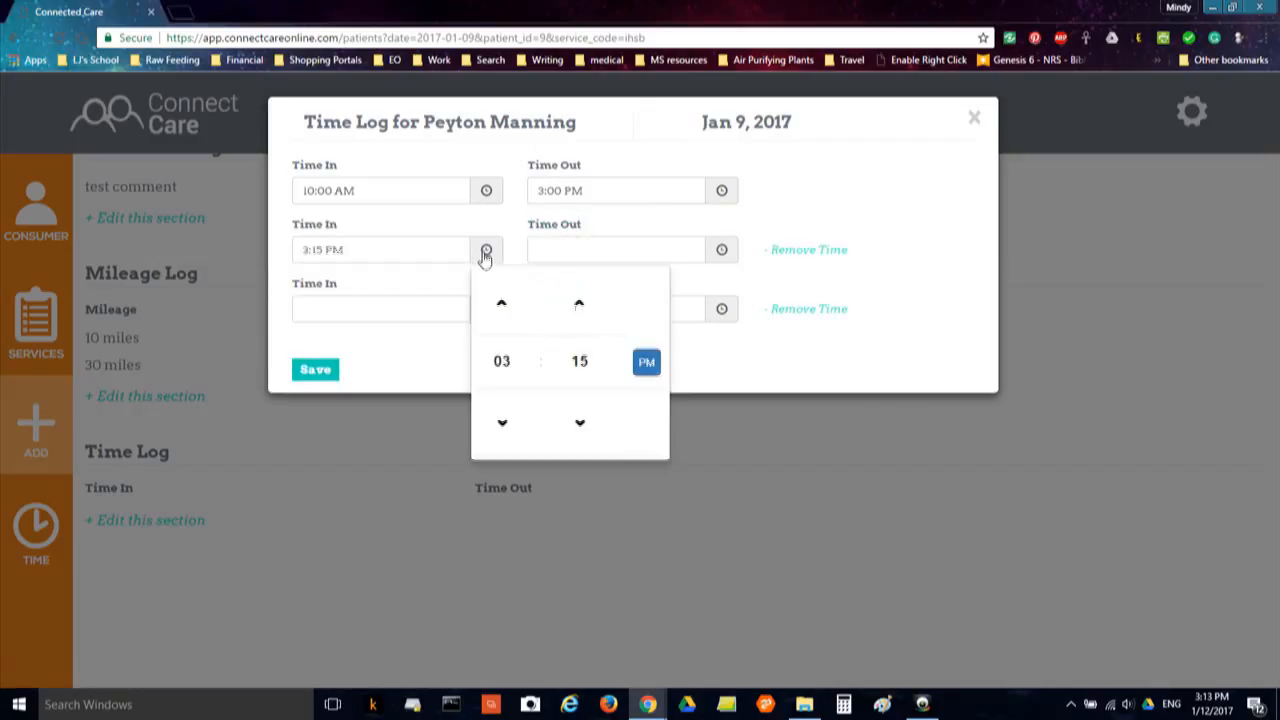
click(502, 360)
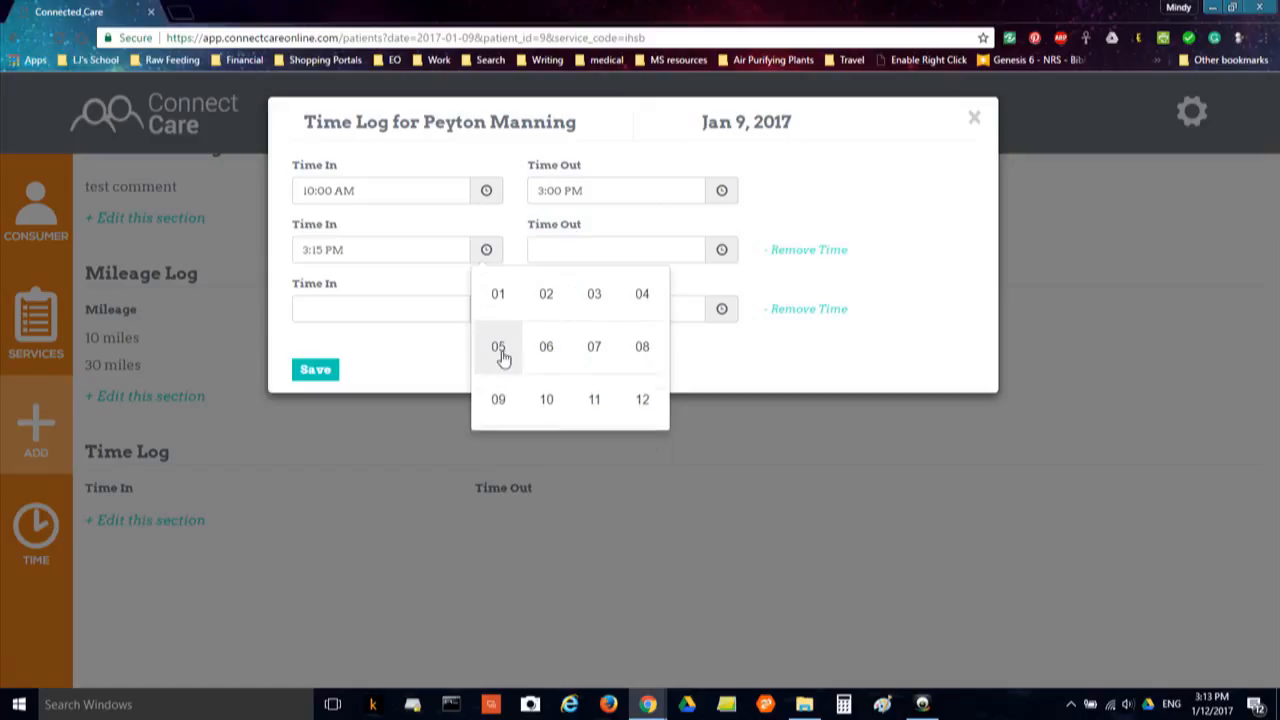
click(500, 350)
click(581, 358)
click(502, 302)
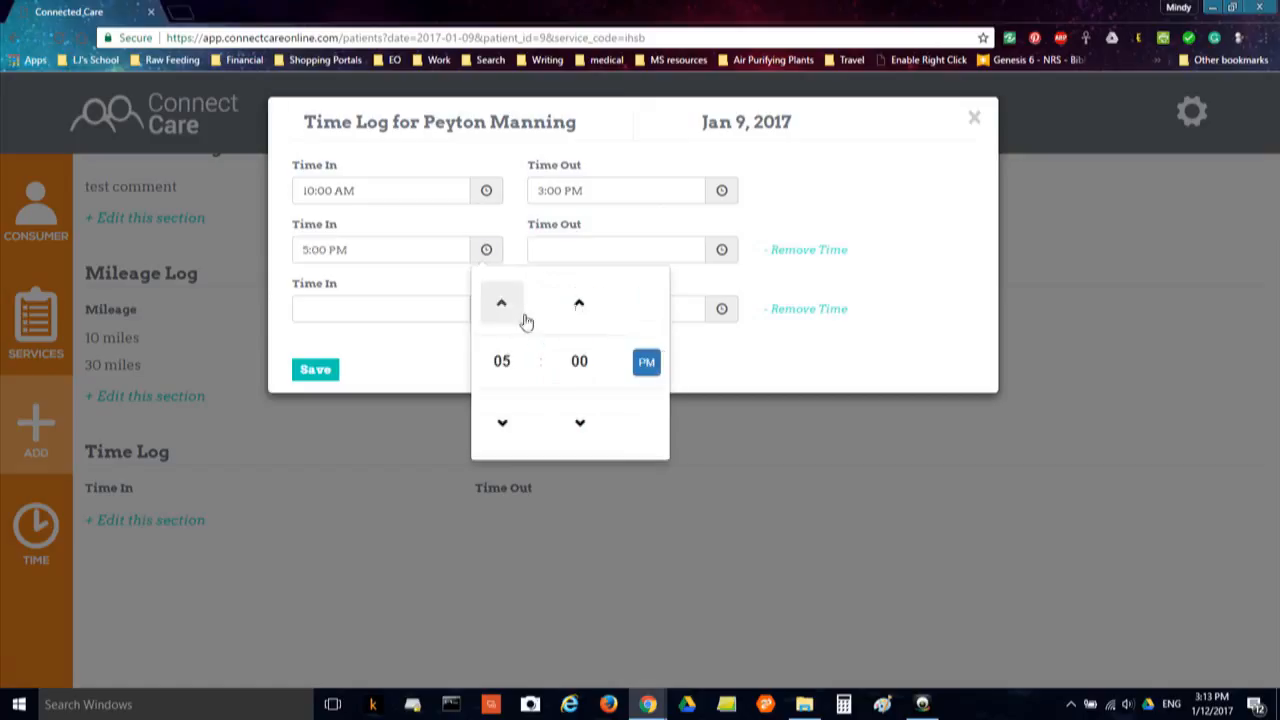
click(722, 250)
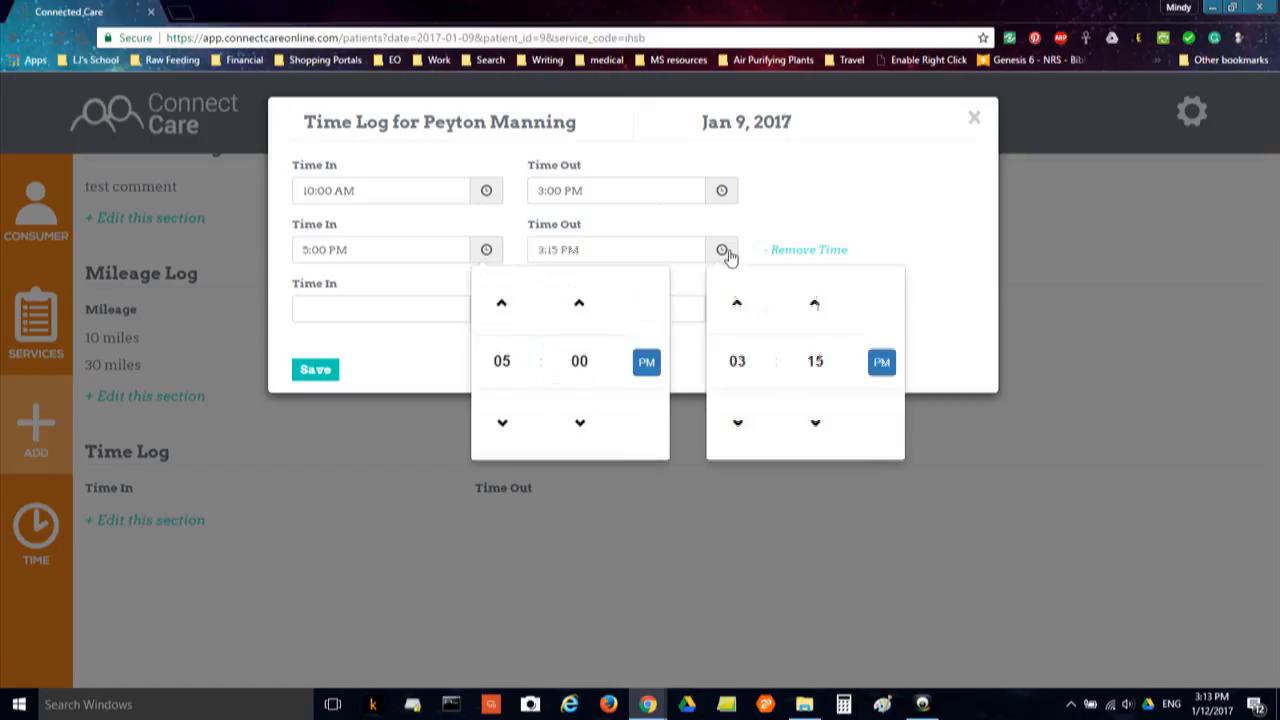
click(737, 361)
click(821, 358)
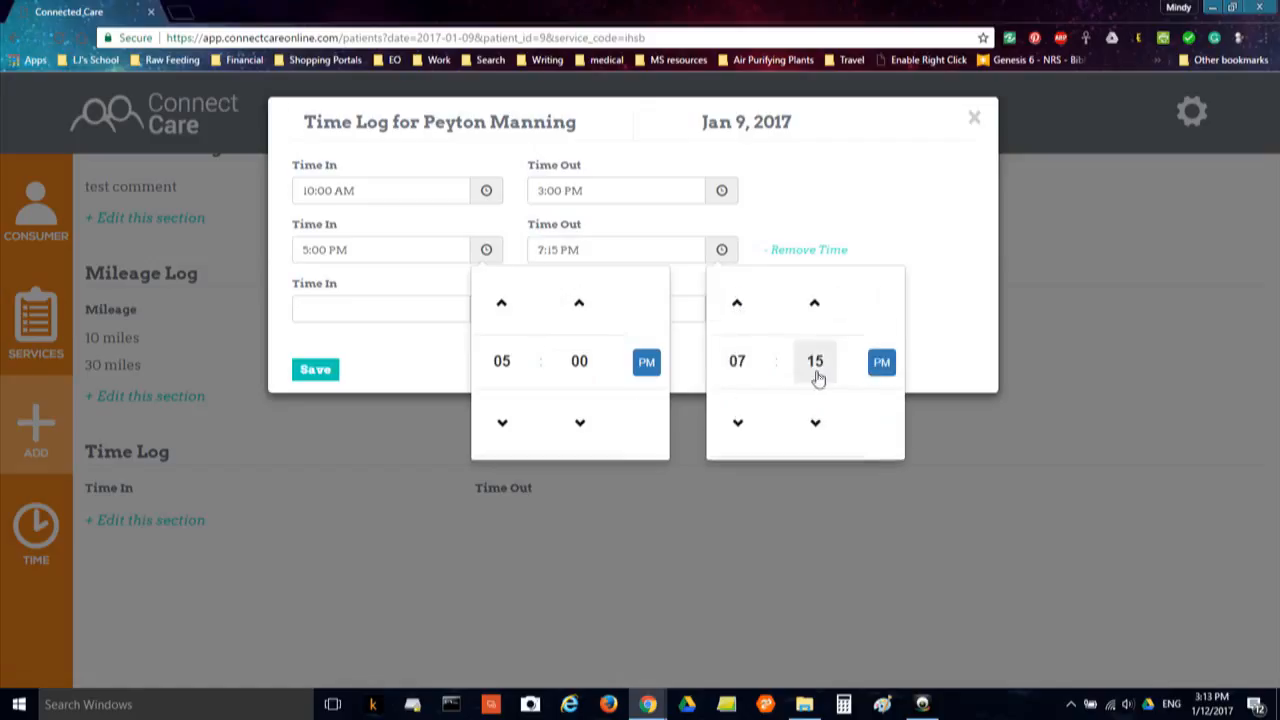
click(816, 370)
click(829, 296)
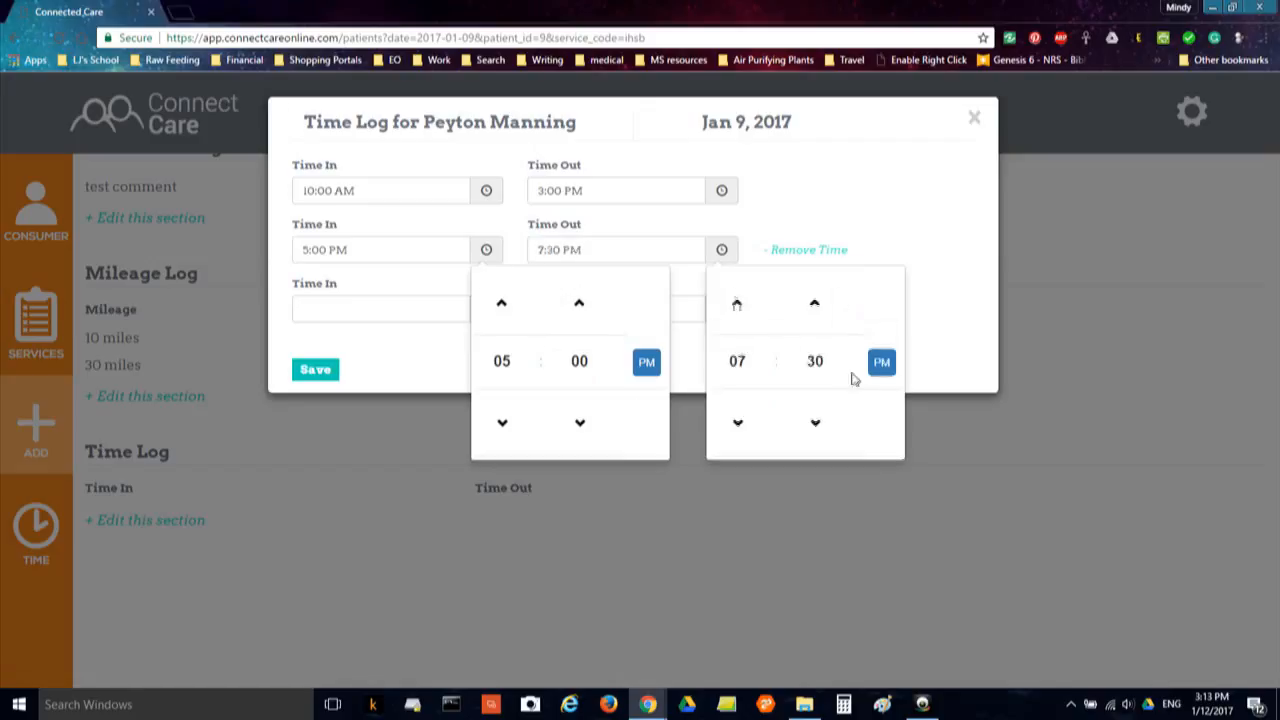
click(855, 208)
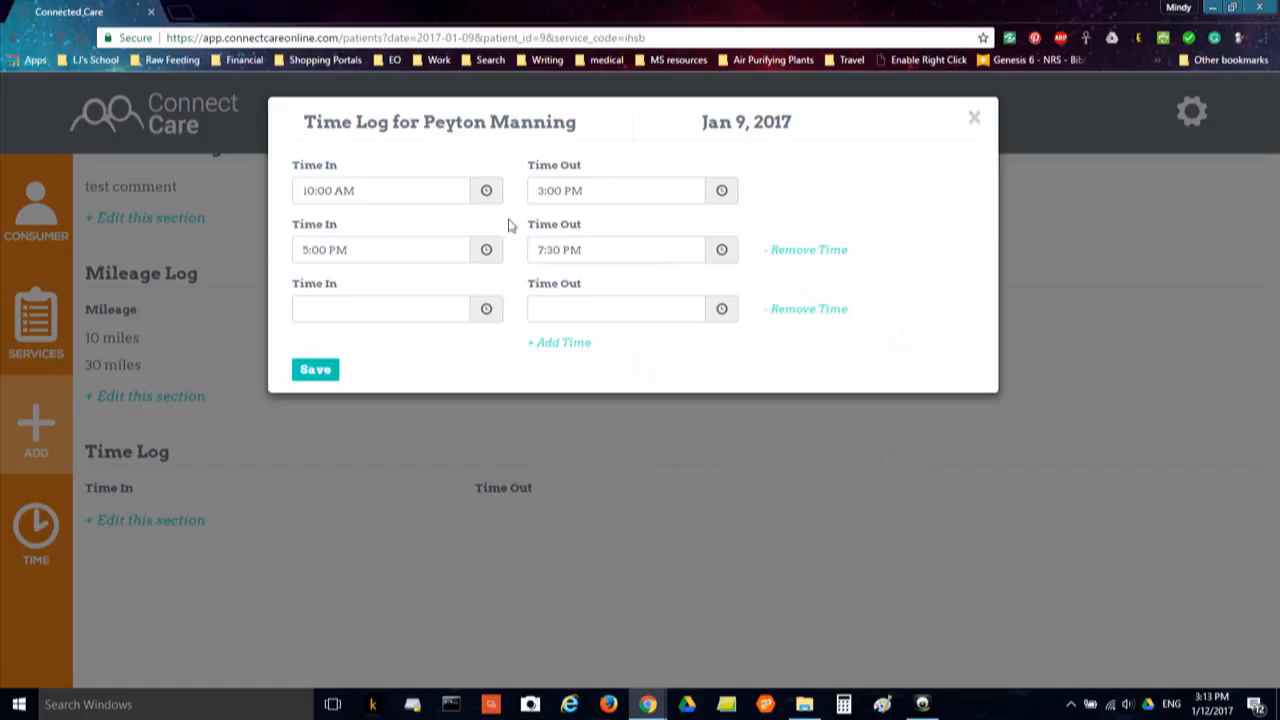
click(315, 371)
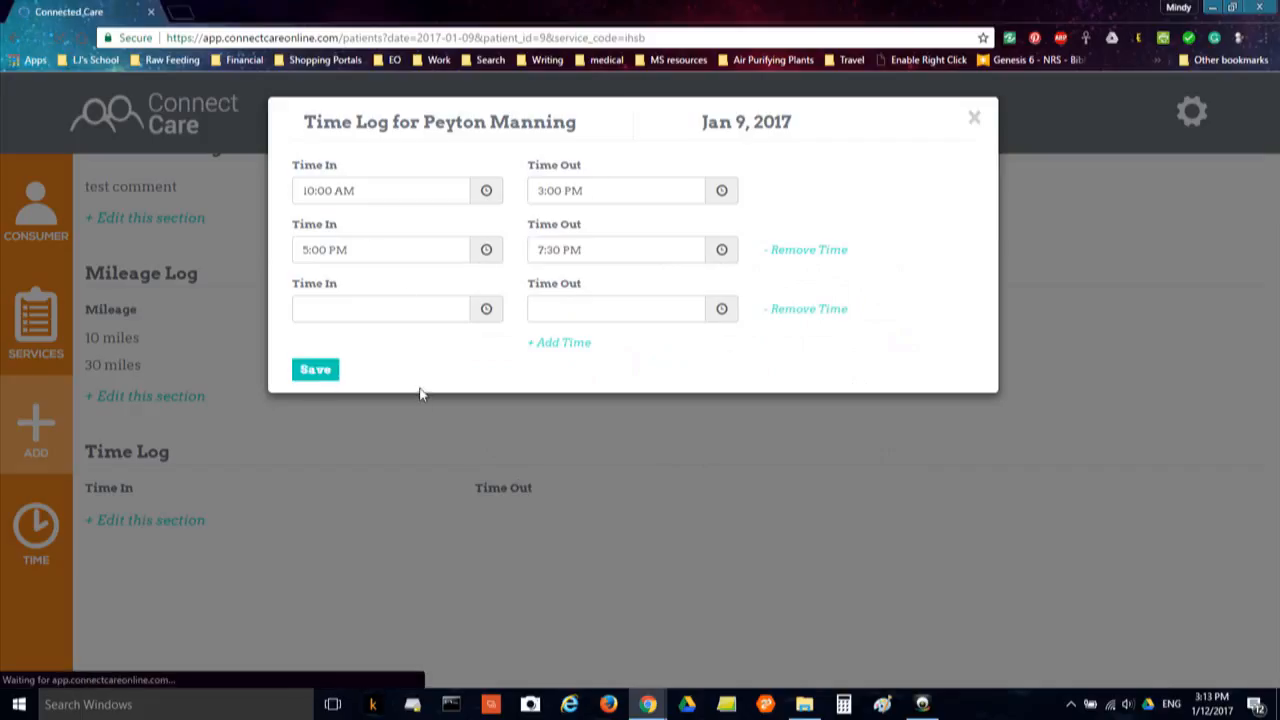
Scroll the Jan 9 service page to confirm 7.5 hours and both time entries
scroll(423, 390, down, 3)
scroll(425, 390, up, 3)
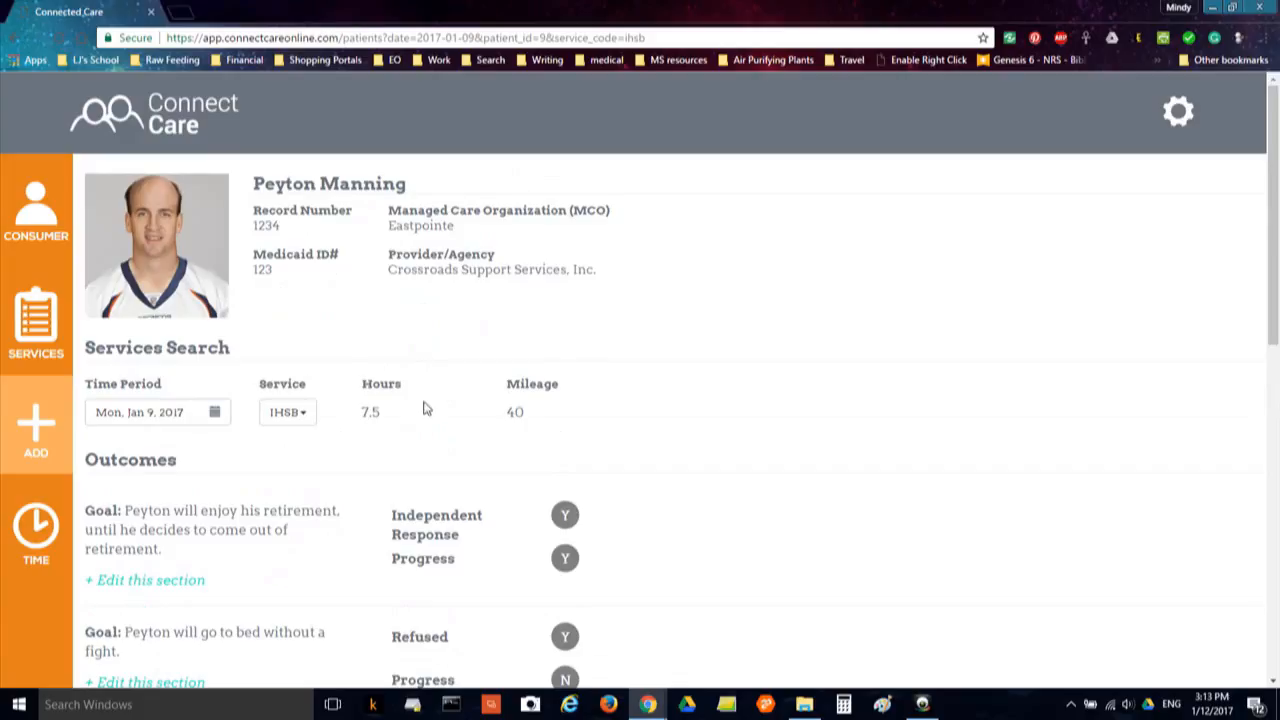
scroll(428, 414, down, 10)
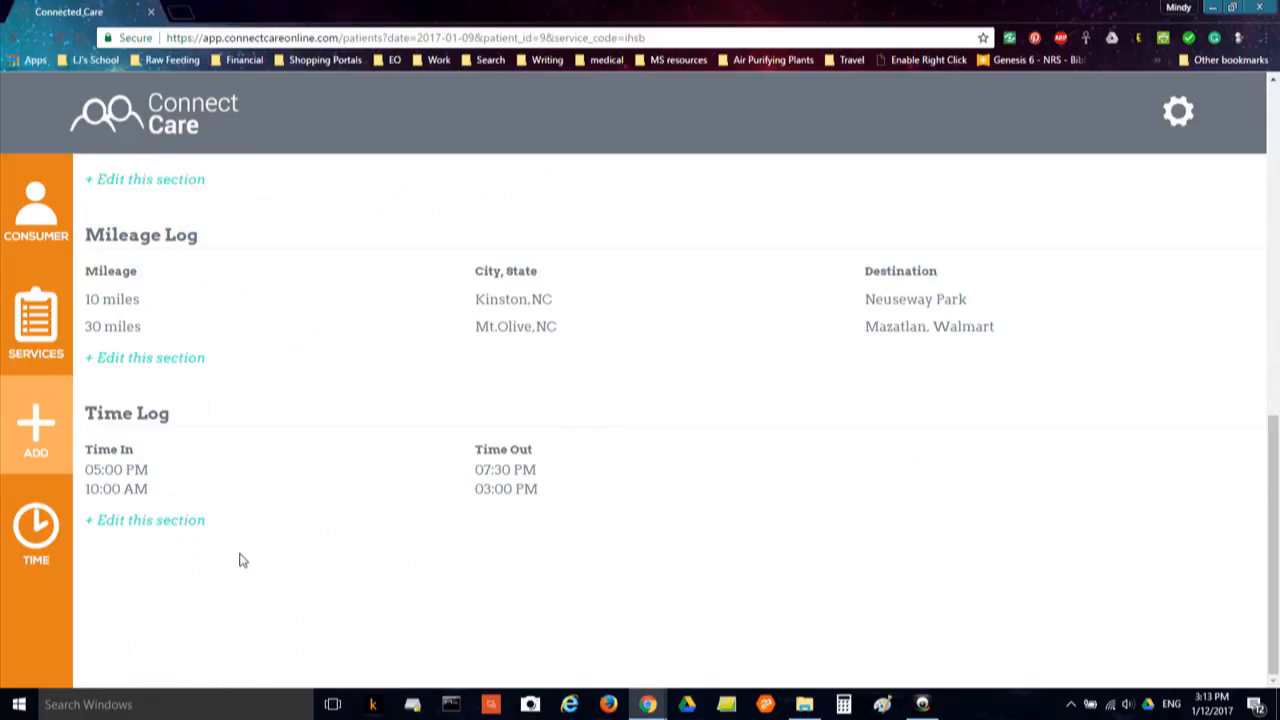
Change the evening entry's end time from 7:30 PM to 8:00 PM and save
click(173, 522)
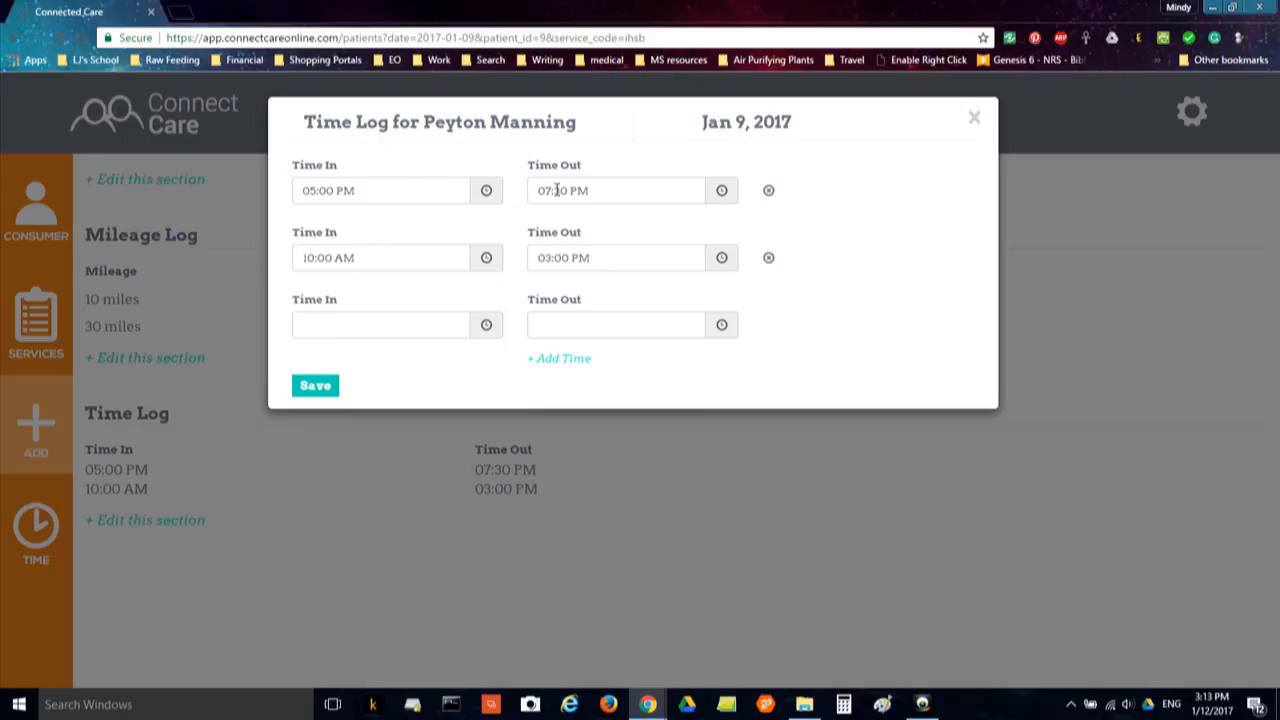
click(722, 193)
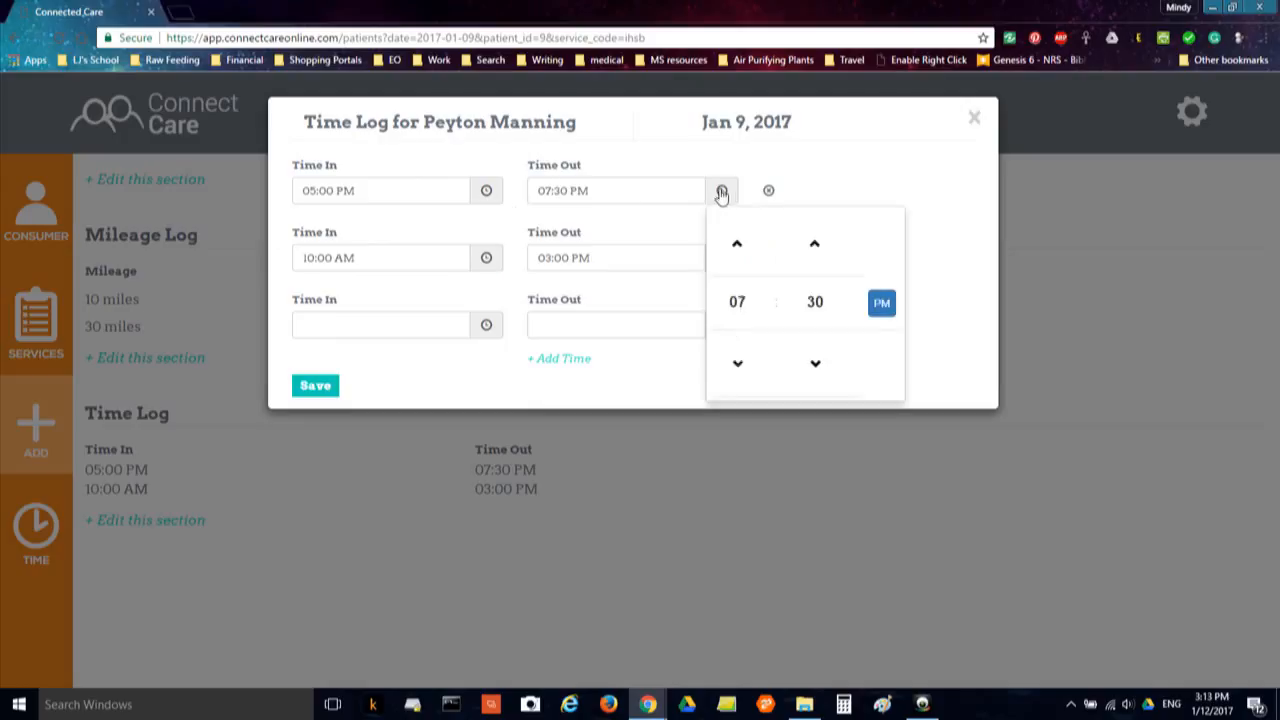
click(736, 303)
click(895, 303)
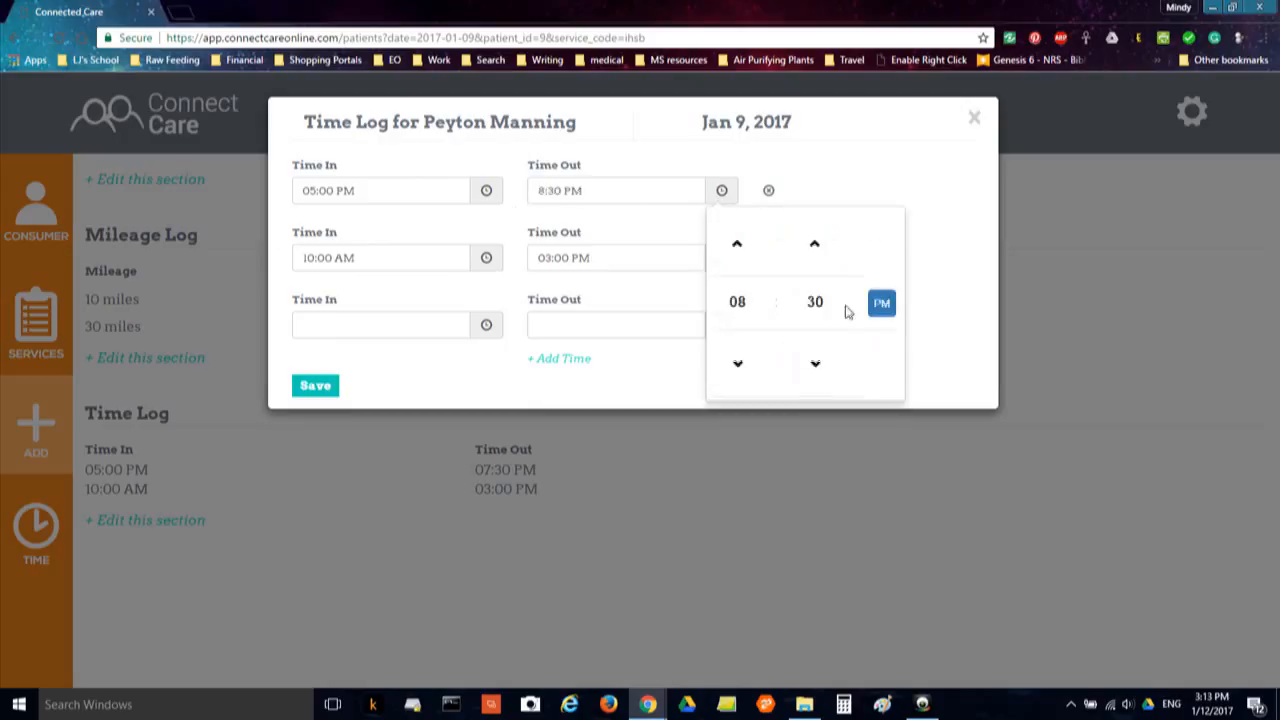
click(816, 310)
click(735, 249)
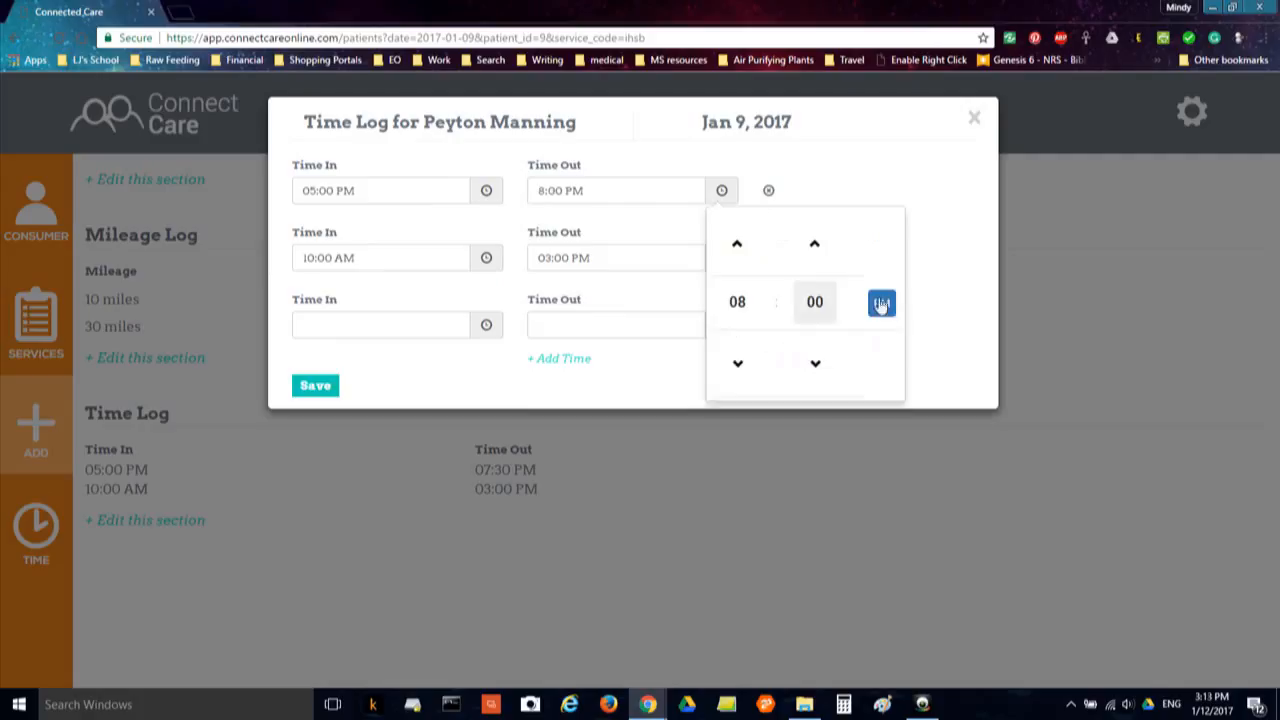
click(873, 181)
click(317, 393)
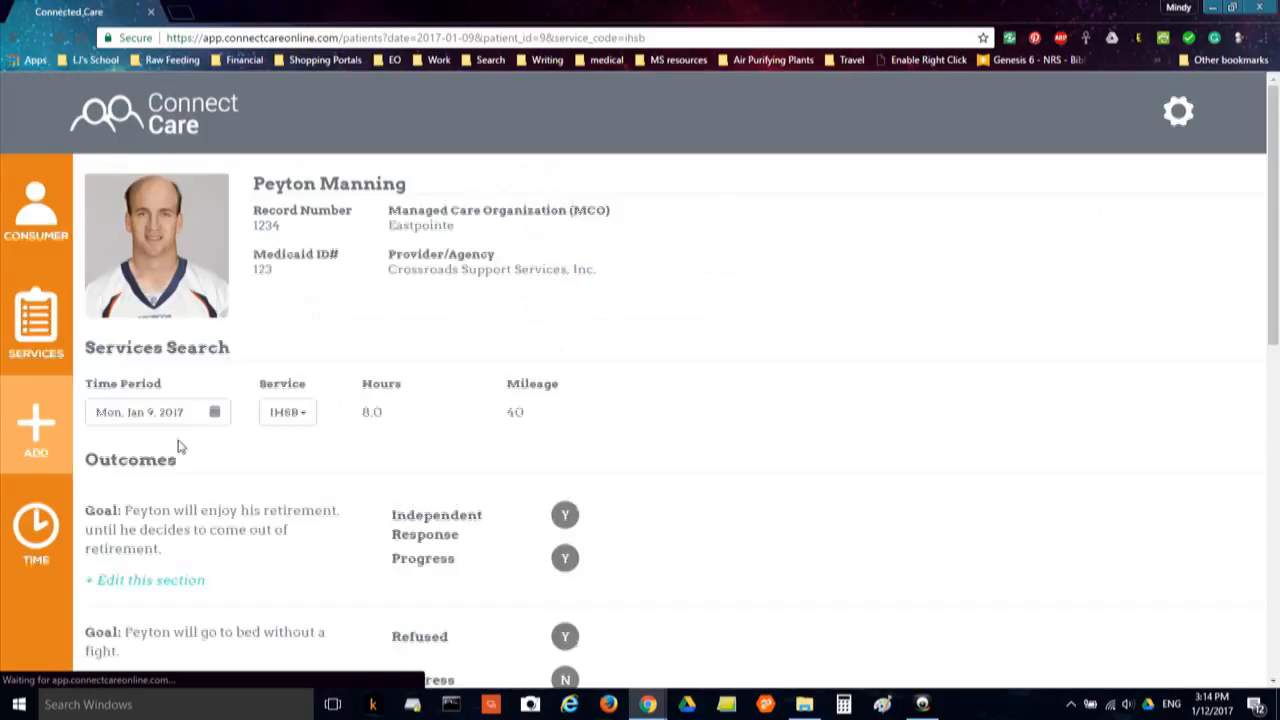
scroll(237, 466, down, 3)
scroll(280, 505, down, 10)
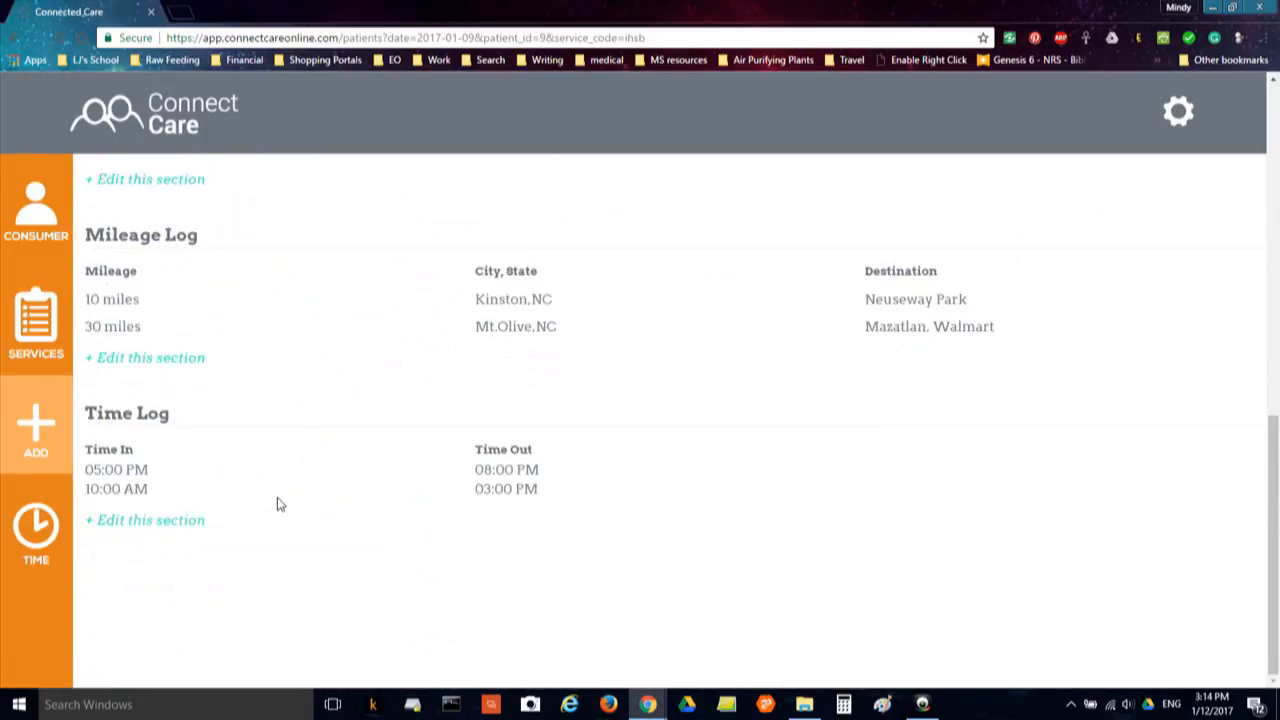
scroll(285, 490, up, 15)
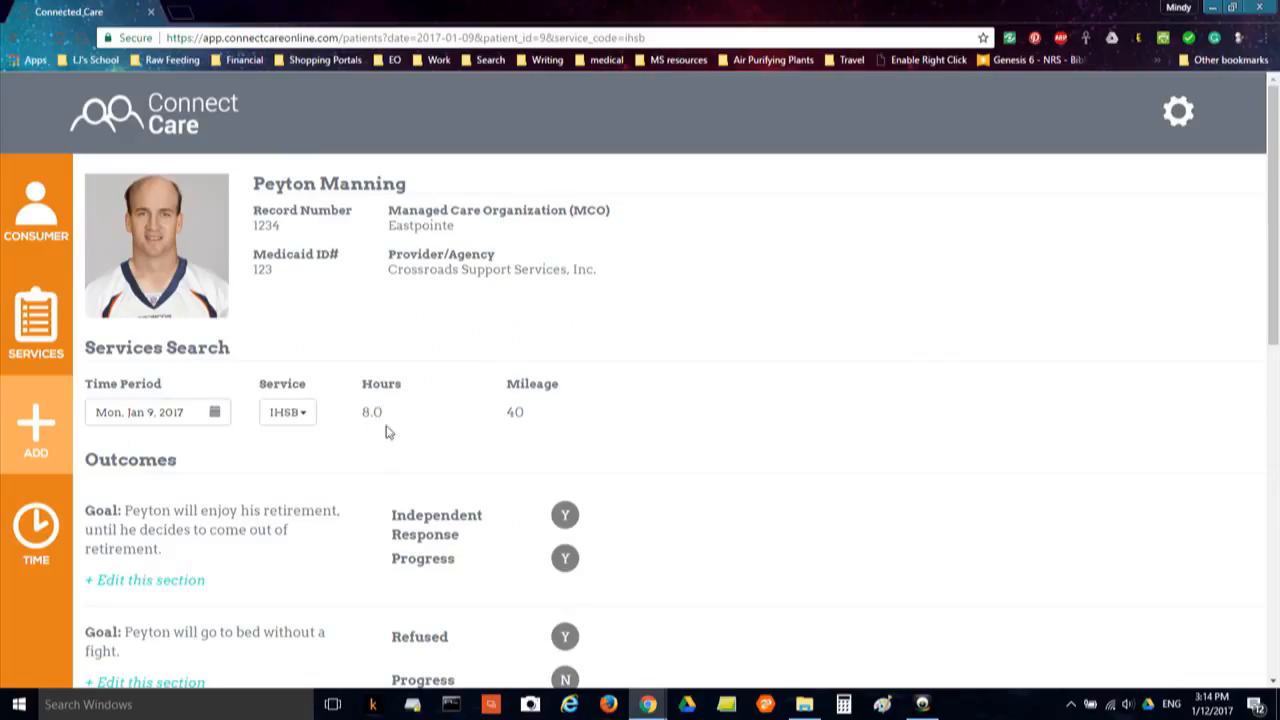
Delete the 05:00–08:00 PM time entry and save, leaving only 10:00 AM–03:00 PM
scroll(385, 440, down, 15)
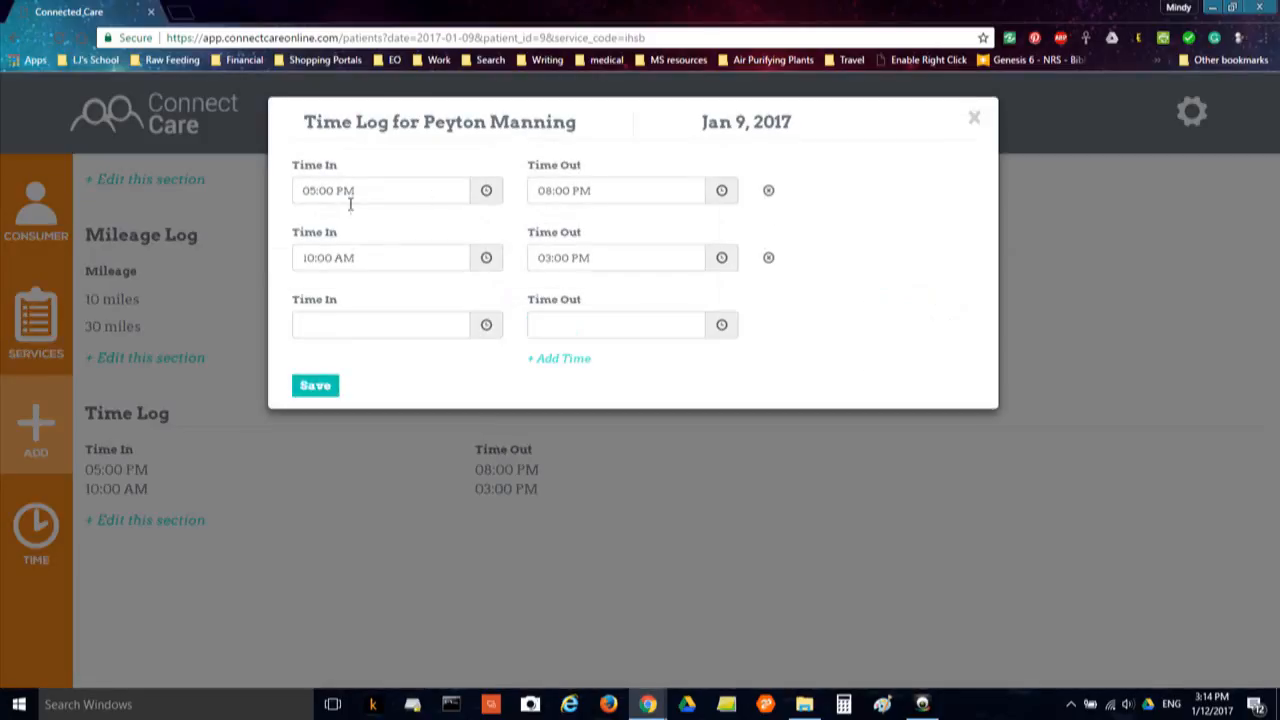
click(768, 192)
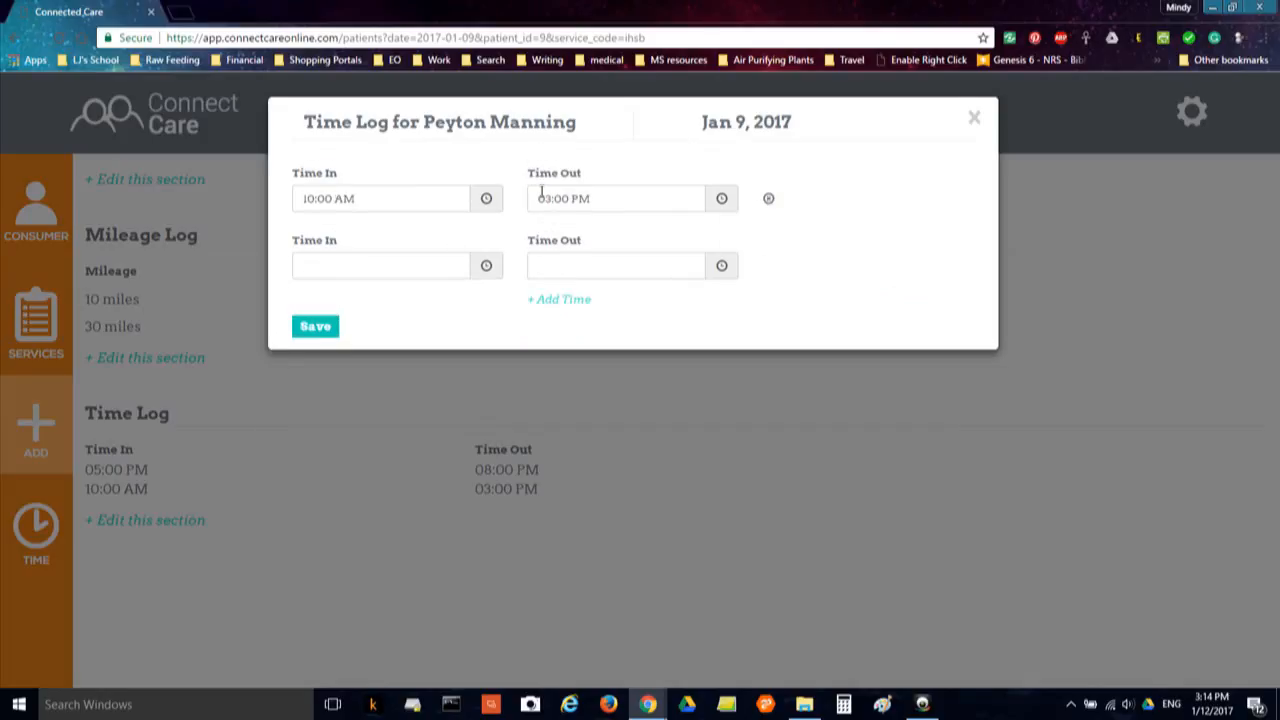
click(326, 328)
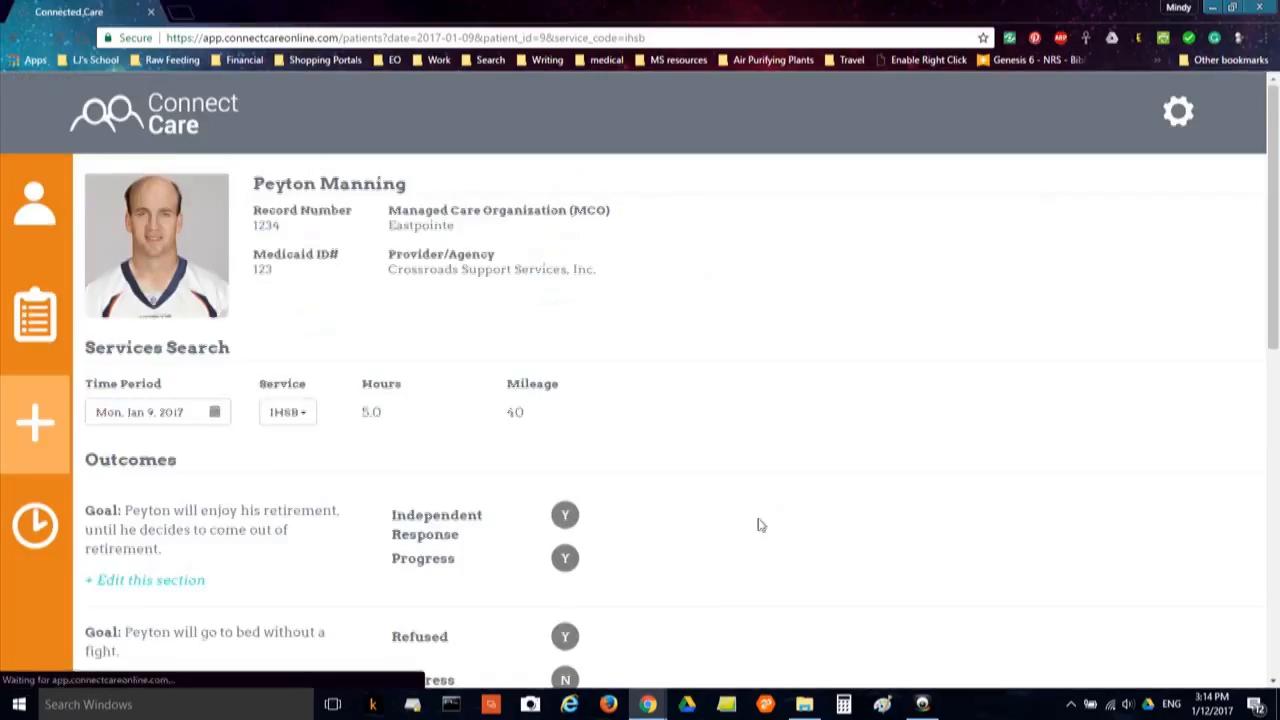
scroll(758, 525, down, 10)
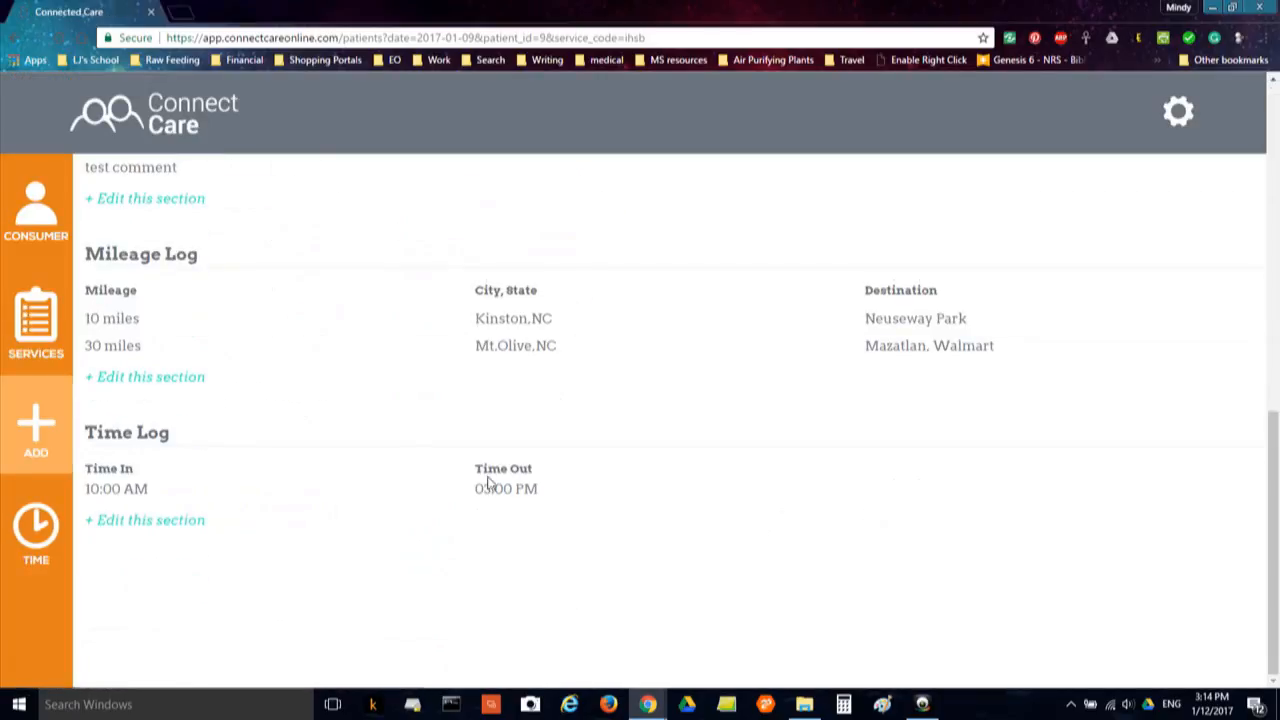
scroll(551, 466, up, 10)
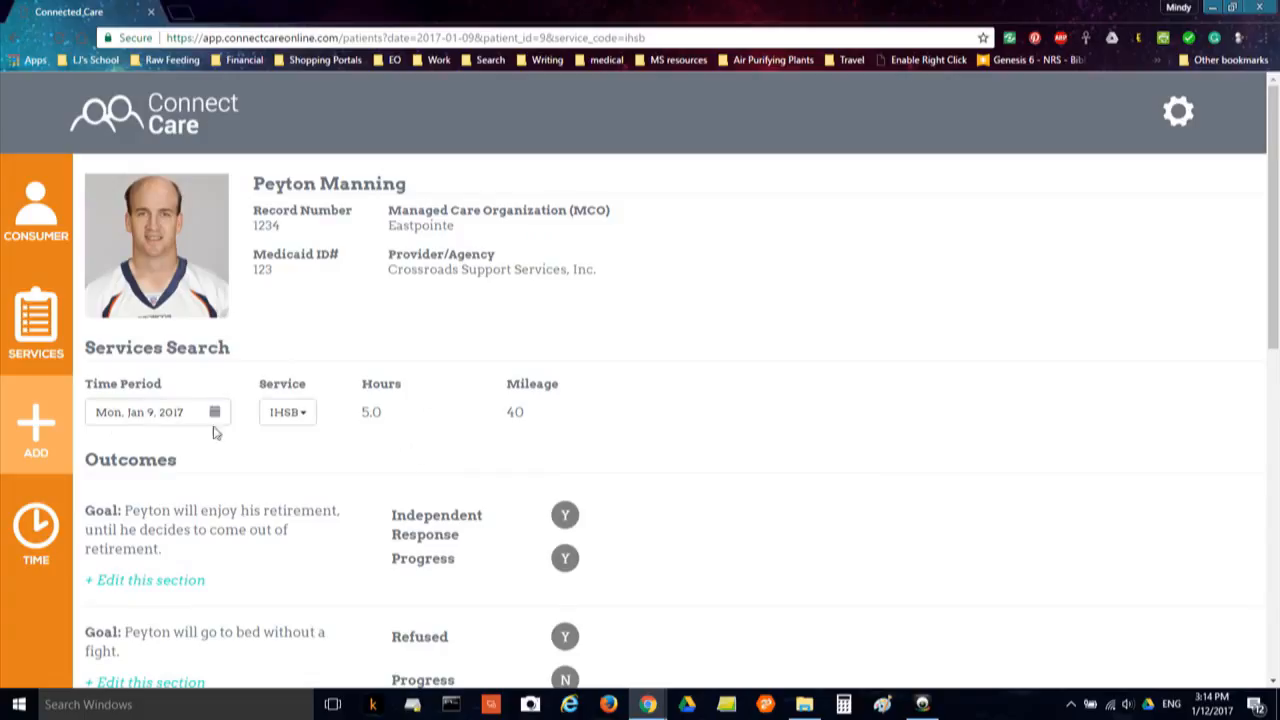
Filter Peyton's Jan 9 services to Personal Care
click(303, 418)
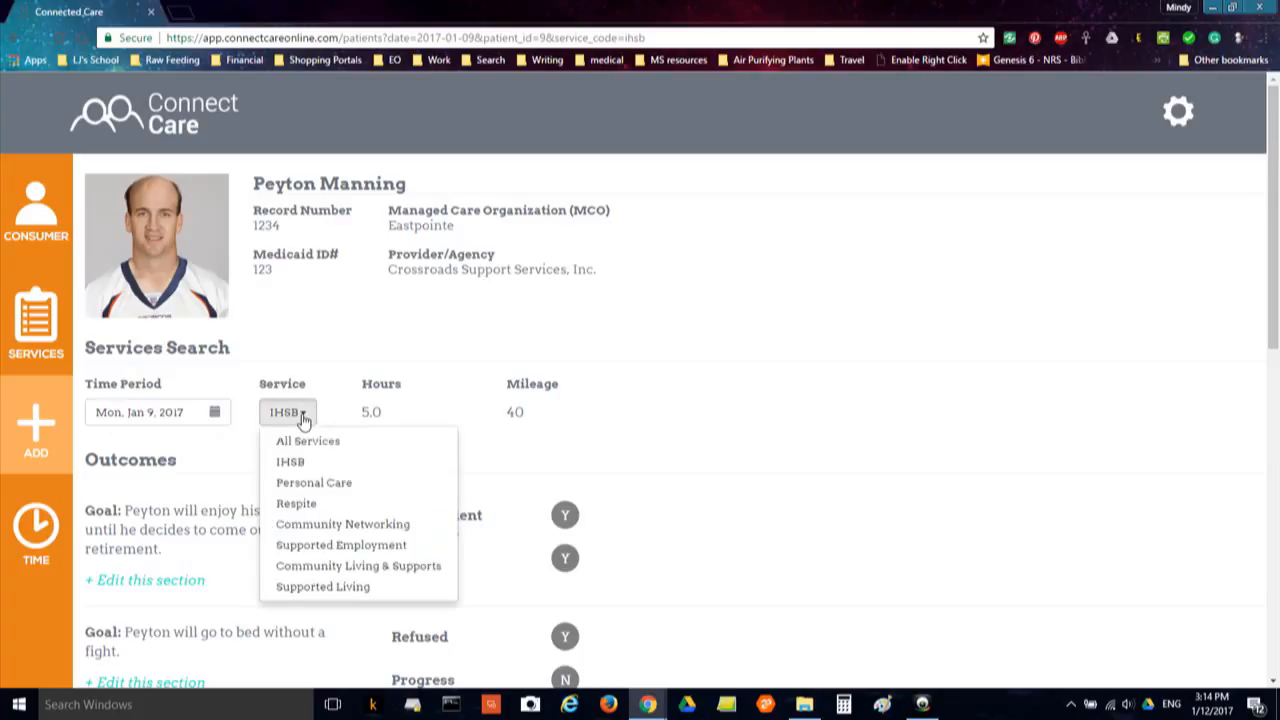
click(320, 485)
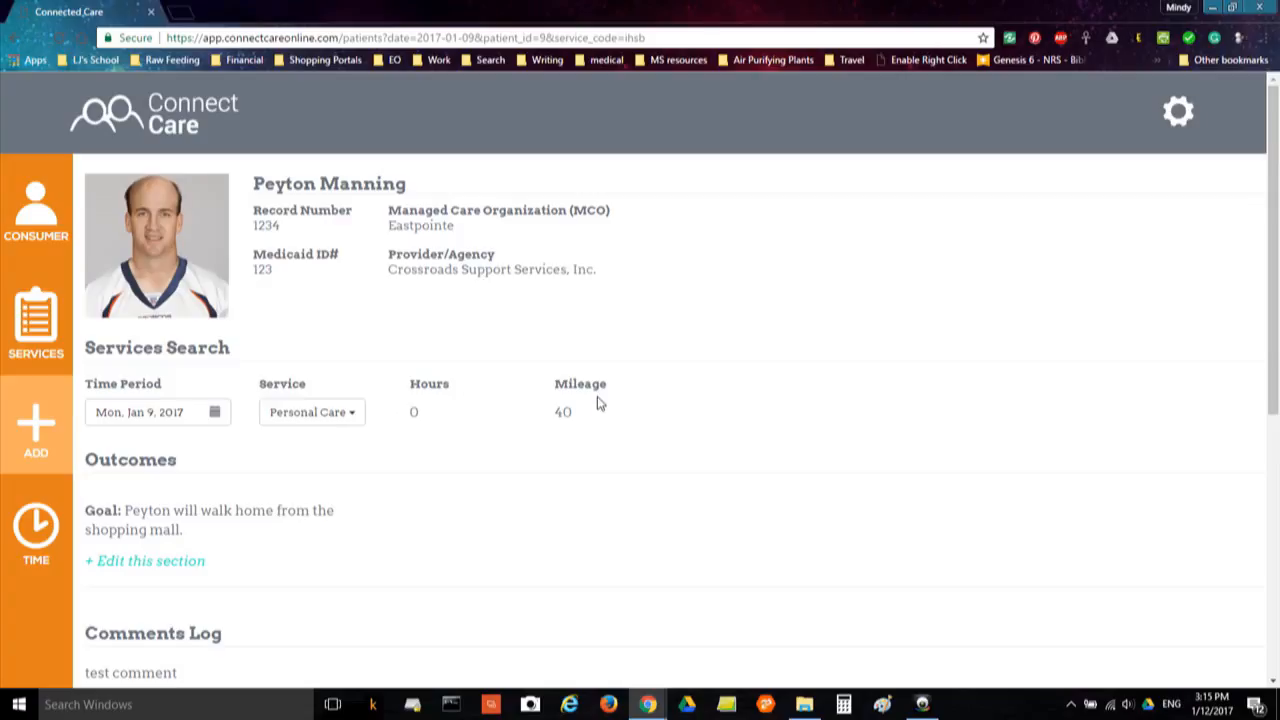
Mark the walk-home-from-the-mall goal Complete Y and save it
click(155, 565)
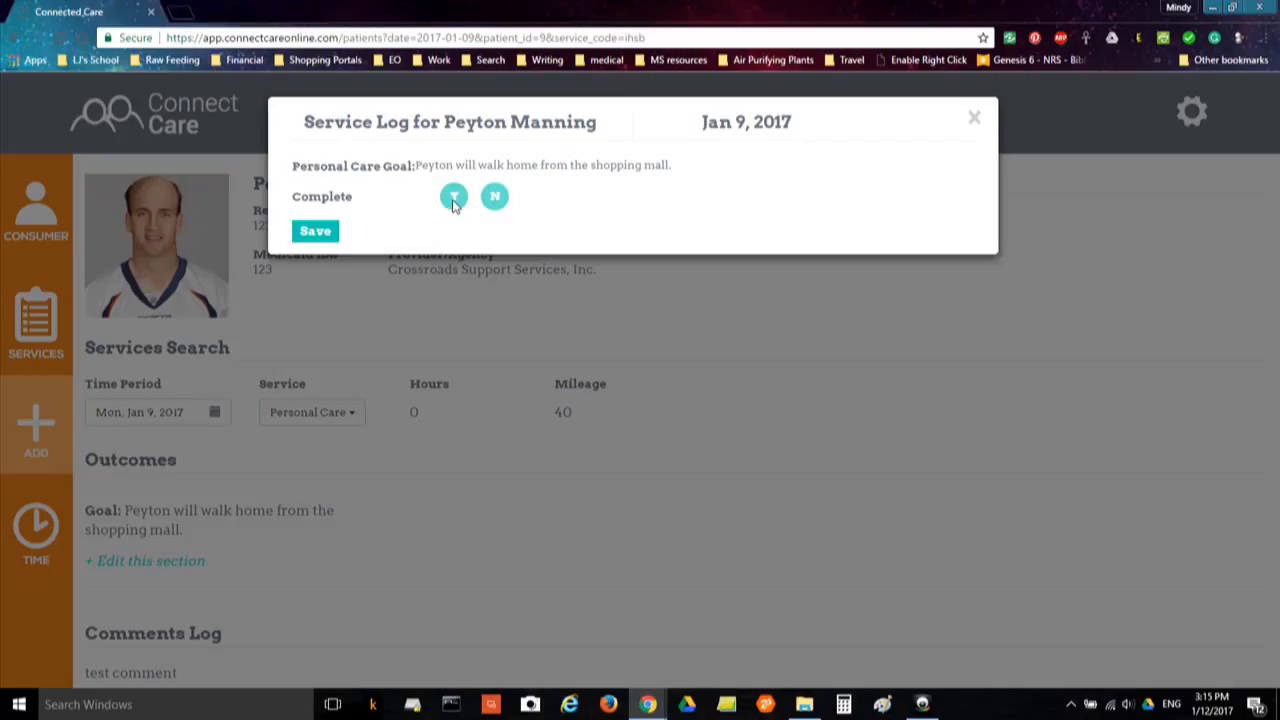
click(455, 198)
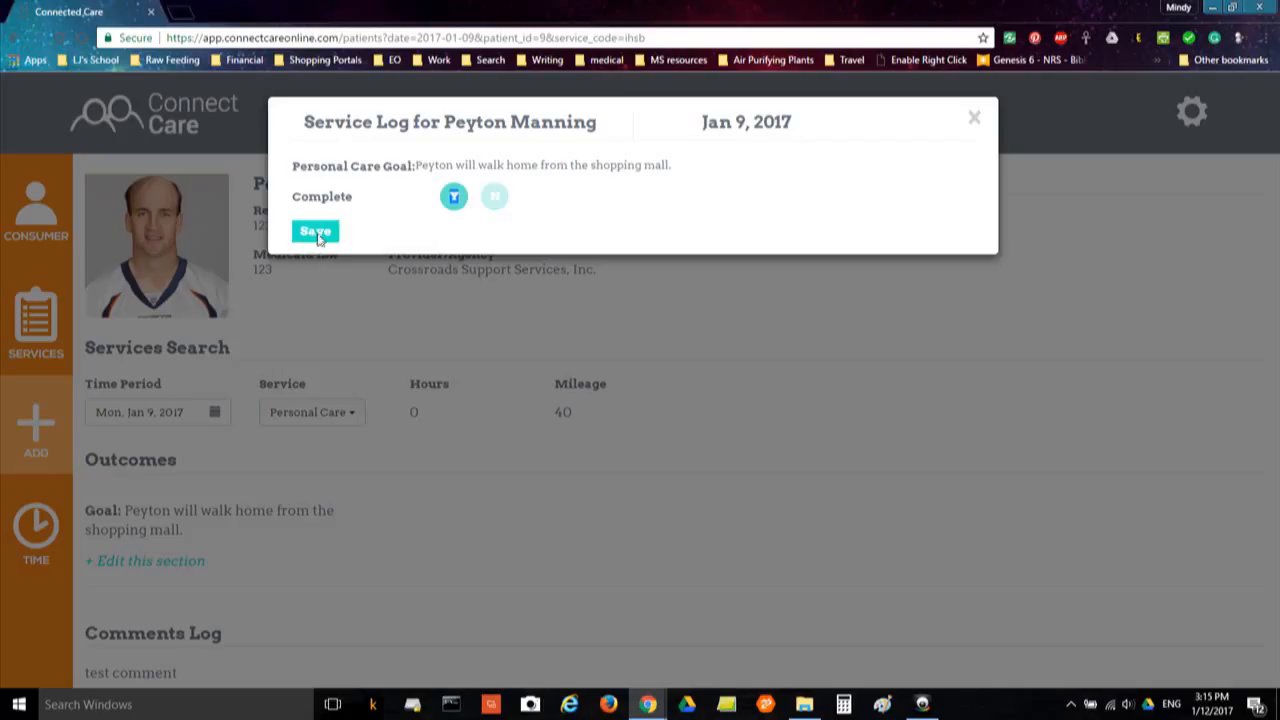
click(318, 233)
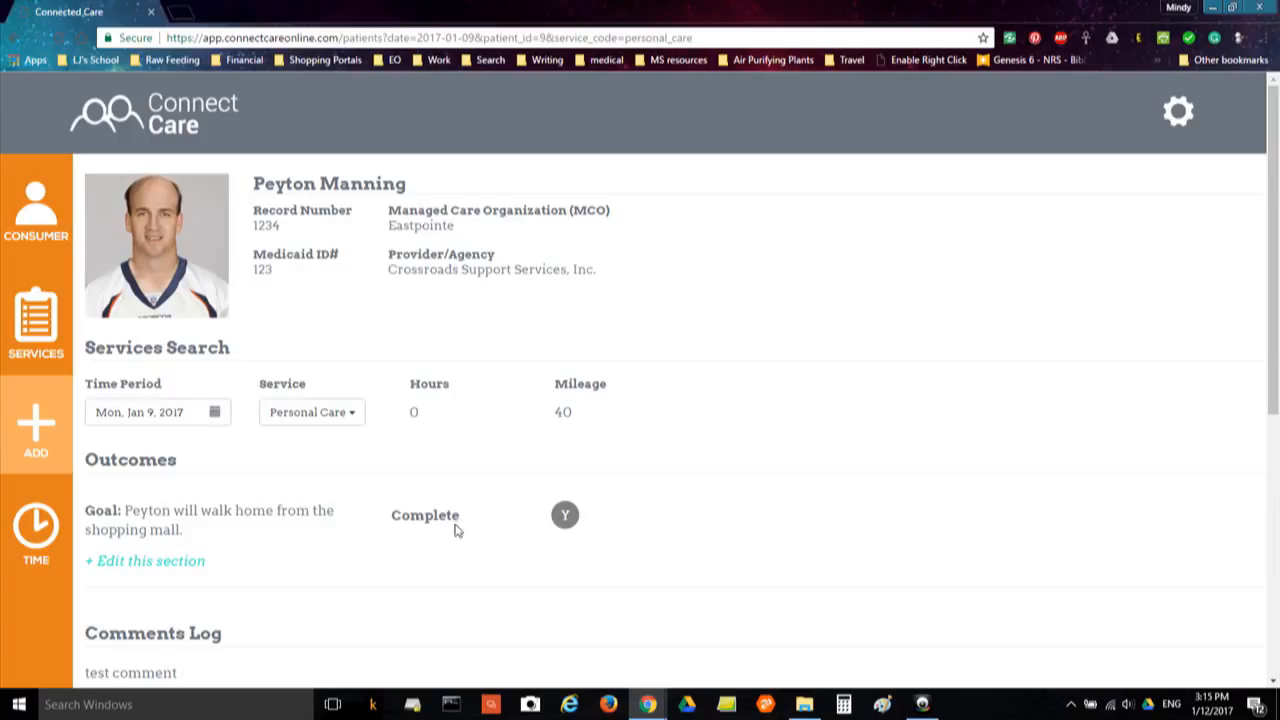
scroll(353, 537, down, 3)
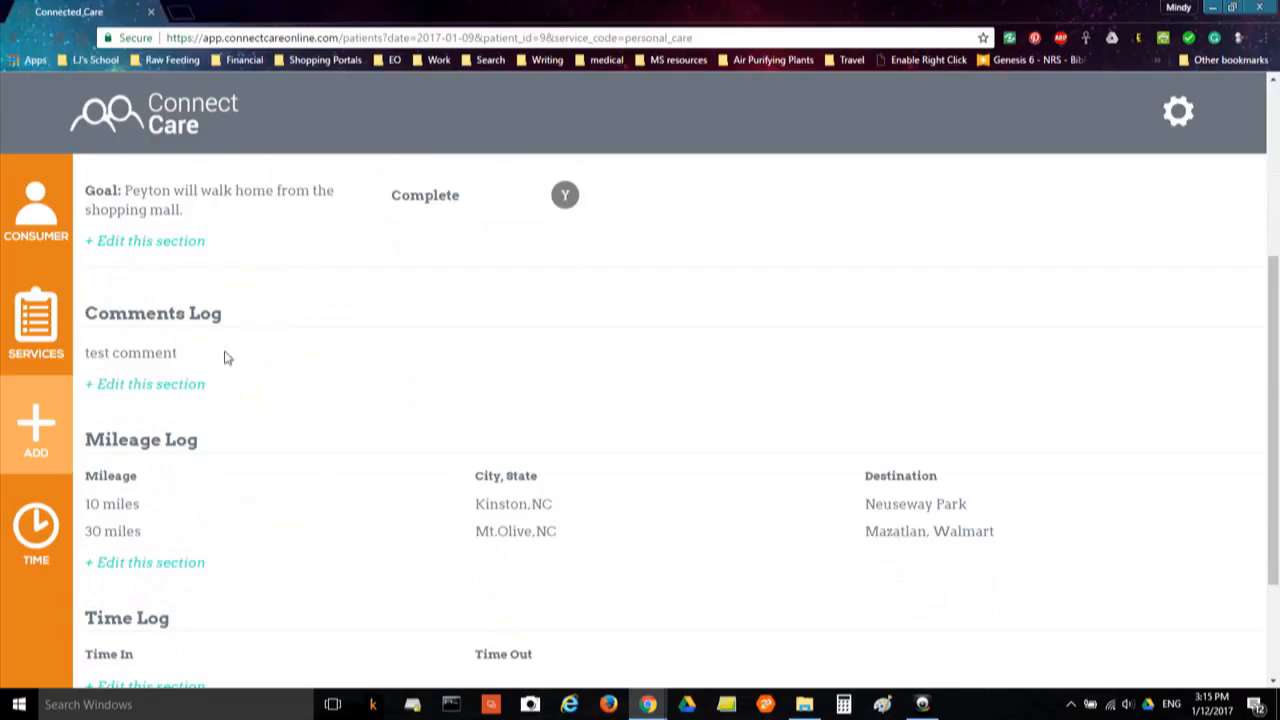
scroll(280, 352, down, 1)
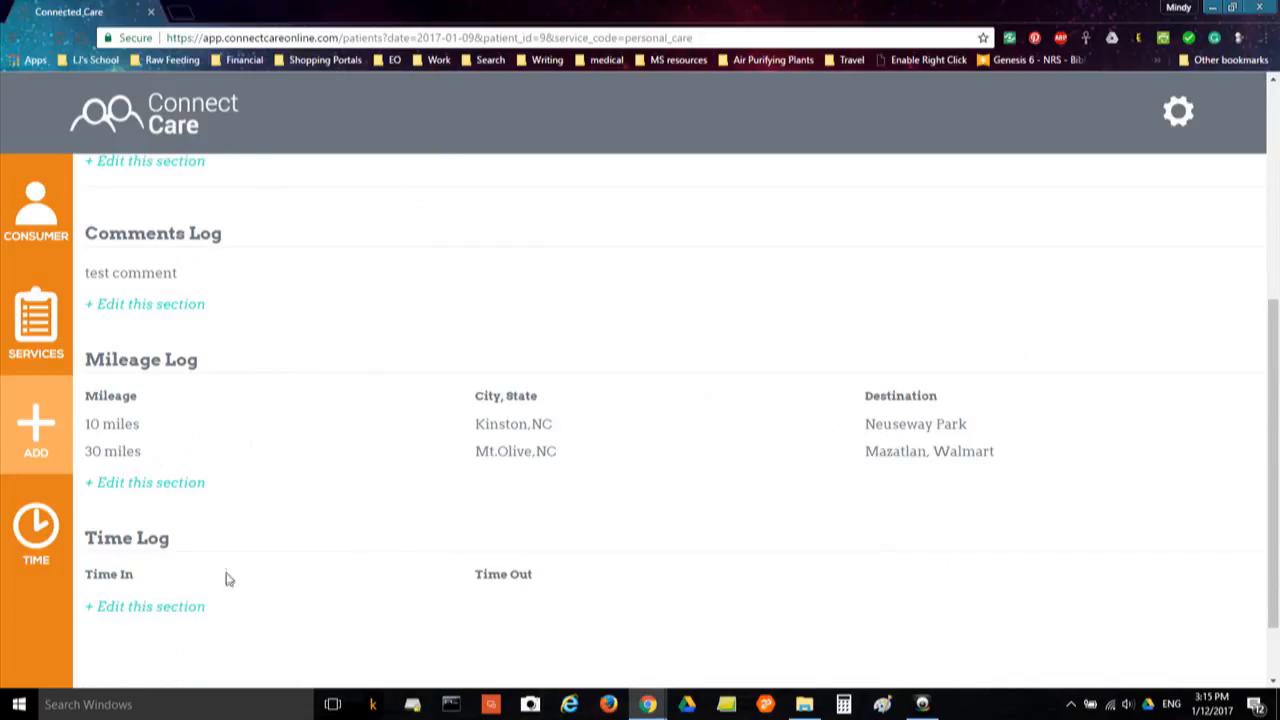
Enter a Personal Care time entry from 2:00 PM to 5:00 PM and save
click(167, 609)
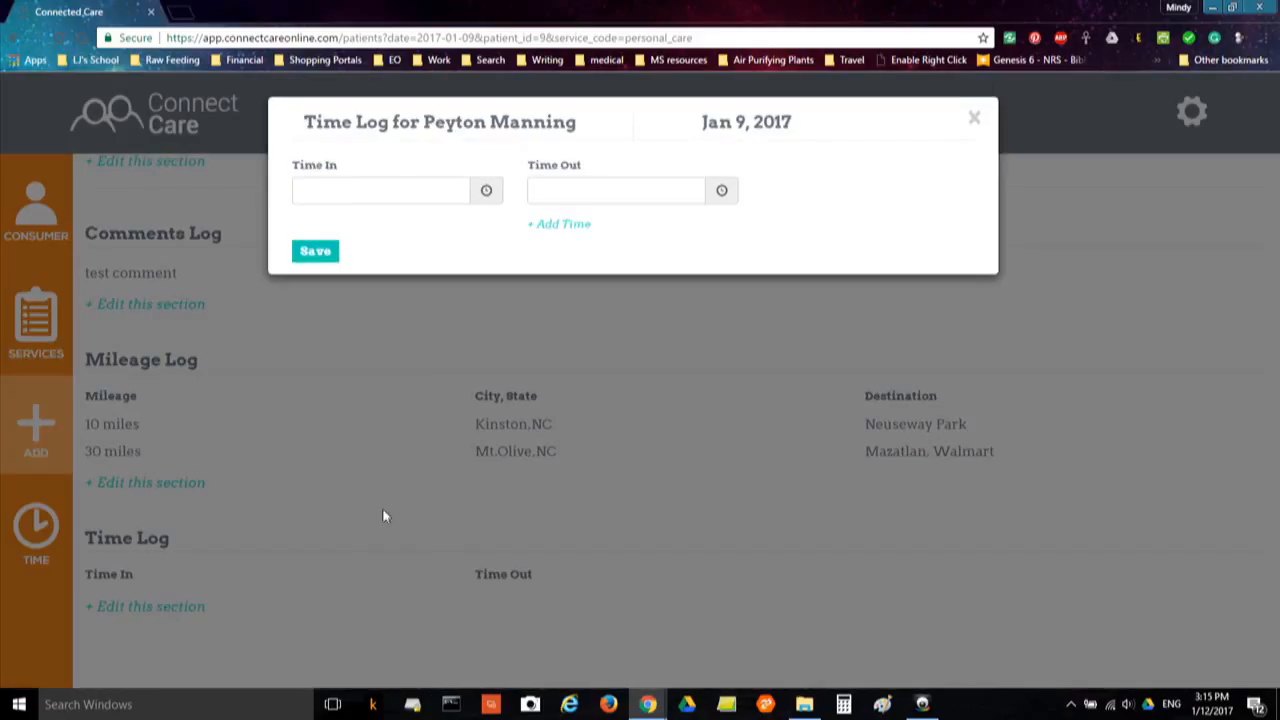
click(486, 191)
click(502, 303)
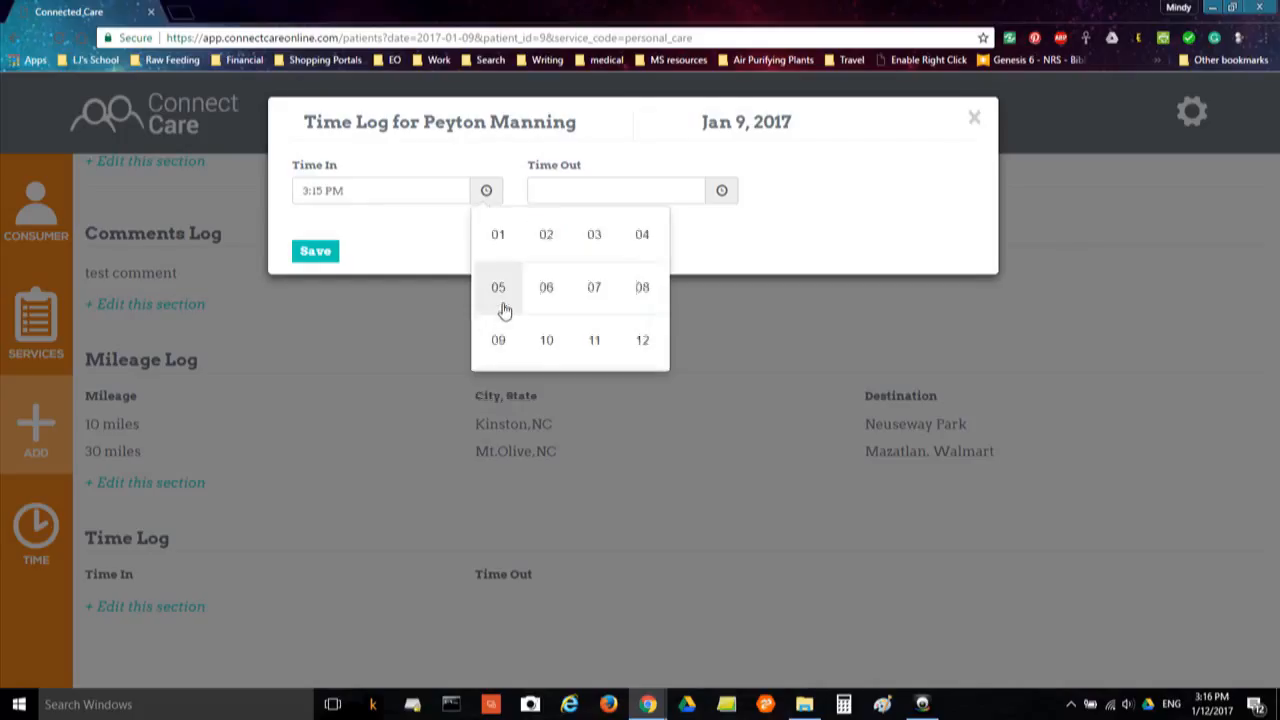
click(547, 237)
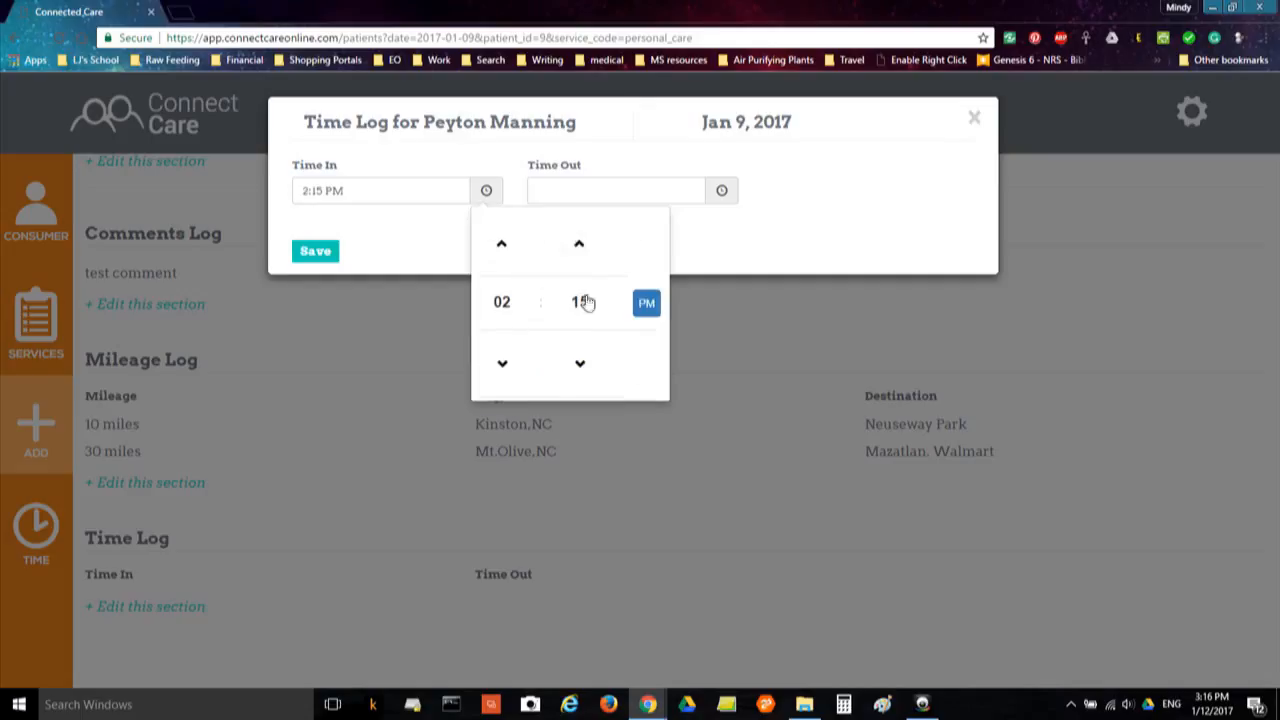
click(572, 305)
click(498, 240)
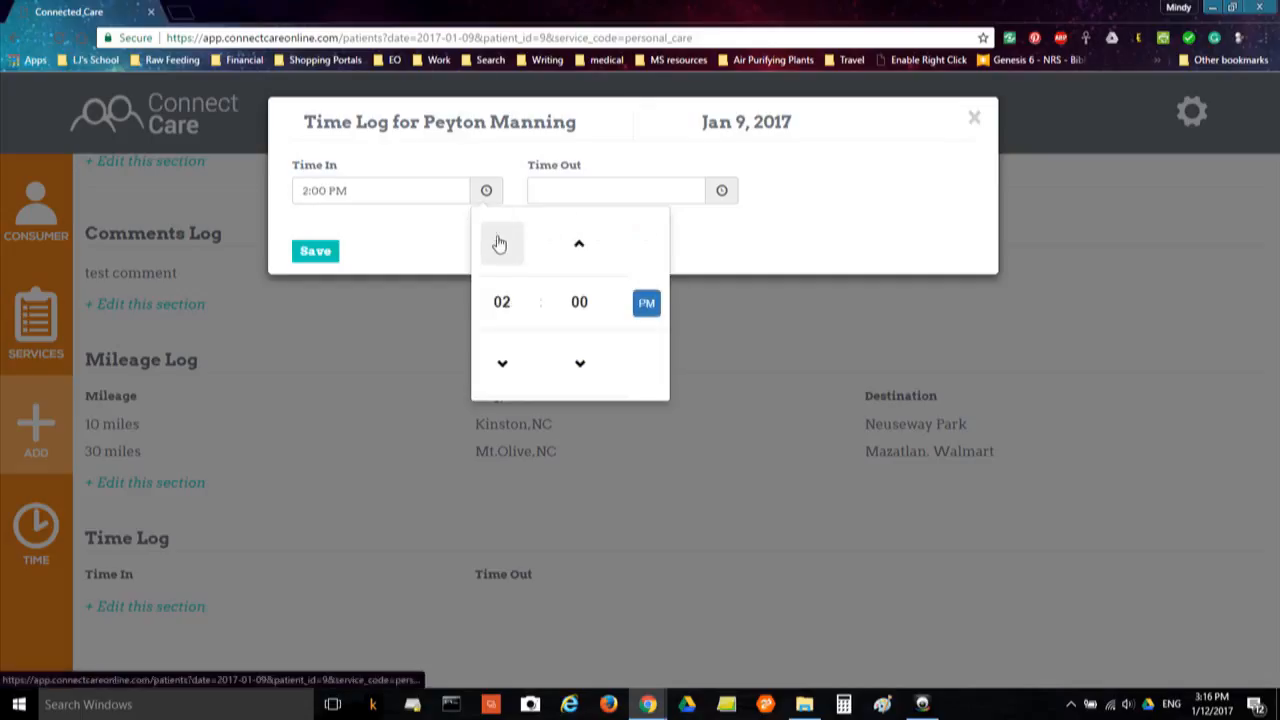
click(722, 196)
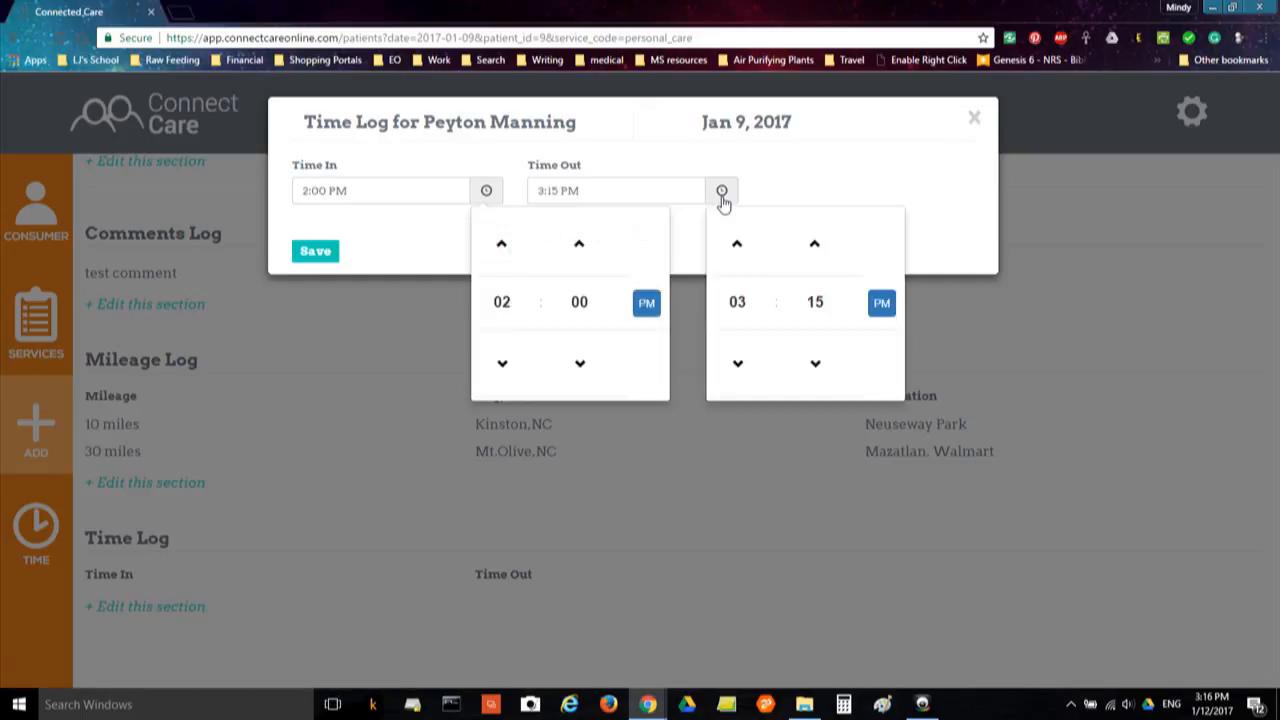
click(737, 303)
click(734, 294)
click(815, 302)
click(730, 240)
click(795, 184)
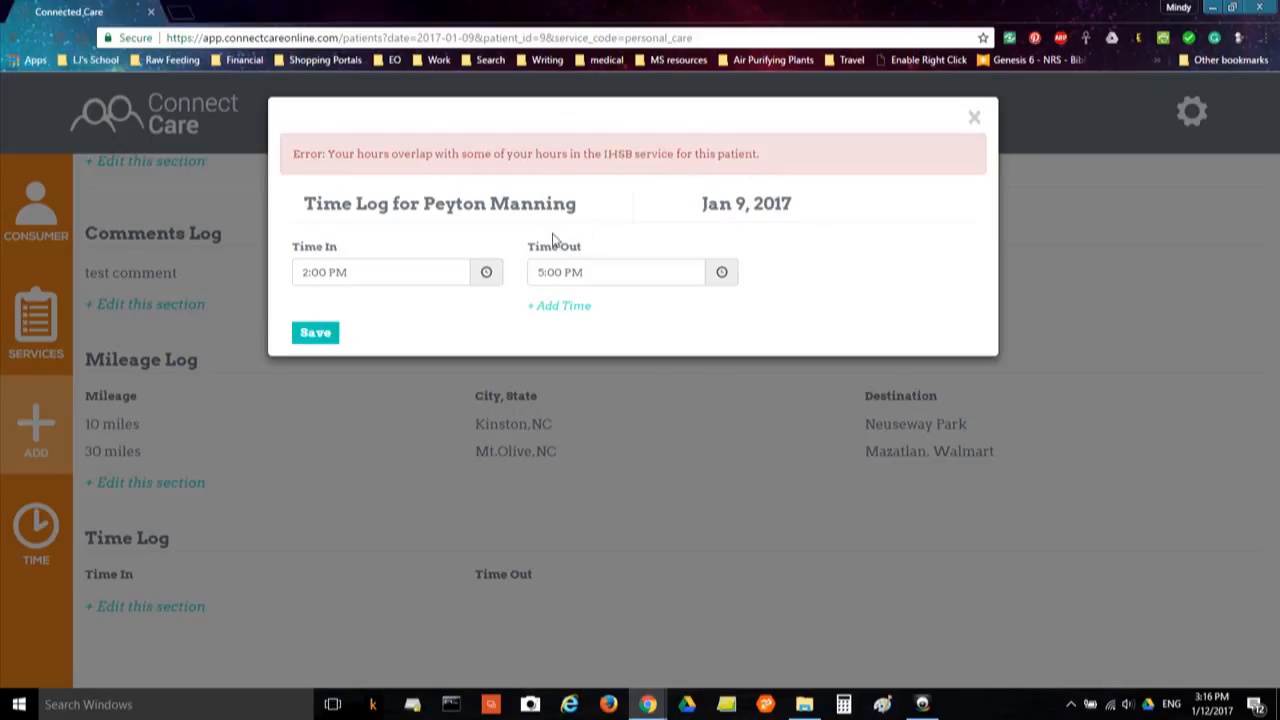
Move the Time In to 3:00 PM to clear the IHSB overlap and save
click(486, 274)
click(498, 379)
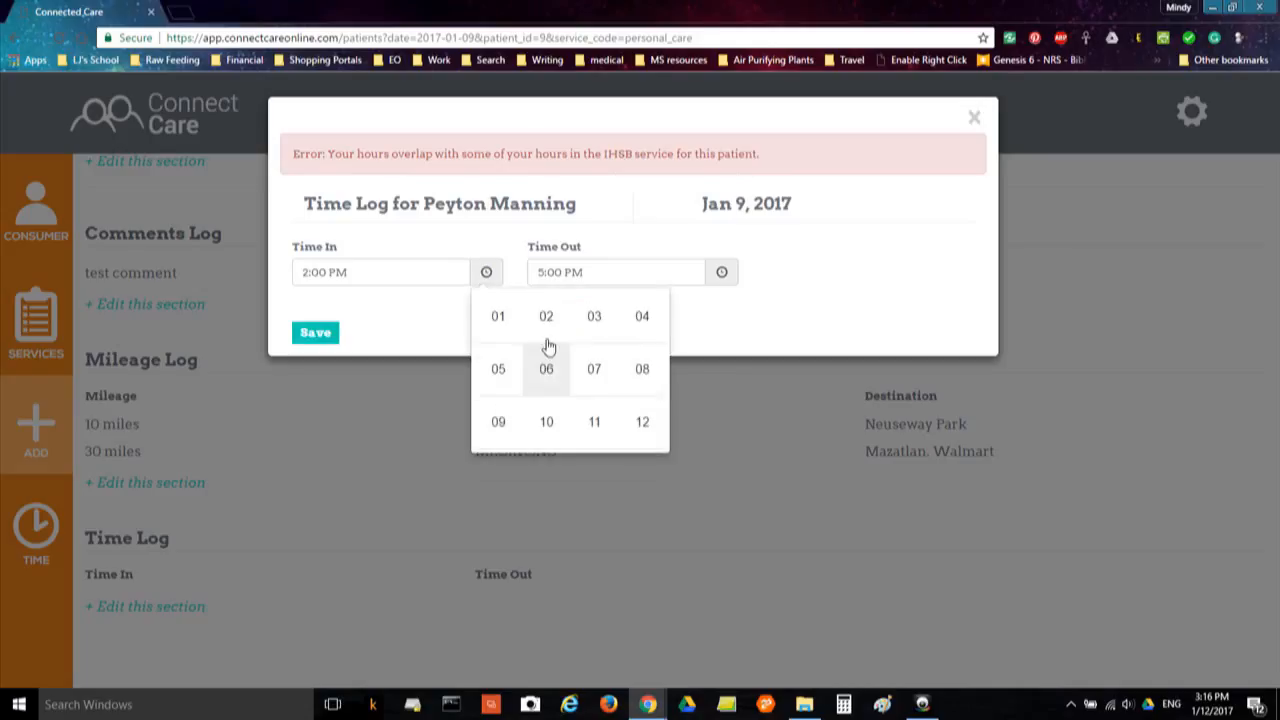
click(593, 328)
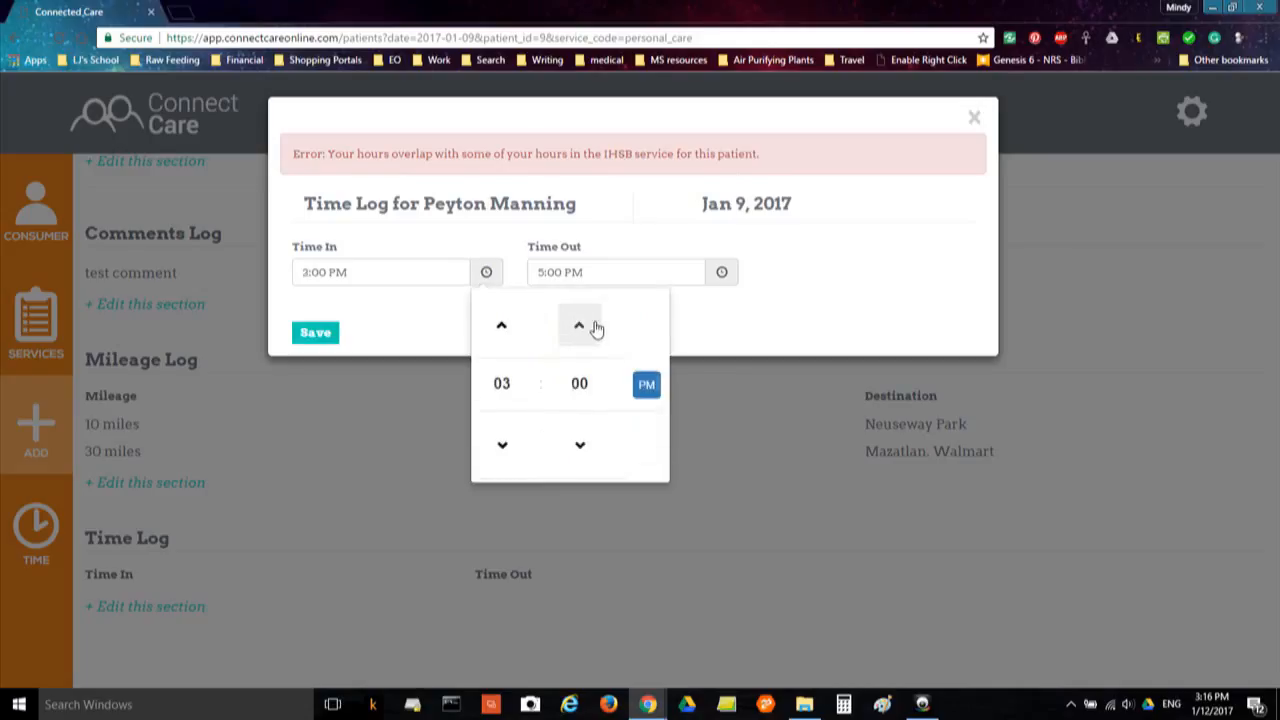
click(436, 322)
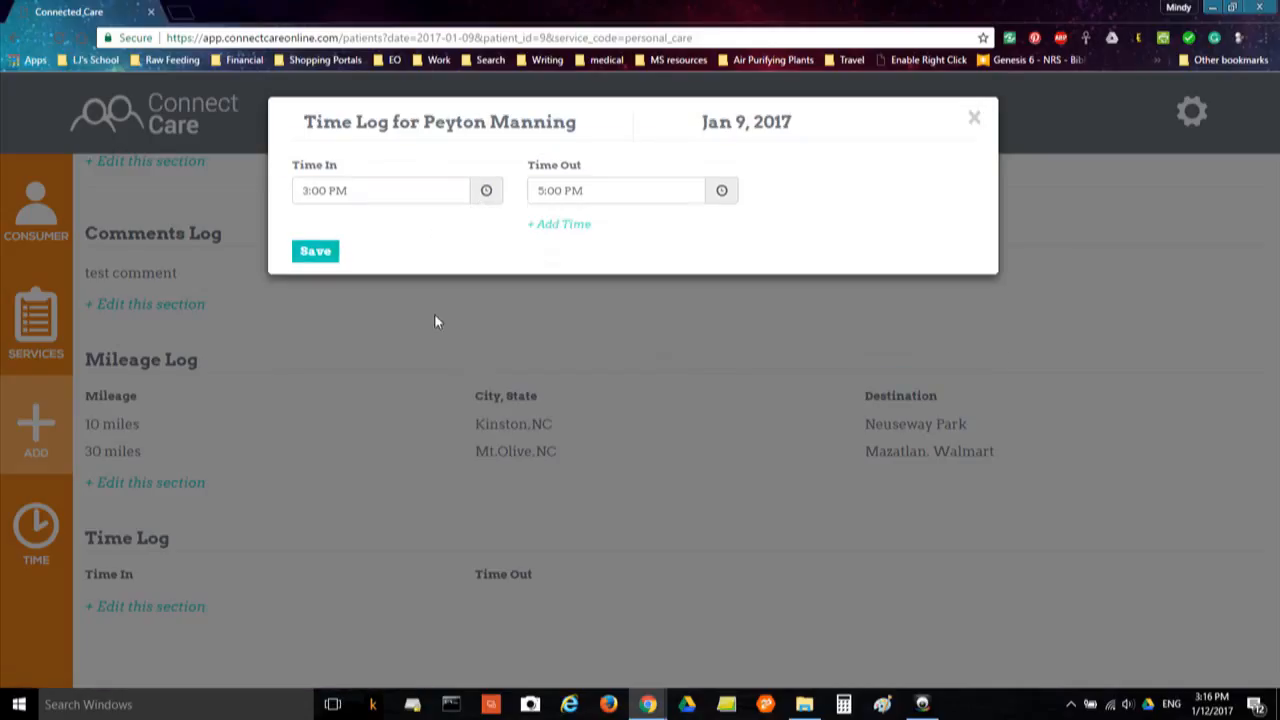
click(308, 251)
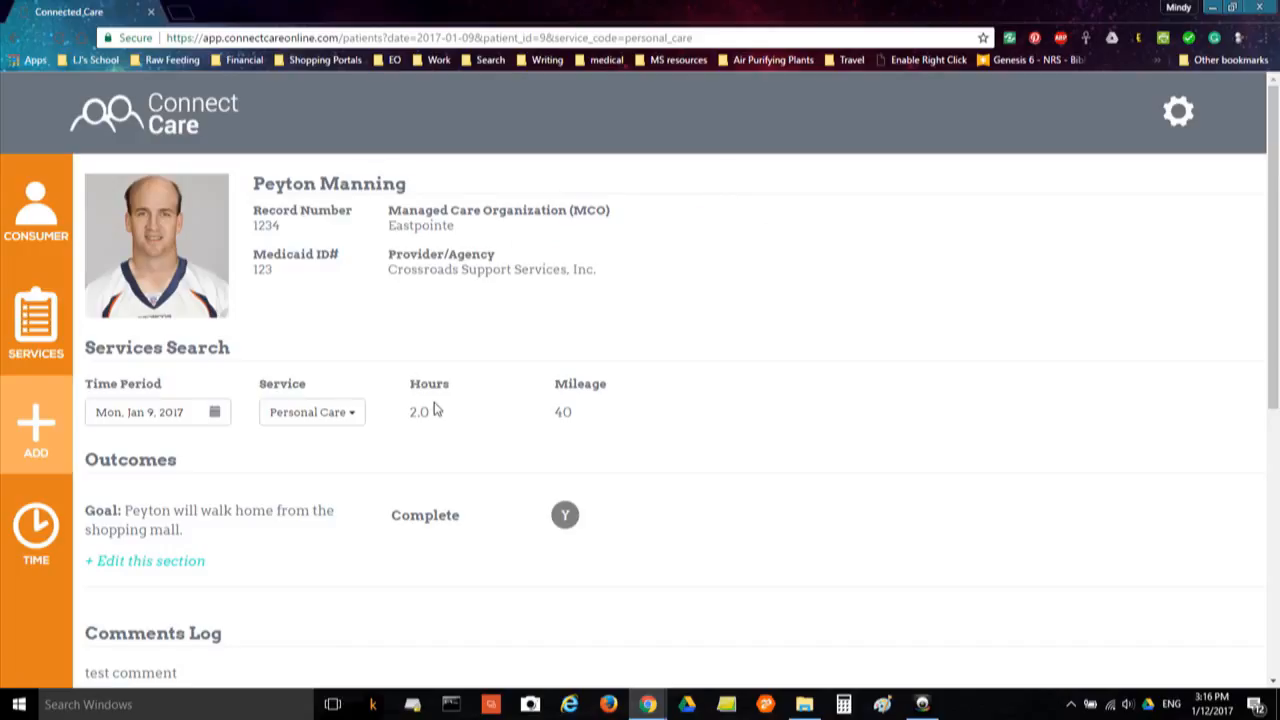
scroll(447, 430, down, 5)
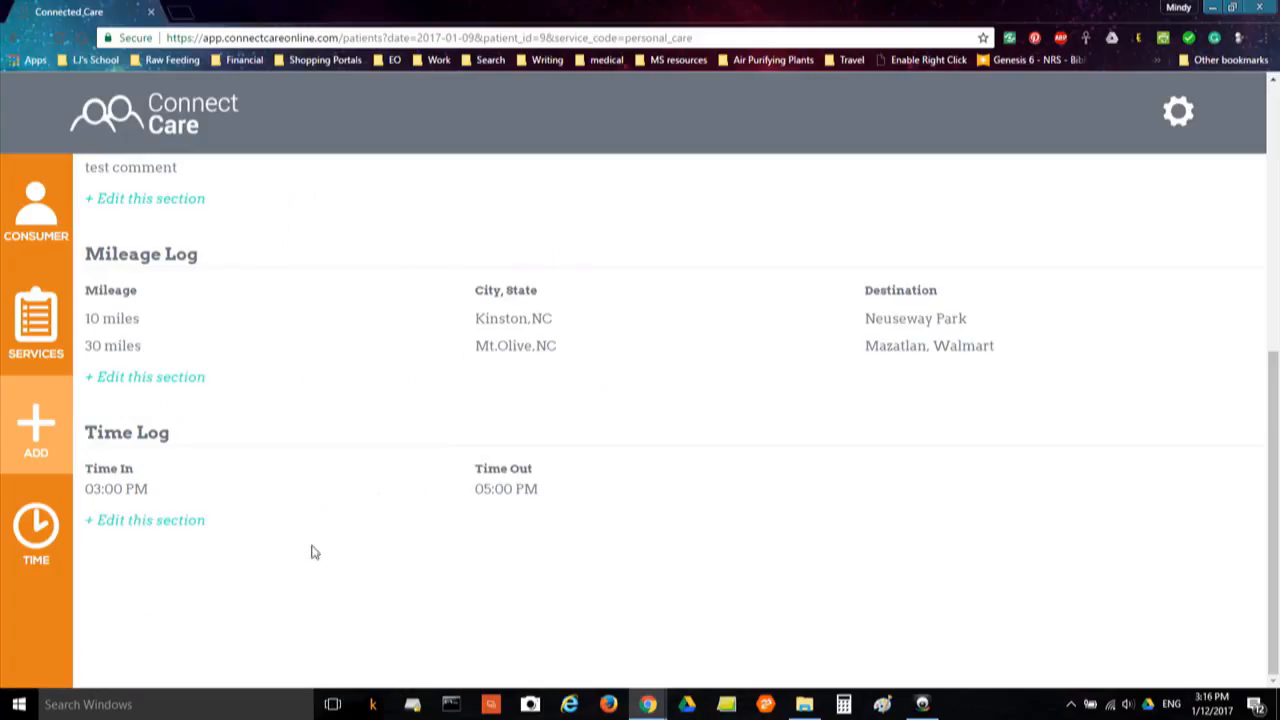
click(140, 522)
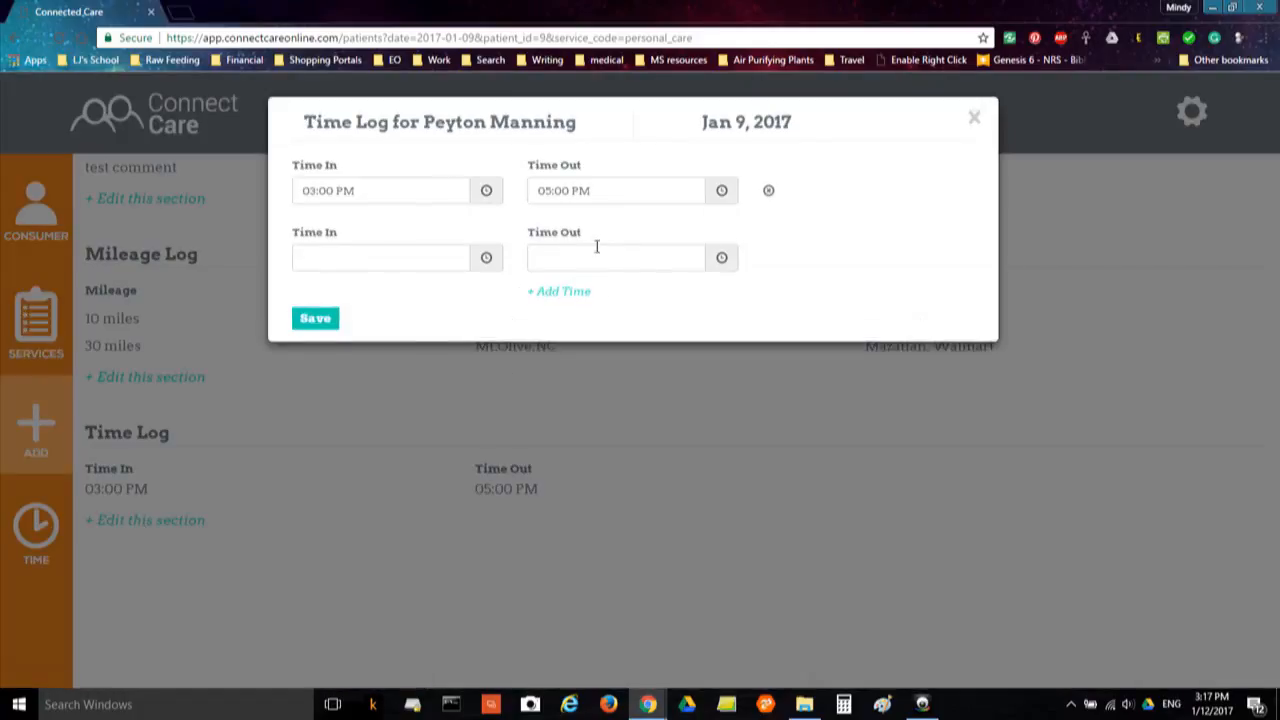
click(974, 120)
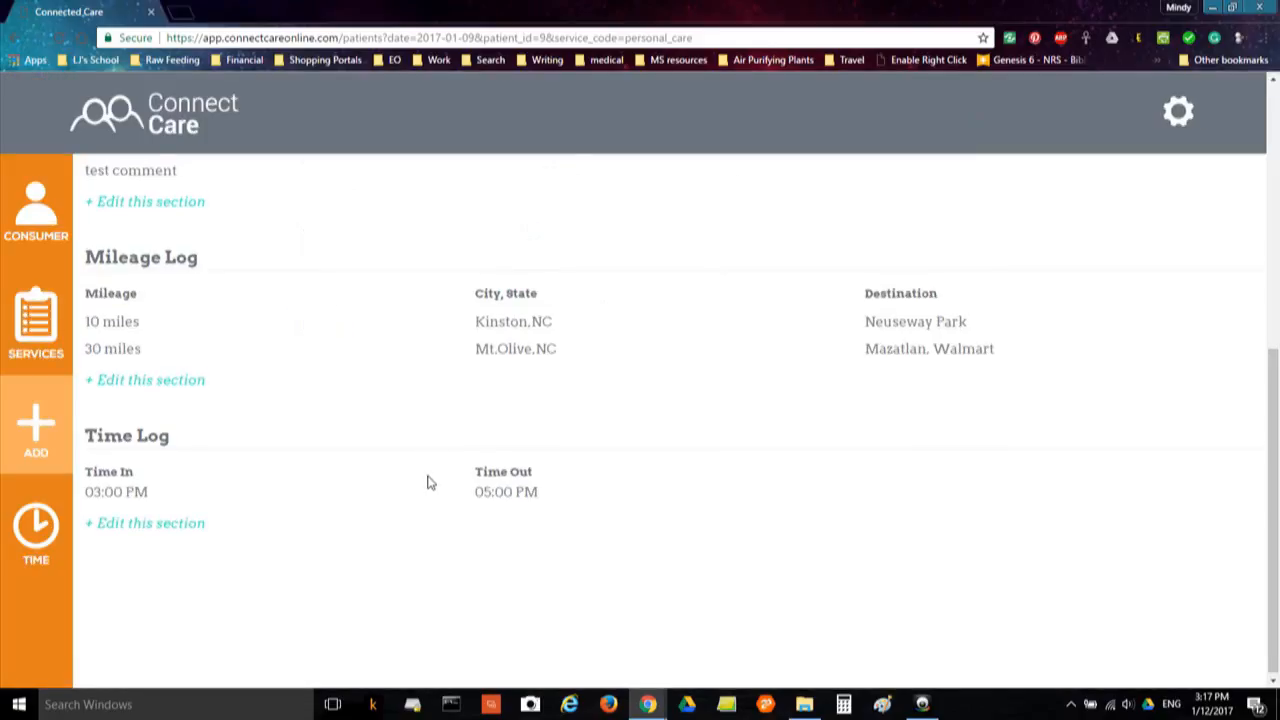
scroll(430, 485, up, 10)
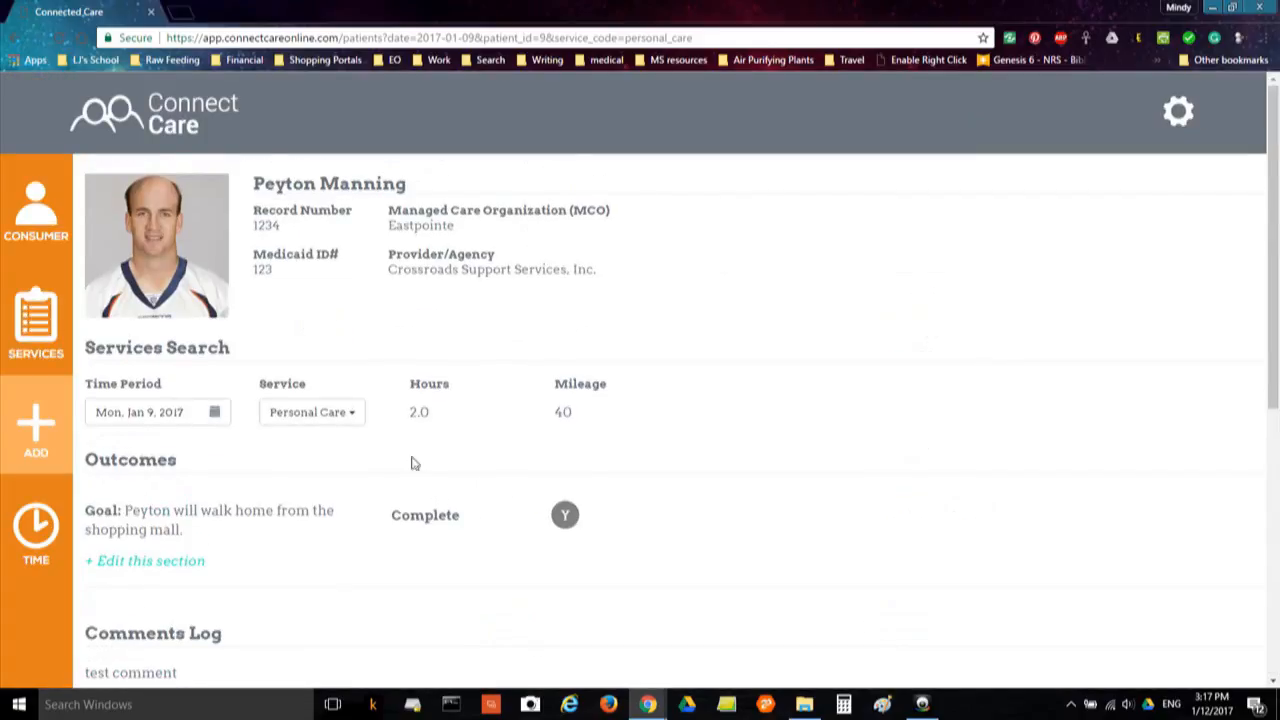
Filter the Jan 9 view to Respite and review its goals, 40 mileage and empty Time Log
click(352, 420)
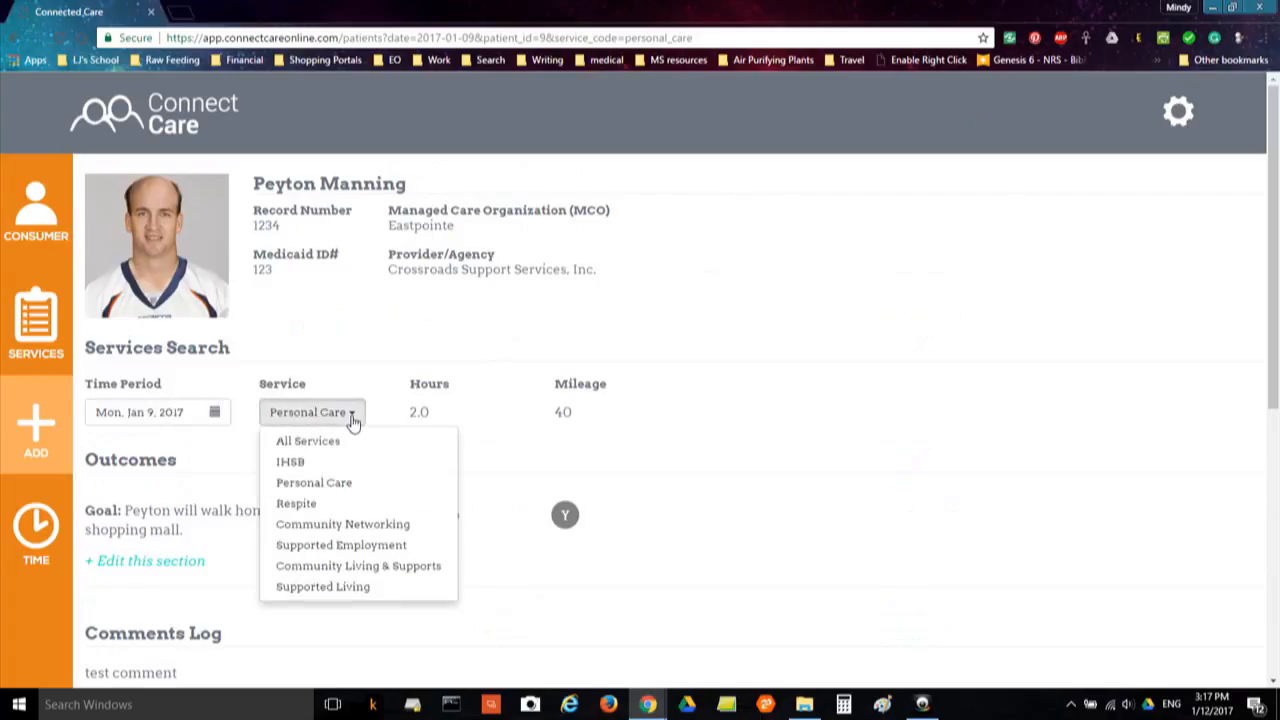
click(297, 504)
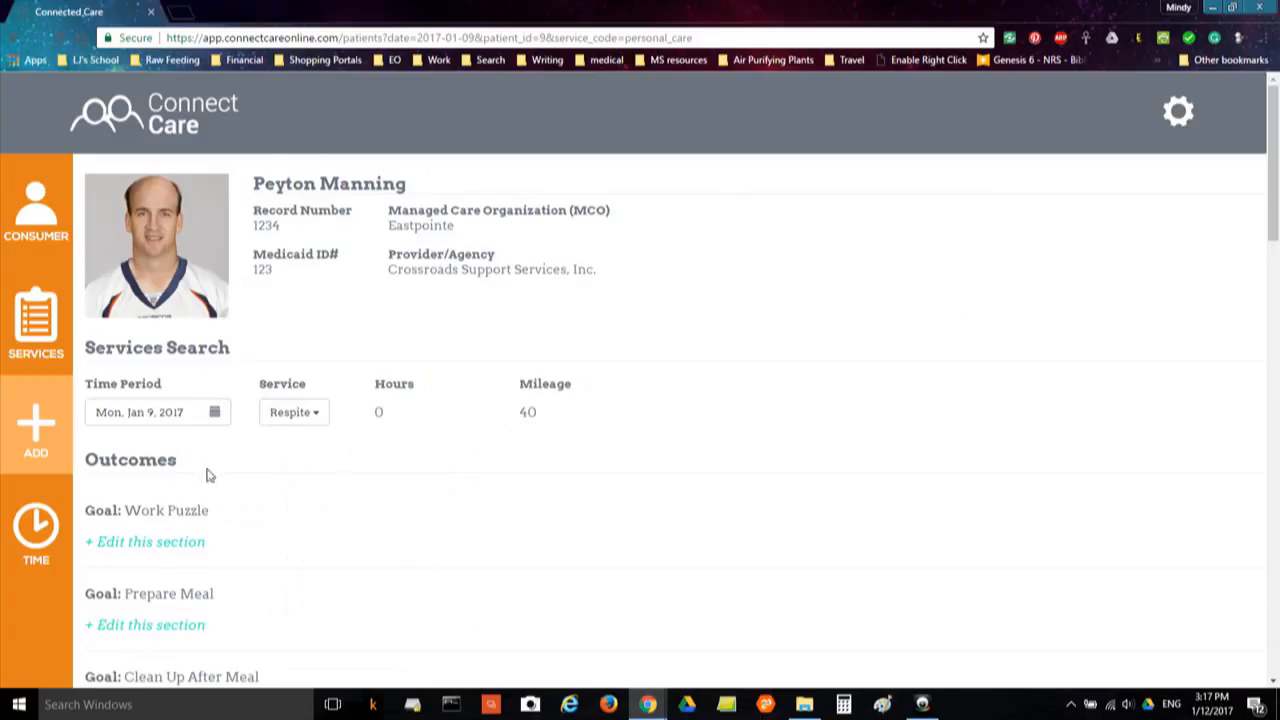
scroll(225, 505, down, 2)
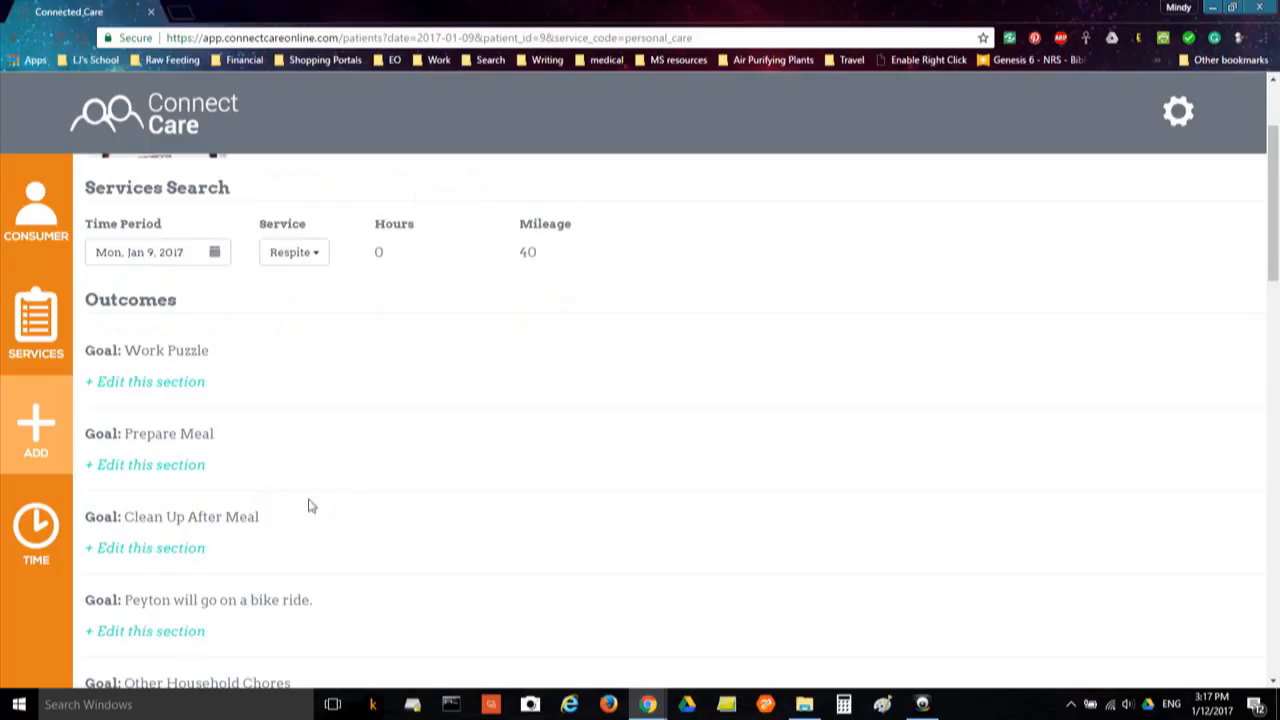
scroll(313, 514, down, 1)
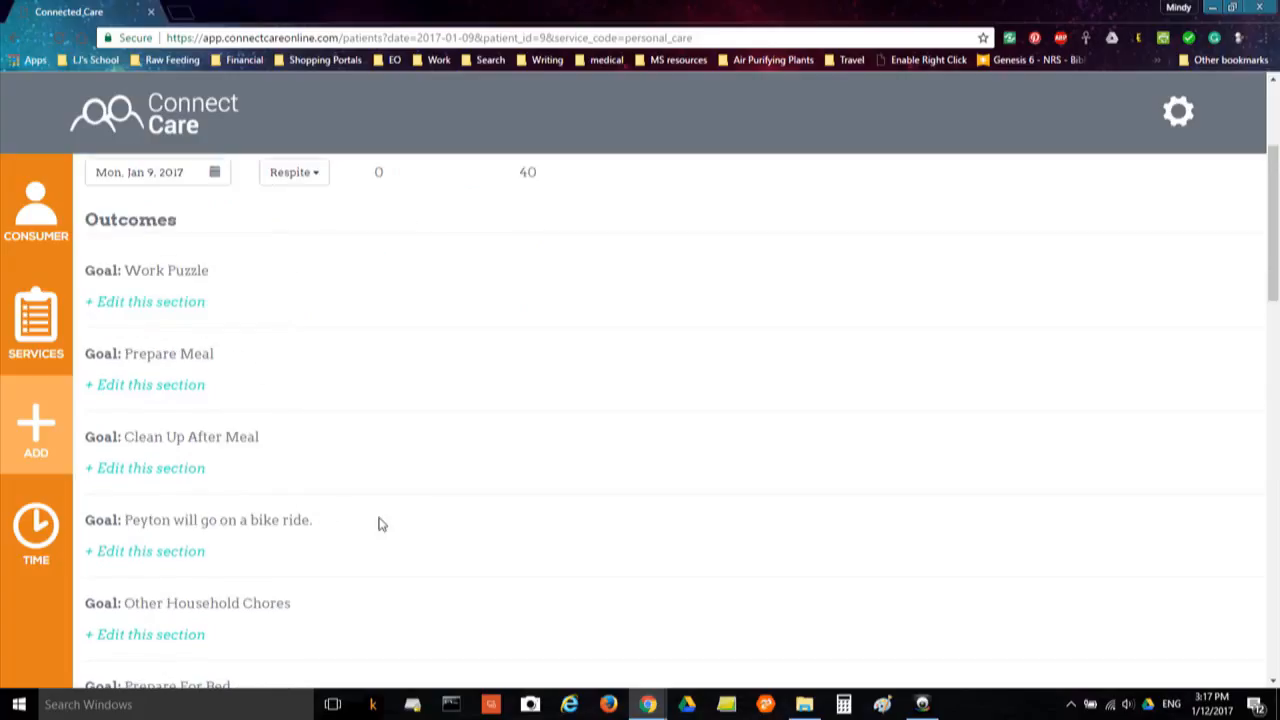
scroll(380, 525, down, 1)
scroll(243, 420, down, 1)
scroll(243, 425, down, 2)
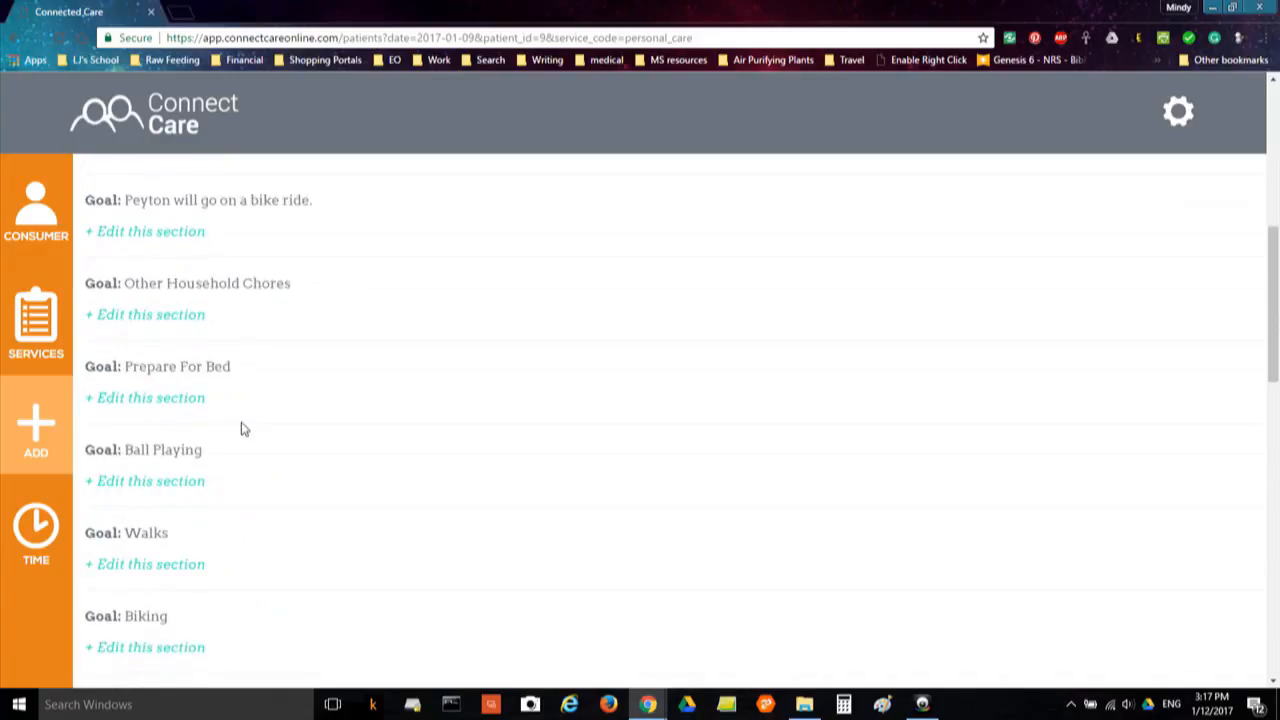
scroll(230, 425, up, 3)
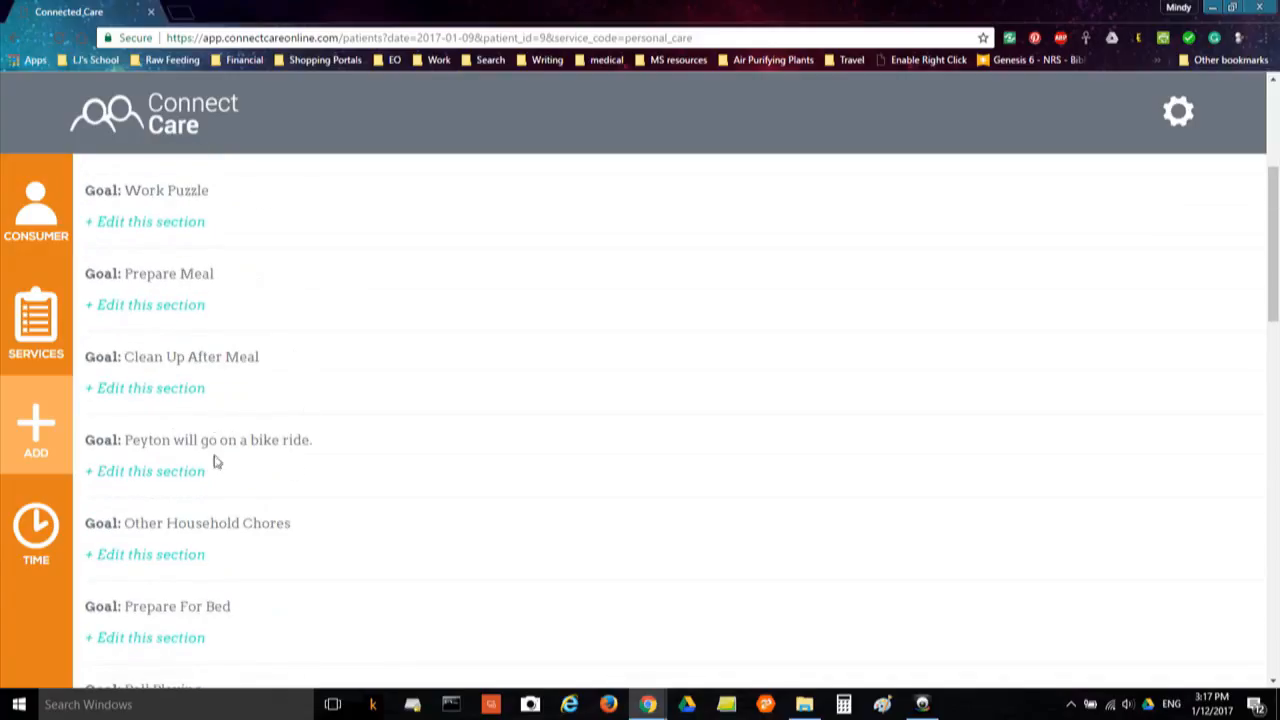
scroll(388, 496, down, 2)
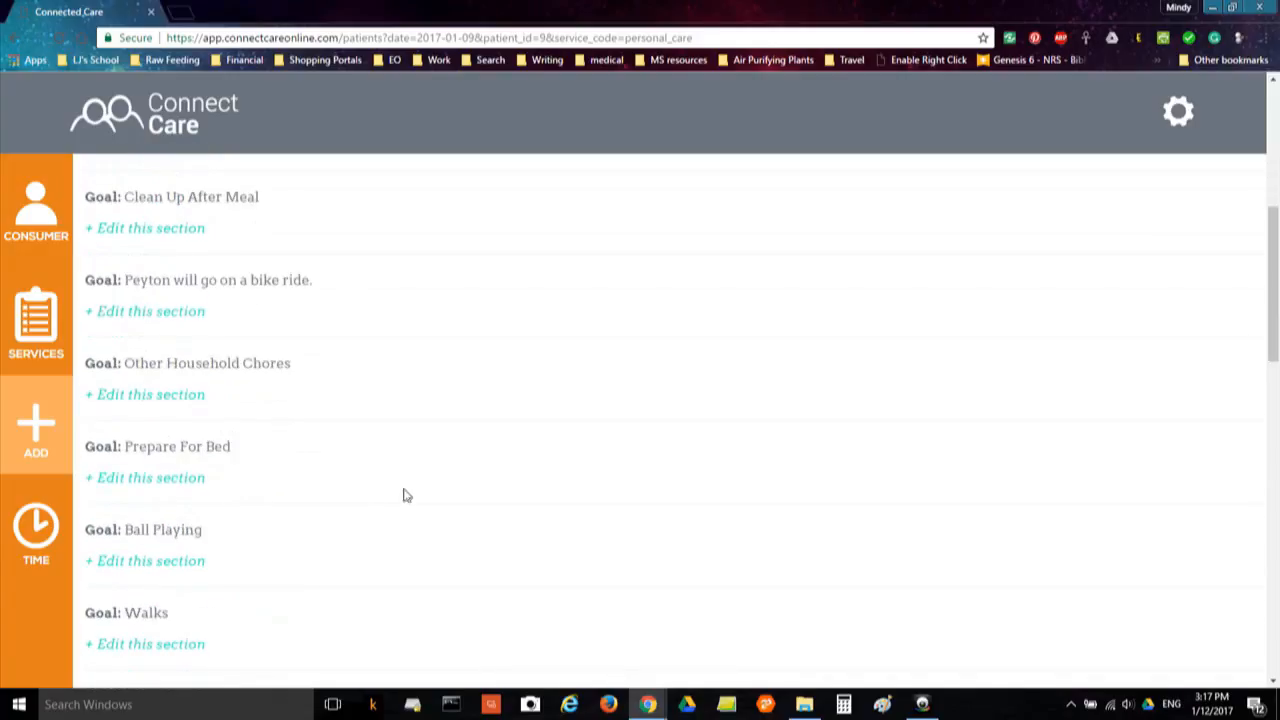
scroll(429, 494, down, 3)
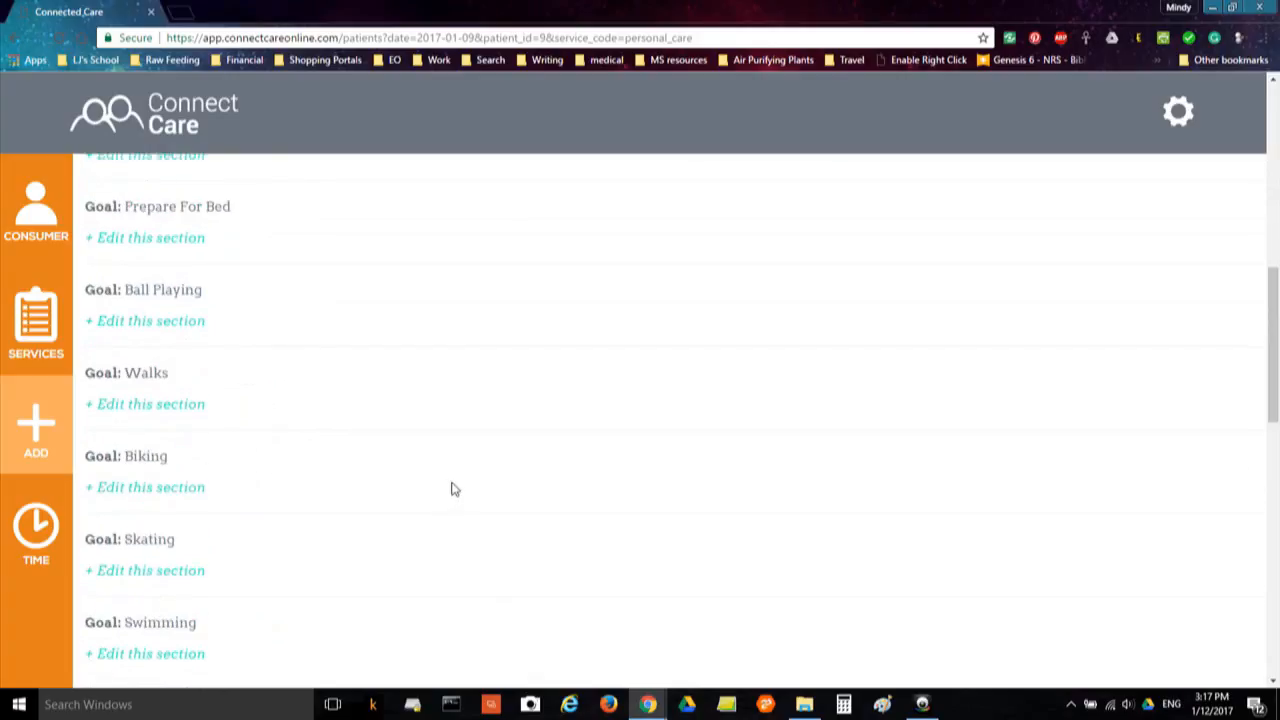
scroll(448, 497, down, 2)
scroll(446, 500, down, 3)
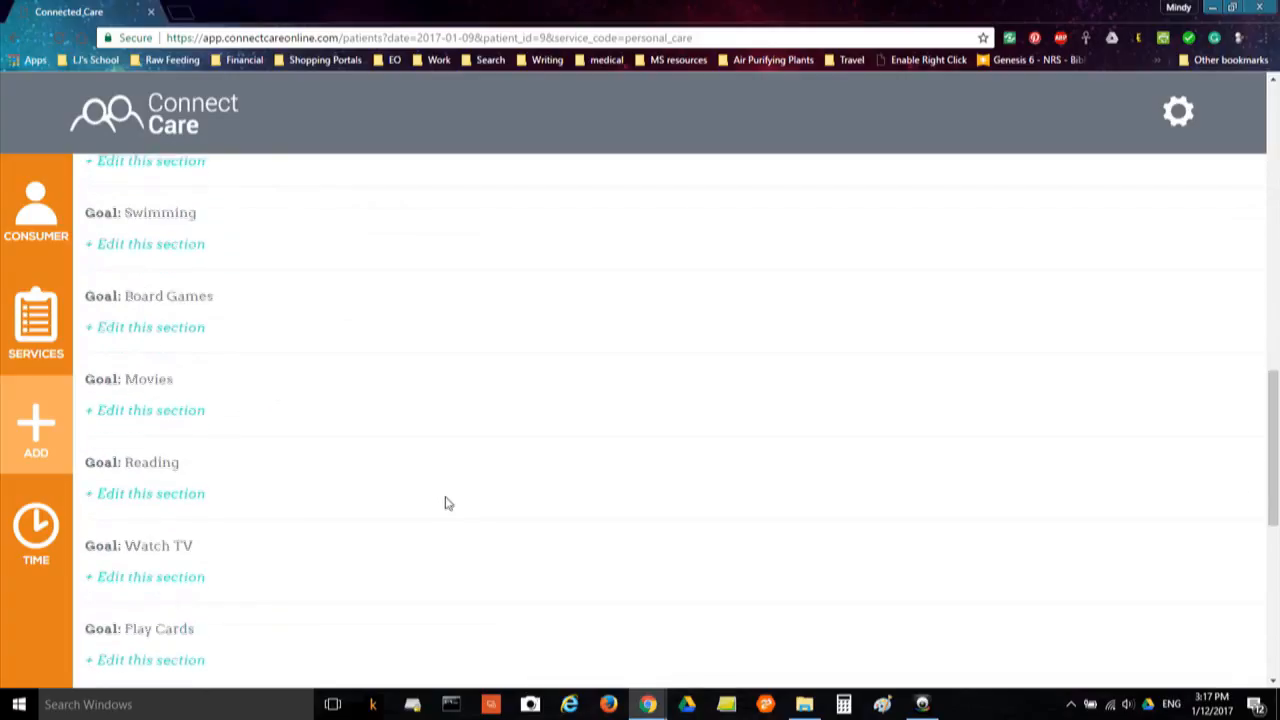
scroll(450, 507, down, 1)
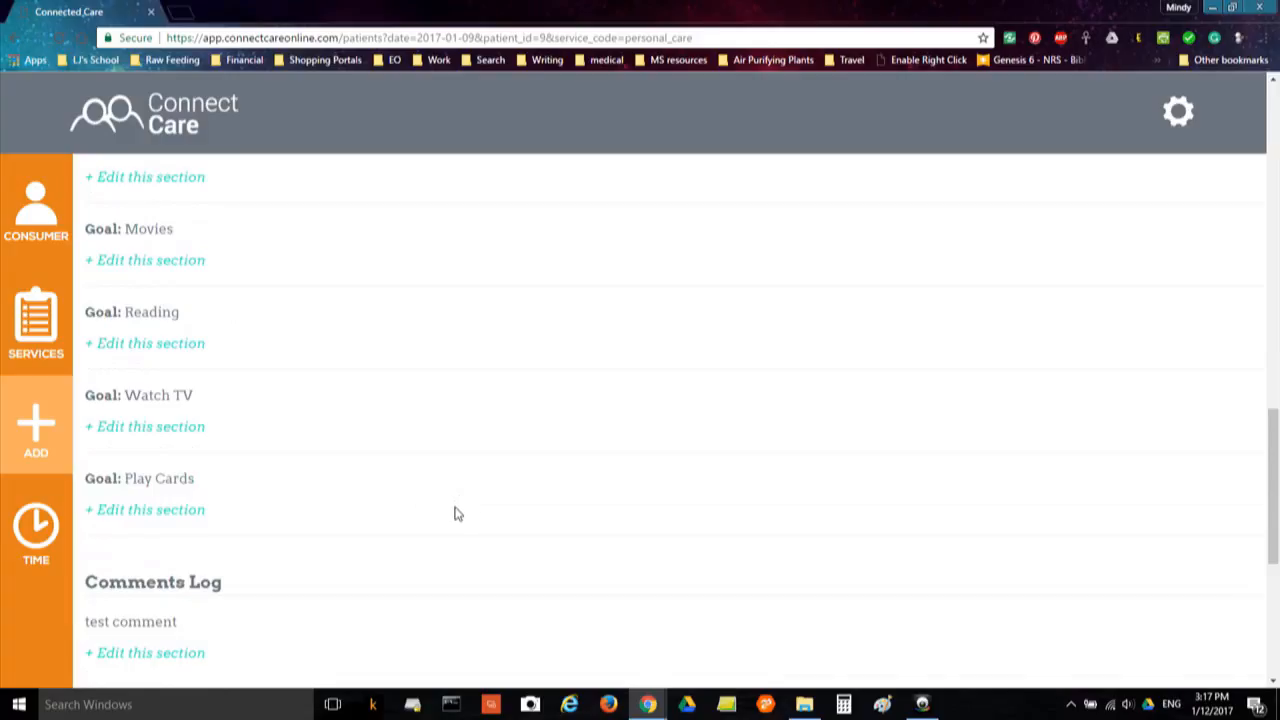
scroll(456, 514, up, 1)
scroll(455, 514, up, 7)
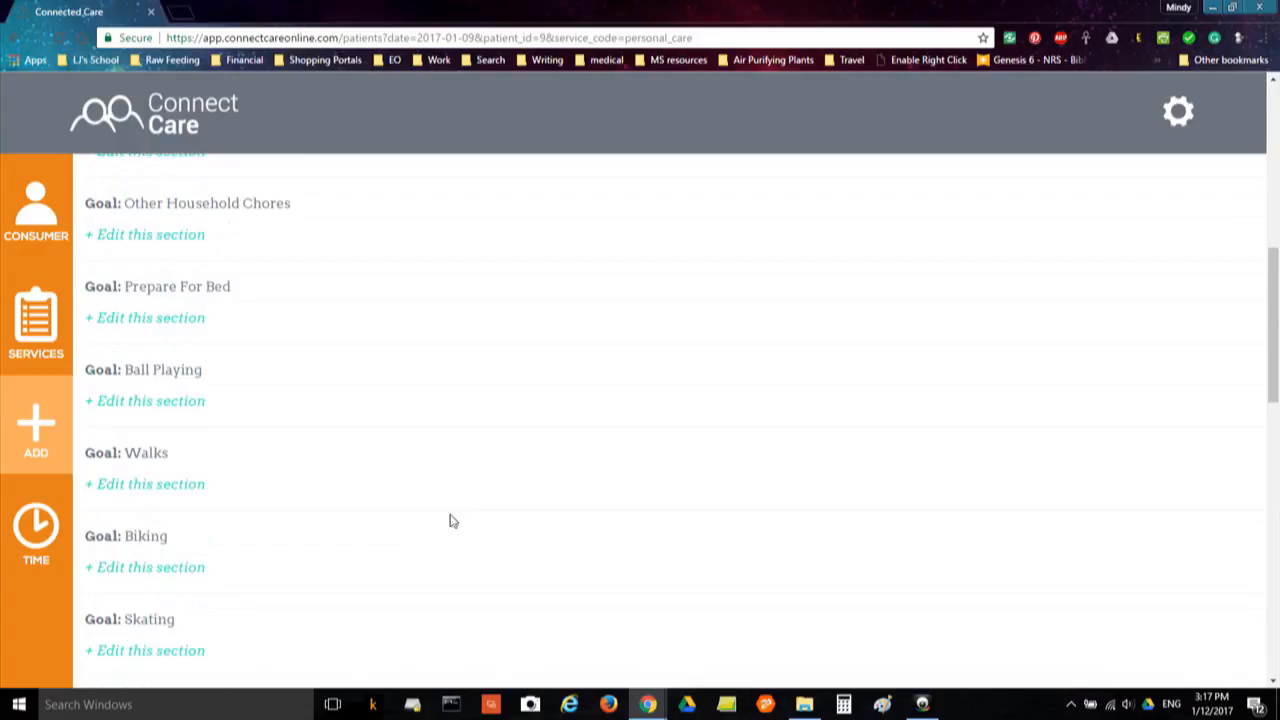
scroll(450, 520, up, 7)
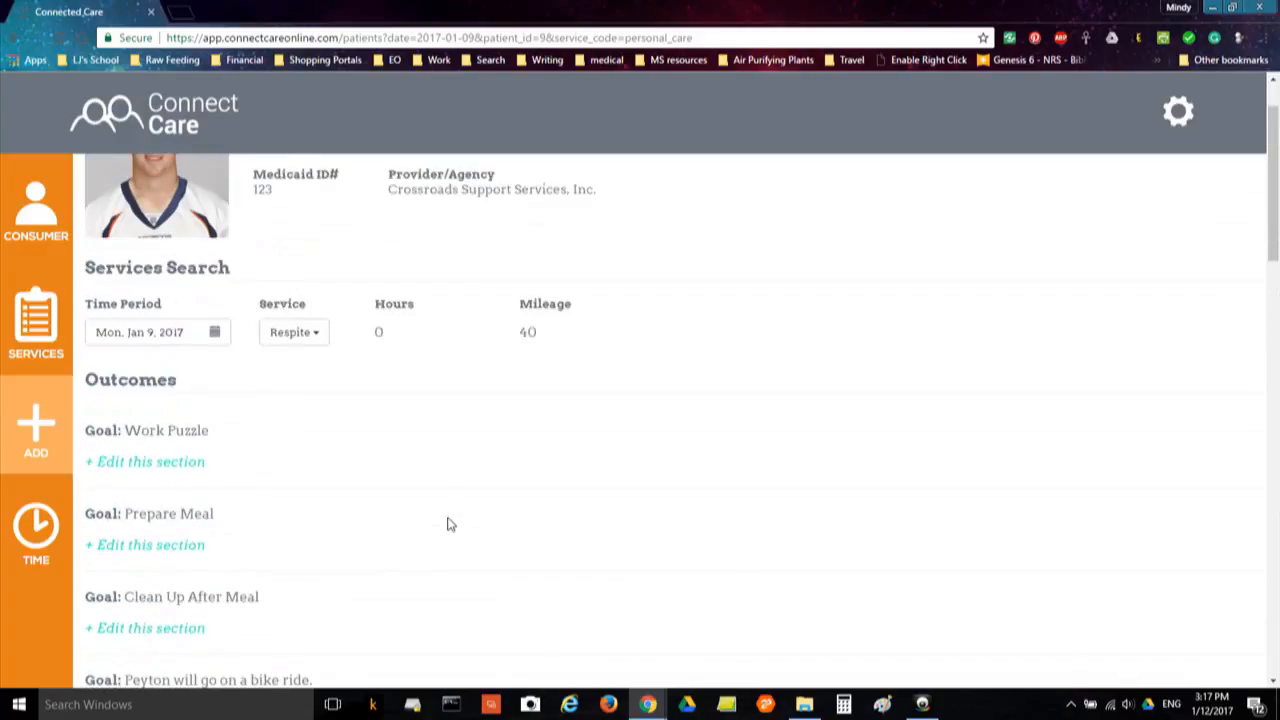
scroll(400, 455, down, 1)
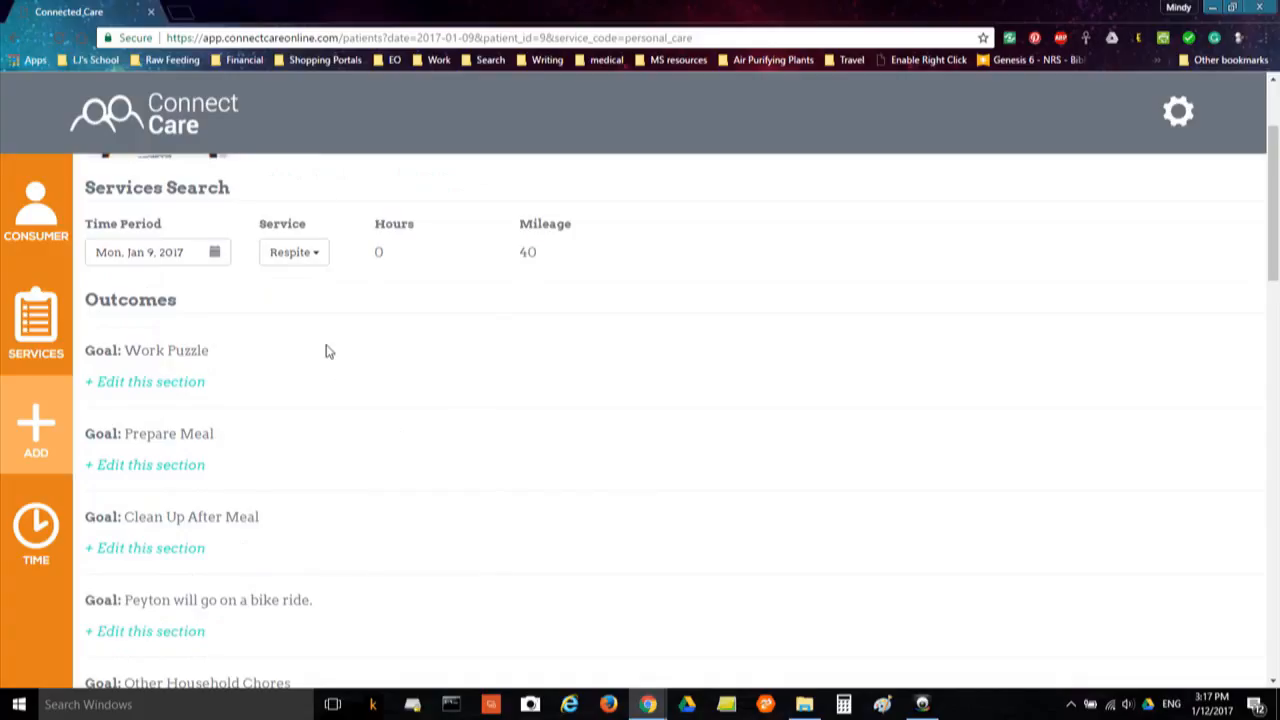
scroll(346, 374, down, 10)
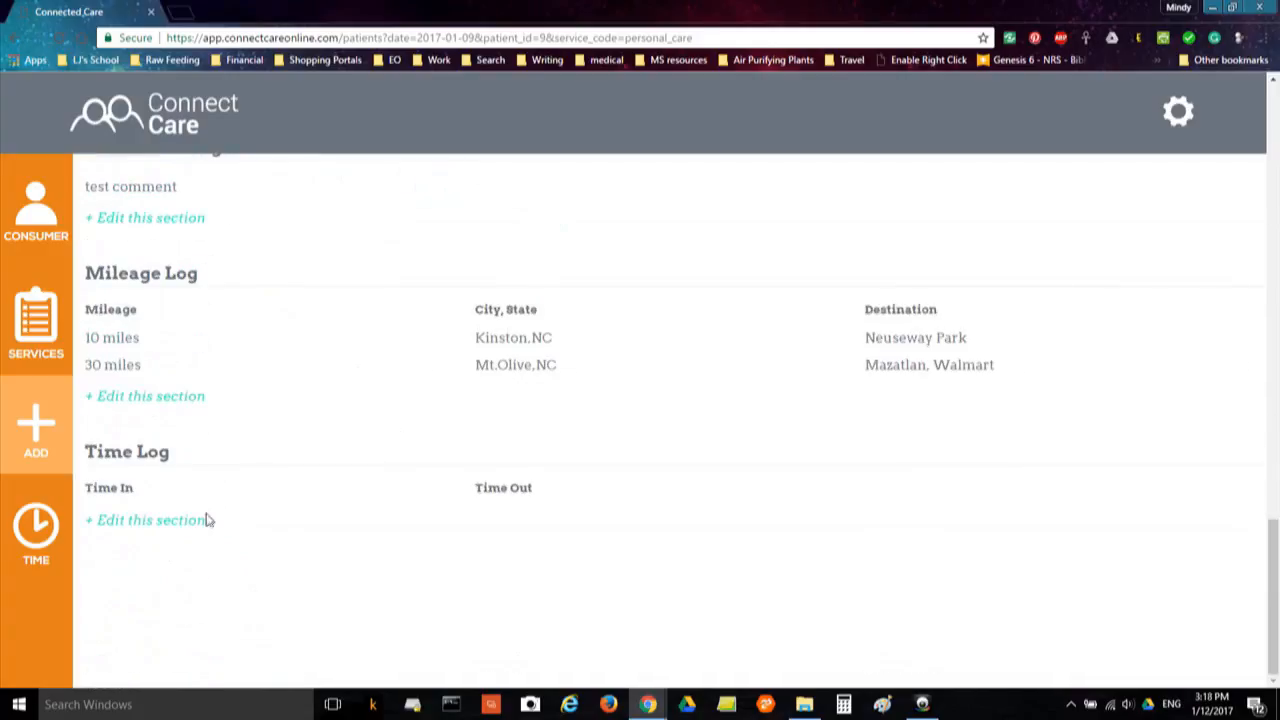
click(177, 525)
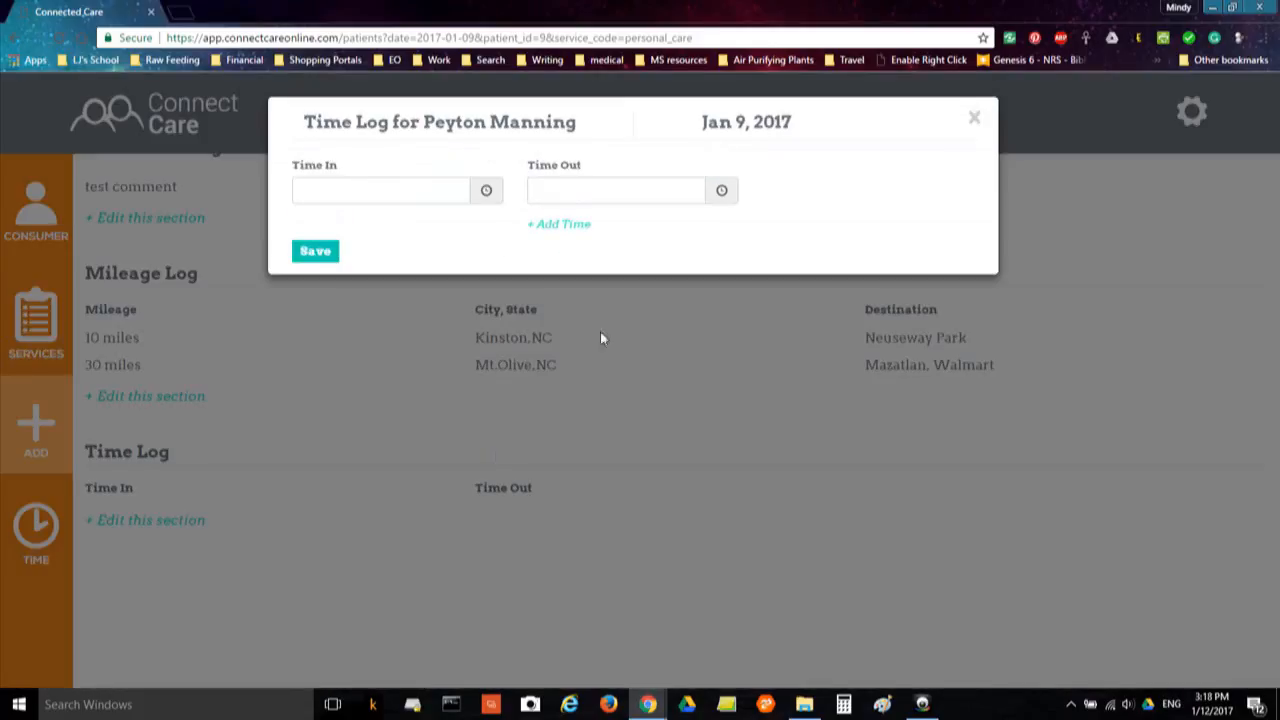
click(486, 191)
click(503, 308)
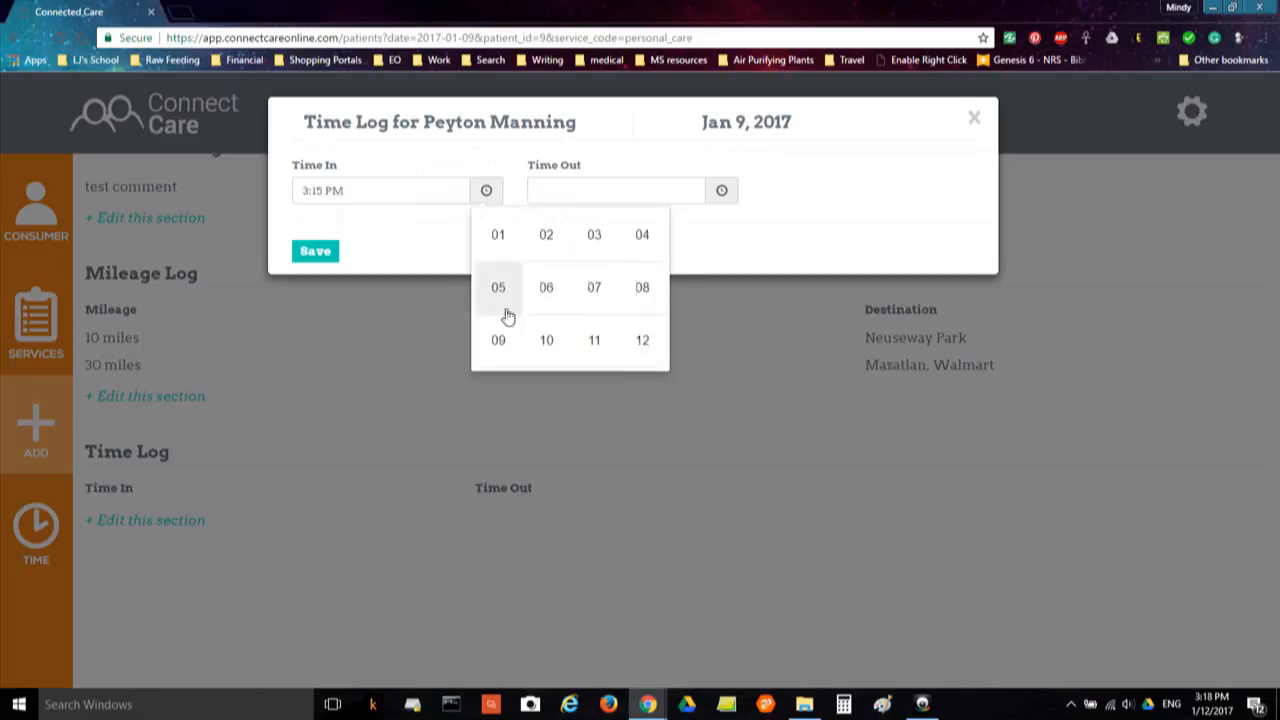
click(505, 298)
click(573, 305)
click(498, 240)
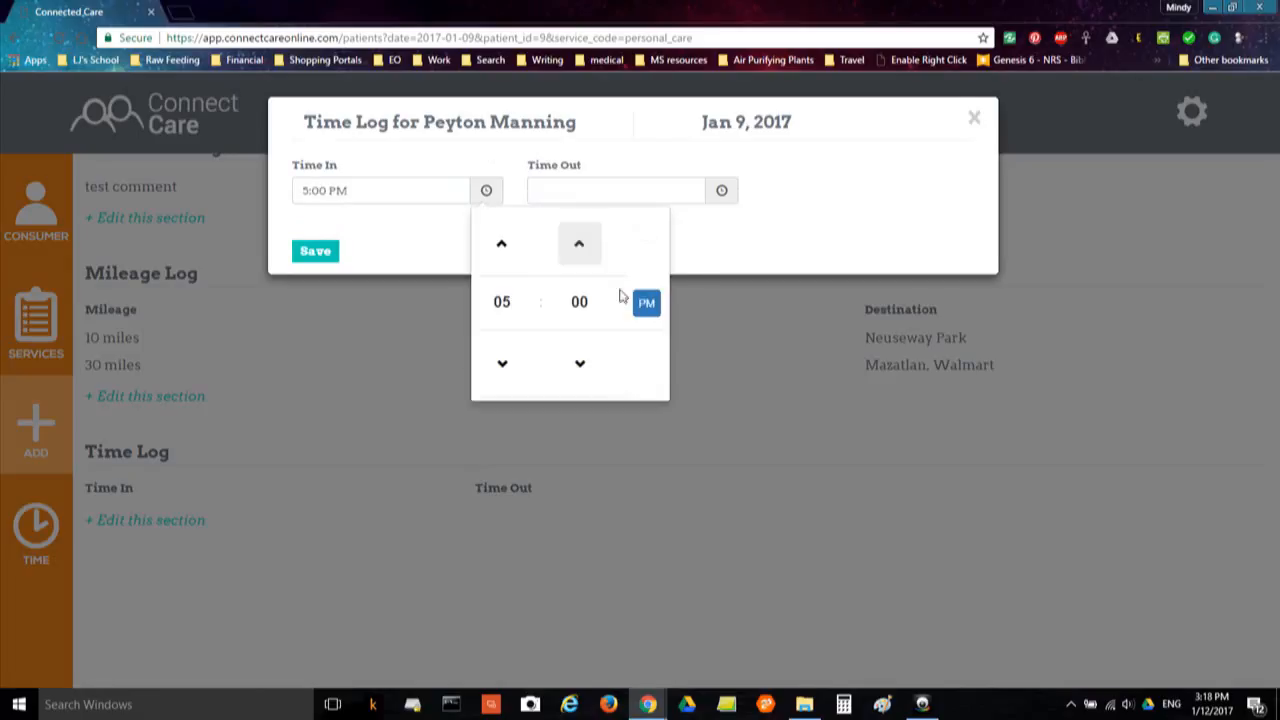
click(721, 193)
click(737, 303)
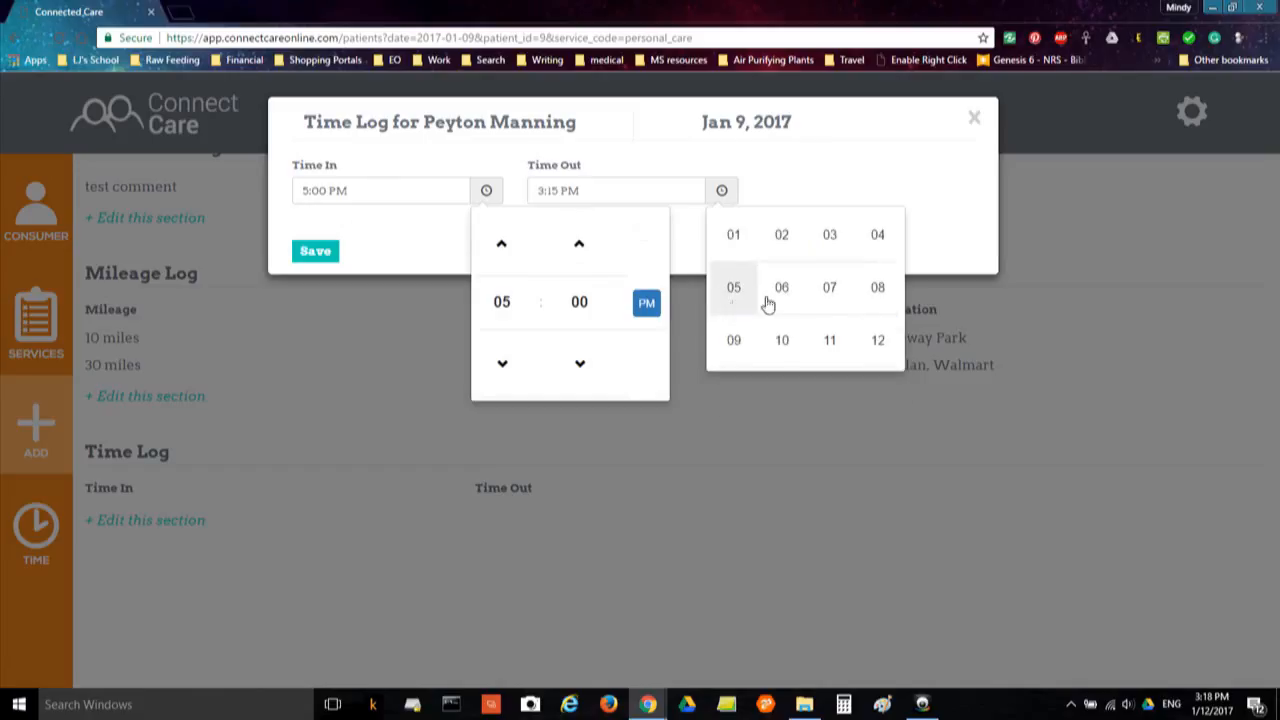
click(828, 290)
click(852, 165)
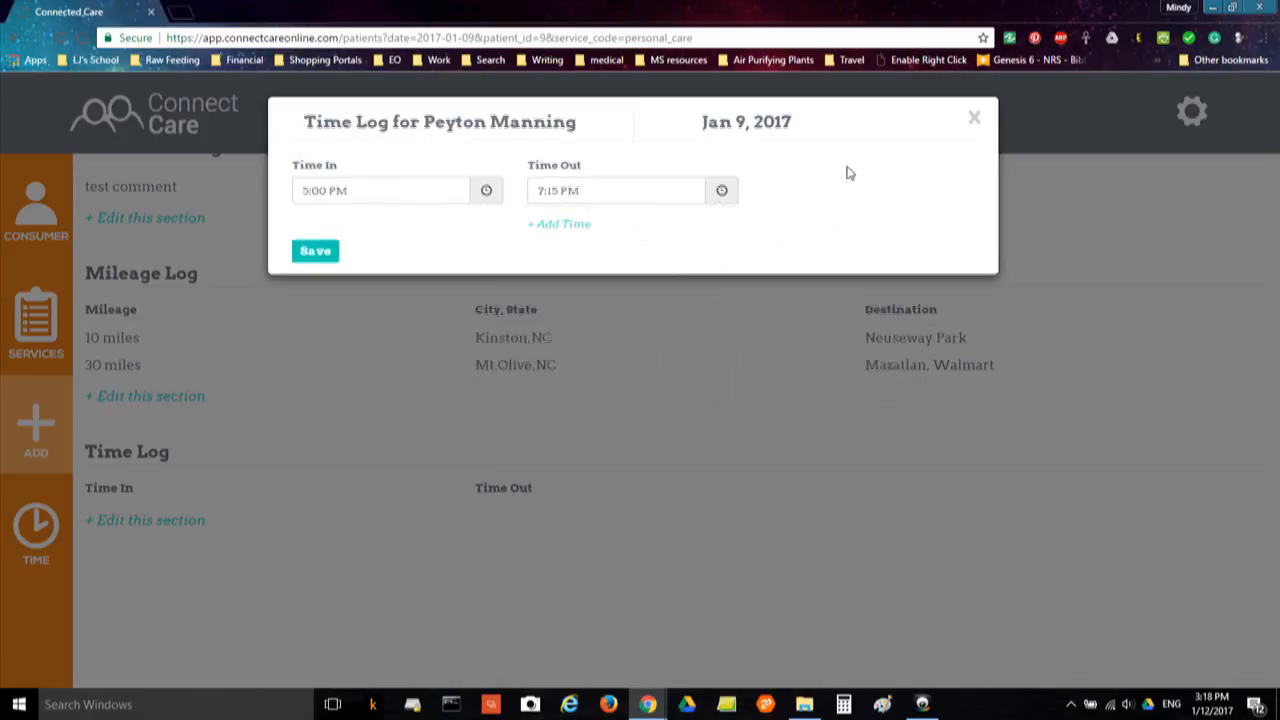
click(975, 120)
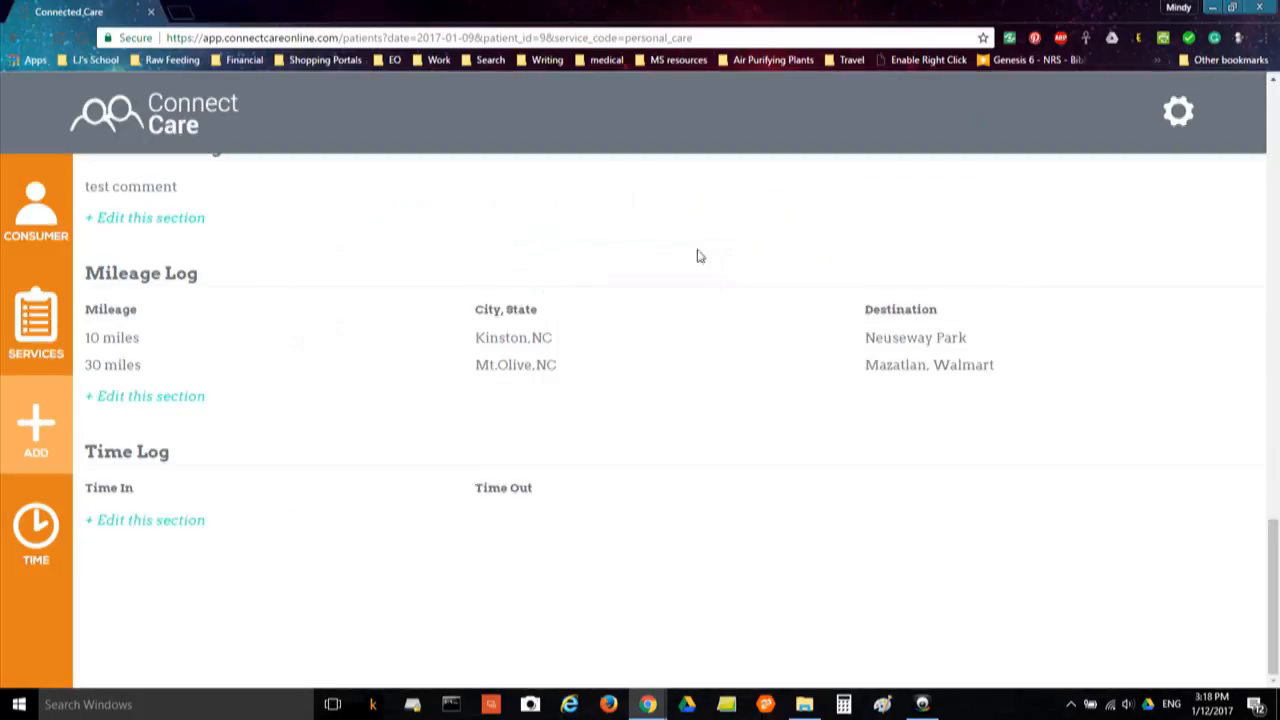
Mark the Work Puzzle and Prepare Meal goals complete (Y) and save each
scroll(362, 422, up, 6)
scroll(364, 425, up, 10)
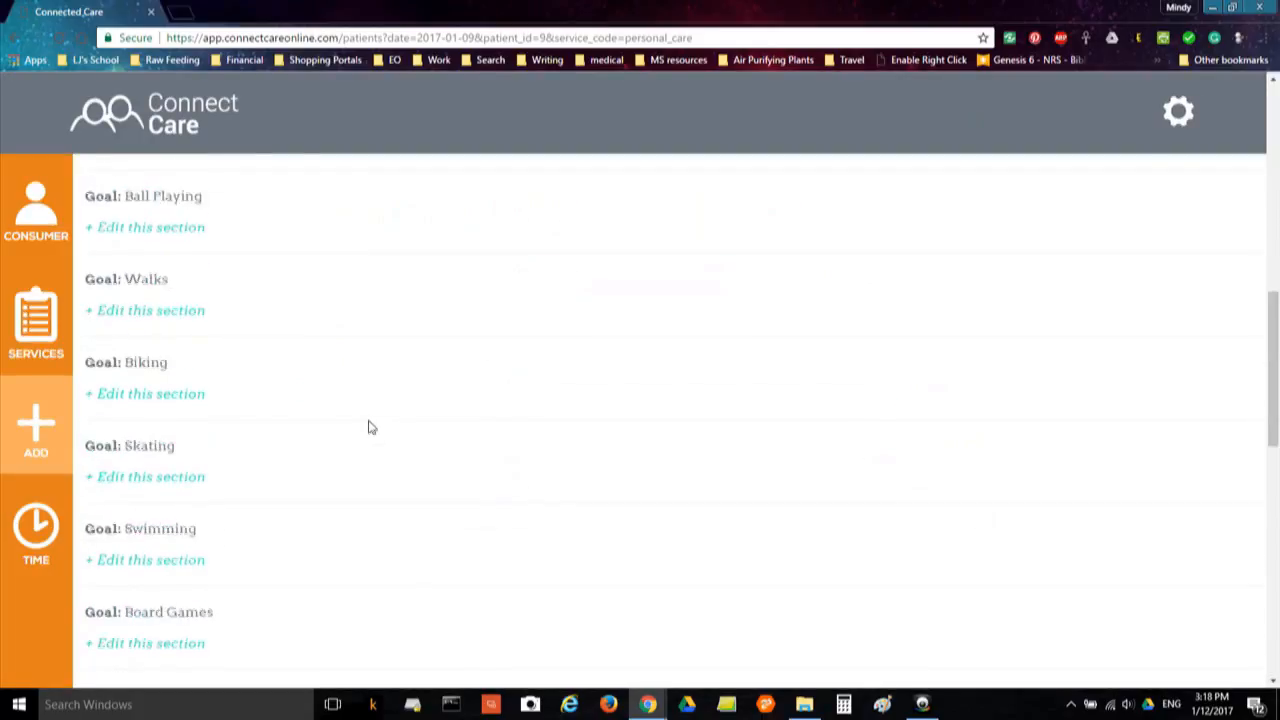
scroll(368, 432, down, 2)
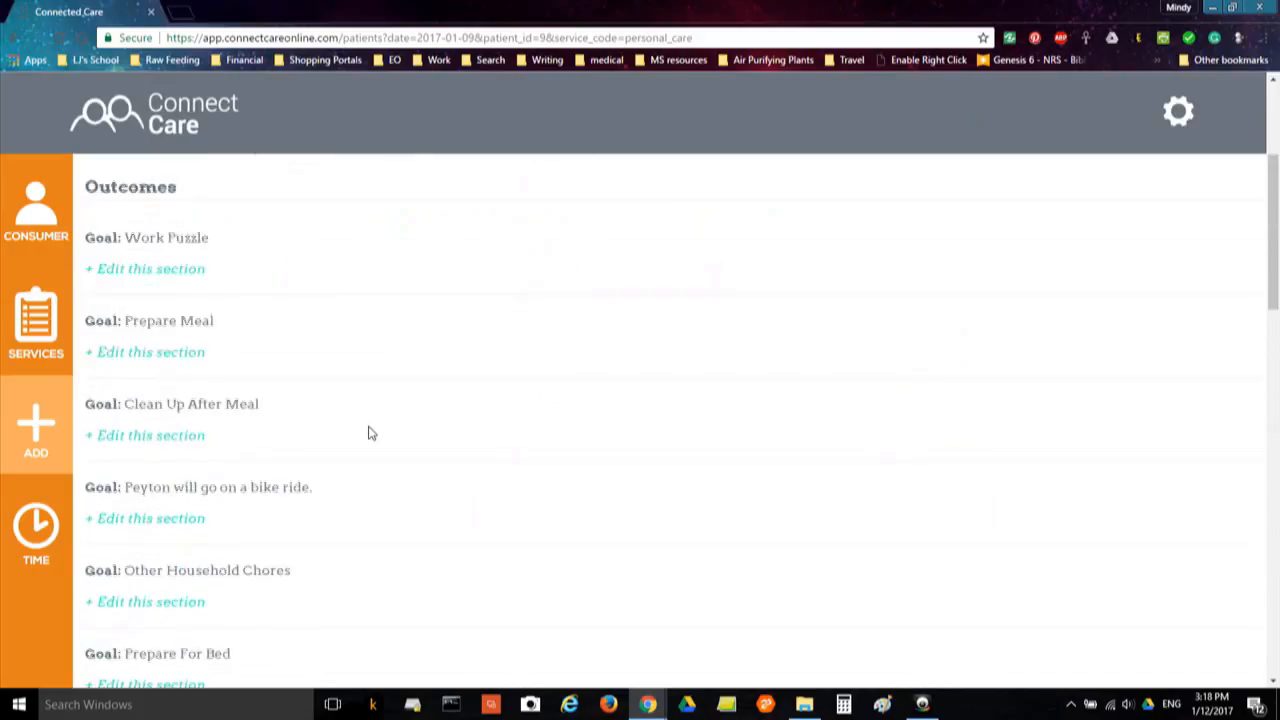
click(177, 276)
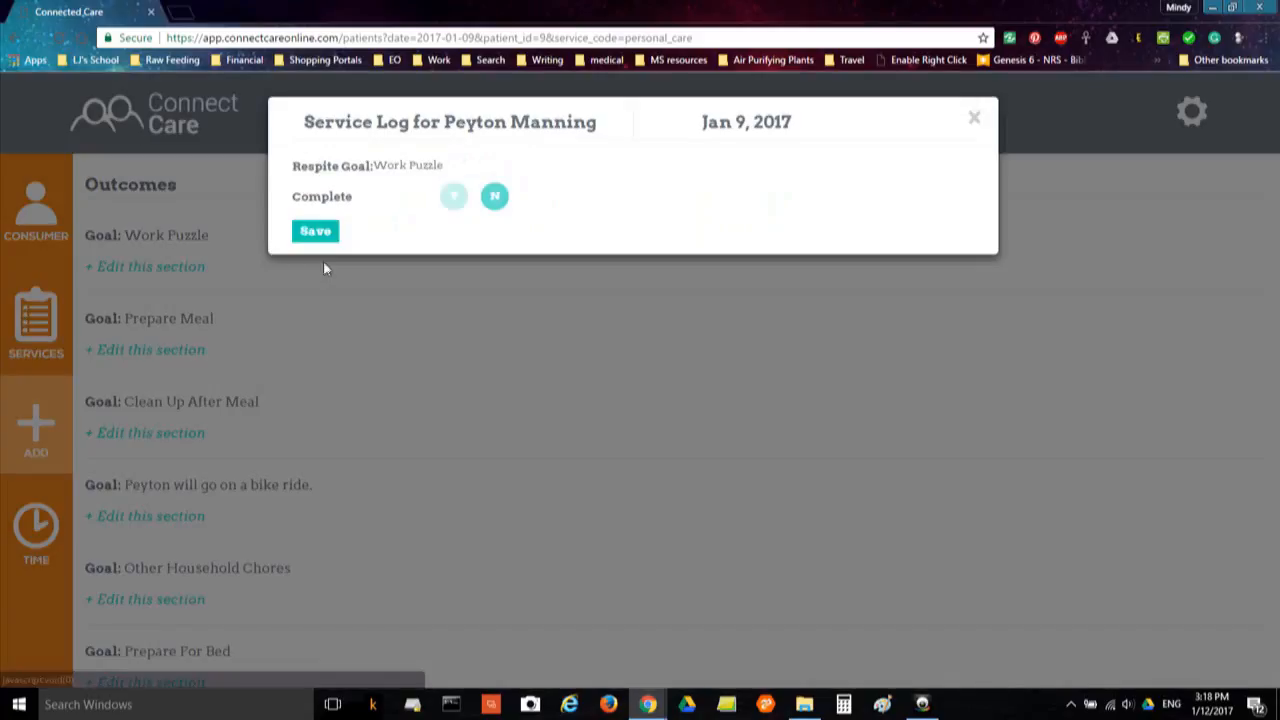
click(453, 198)
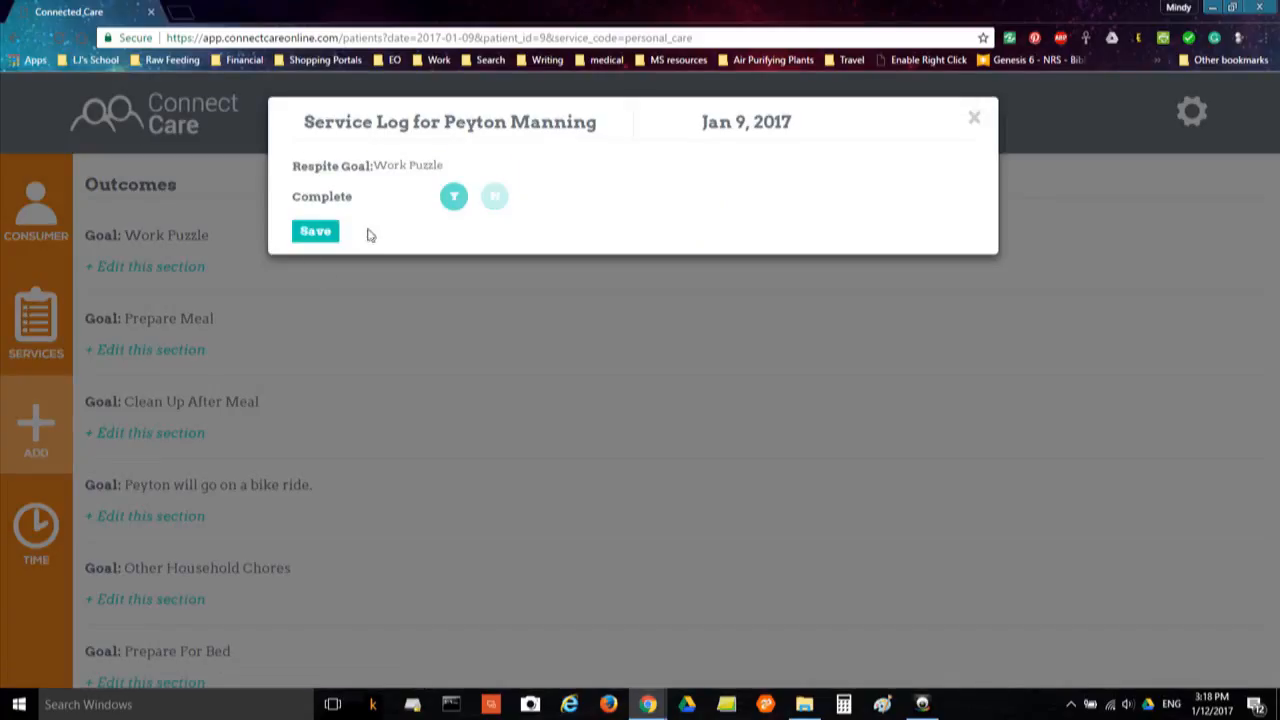
click(317, 234)
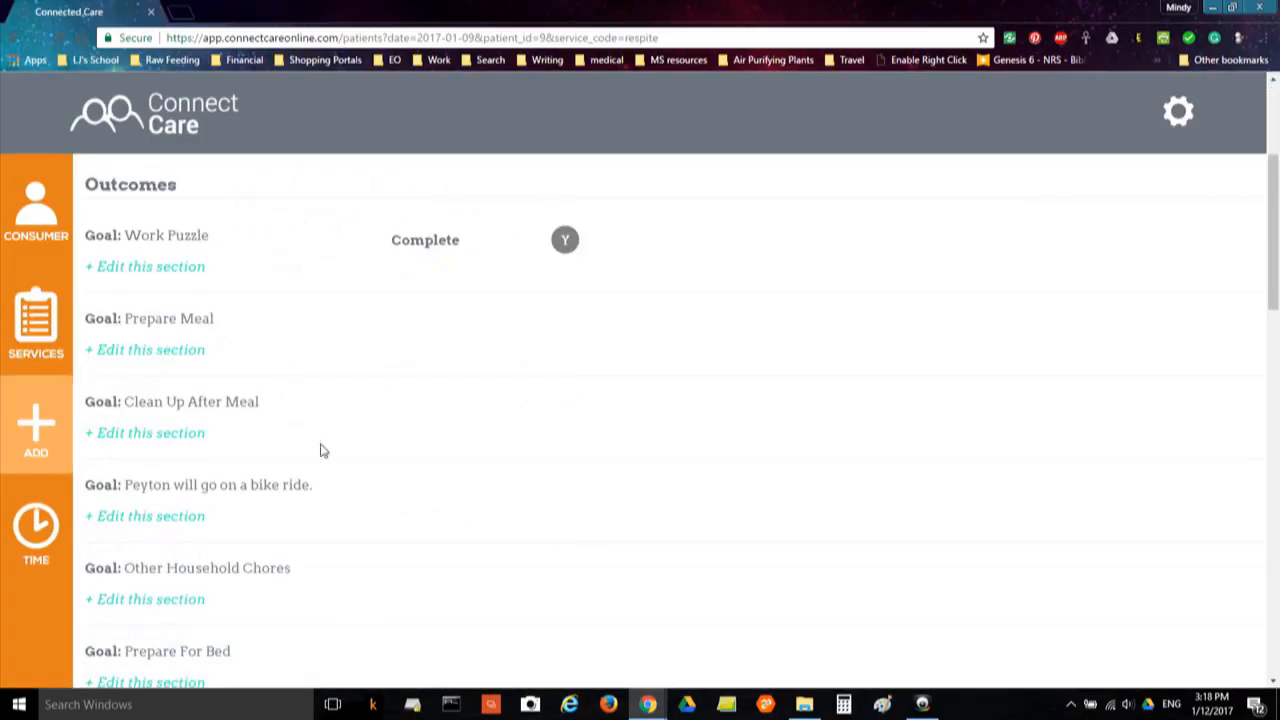
click(160, 350)
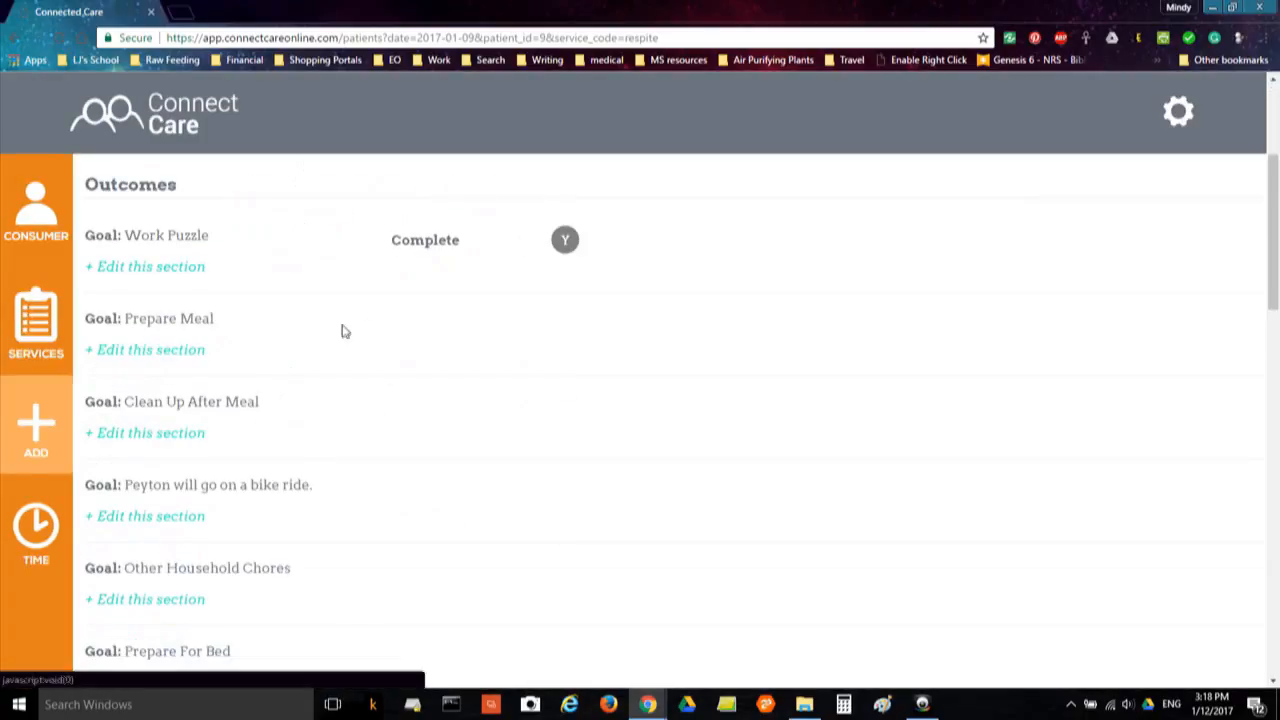
click(454, 198)
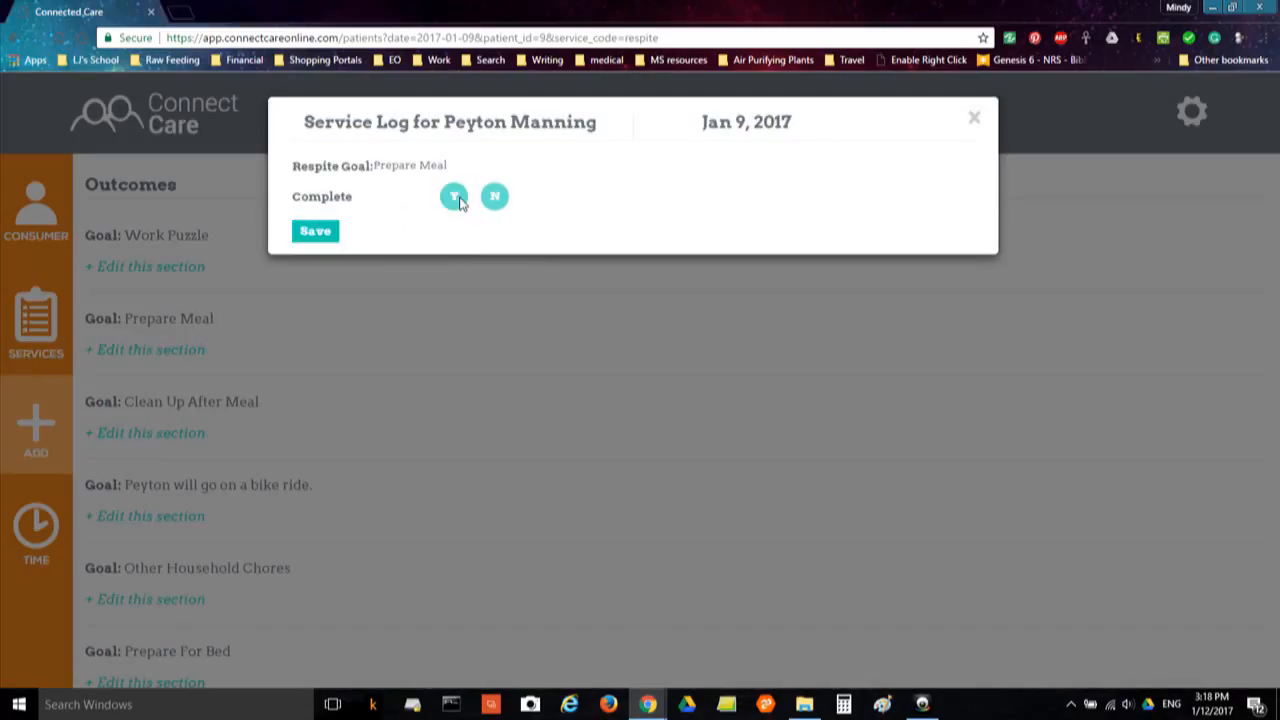
click(324, 234)
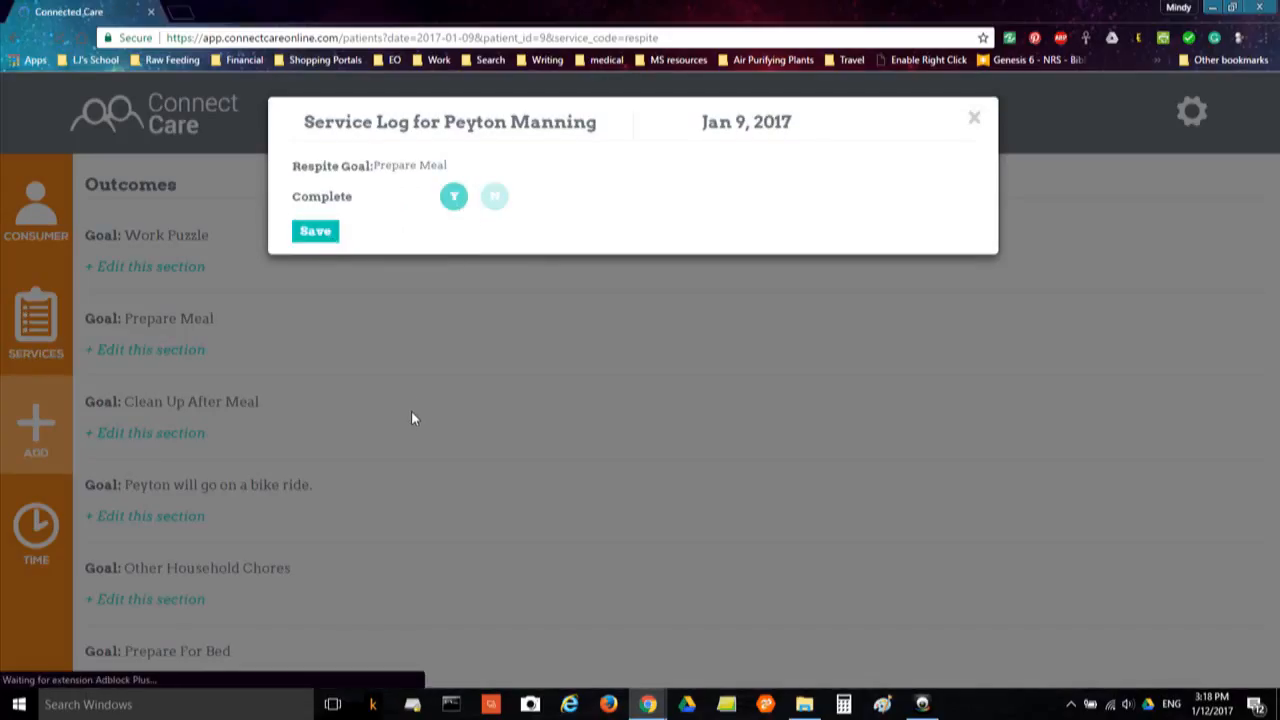
Mark the Ball Playing and Board Games goals complete (Y) and save each
scroll(414, 417, down, 2)
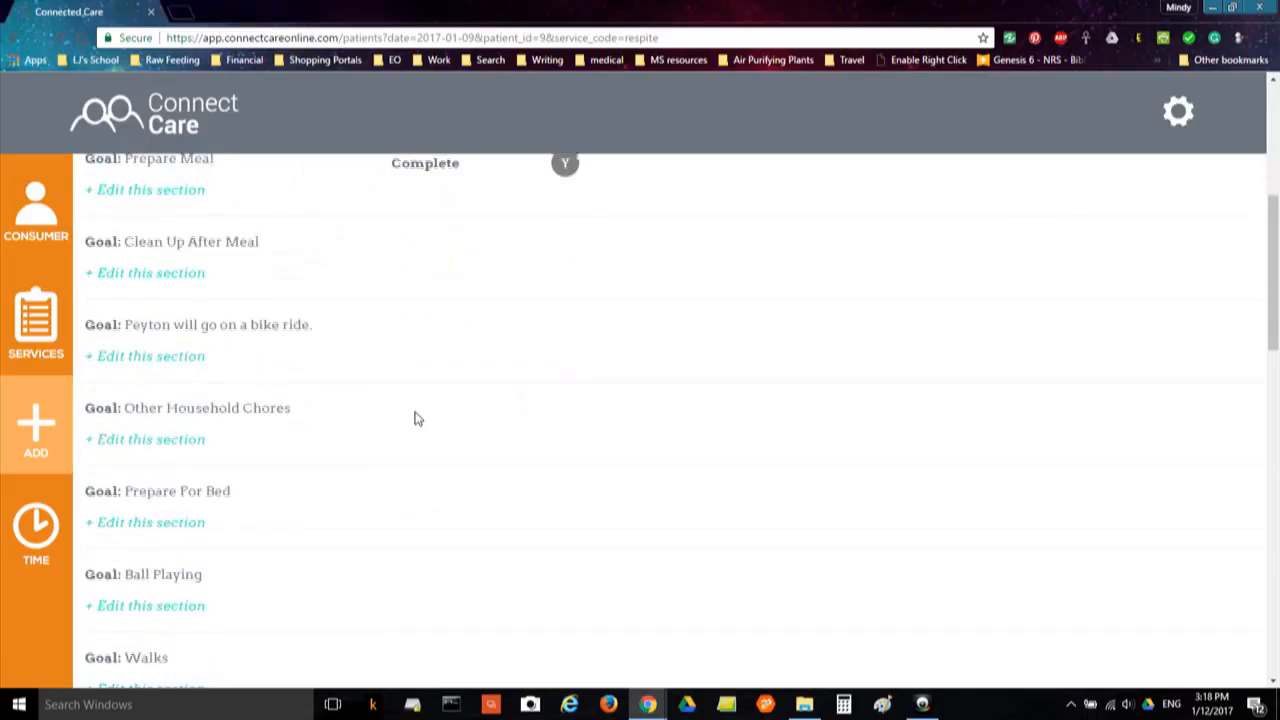
scroll(353, 468, down, 2)
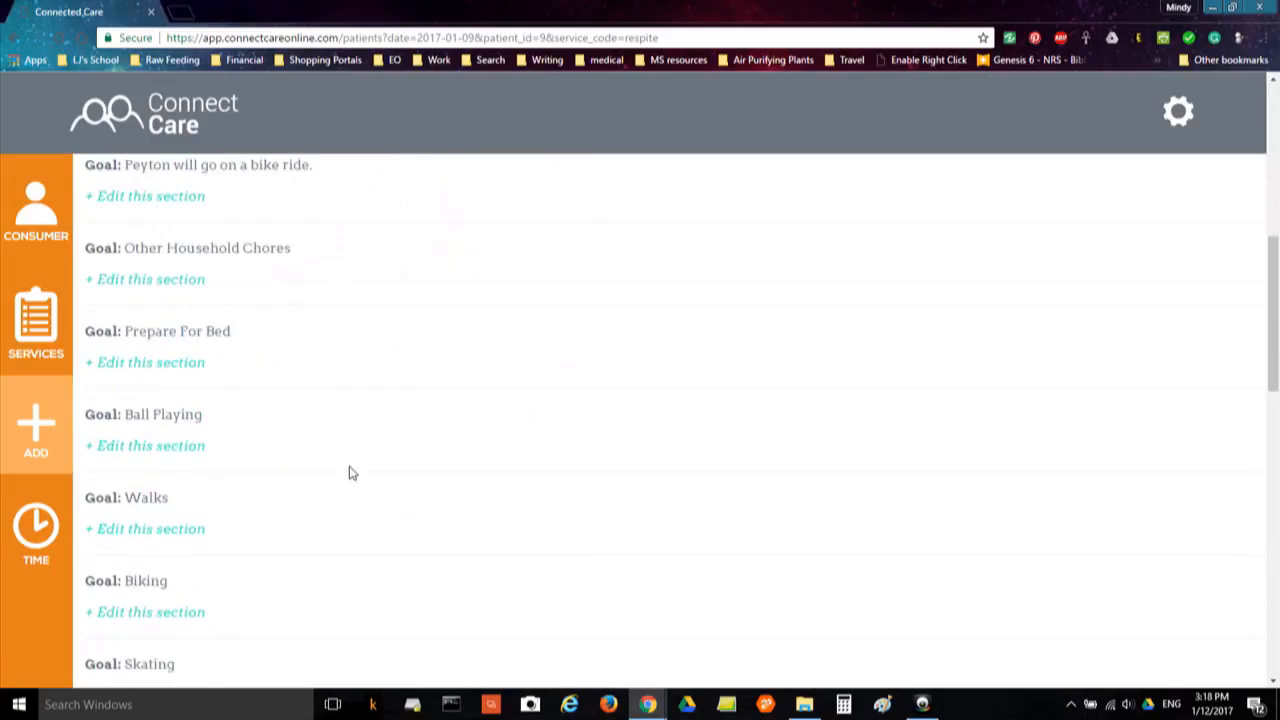
click(181, 446)
click(453, 196)
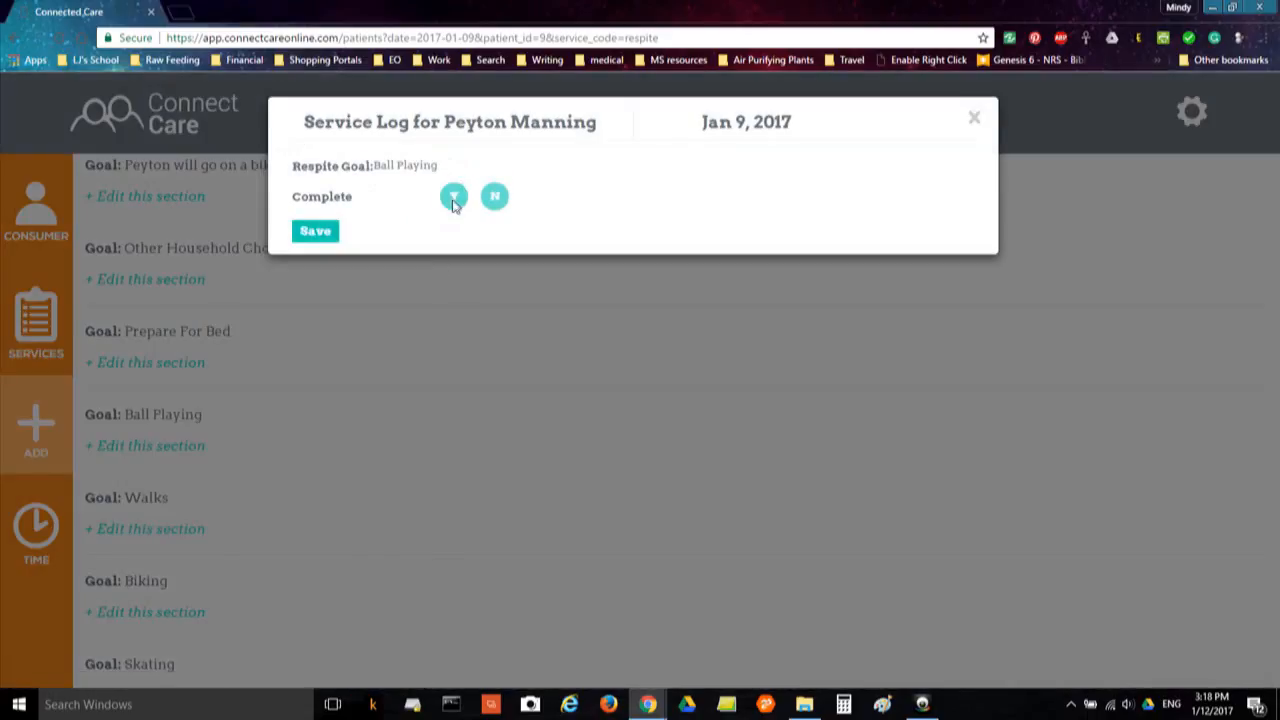
click(310, 234)
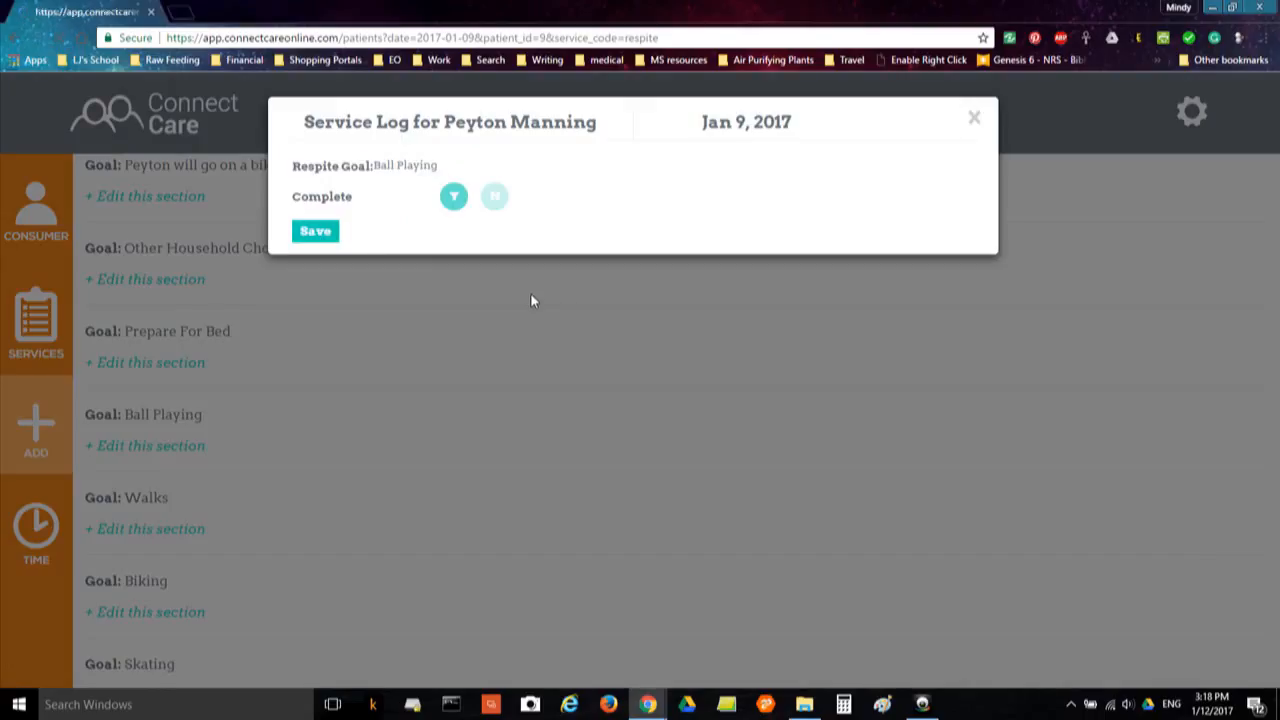
scroll(503, 371, down, 3)
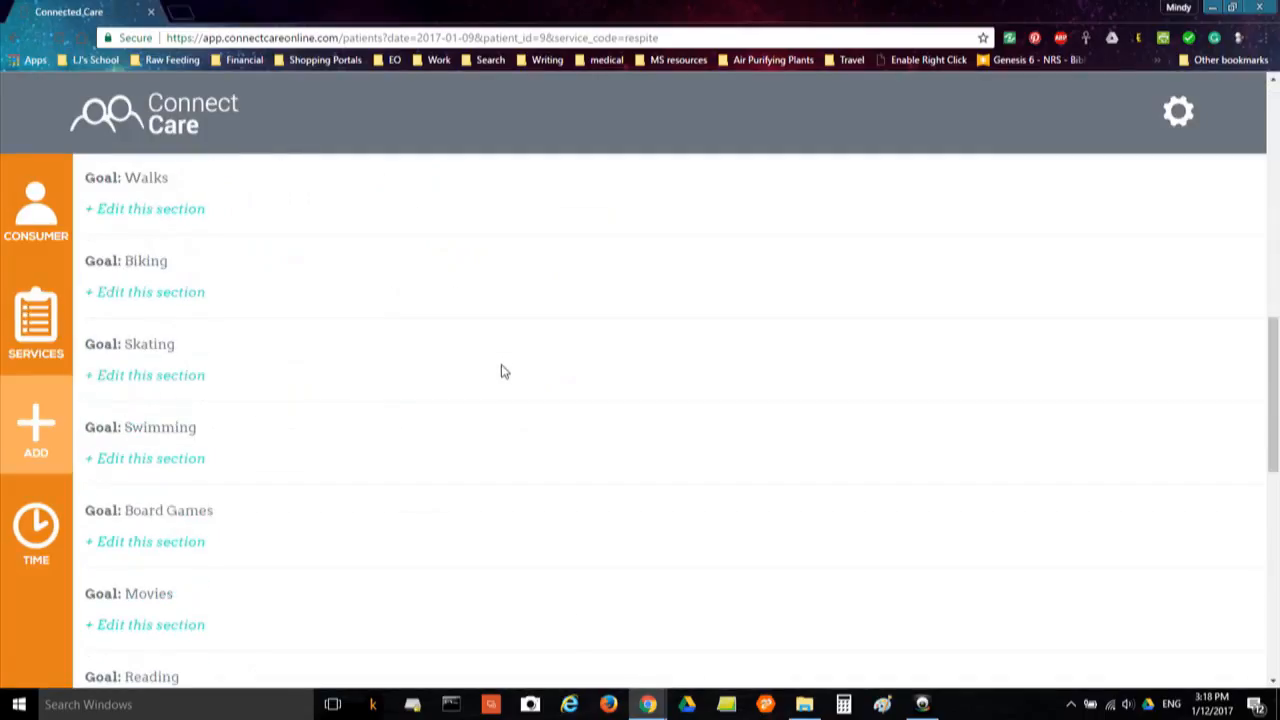
scroll(503, 371, down, 1)
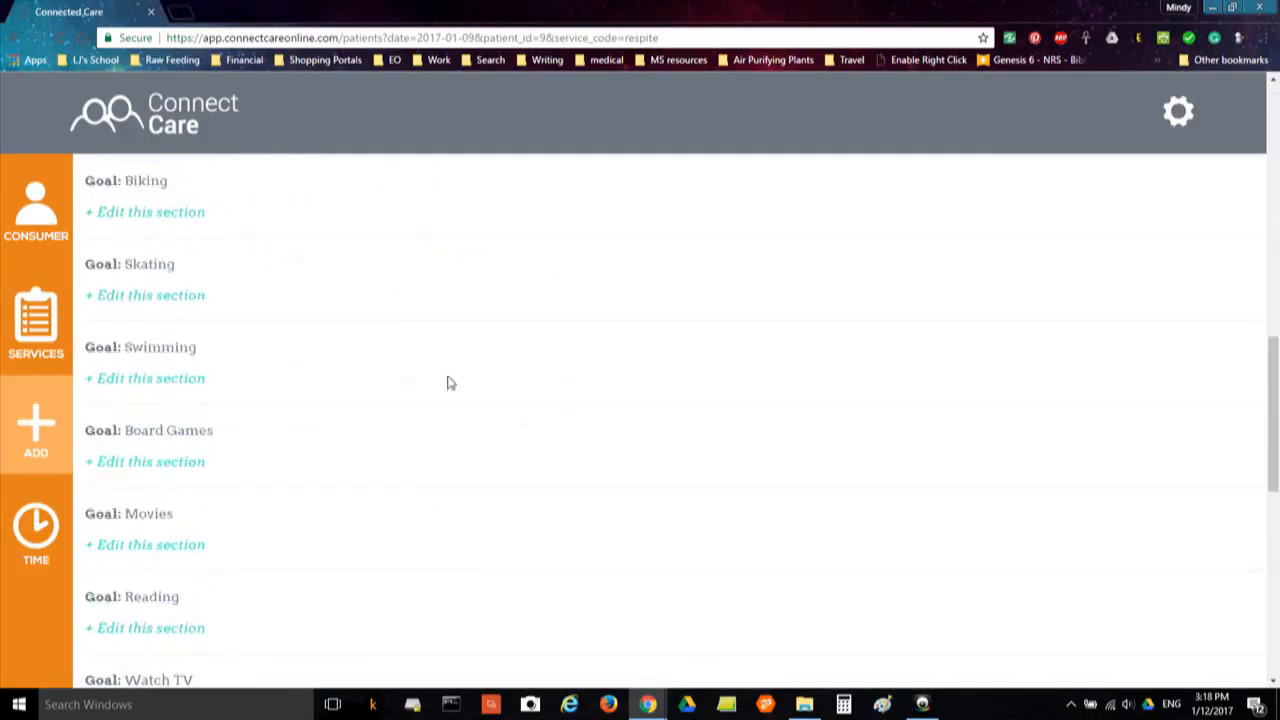
click(188, 471)
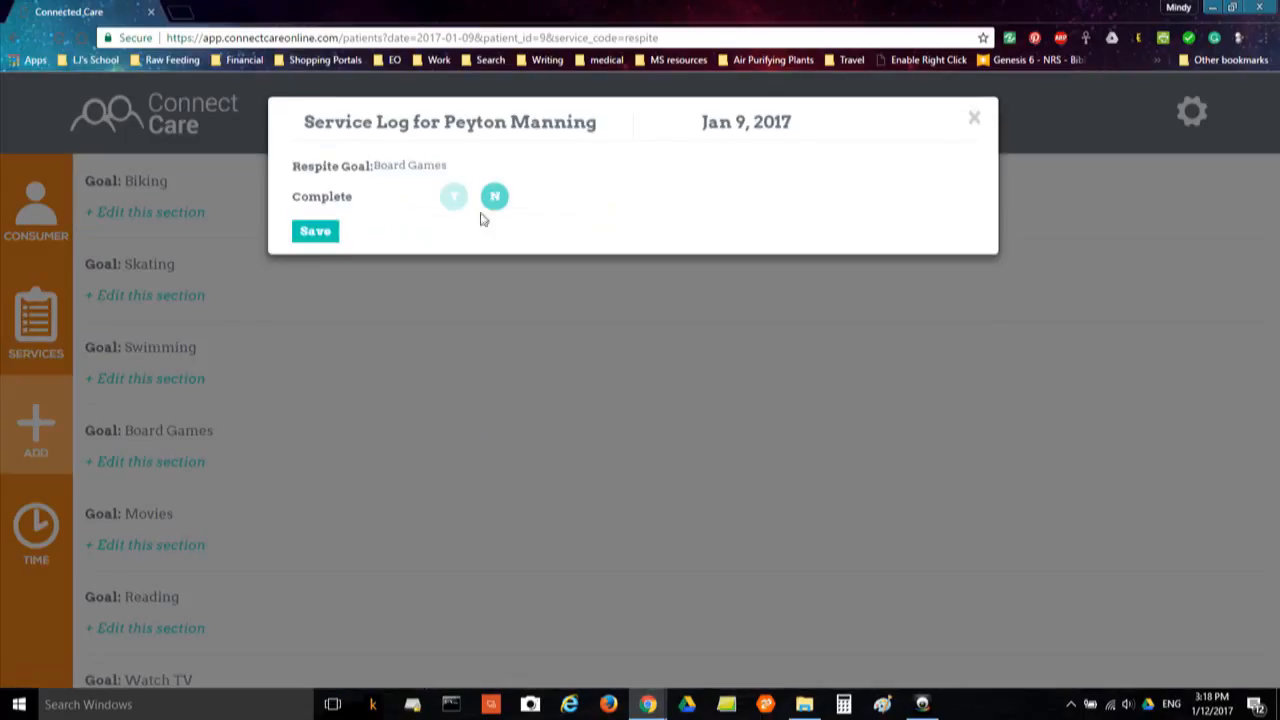
click(455, 205)
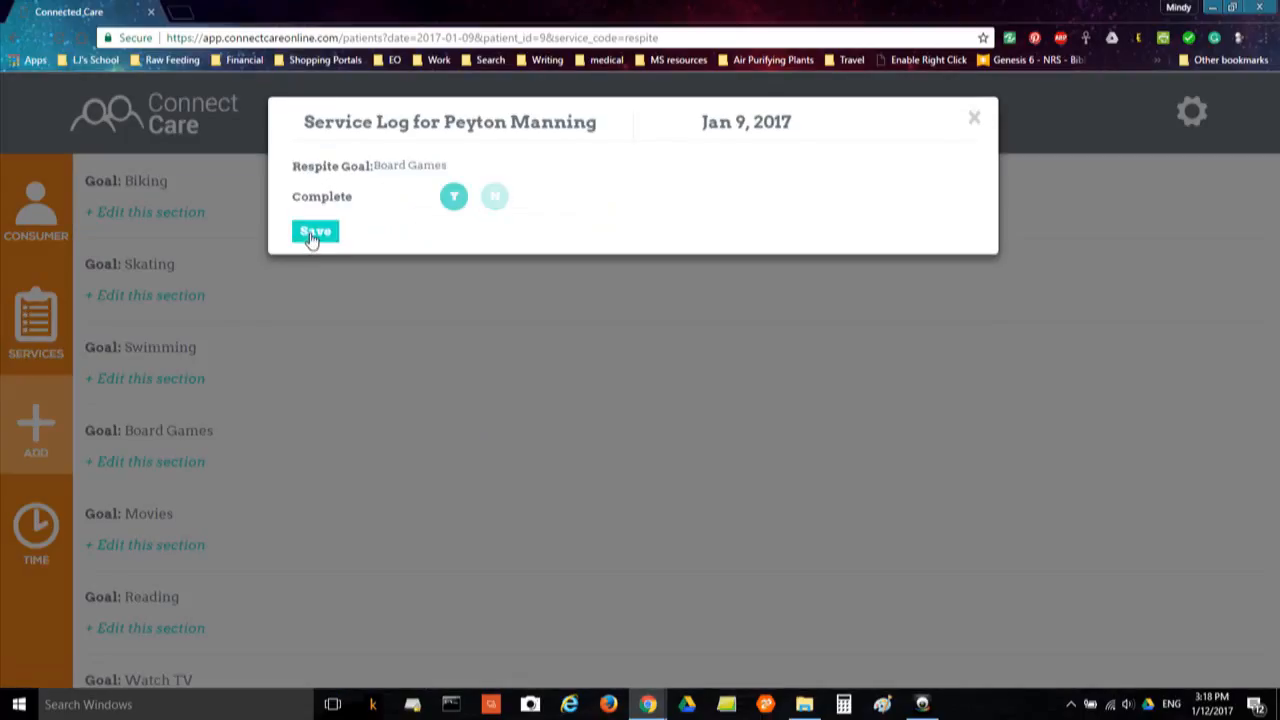
click(313, 237)
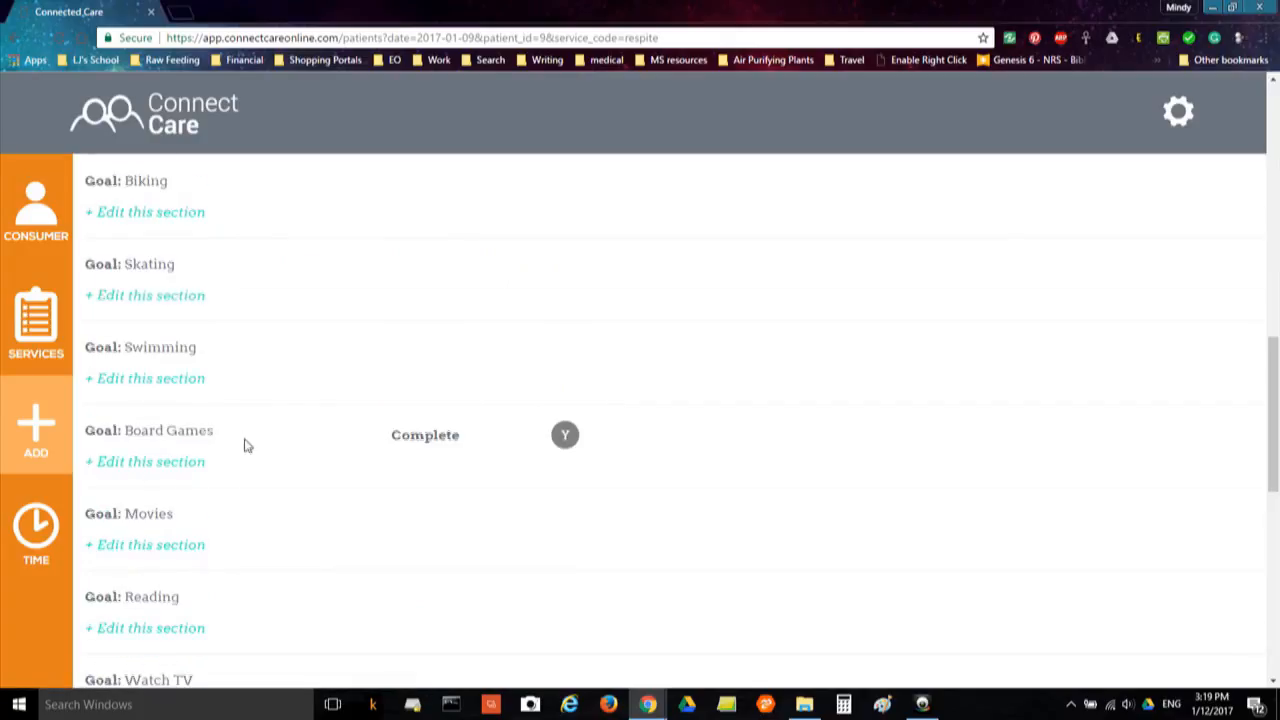
Replace the Jan 9 'test comment' with 'We played Monopoly today!' in the Comments Log and save
scroll(245, 445, down, 5)
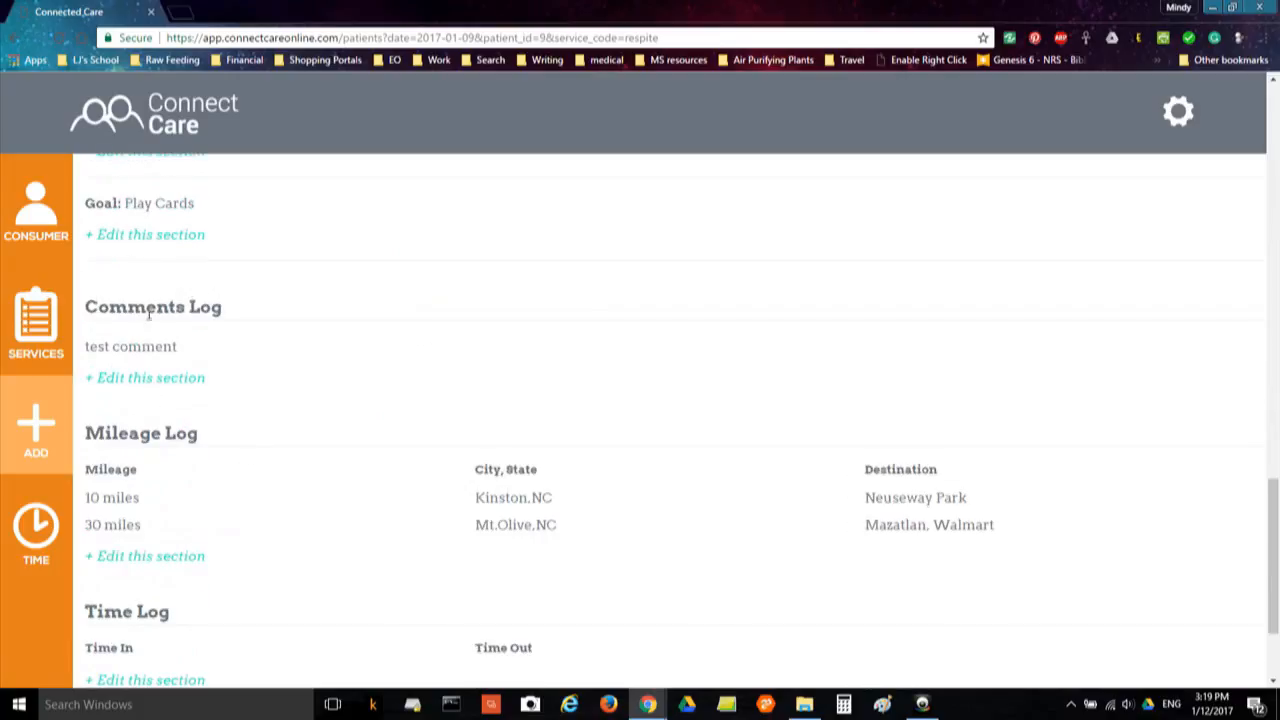
click(147, 380)
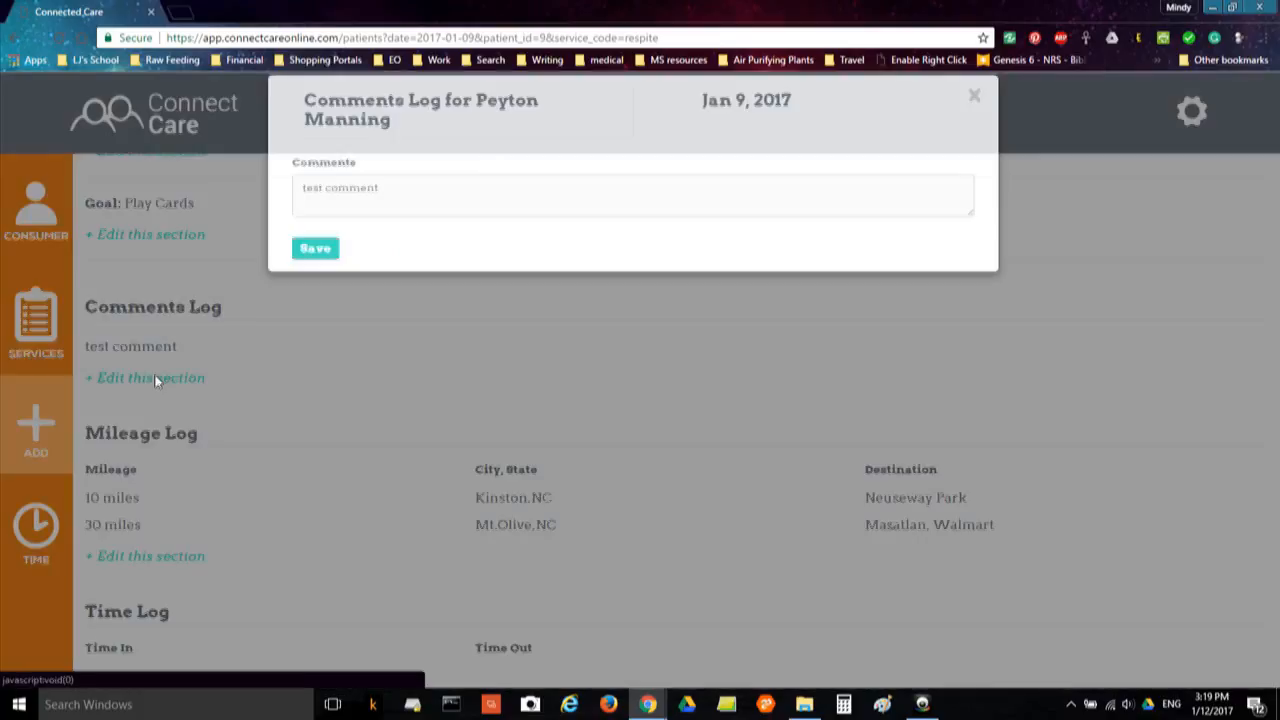
click(431, 211)
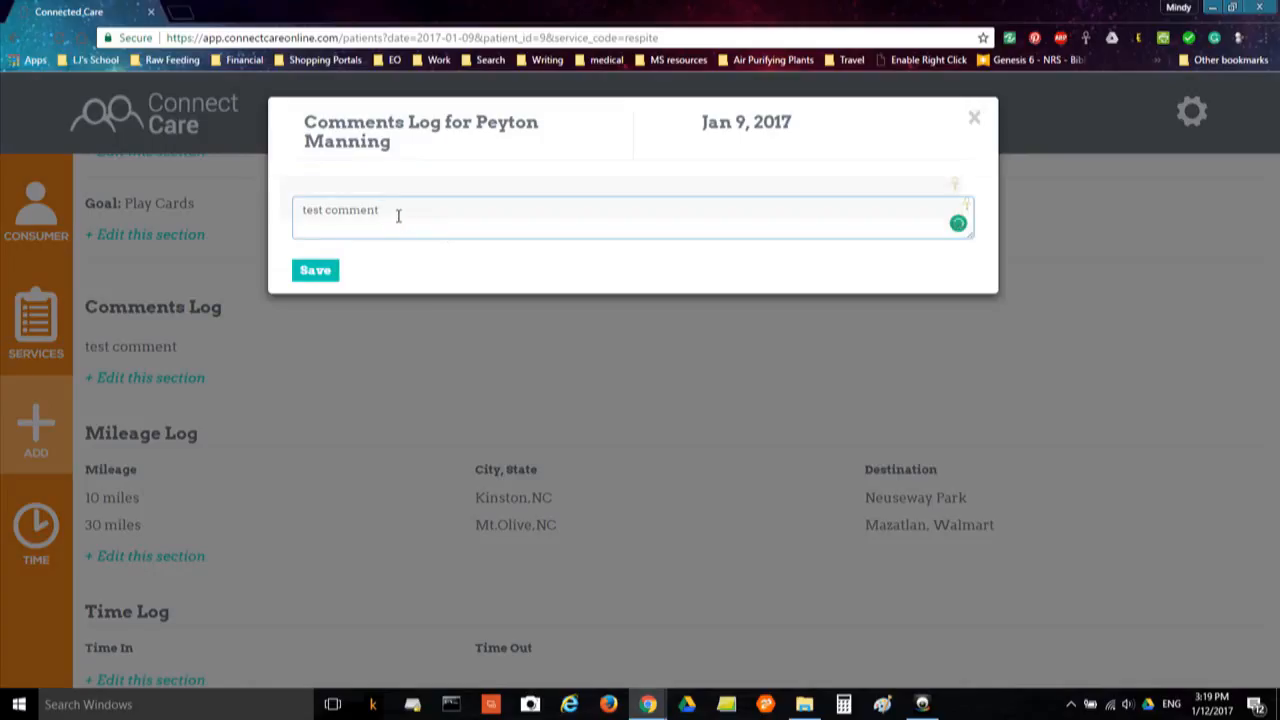
drag(398, 212, 292, 218)
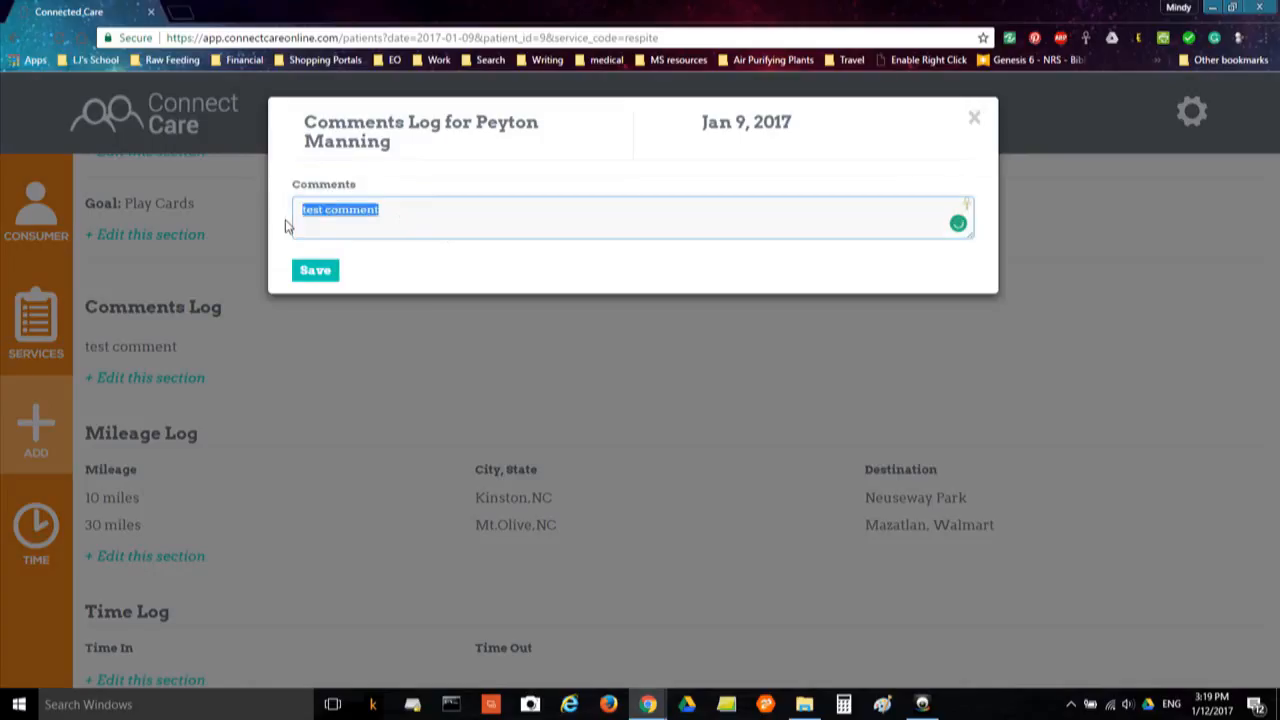
text(We played Monopoly today!)
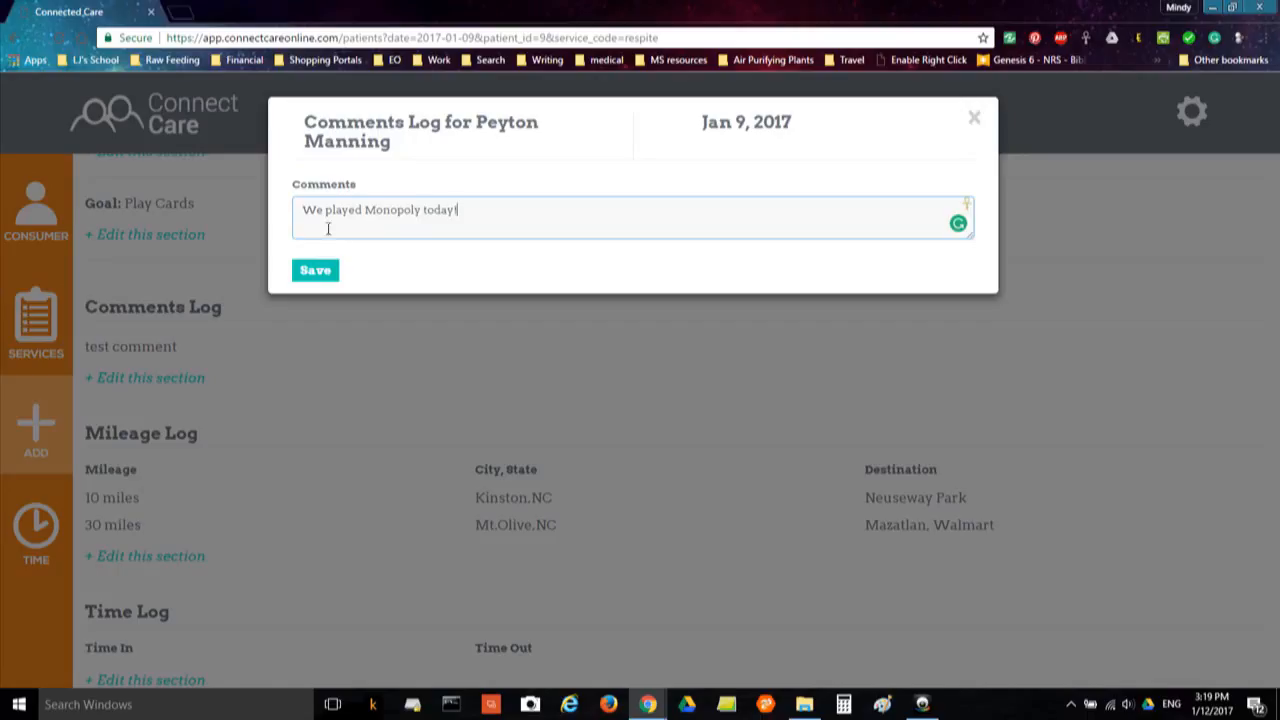
click(318, 270)
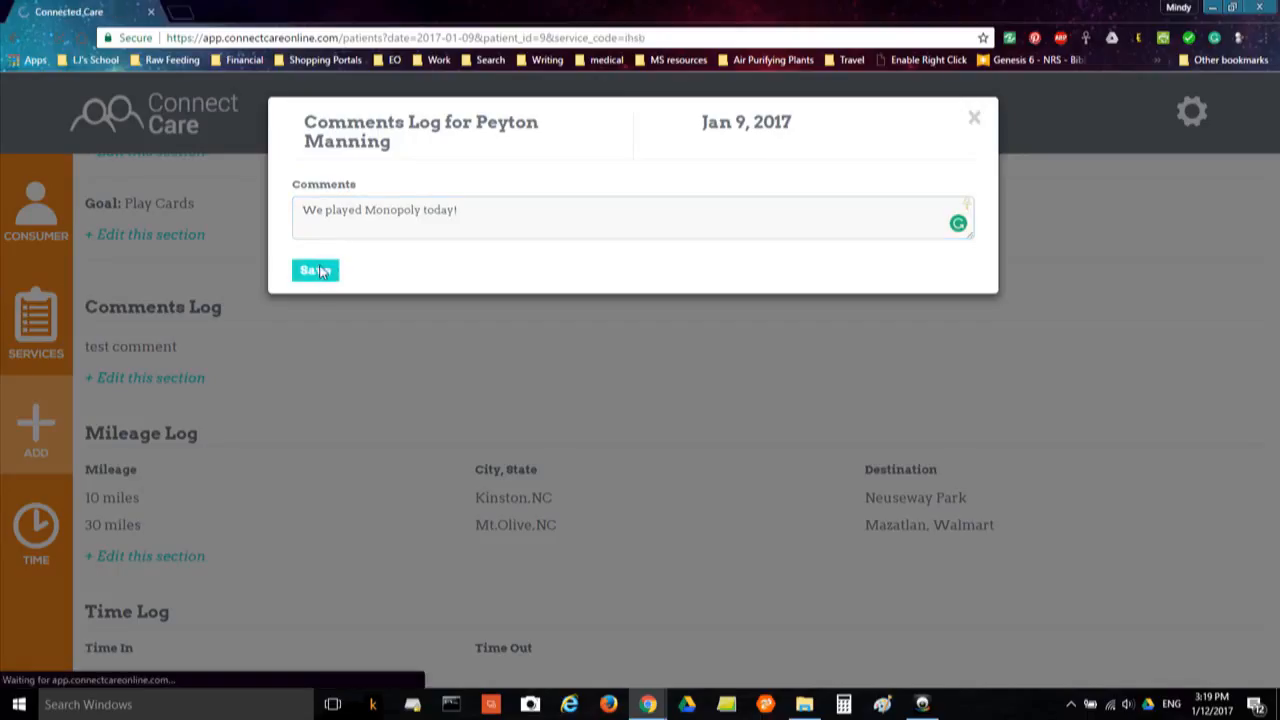
Change the Jan 9 service filter from IHSB to Respite and scroll down to its Time Log
scroll(527, 429, down, 10)
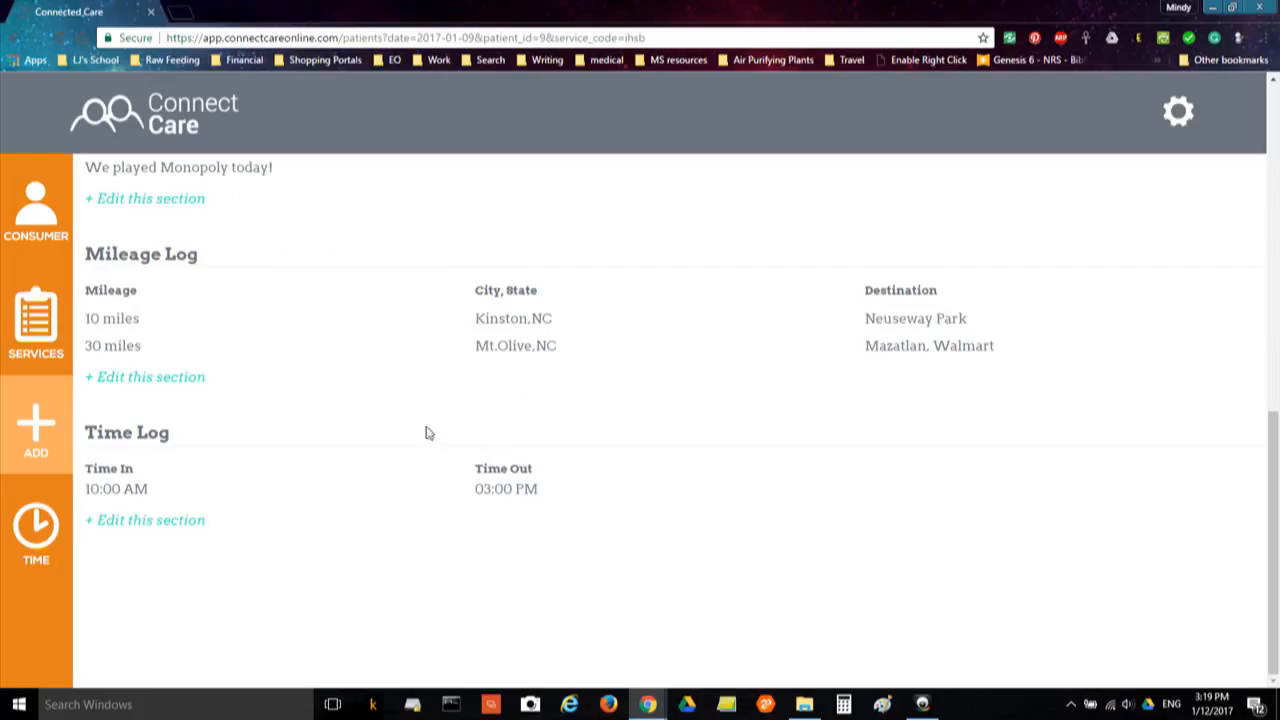
scroll(426, 432, up, 10)
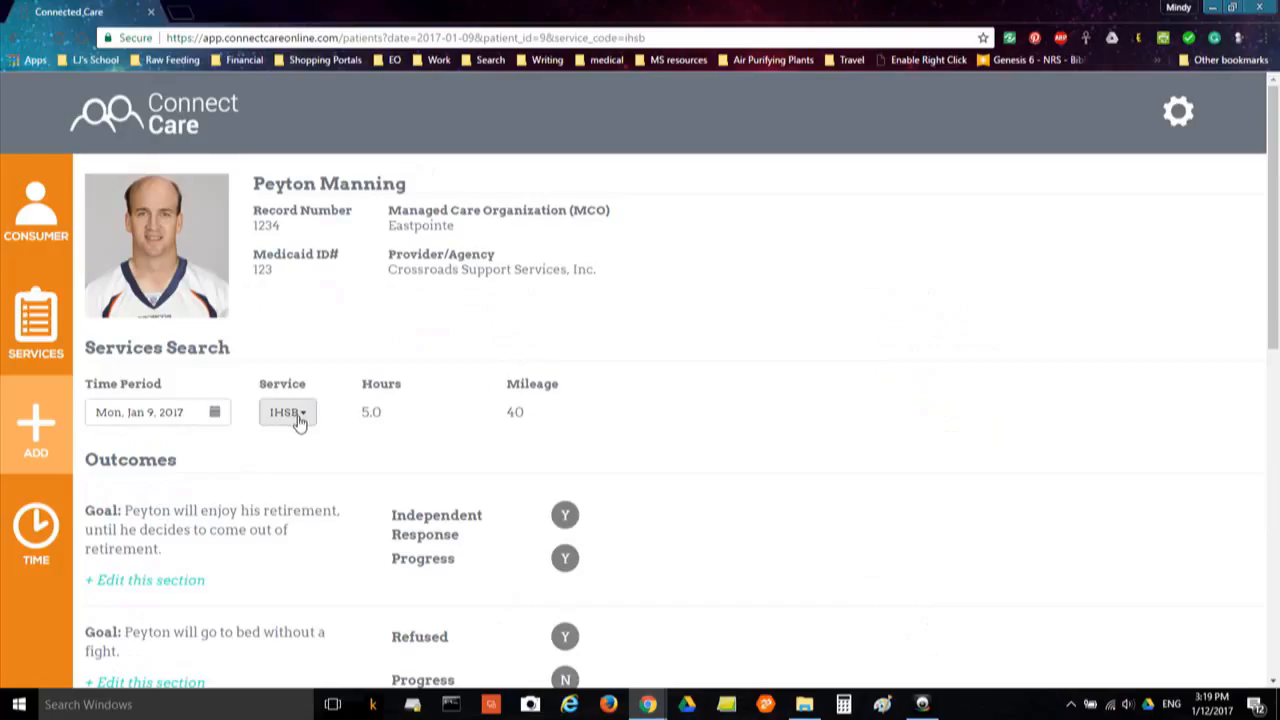
scroll(322, 468, down, 10)
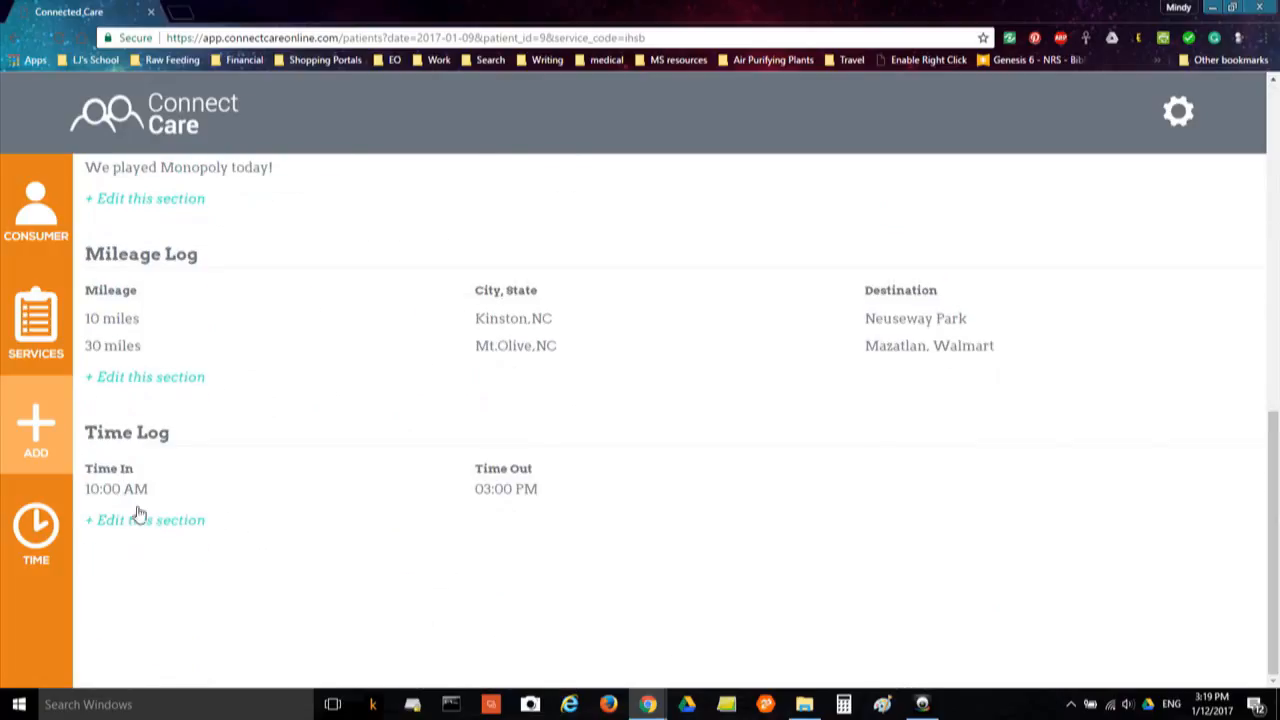
scroll(297, 540, up, 10)
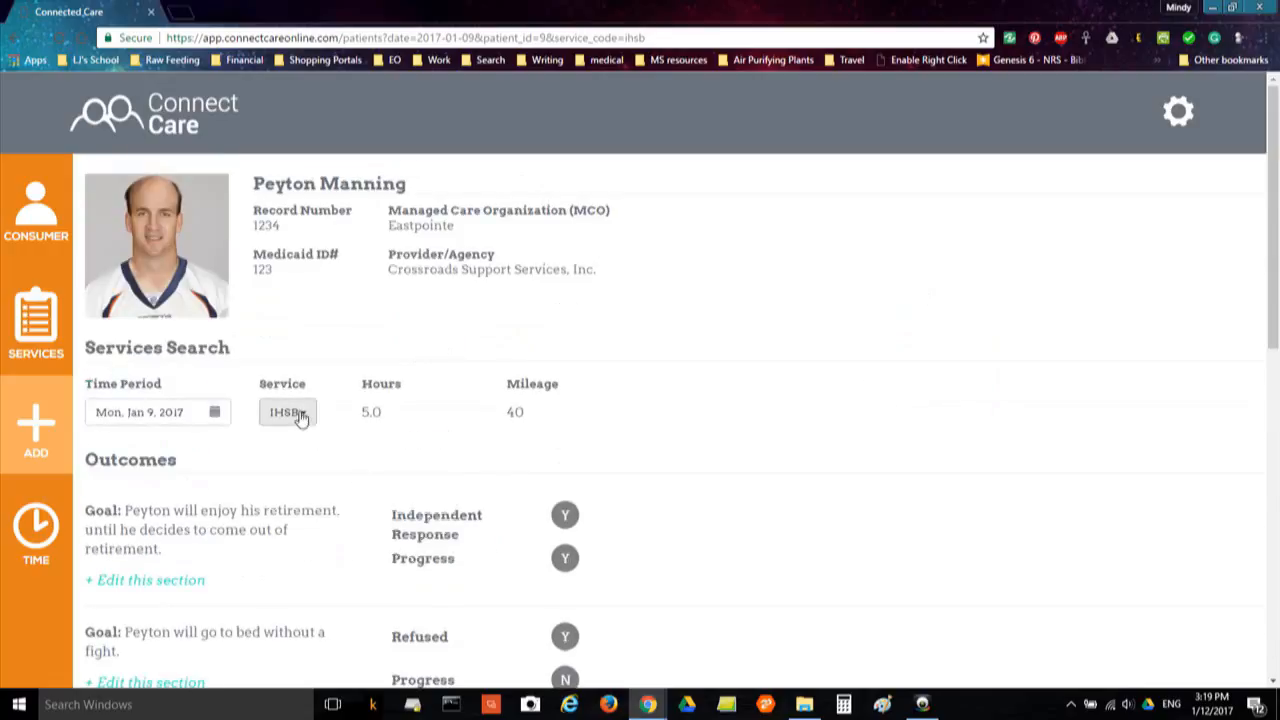
click(300, 414)
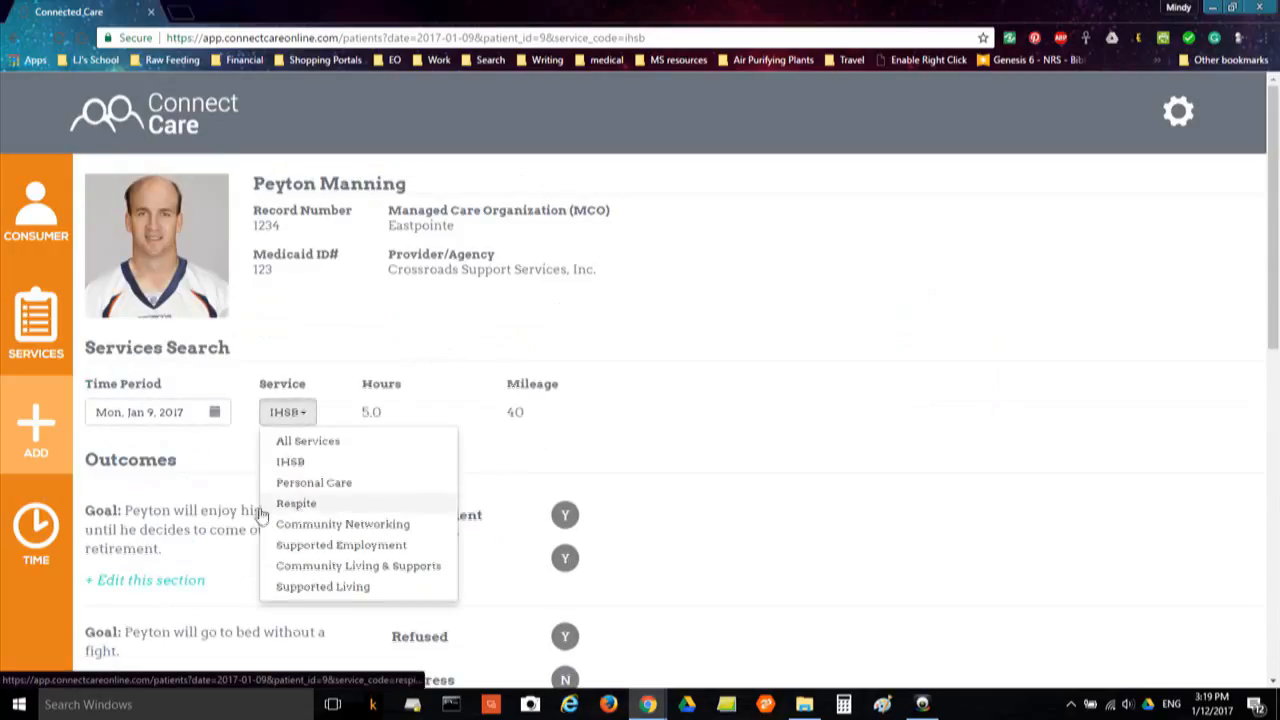
click(260, 507)
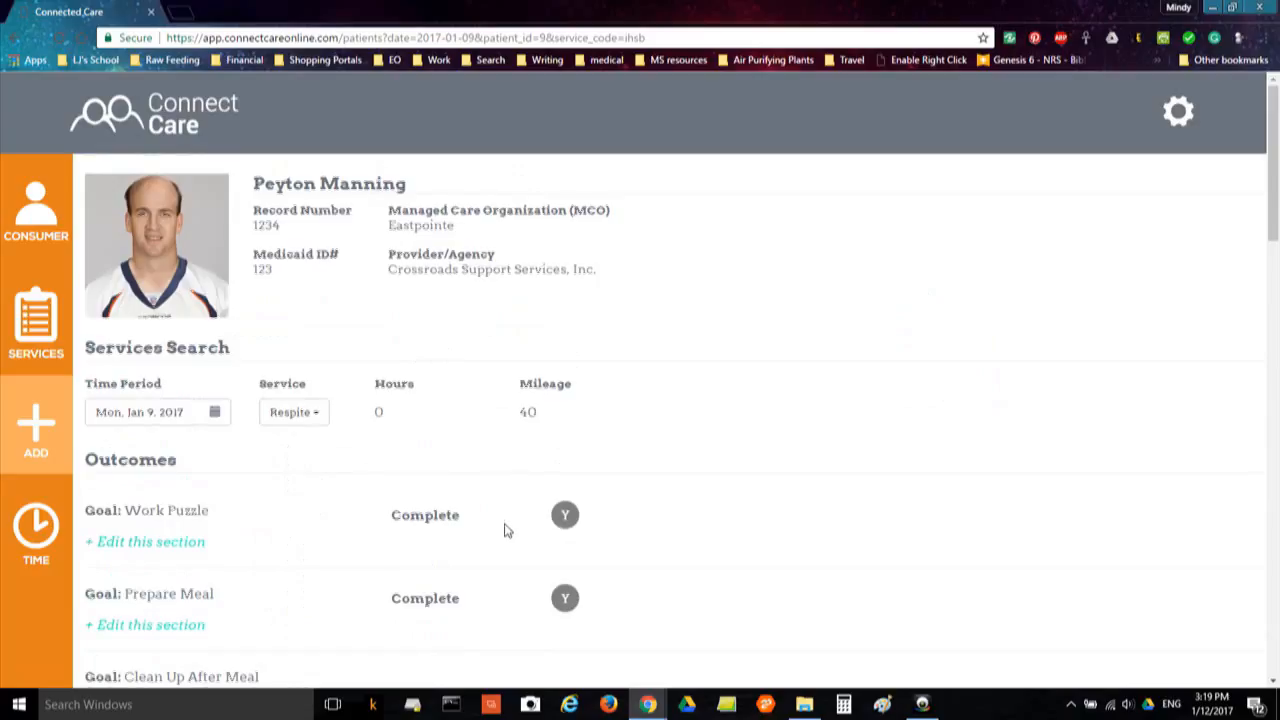
scroll(508, 537, down, 2)
scroll(512, 545, down, 15)
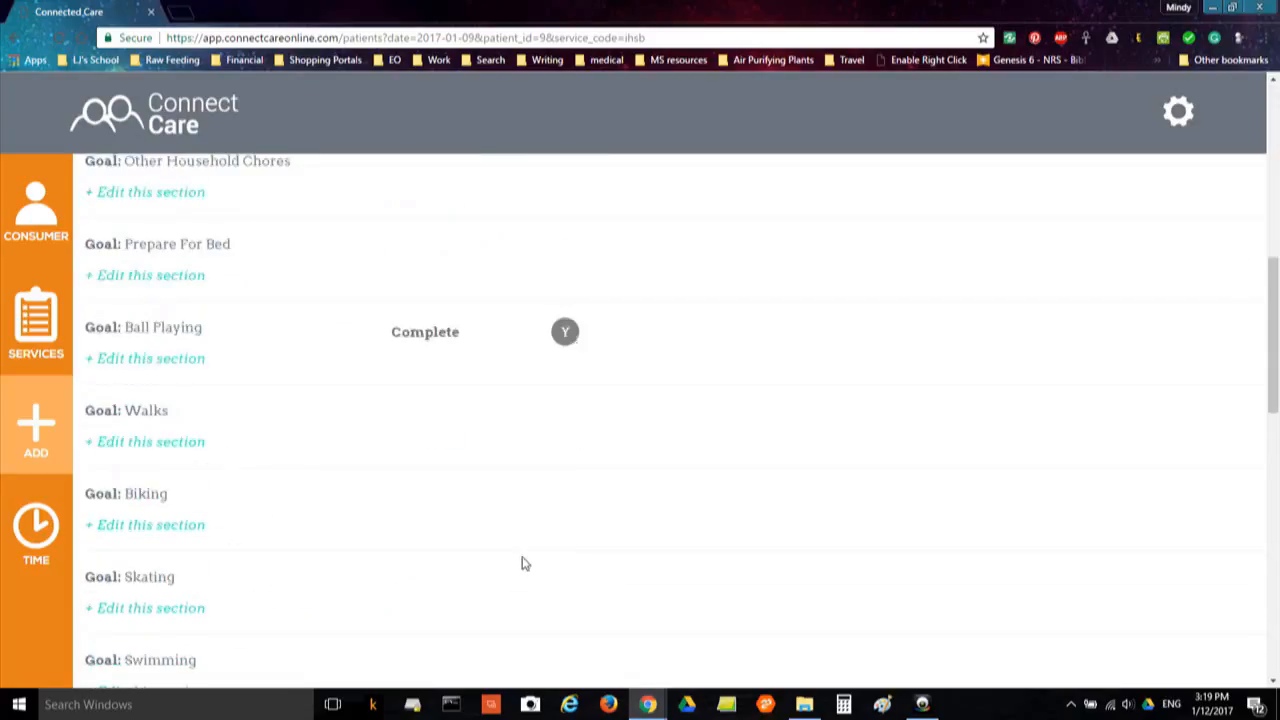
scroll(522, 560, down, 1)
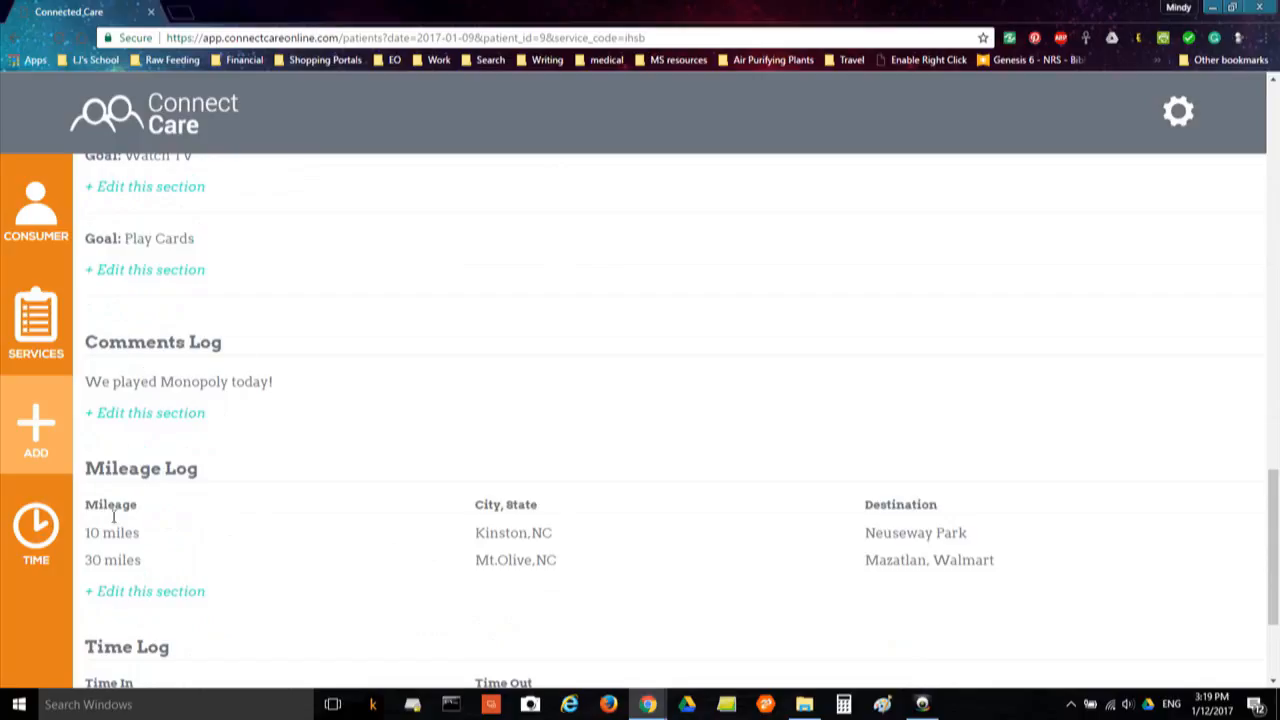
scroll(185, 553, down, 2)
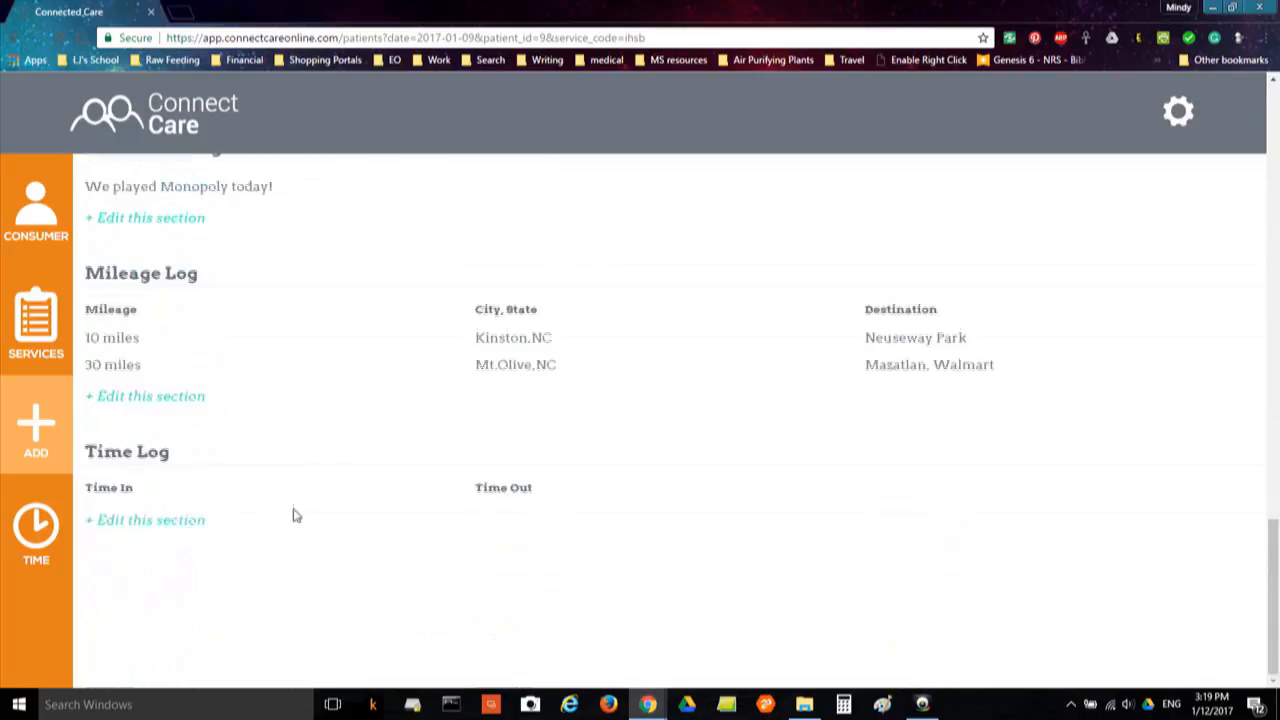
Fill in Time In 5:00 PM and Time Out 7:30 PM, then close the Time Log unsaved
click(145, 529)
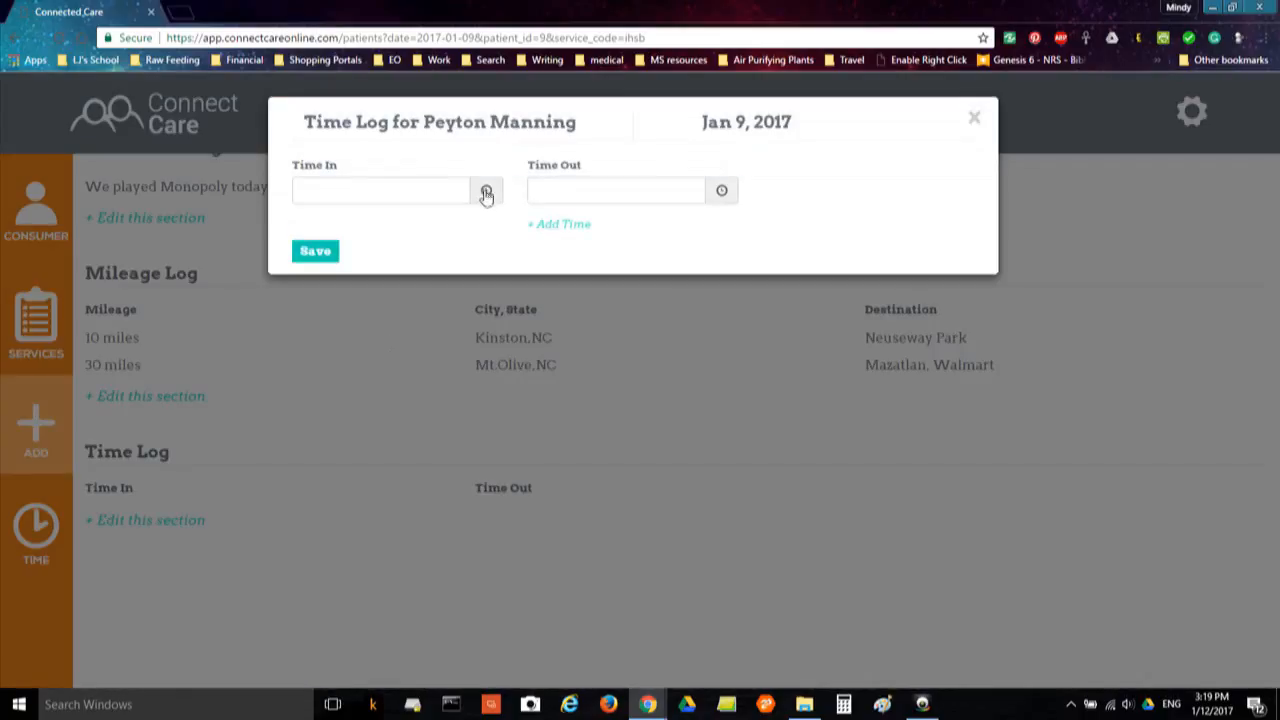
click(486, 192)
click(501, 301)
click(500, 289)
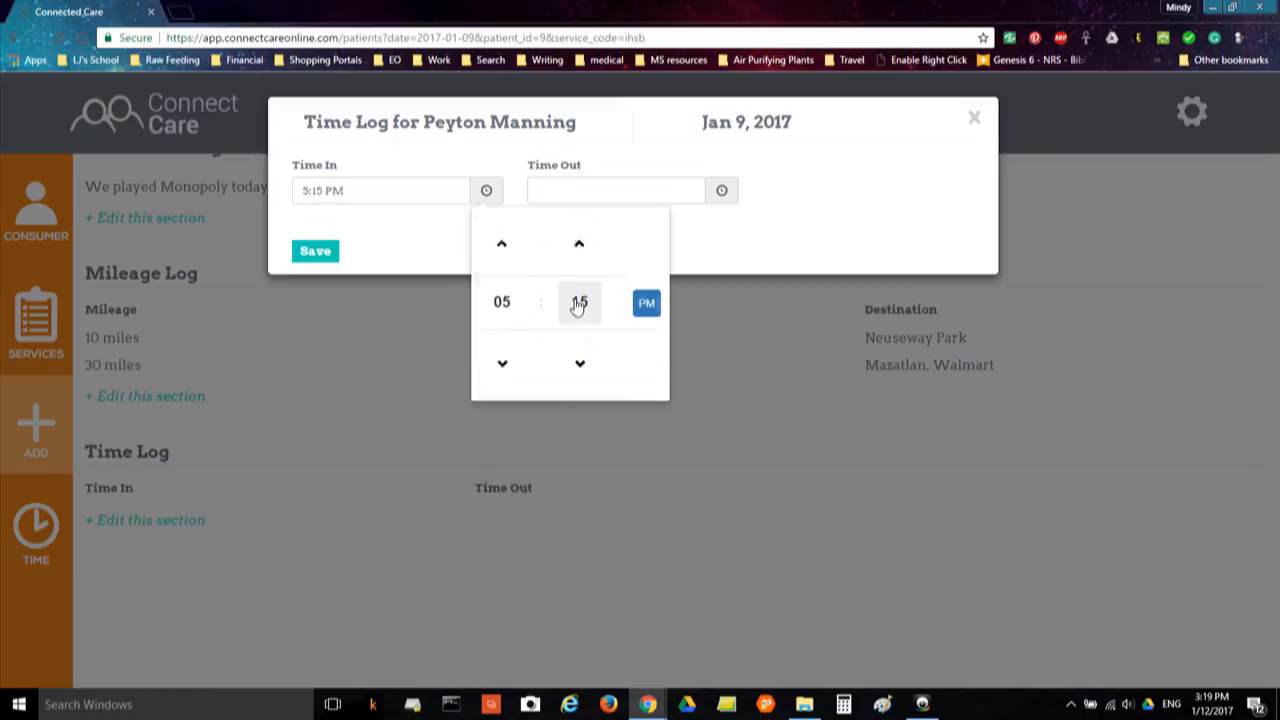
click(579, 302)
click(494, 246)
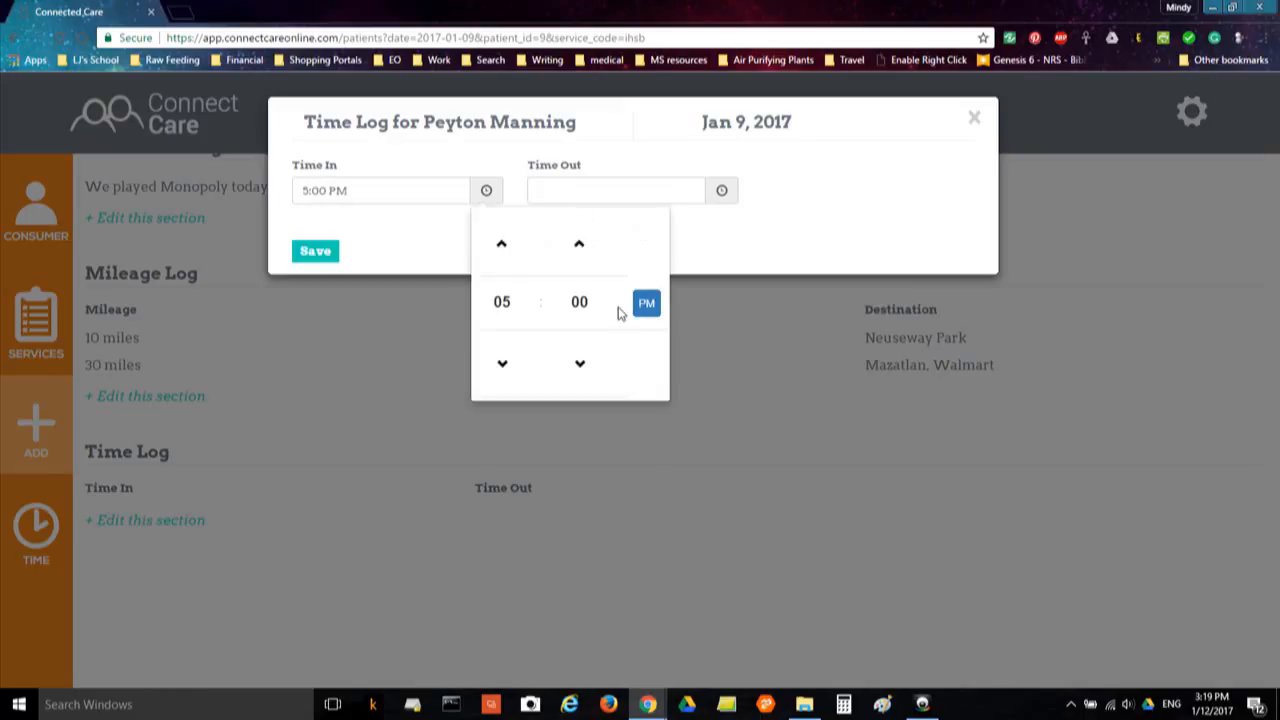
click(721, 191)
click(737, 299)
click(830, 288)
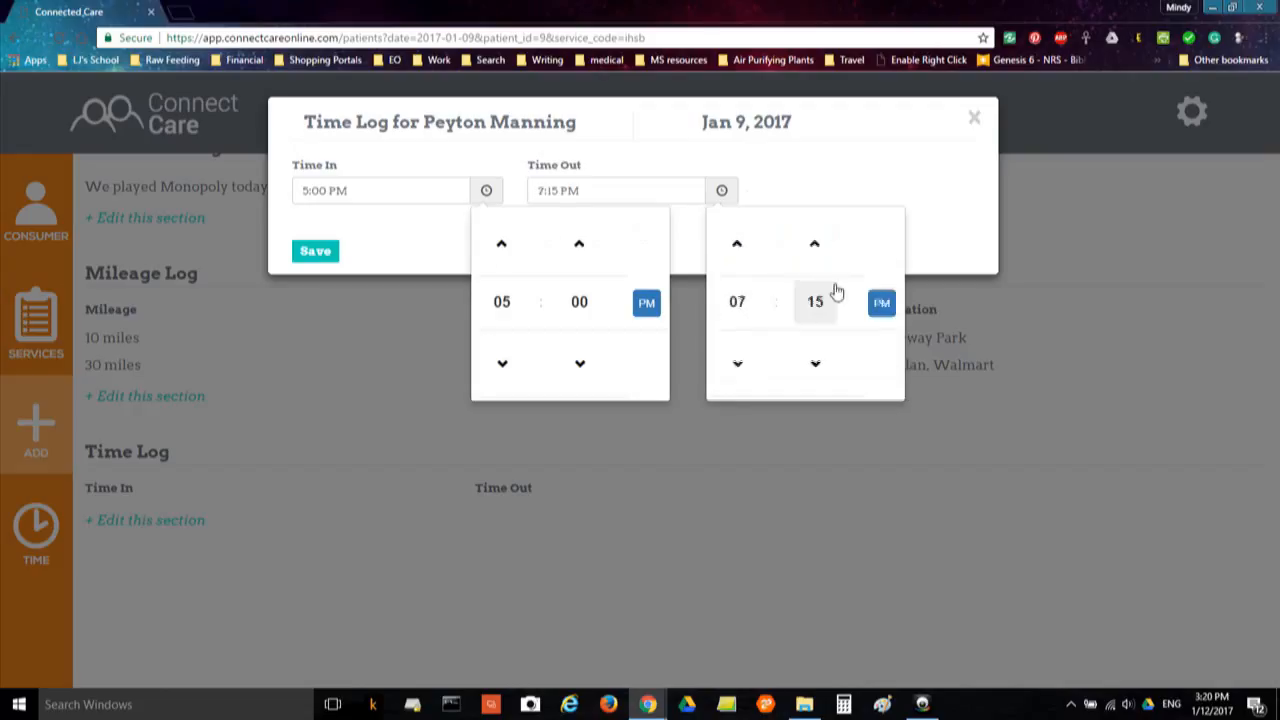
click(815, 303)
click(836, 244)
click(497, 409)
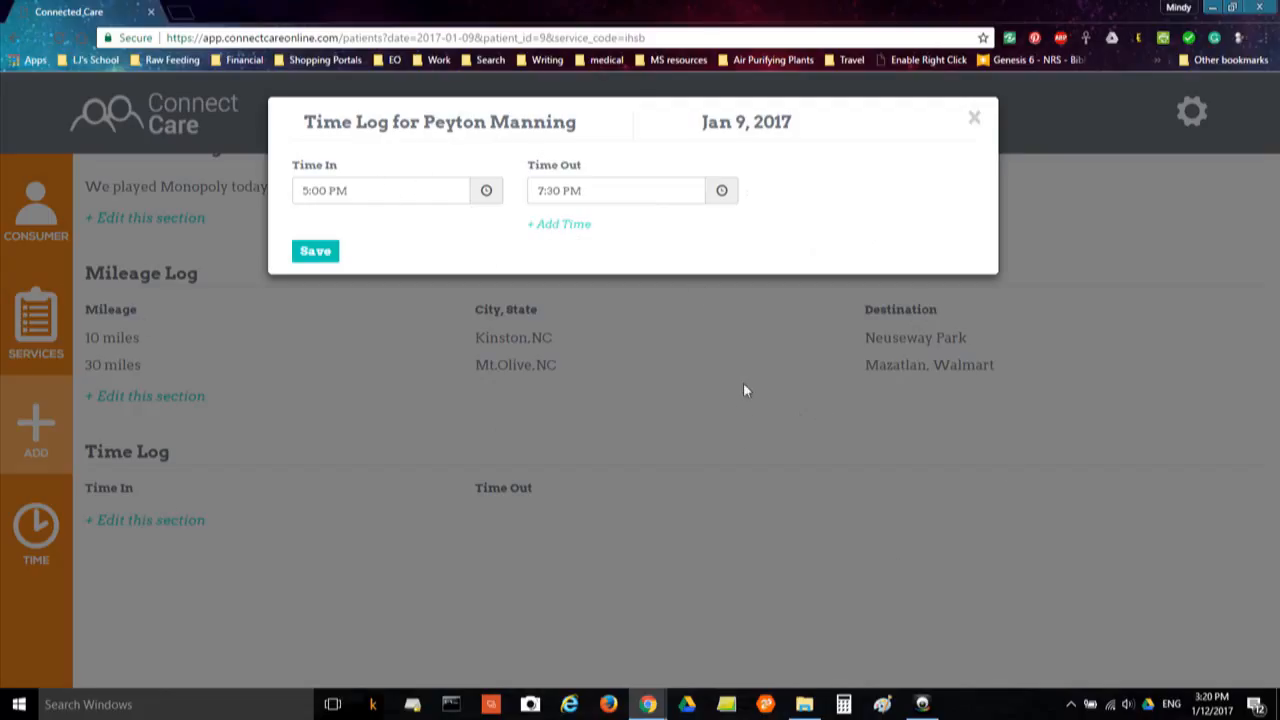
click(620, 470)
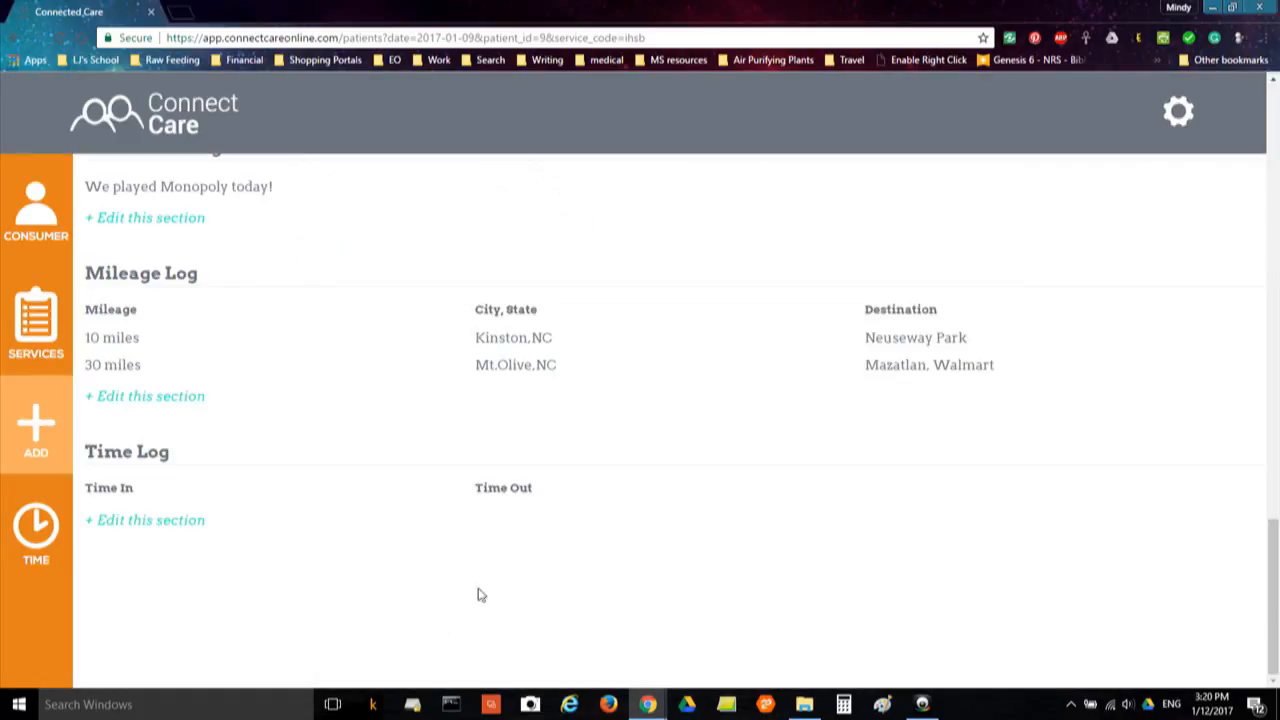
Re-enter the Jan 9 time as 5:00 PM to 7:30 PM and save it
click(178, 525)
click(487, 191)
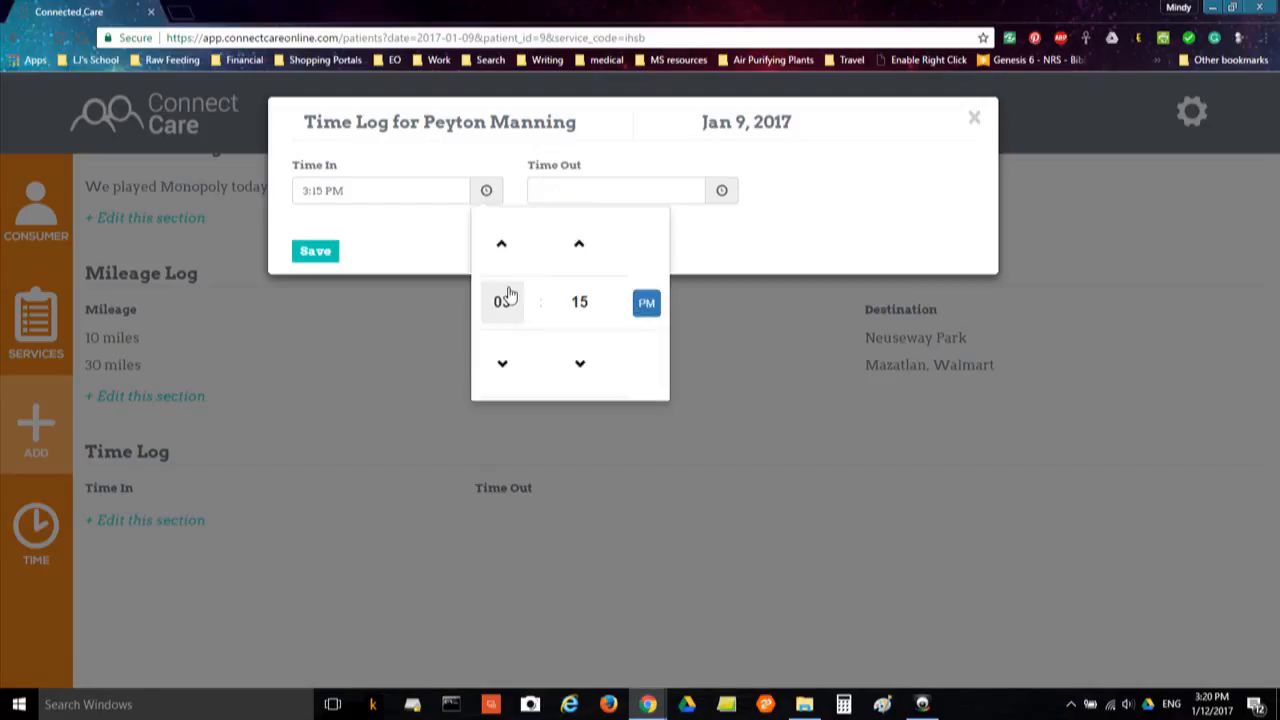
click(500, 297)
click(499, 290)
click(578, 305)
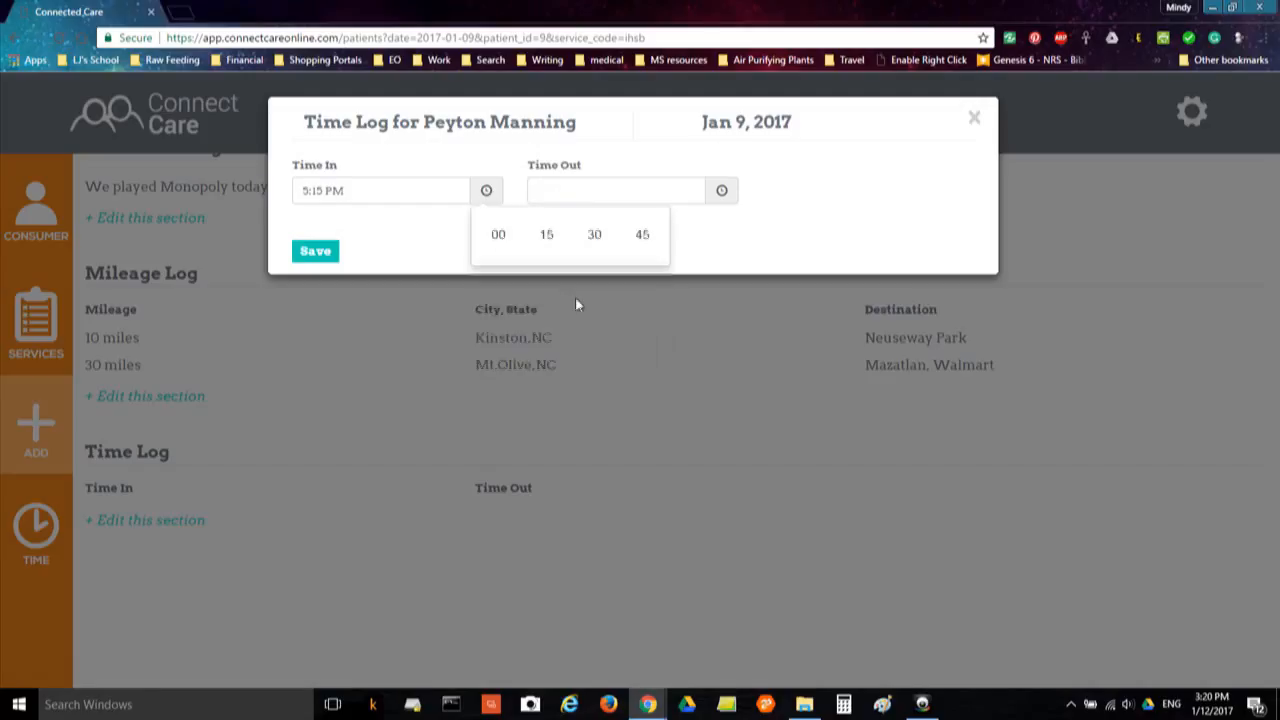
click(500, 236)
click(722, 190)
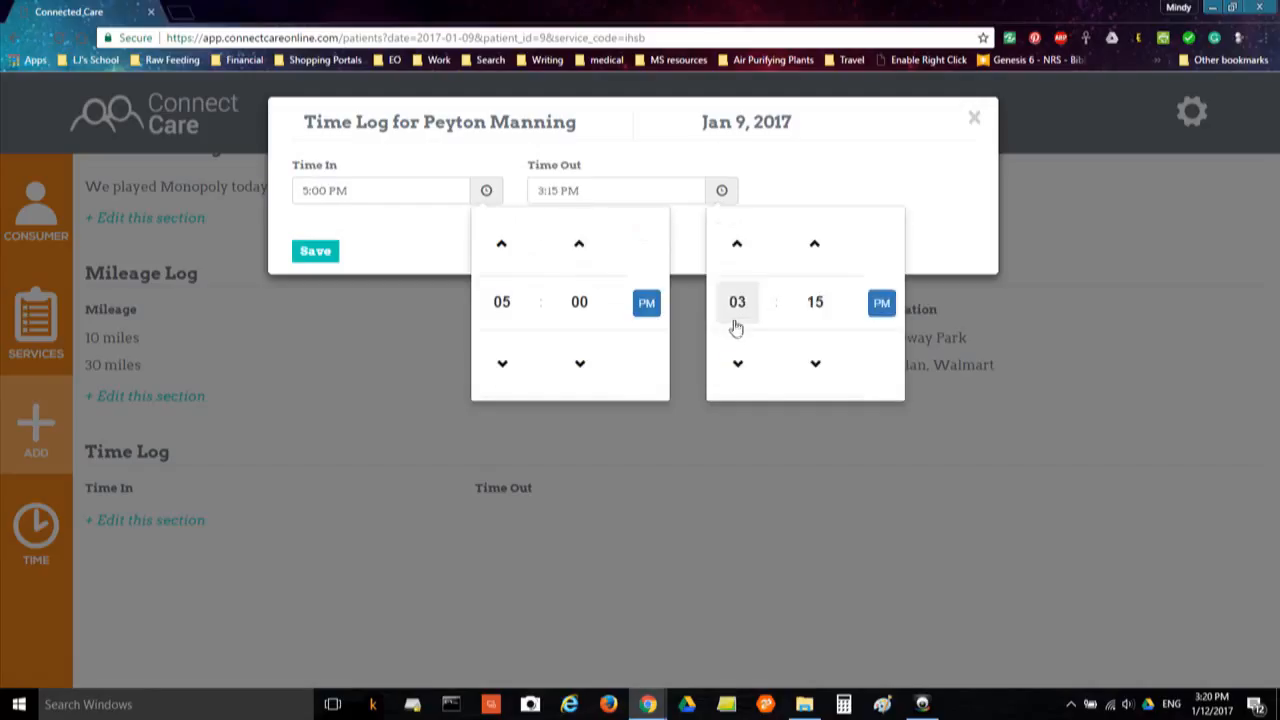
click(737, 302)
click(818, 300)
click(820, 300)
click(829, 234)
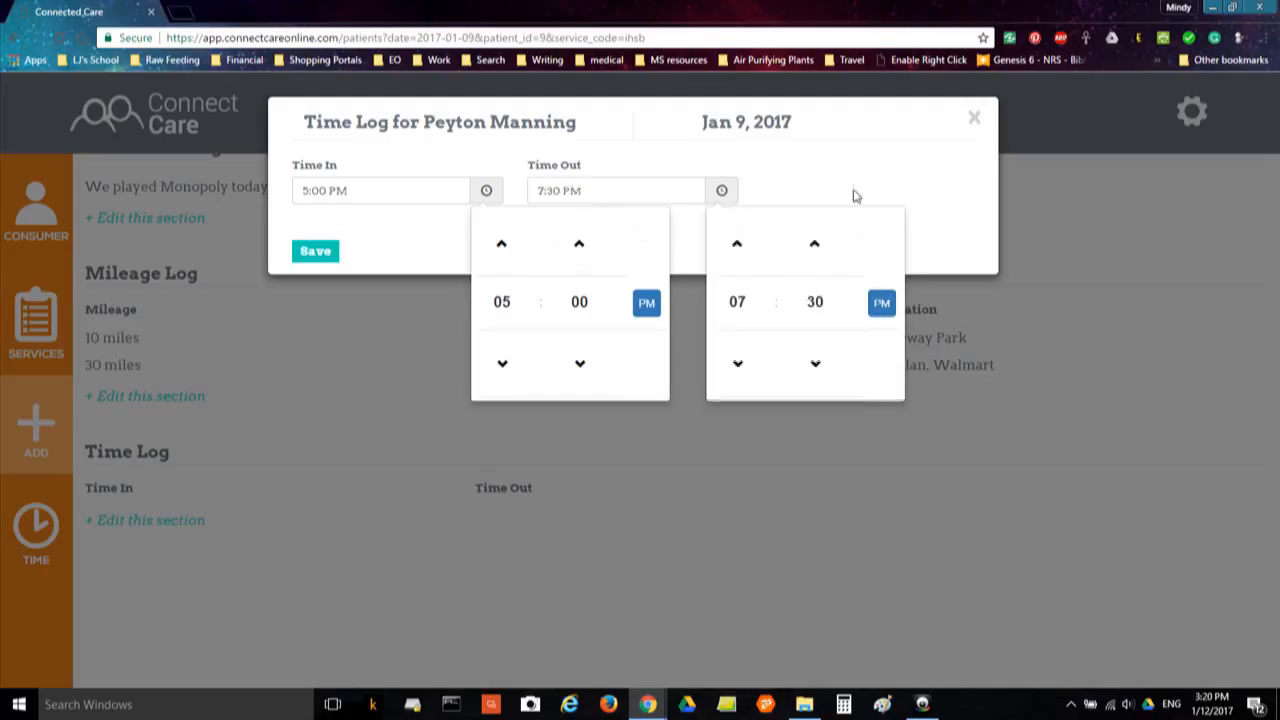
click(855, 190)
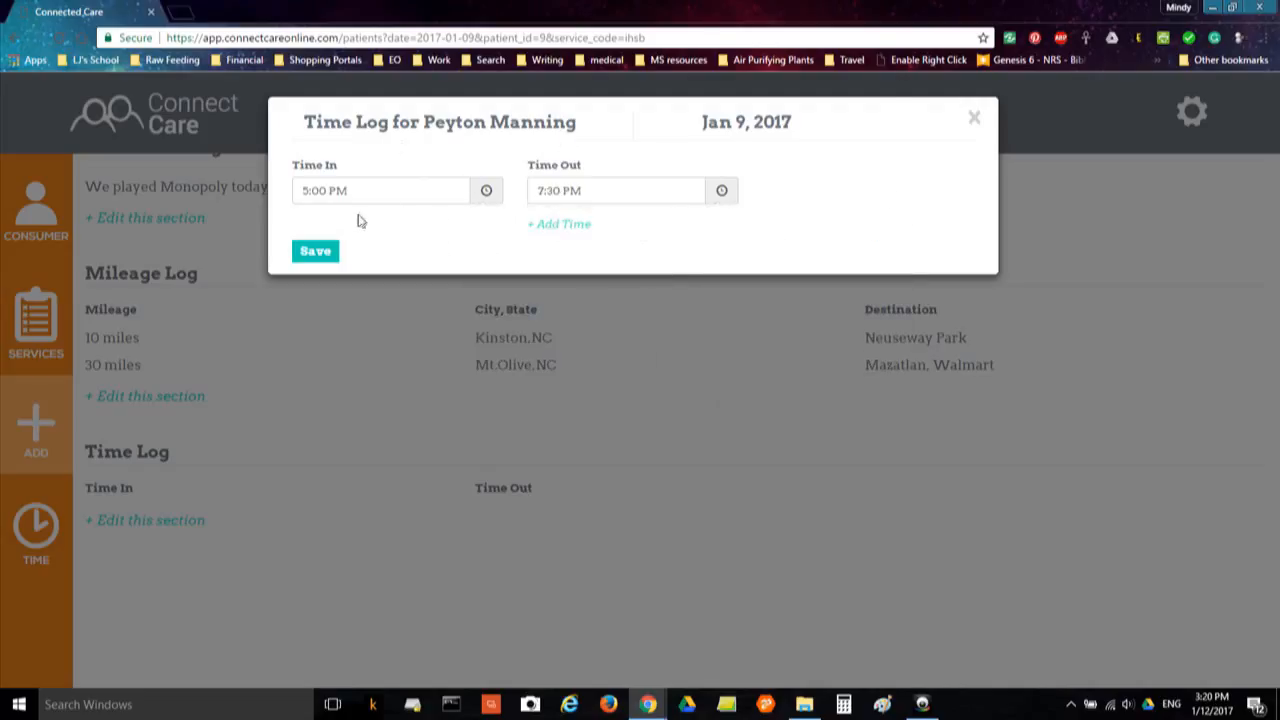
click(326, 251)
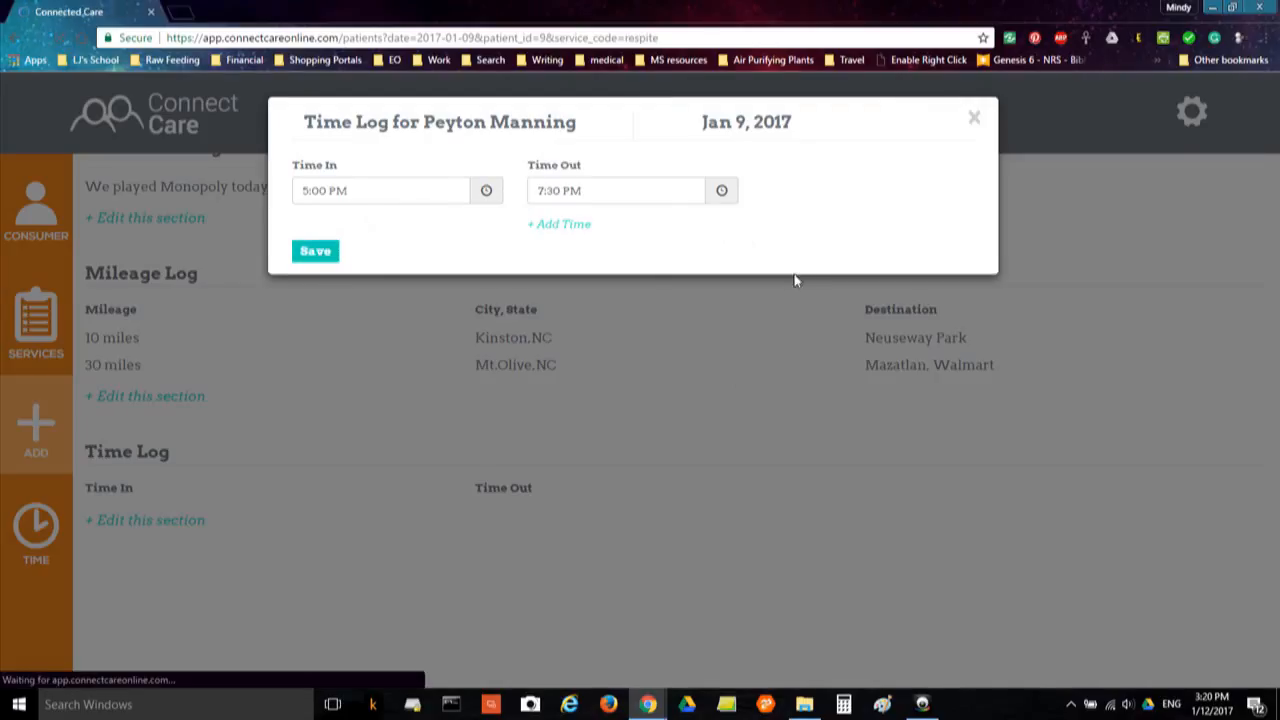
Scroll through the Time Log to confirm the saved 5:00–7:30 PM entry
scroll(785, 292, down, 10)
scroll(545, 519, up, 8)
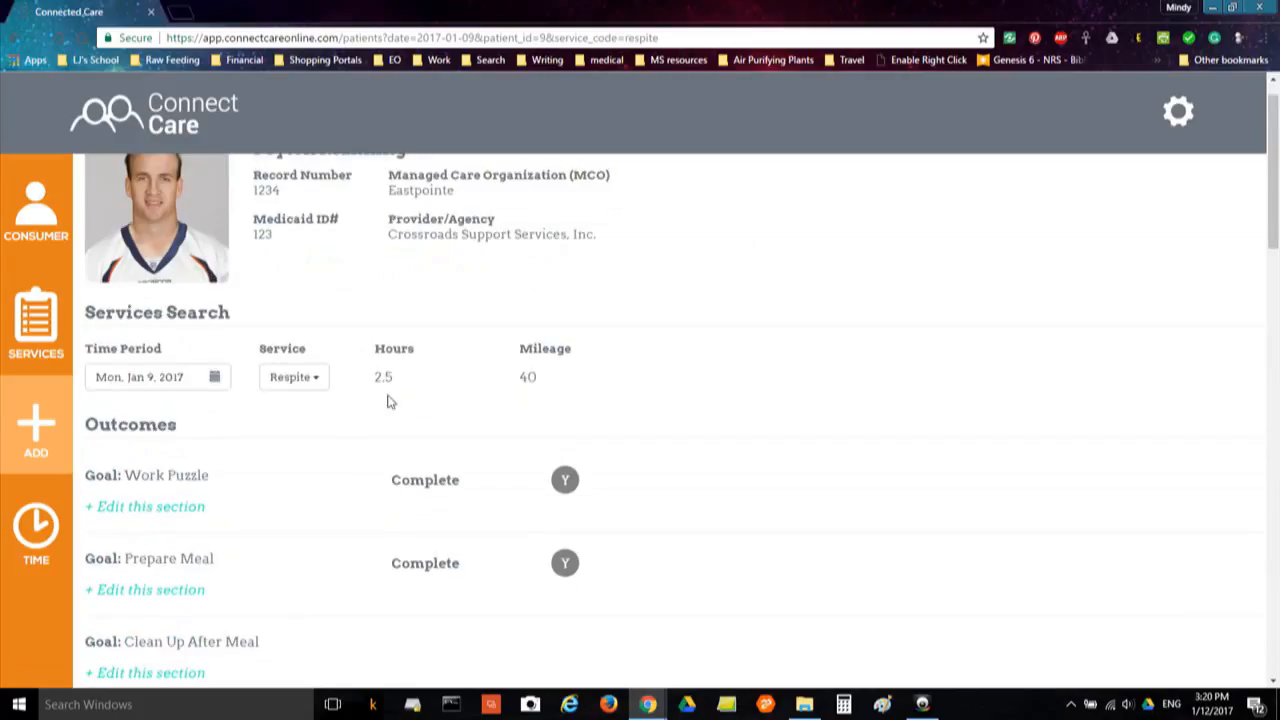
scroll(429, 457, down, 12)
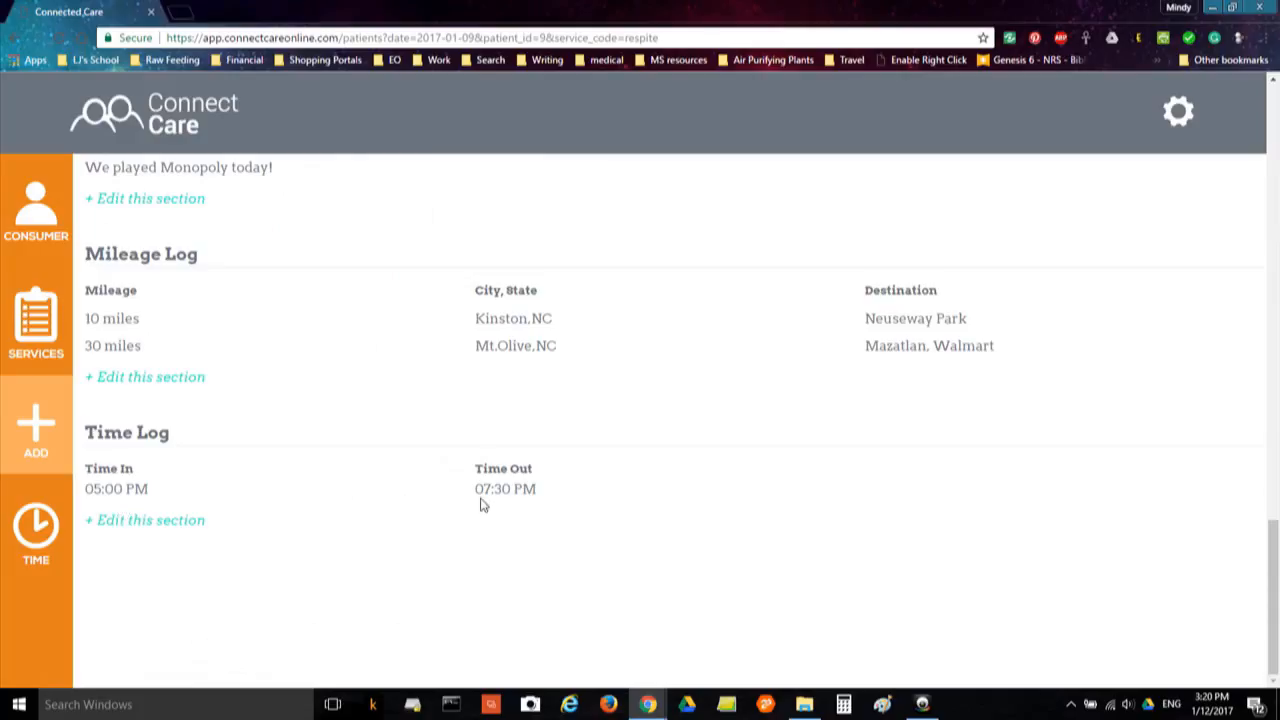
scroll(490, 492, up, 12)
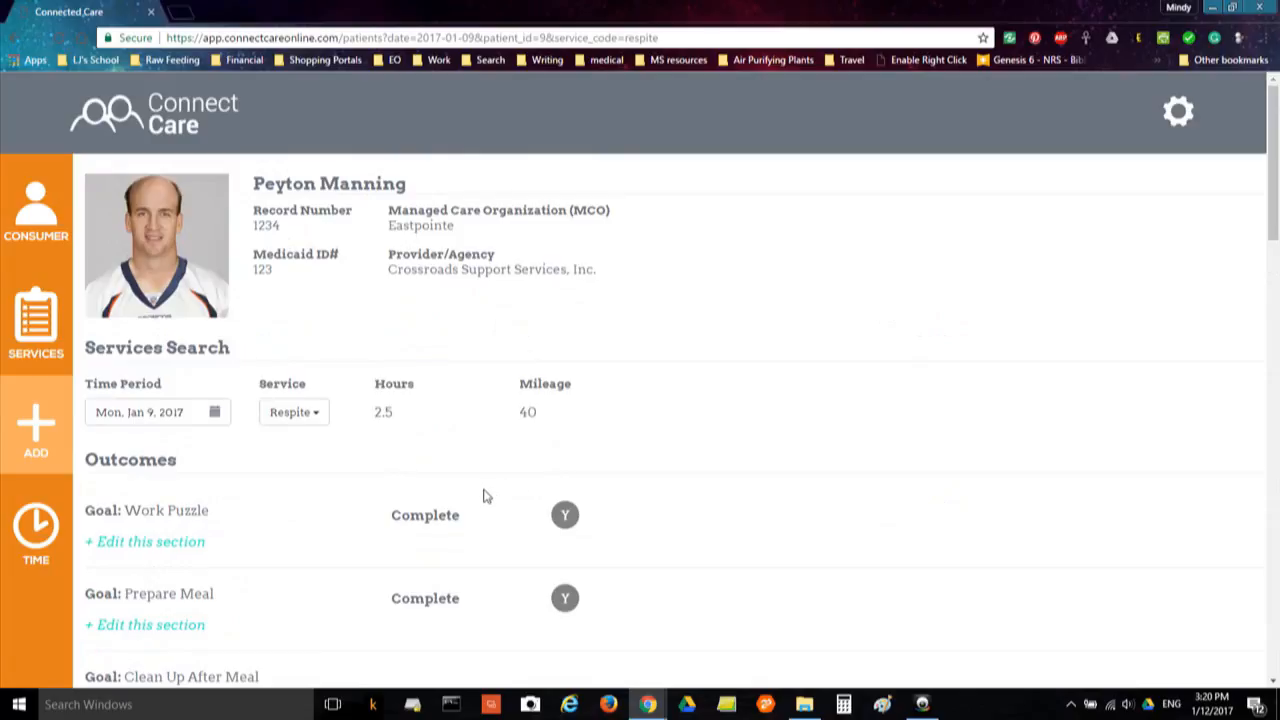
Change the time period to Tue, Jan 10, 2017 and the service to IHSB
click(214, 422)
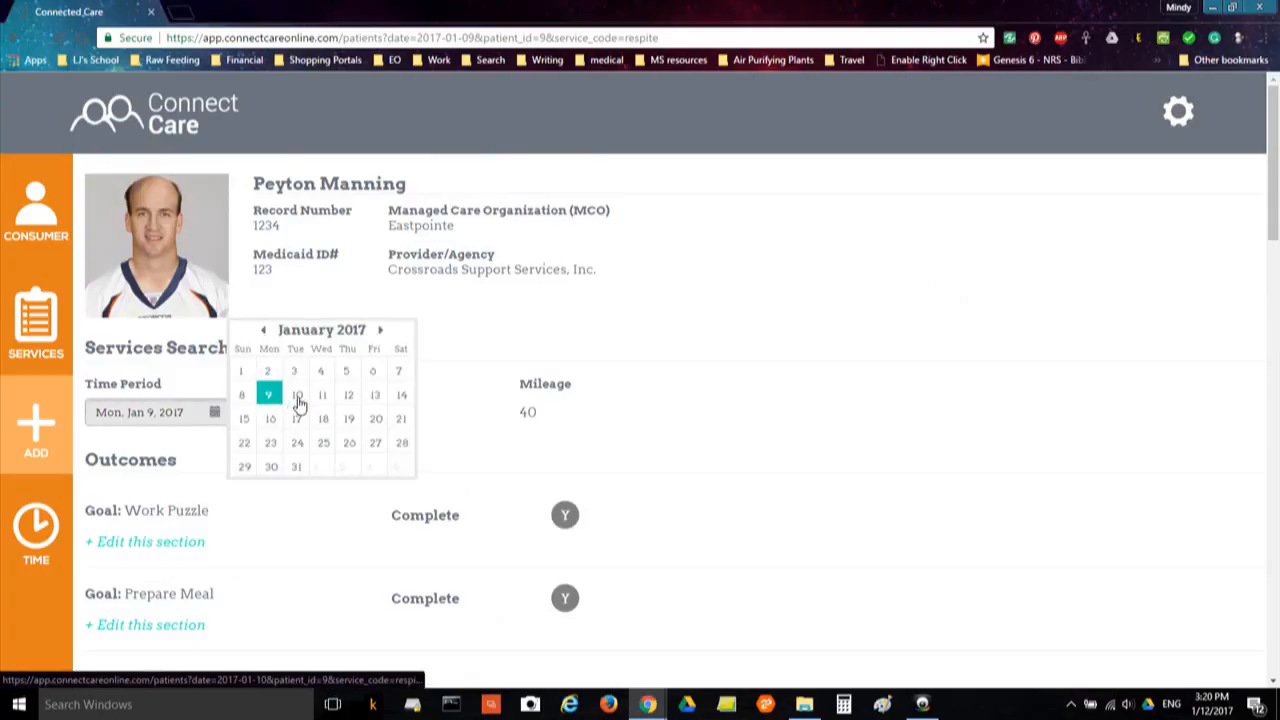
click(298, 397)
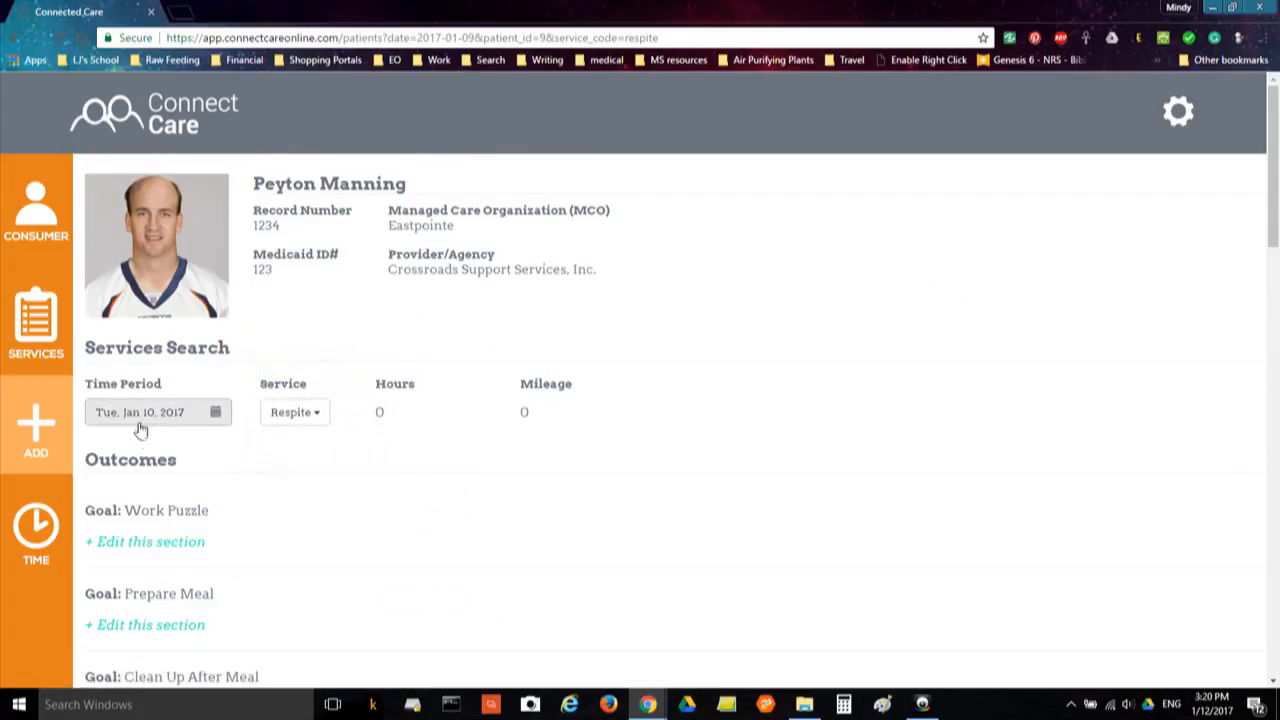
click(312, 418)
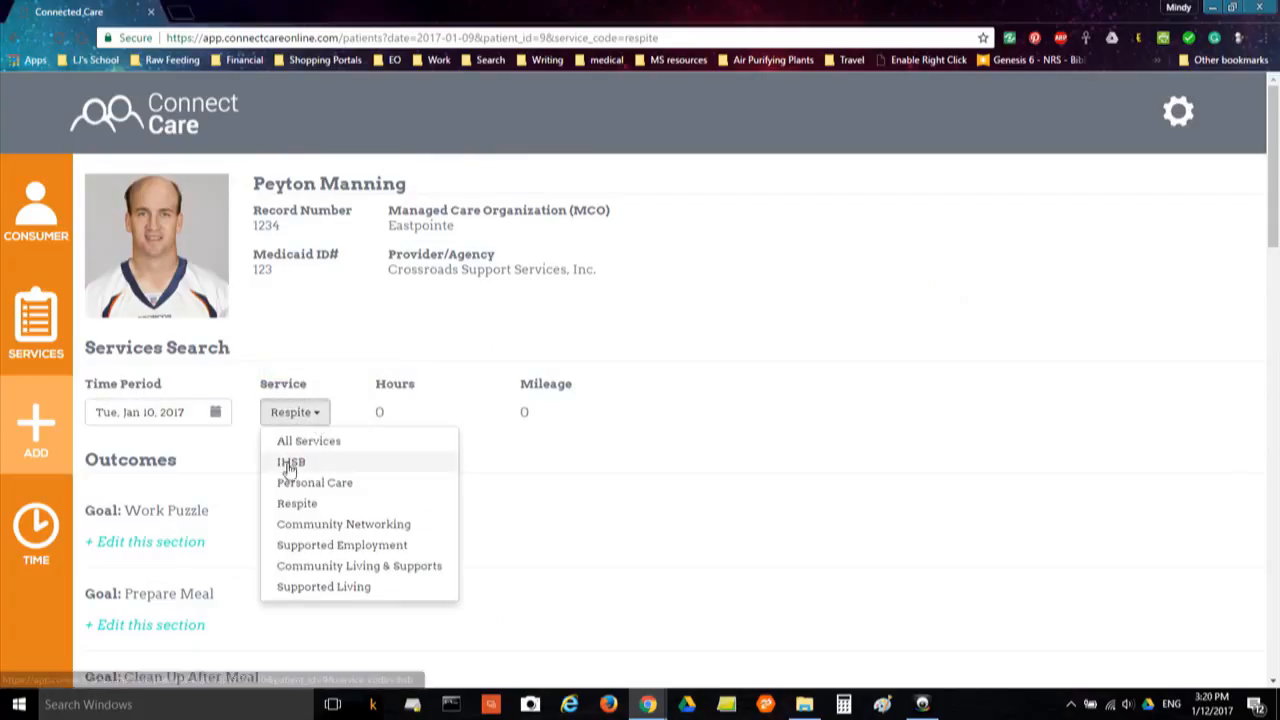
click(290, 466)
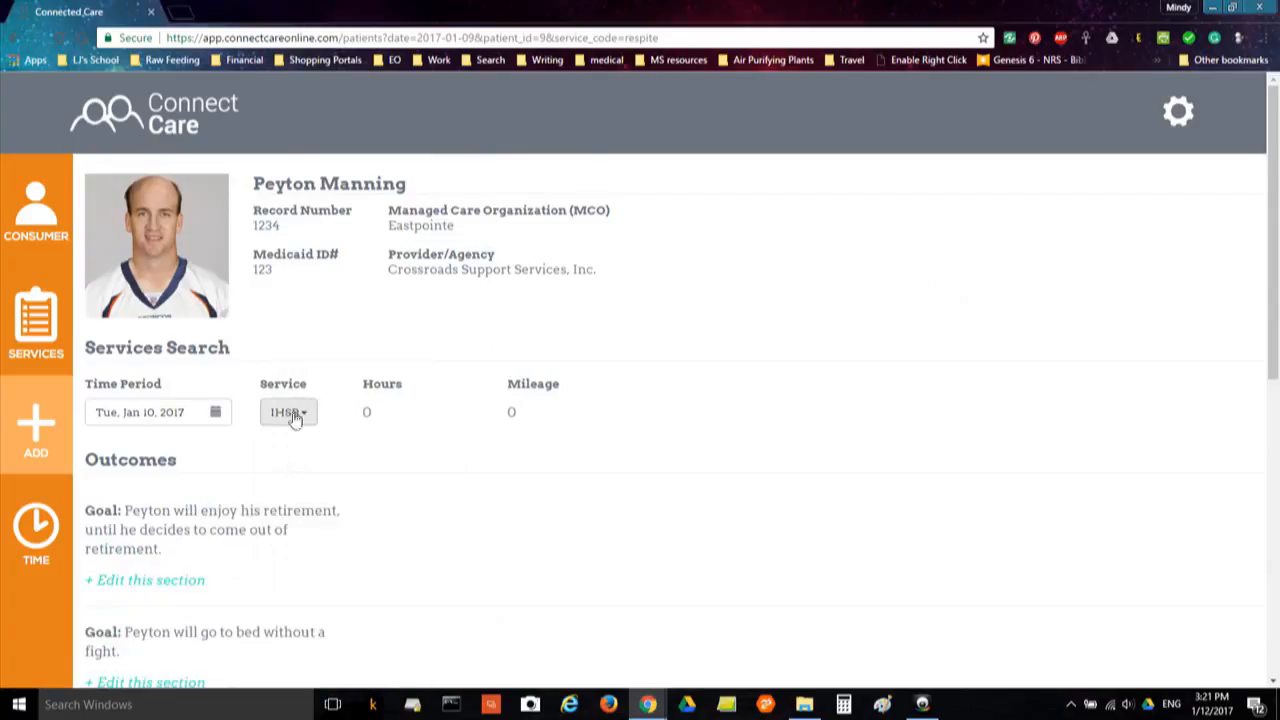
Set the go-to-bed goal's Independent Response and Progress both to Y
scroll(320, 440, down, 4)
scroll(309, 420, up, 3)
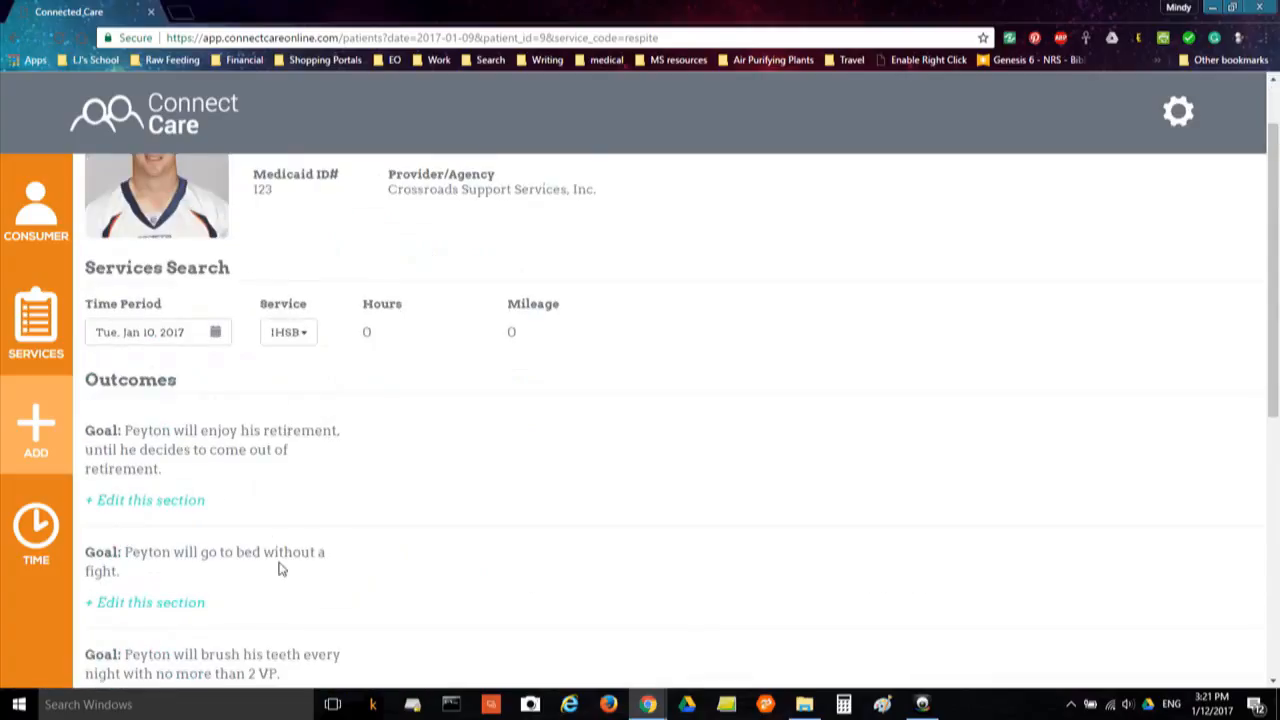
scroll(290, 550, down, 3)
scroll(310, 535, down, 1)
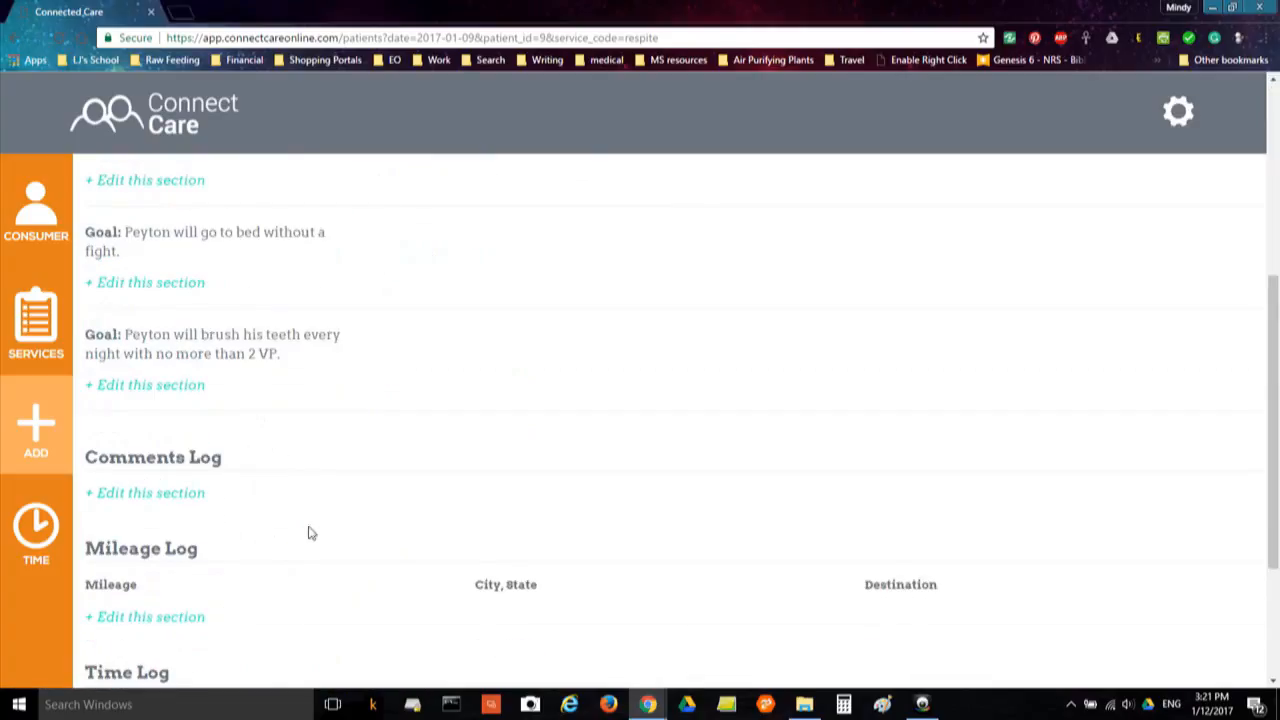
click(166, 283)
click(474, 205)
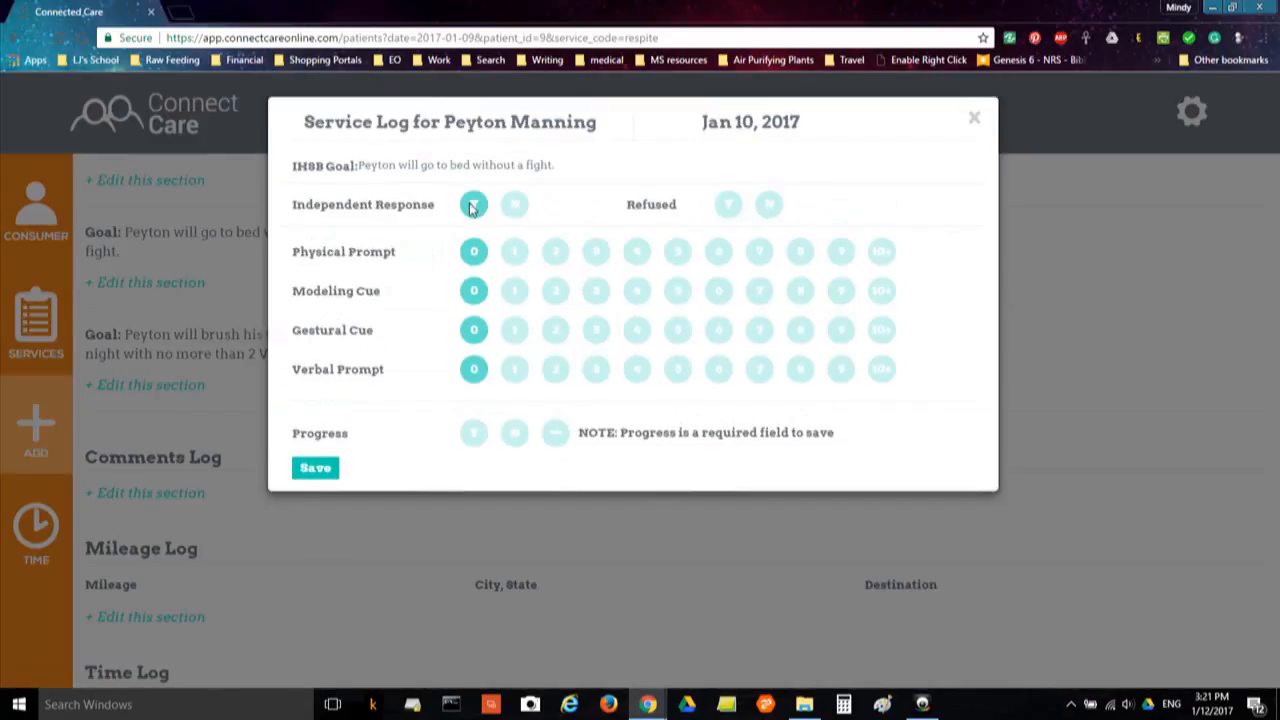
click(474, 432)
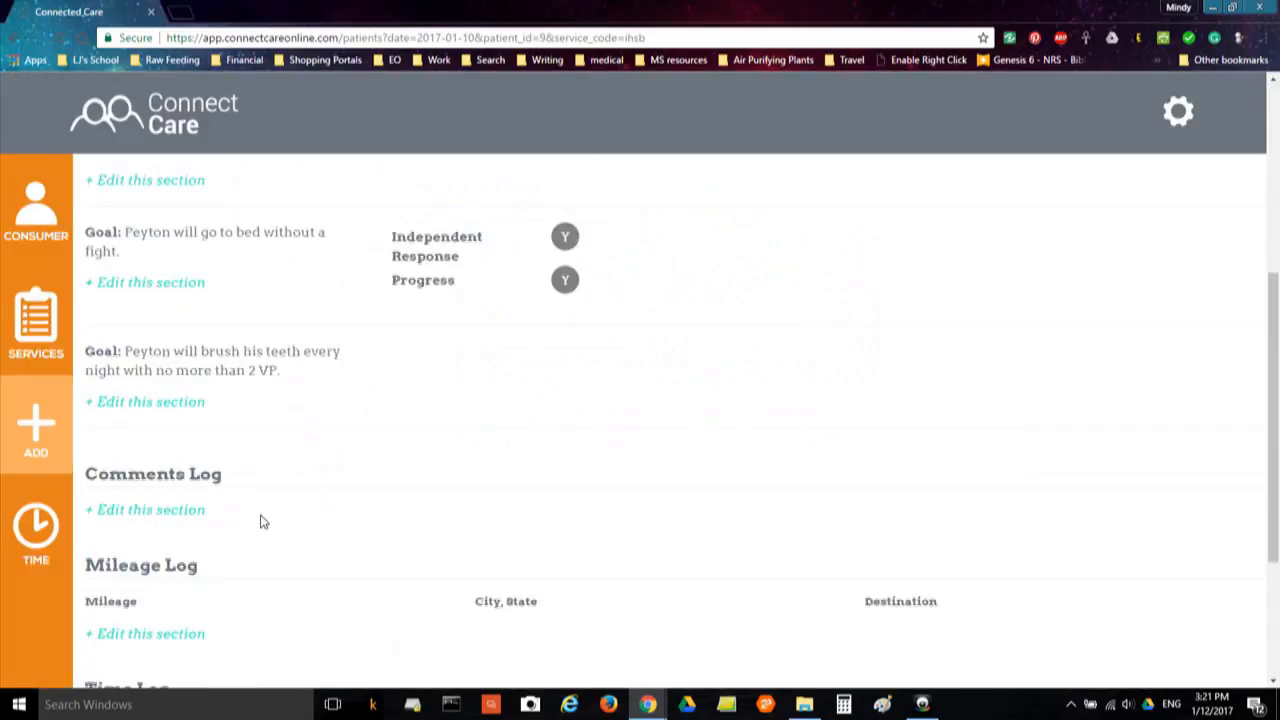
Log the Jan 10 IHSB time from 11:15 AM to 3:15 PM and save it
scroll(260, 521, down, 3)
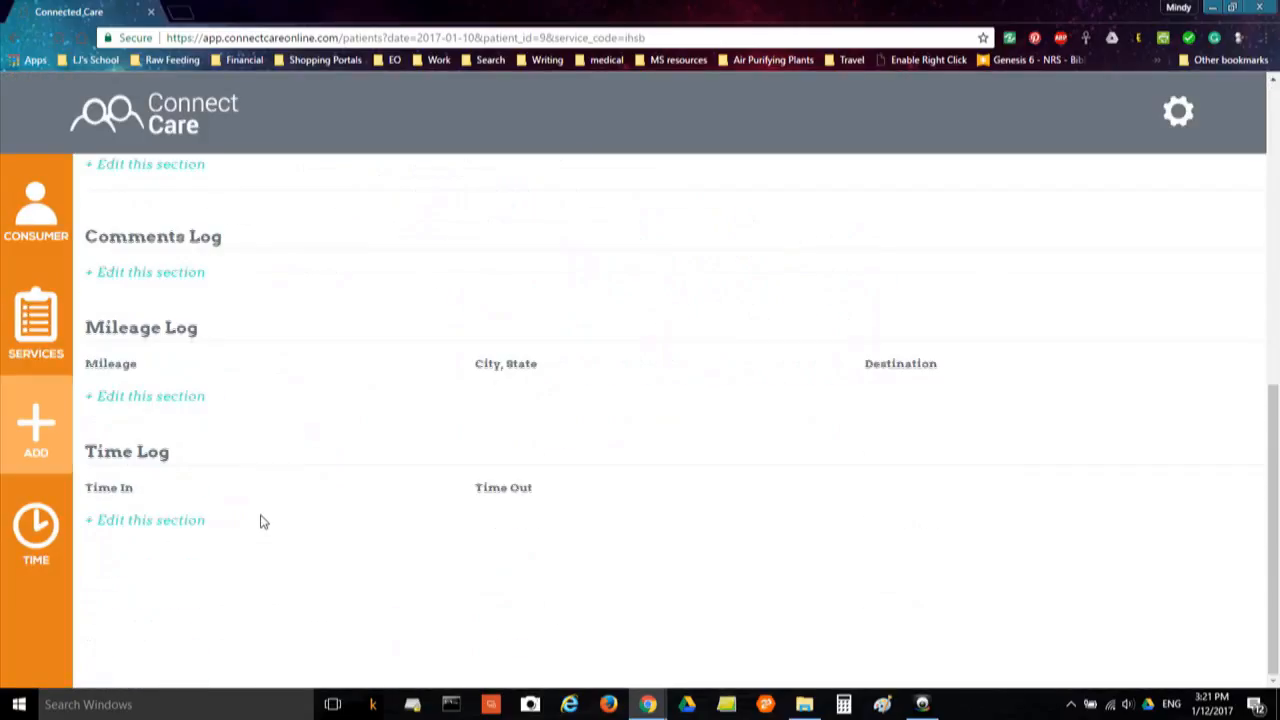
click(191, 522)
click(486, 191)
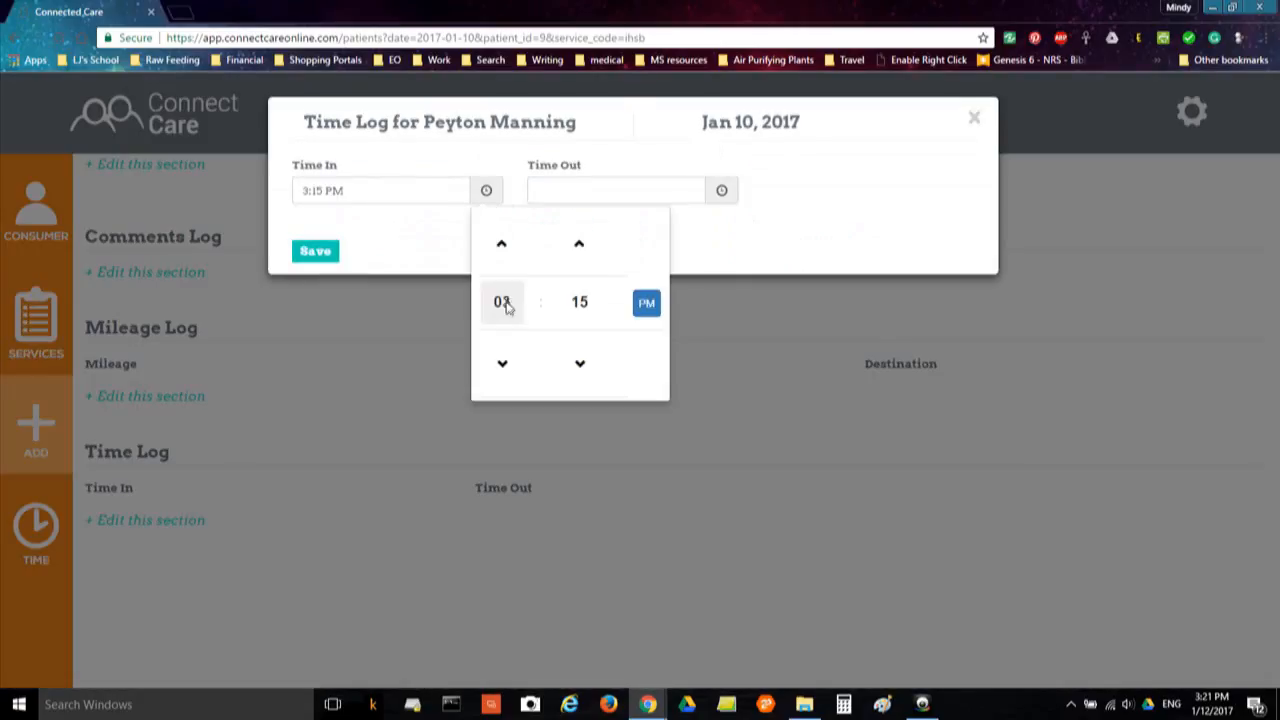
click(502, 303)
click(603, 340)
click(647, 302)
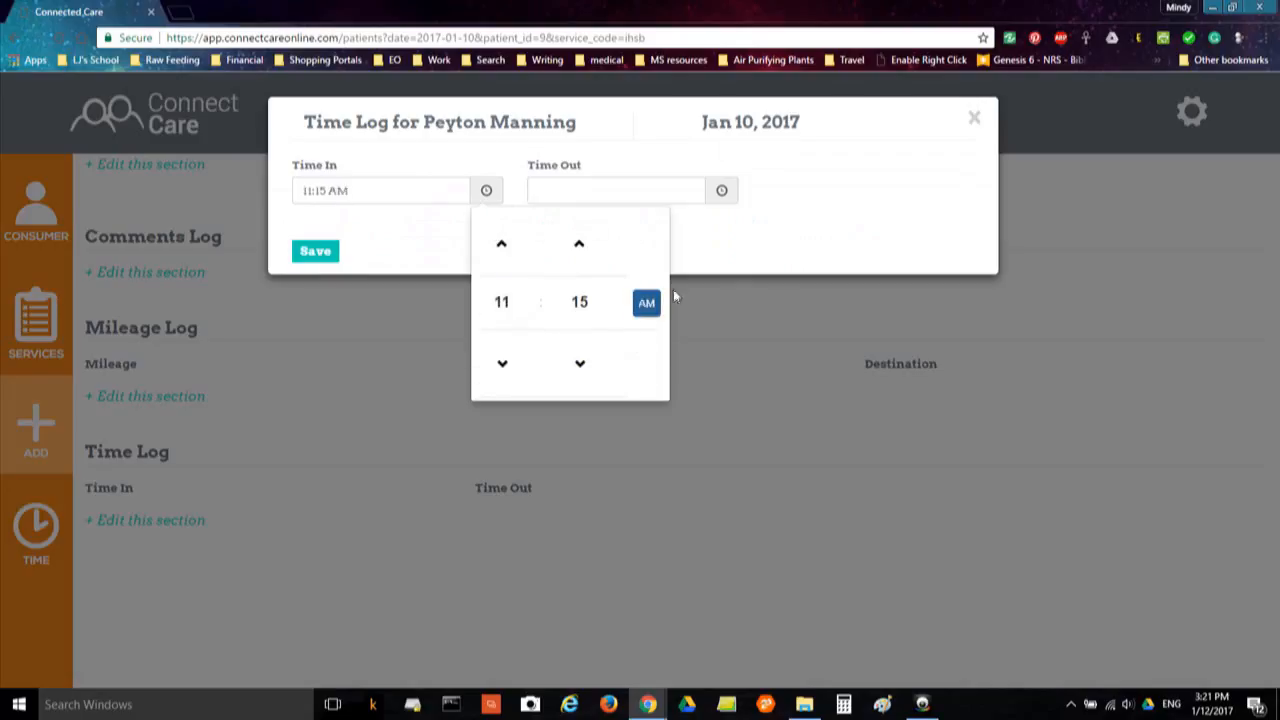
click(730, 196)
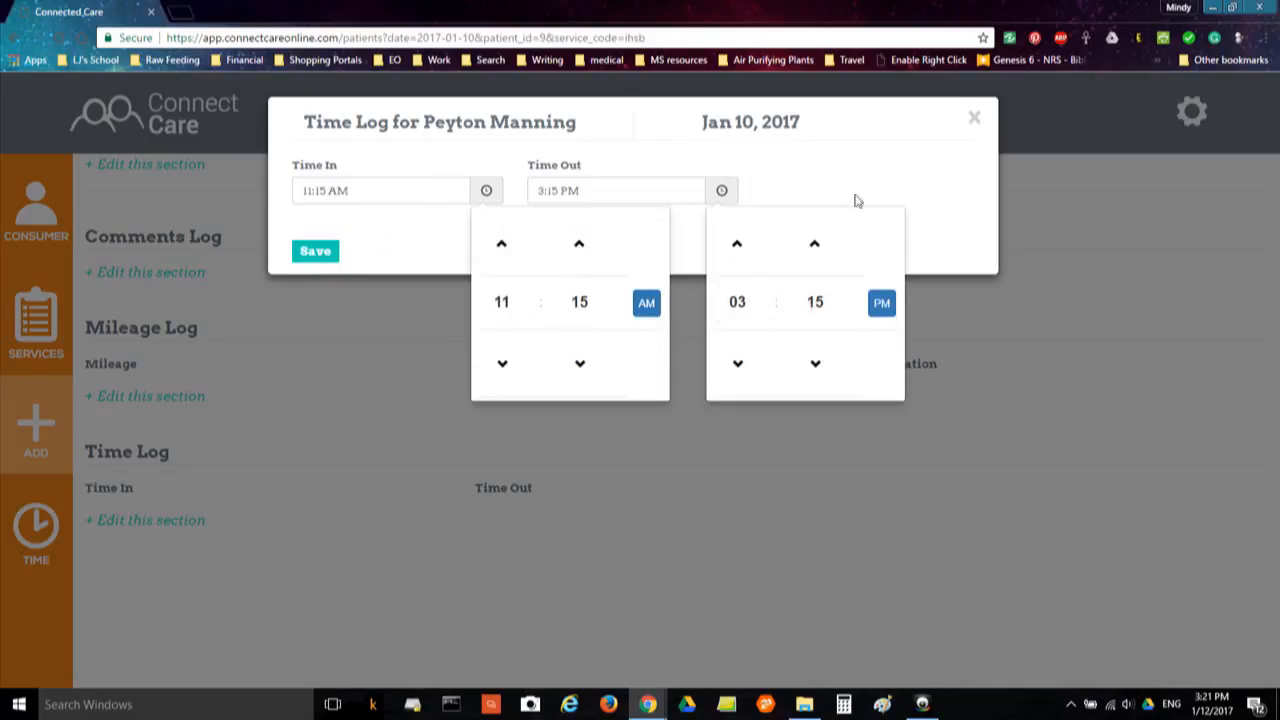
click(745, 191)
click(320, 256)
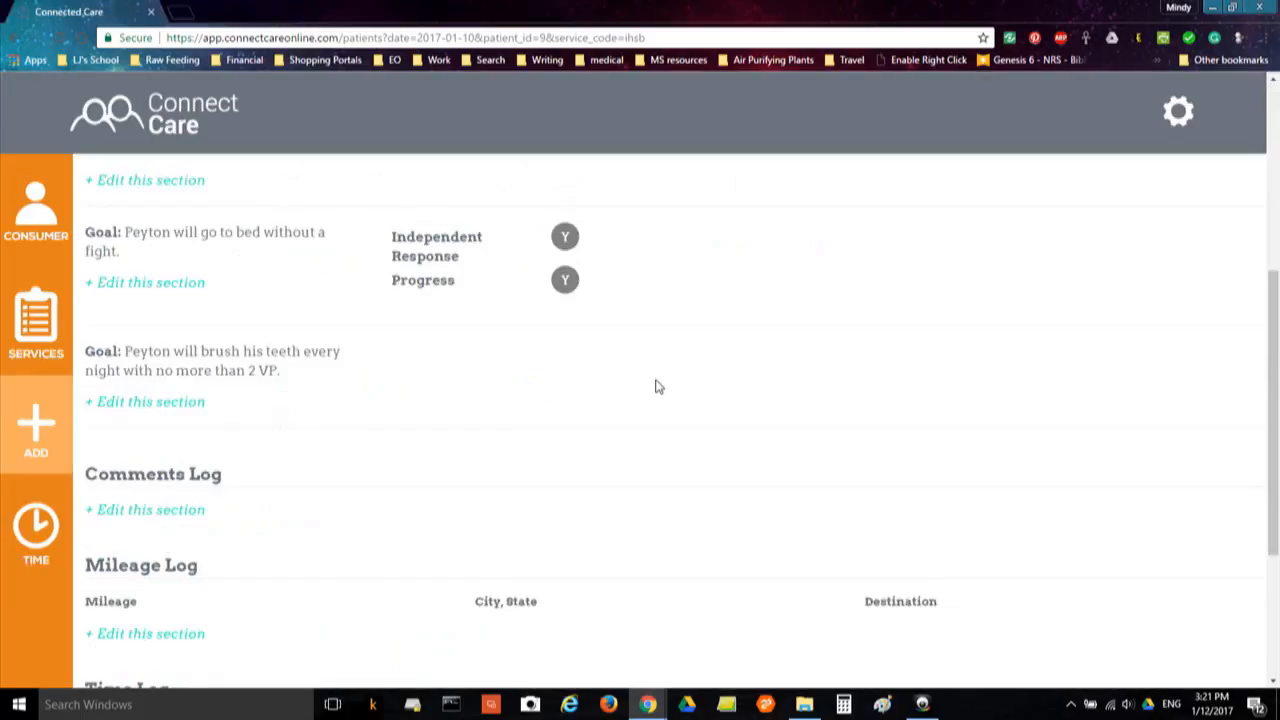
scroll(657, 392, down, 1)
scroll(655, 391, up, 5)
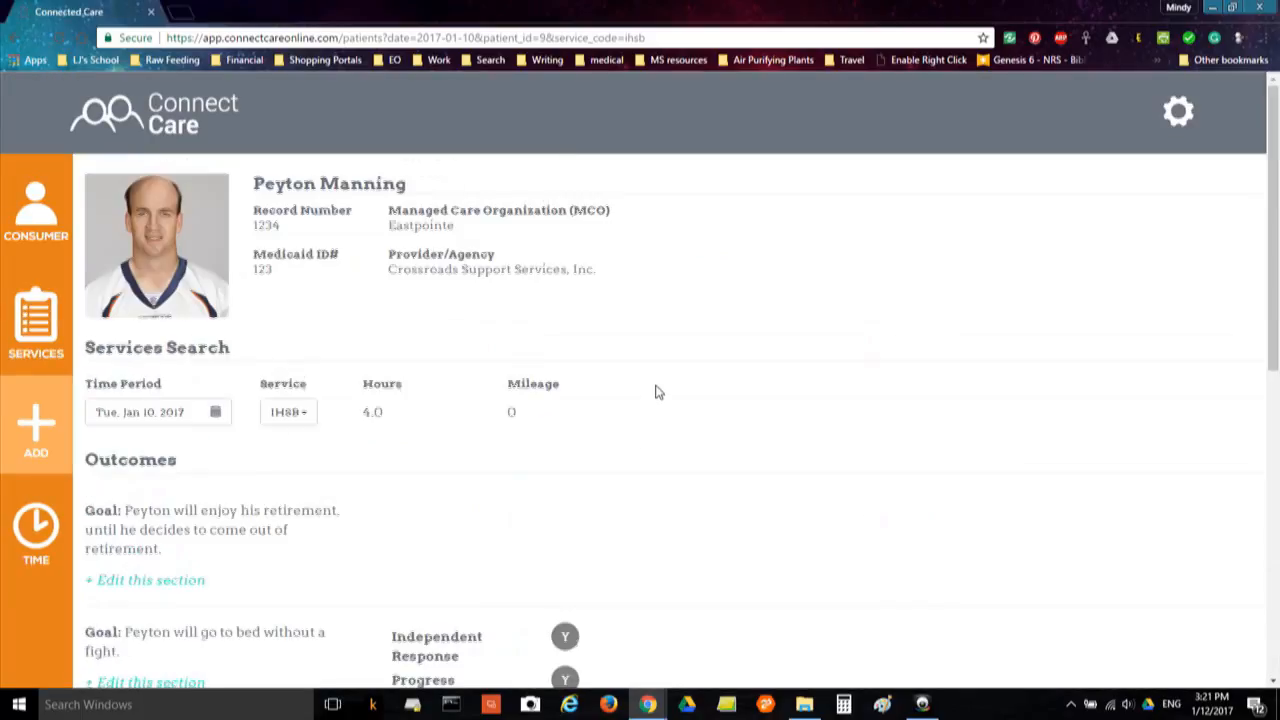
Switch the Jan 10 view to Respite and mark the Walks goal complete
click(291, 417)
click(297, 505)
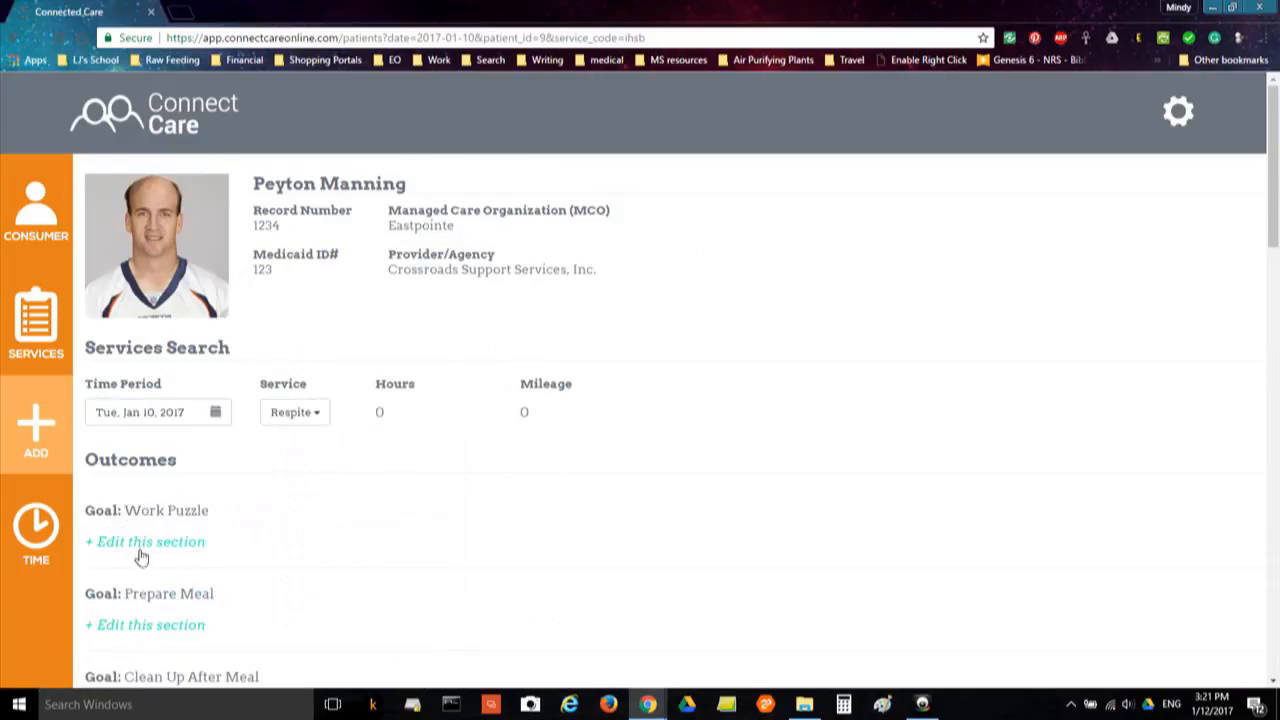
scroll(260, 535, down, 5)
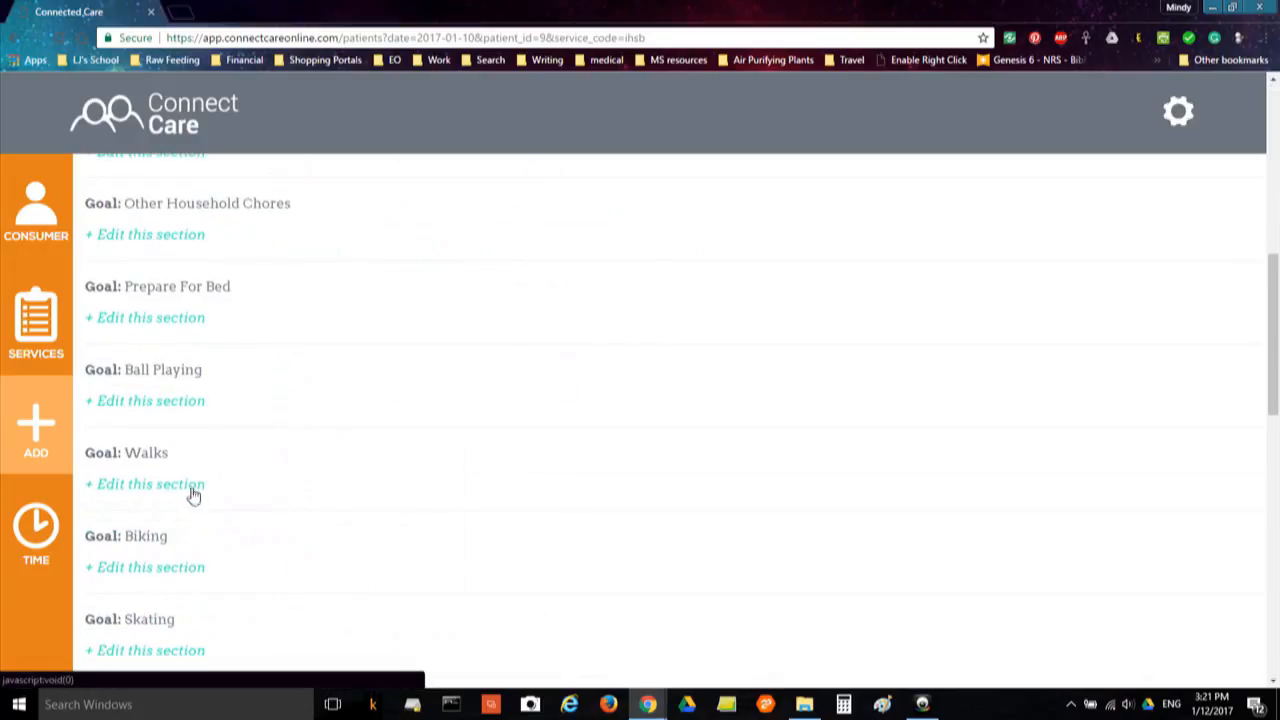
click(198, 486)
click(453, 196)
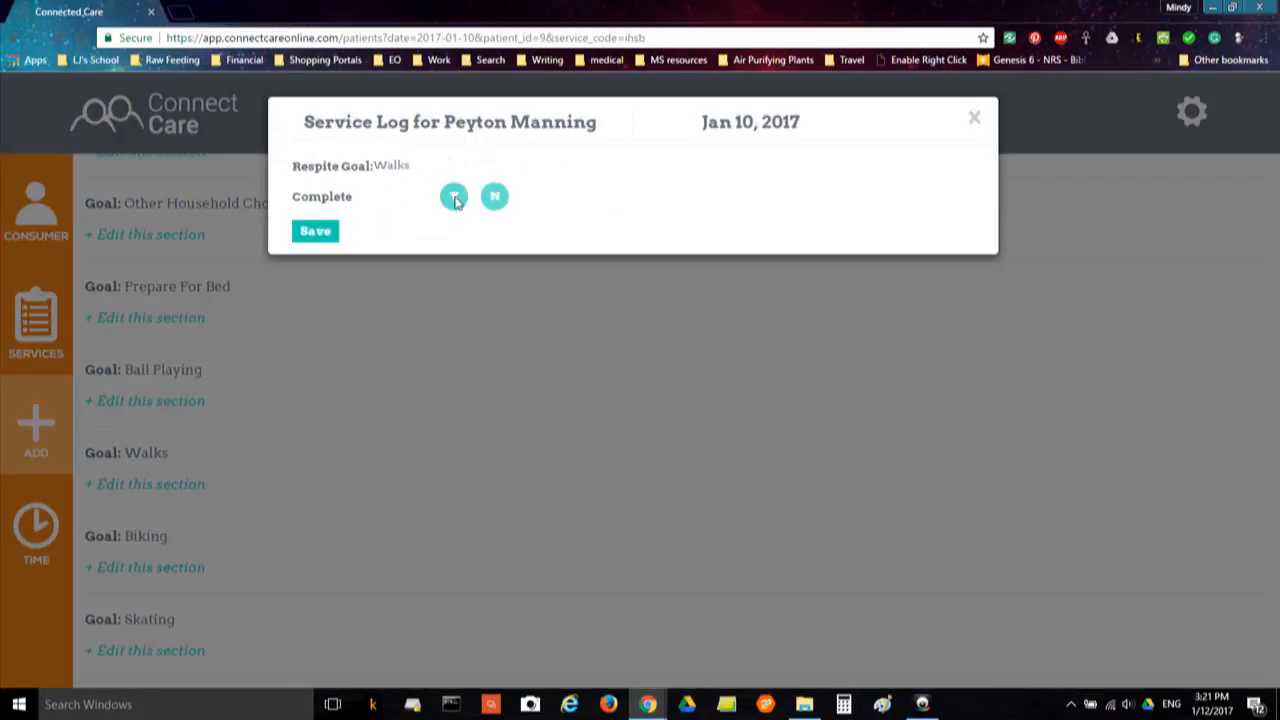
click(312, 232)
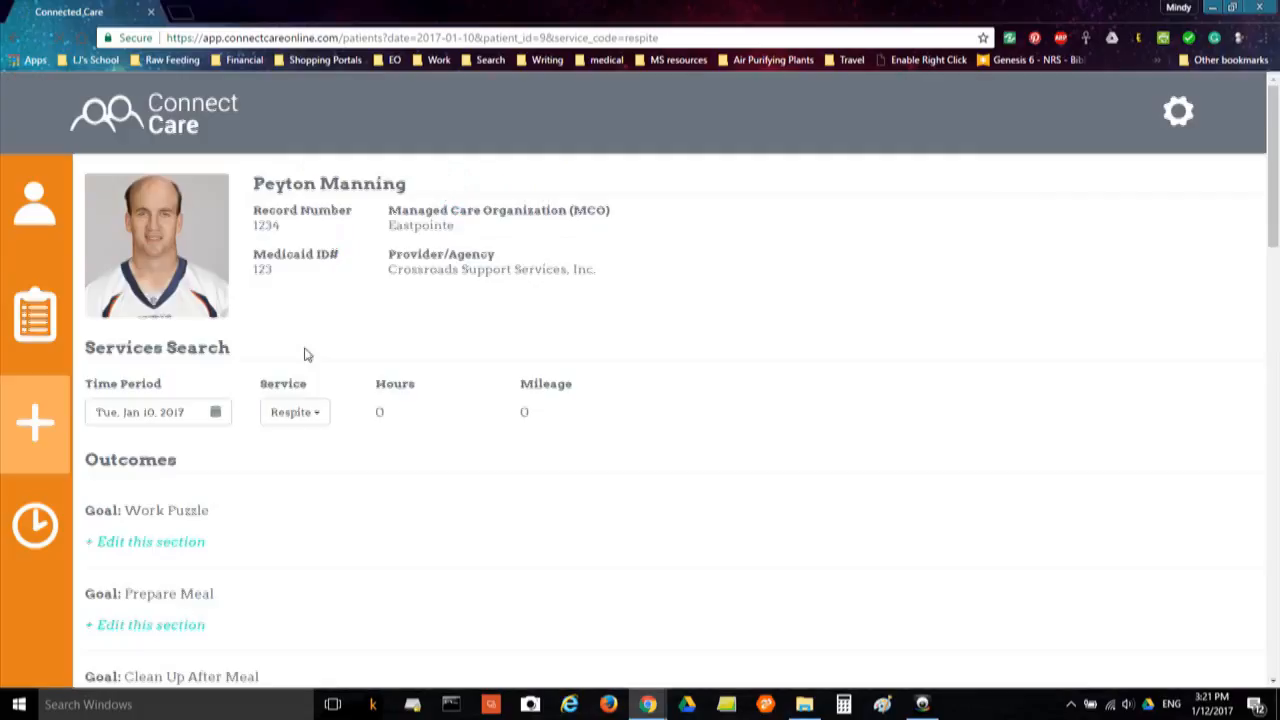
Log the Jan 10 Respite time from 3:15 PM to 8:30 PM and save it
scroll(306, 365, down, 1)
scroll(306, 377, down, 5)
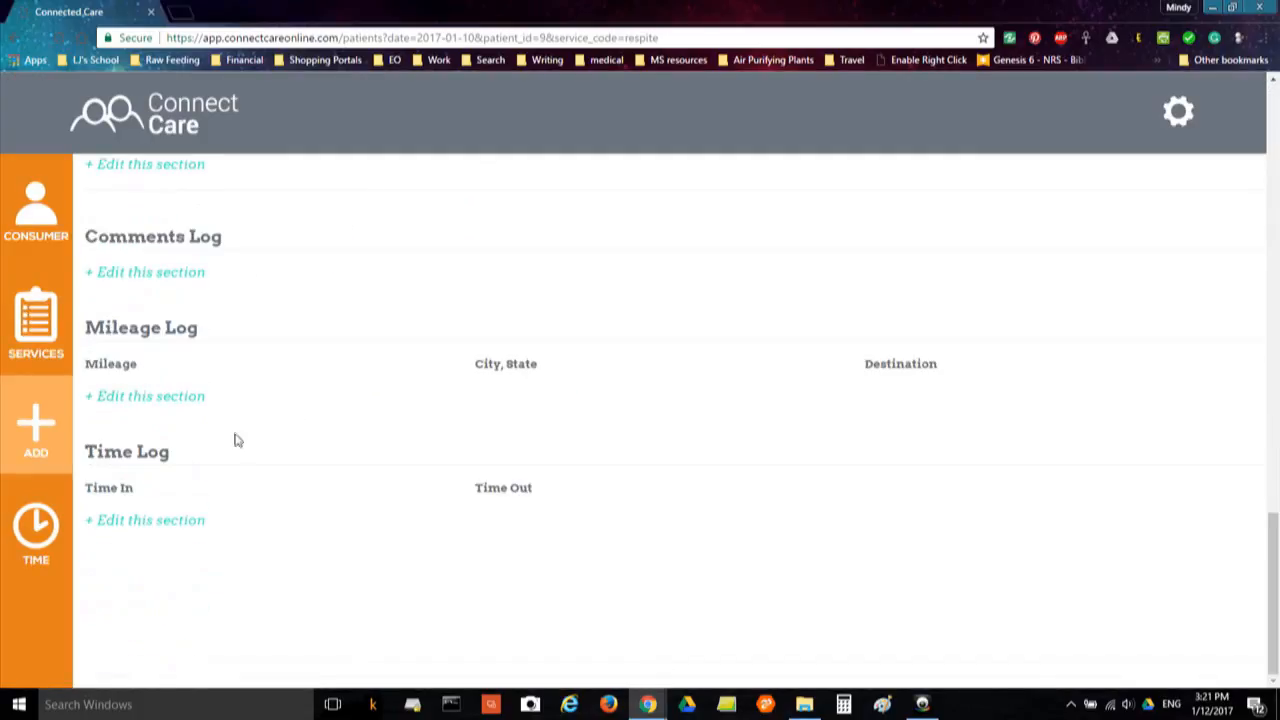
click(310, 459)
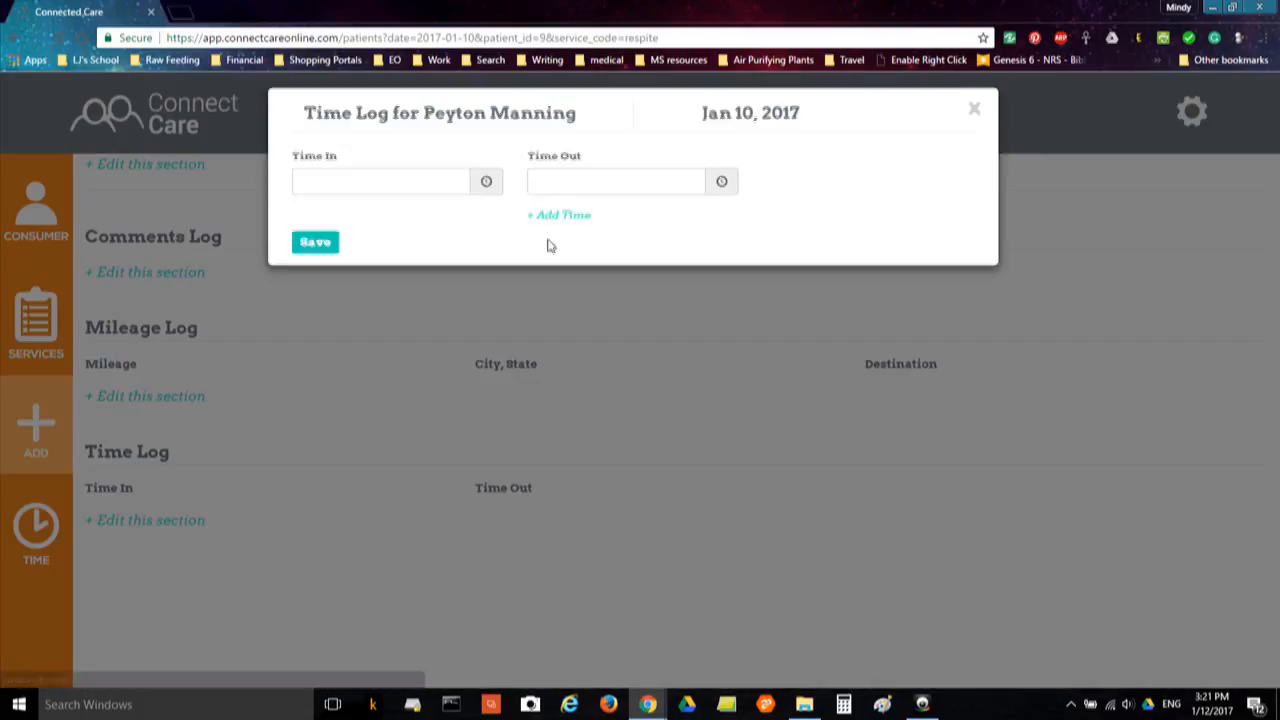
click(486, 192)
click(722, 193)
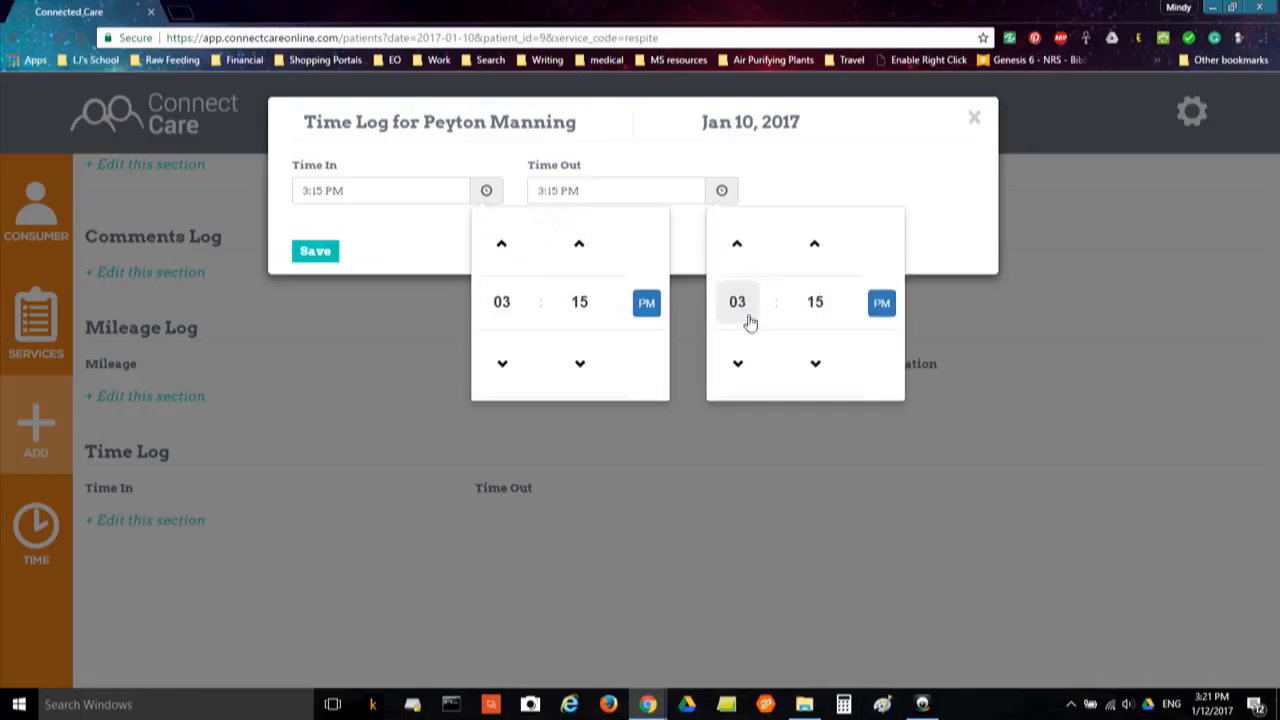
click(750, 320)
click(877, 289)
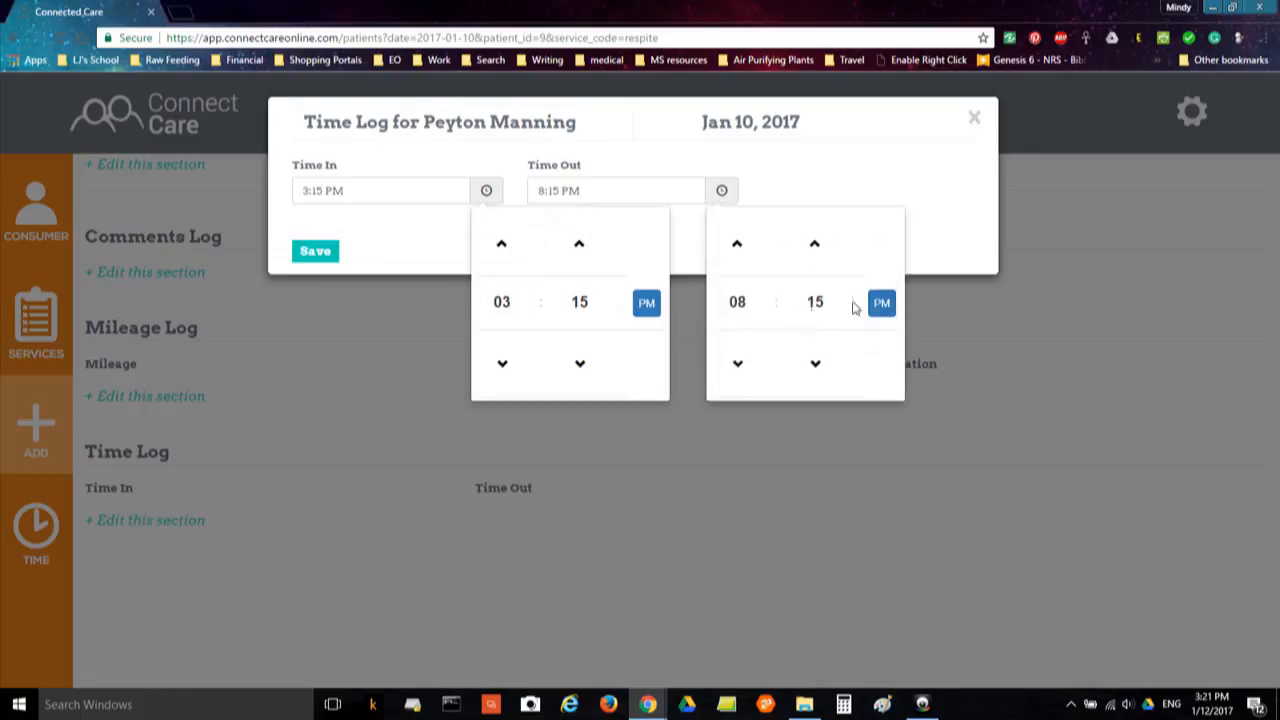
click(814, 301)
click(832, 237)
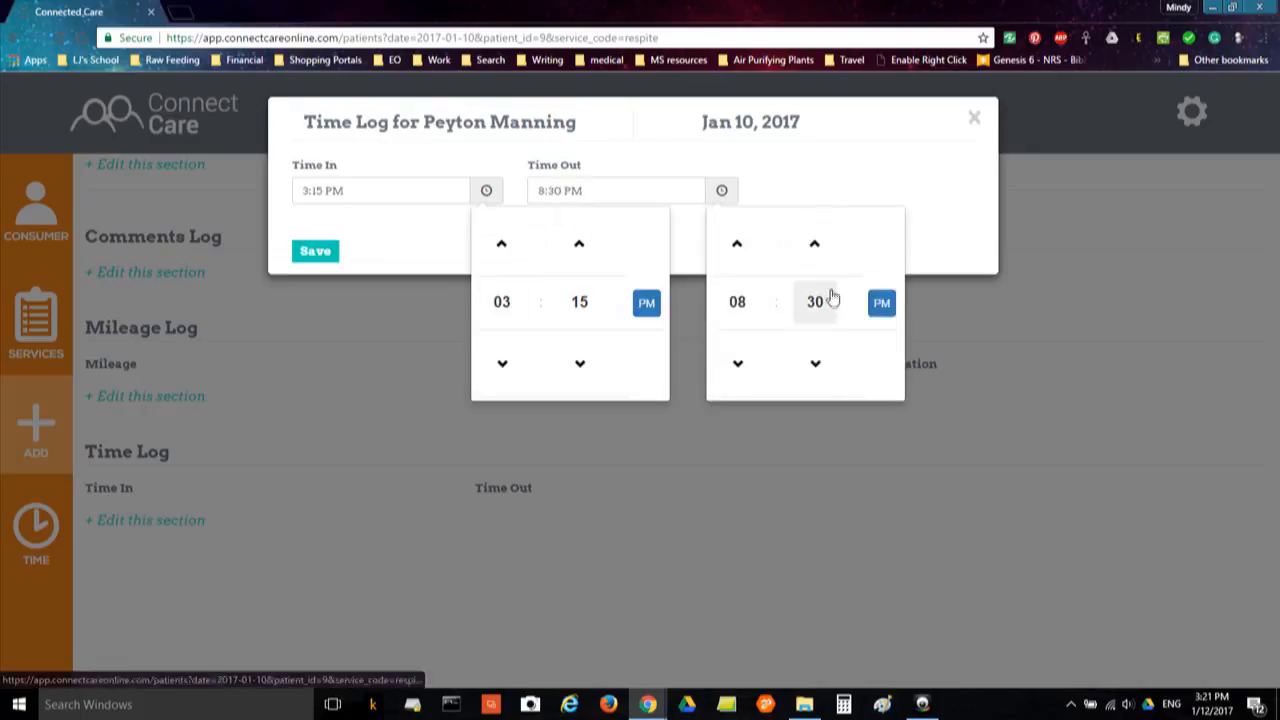
click(806, 180)
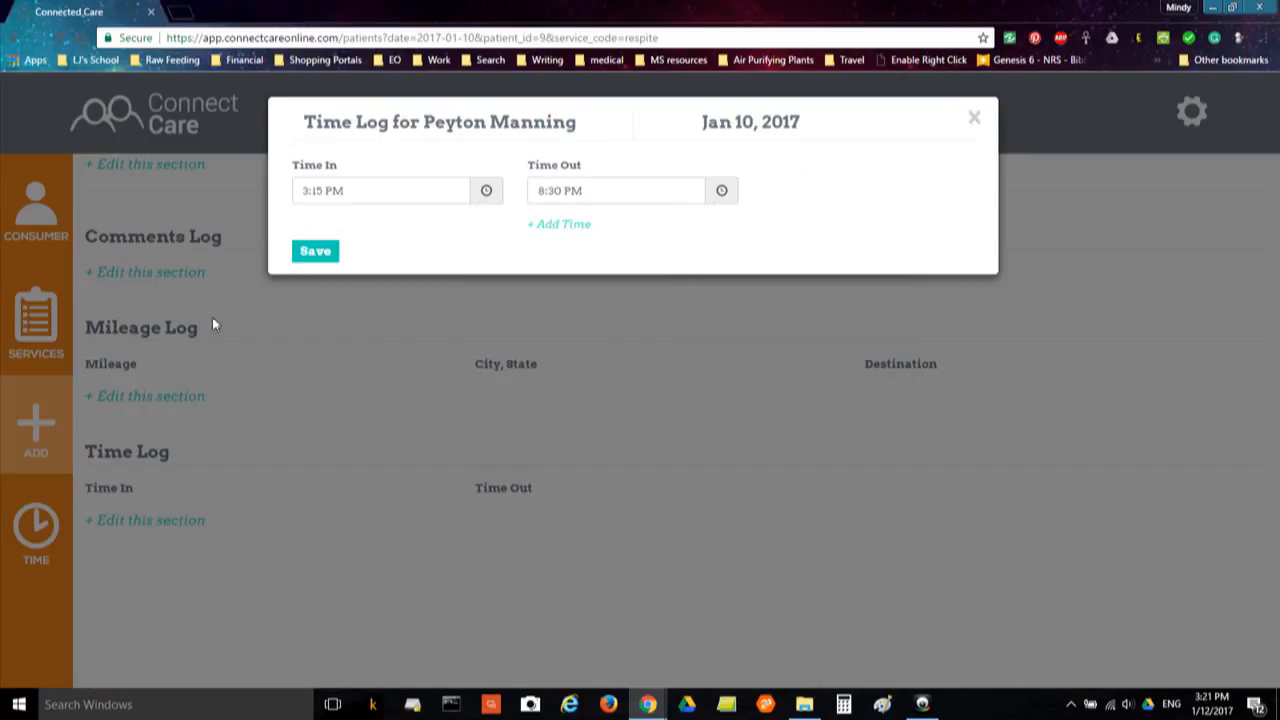
click(318, 252)
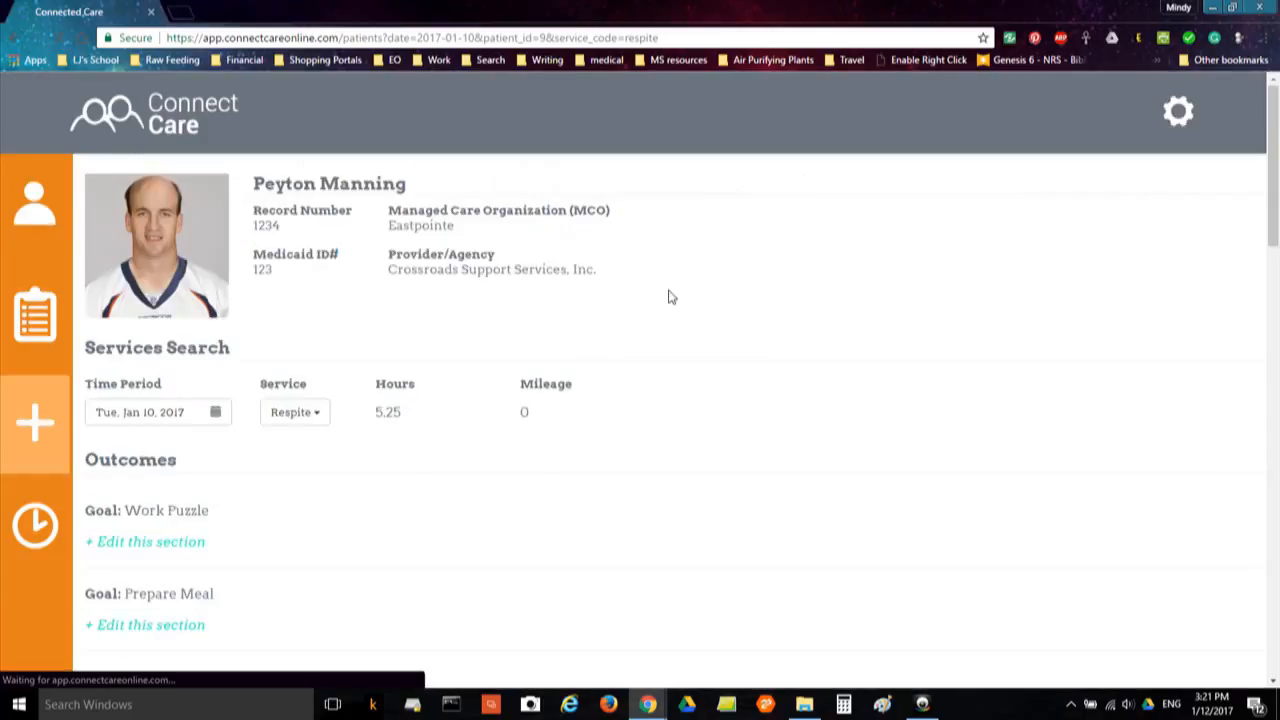
scroll(670, 297, down, 10)
scroll(655, 340, up, 6)
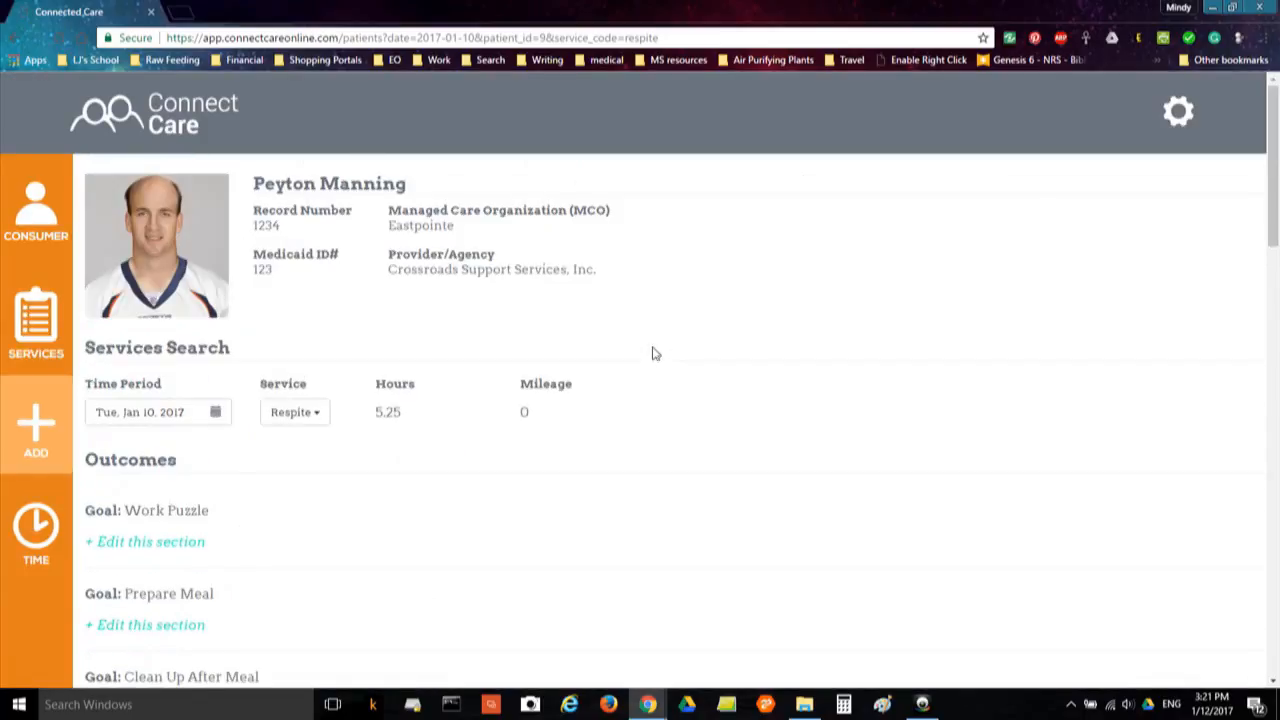
click(216, 416)
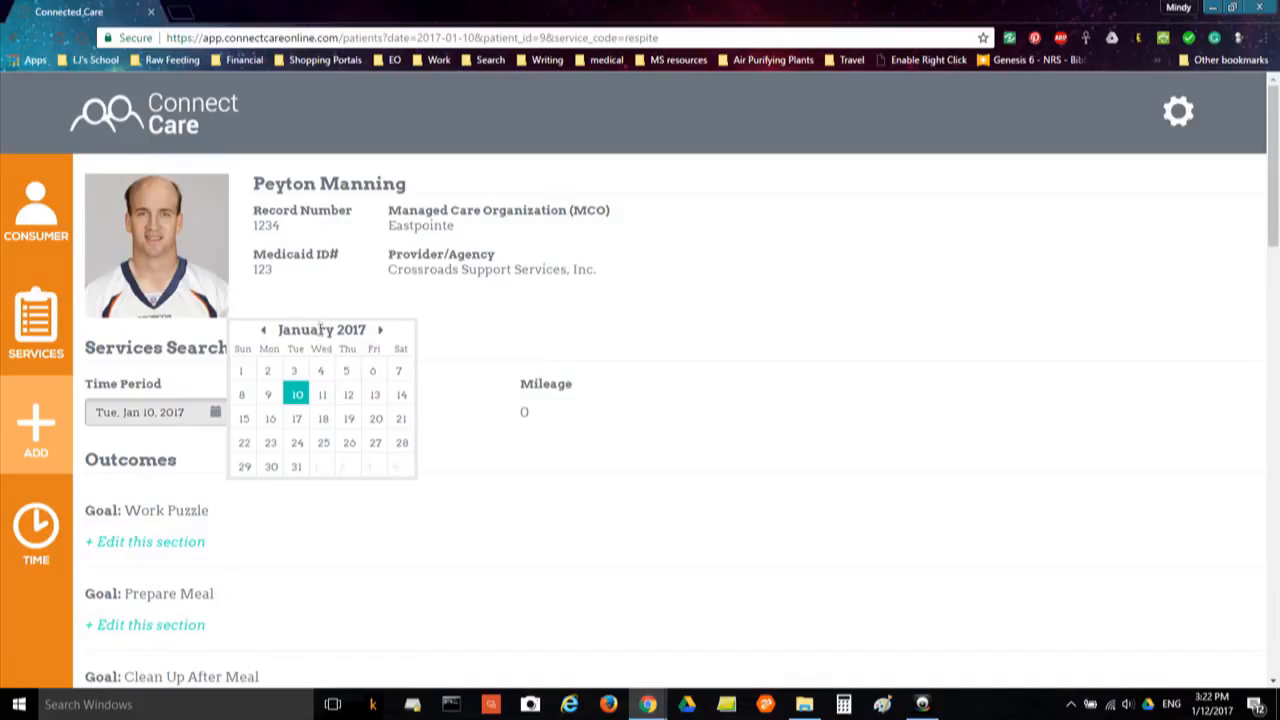
click(308, 300)
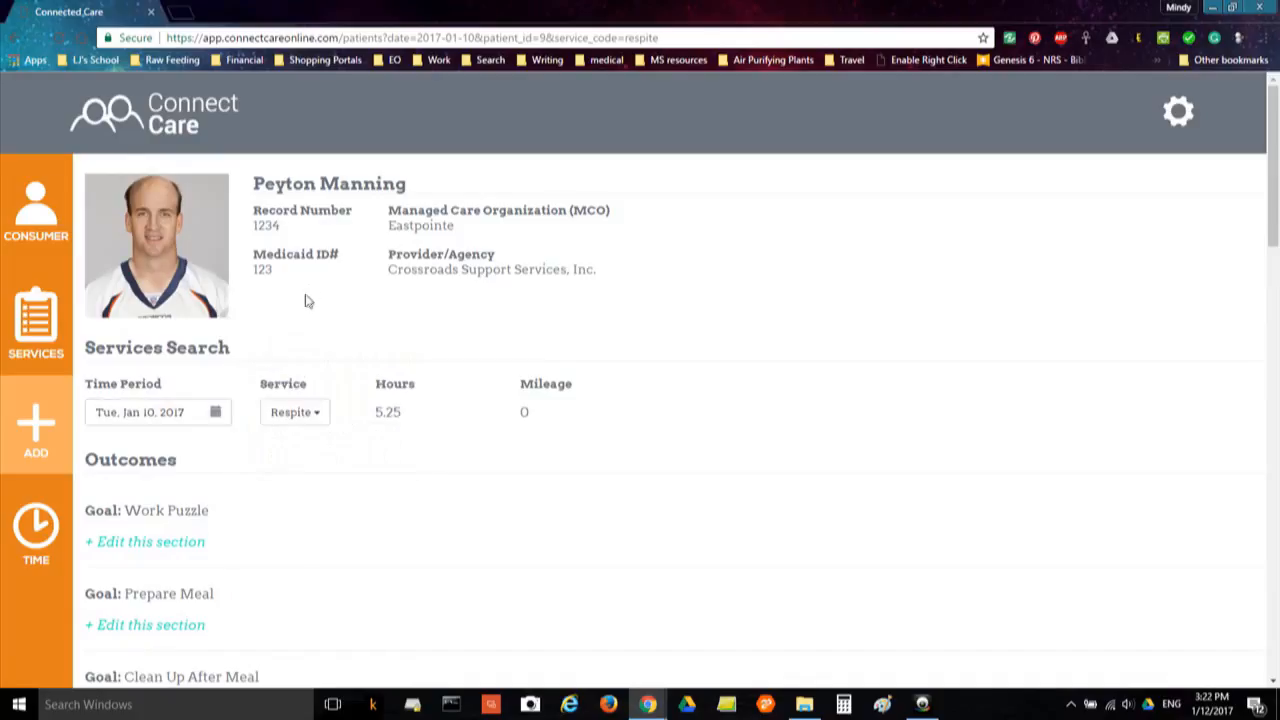
click(308, 416)
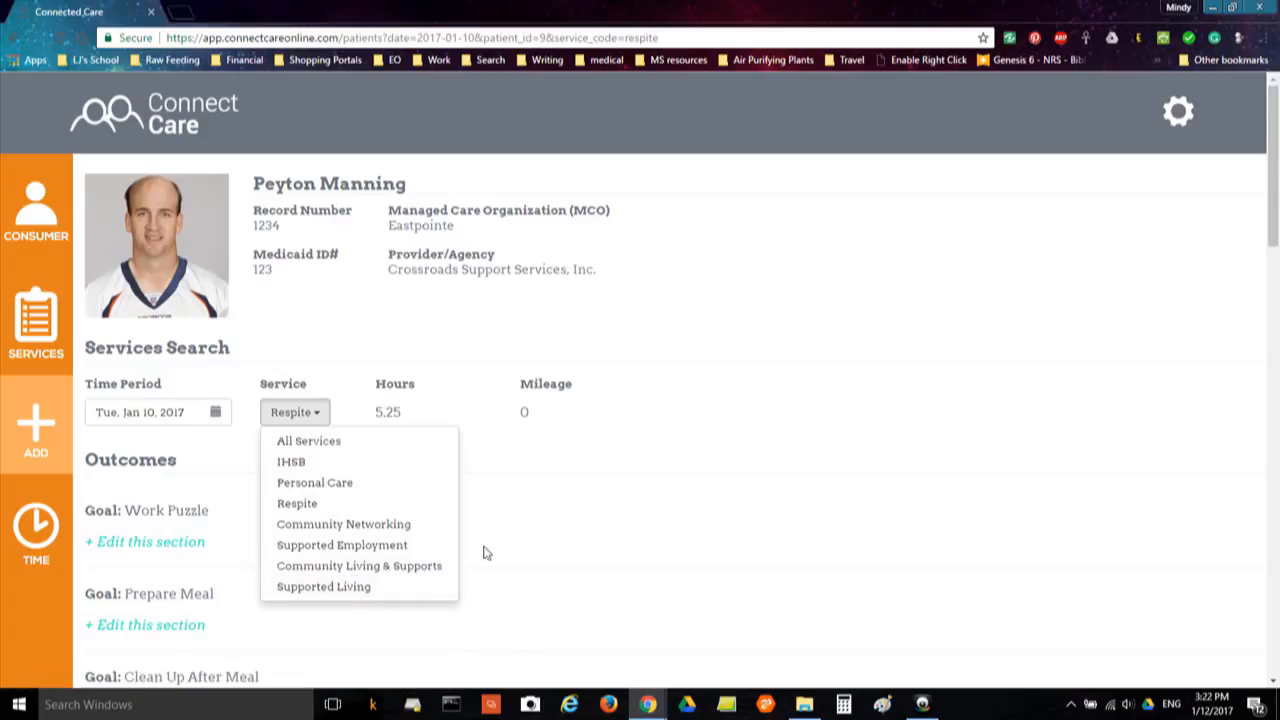
click(548, 508)
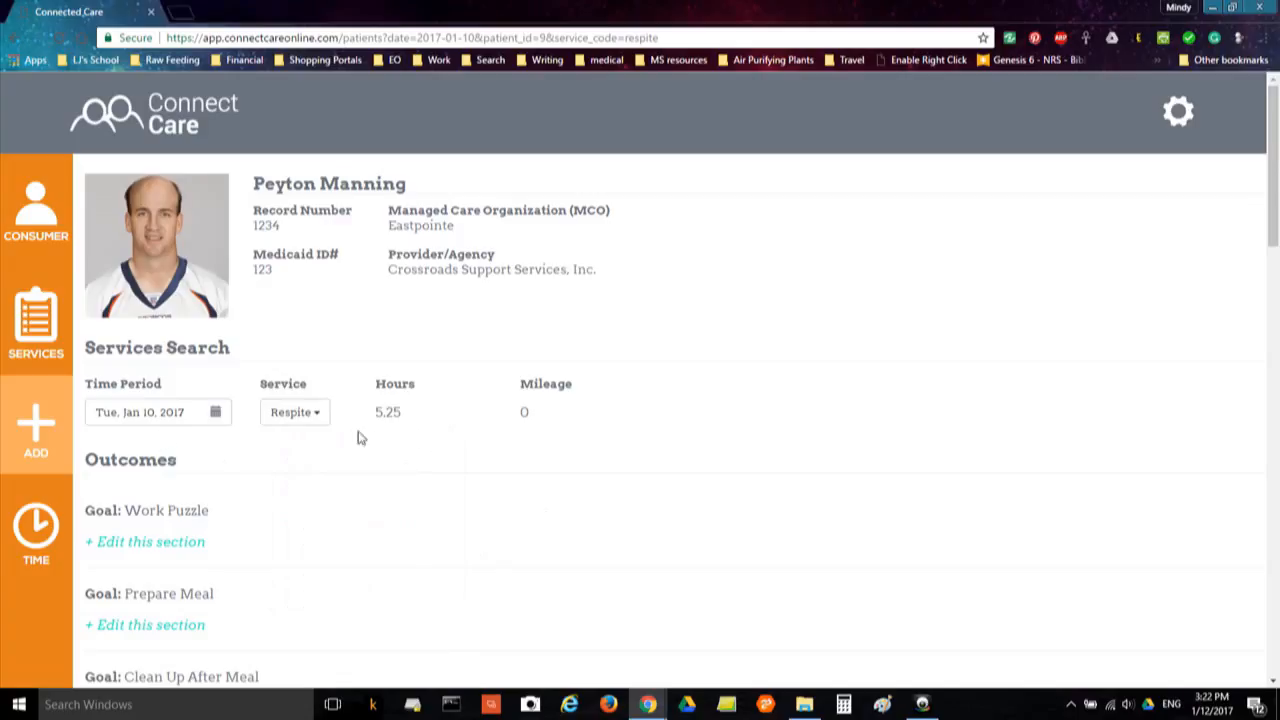
On the Services page, set the period to Jan 1–15, 2017 after briefly trying Dec 1–15, 2016
click(47, 333)
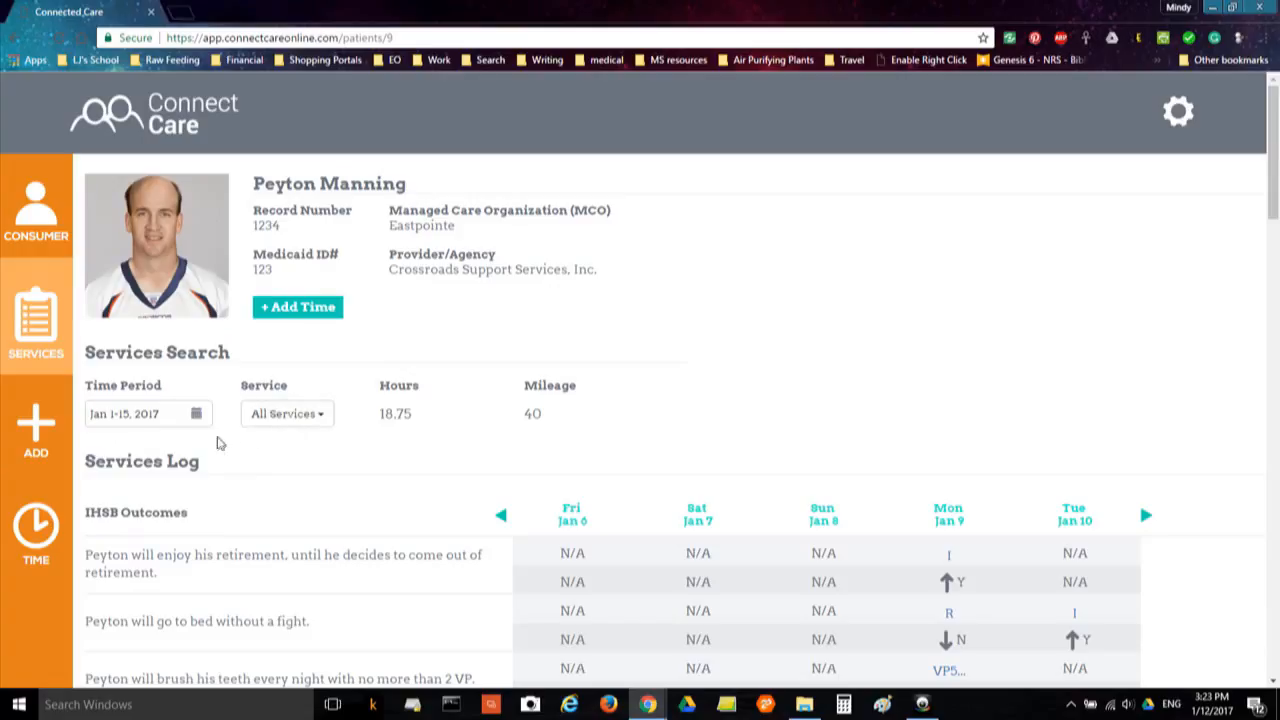
click(197, 415)
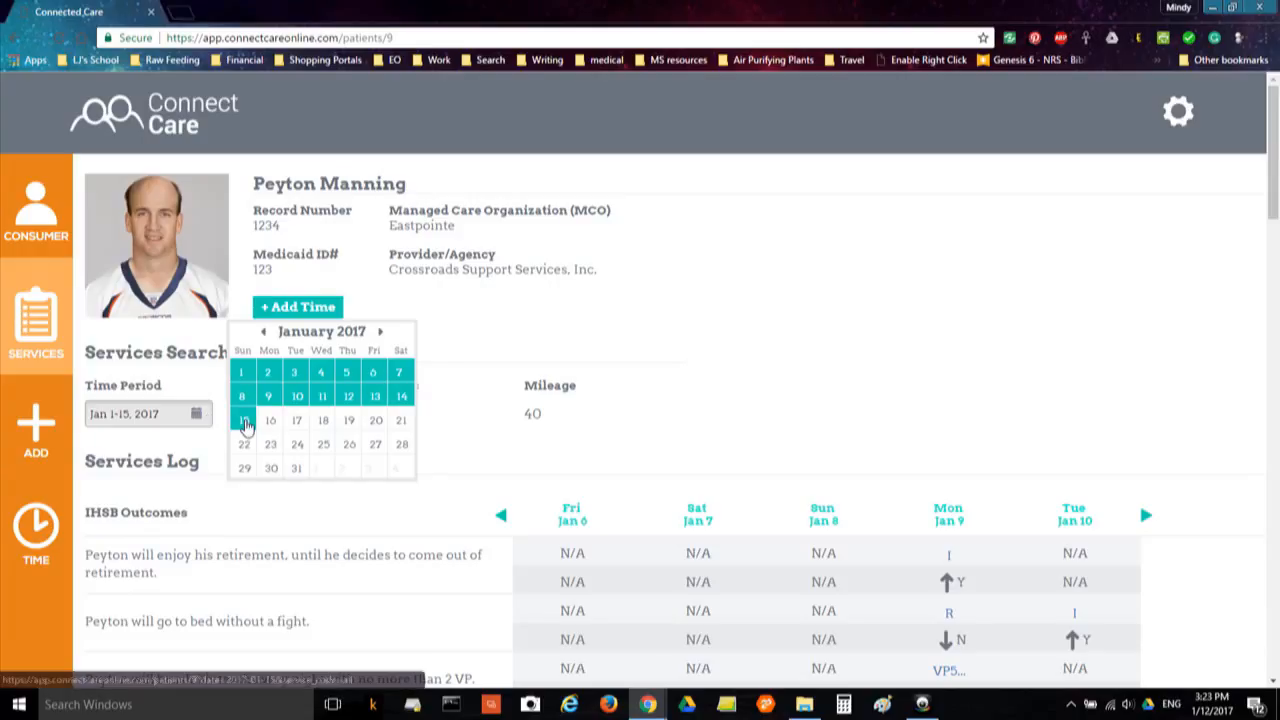
click(245, 423)
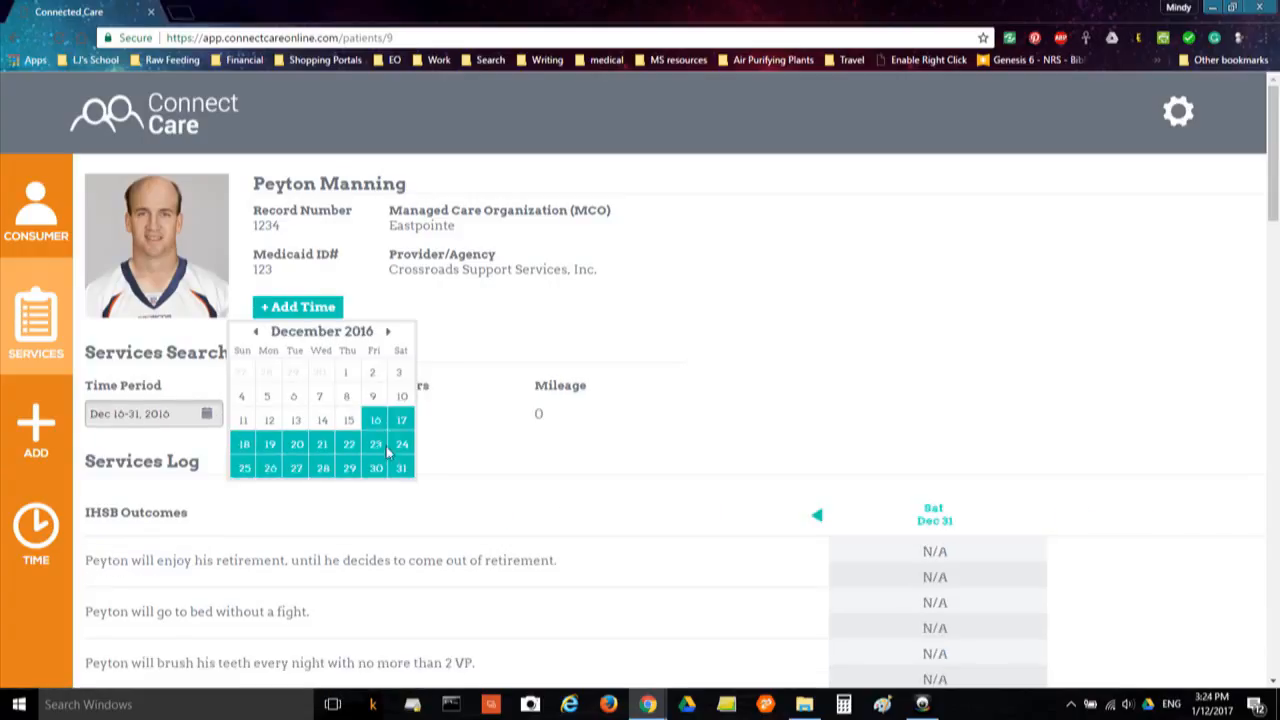
click(320, 401)
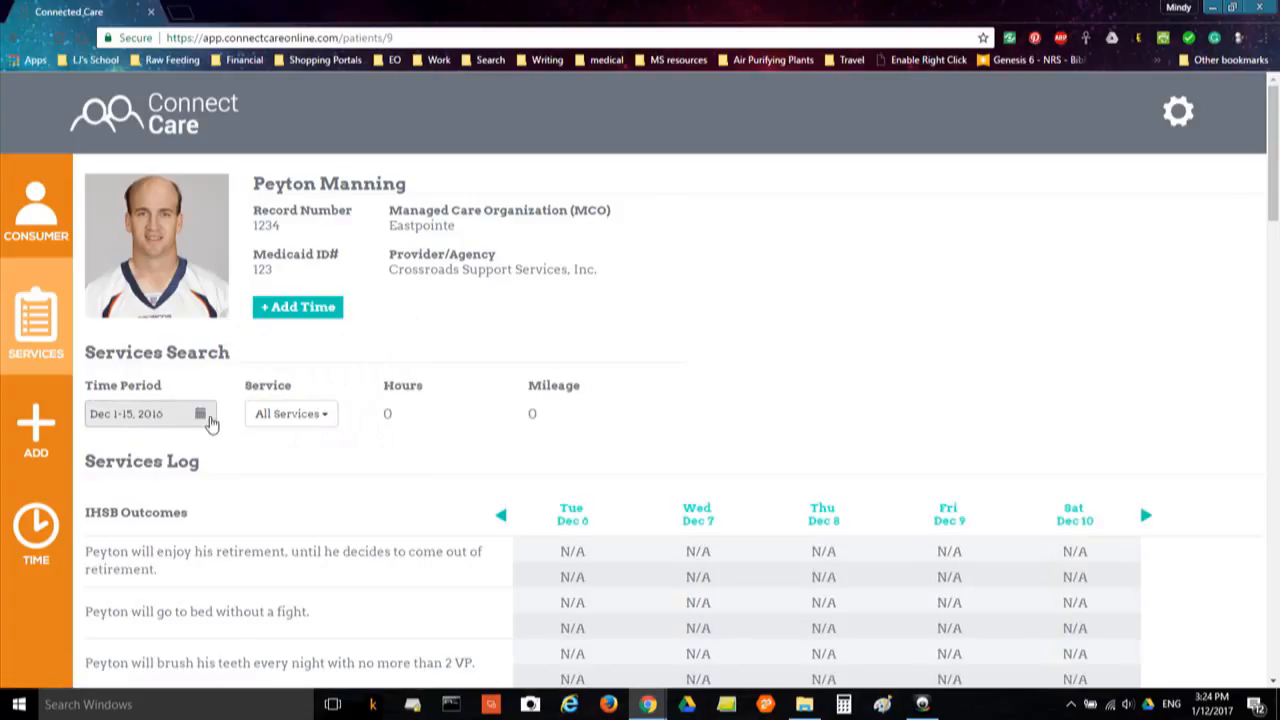
click(203, 416)
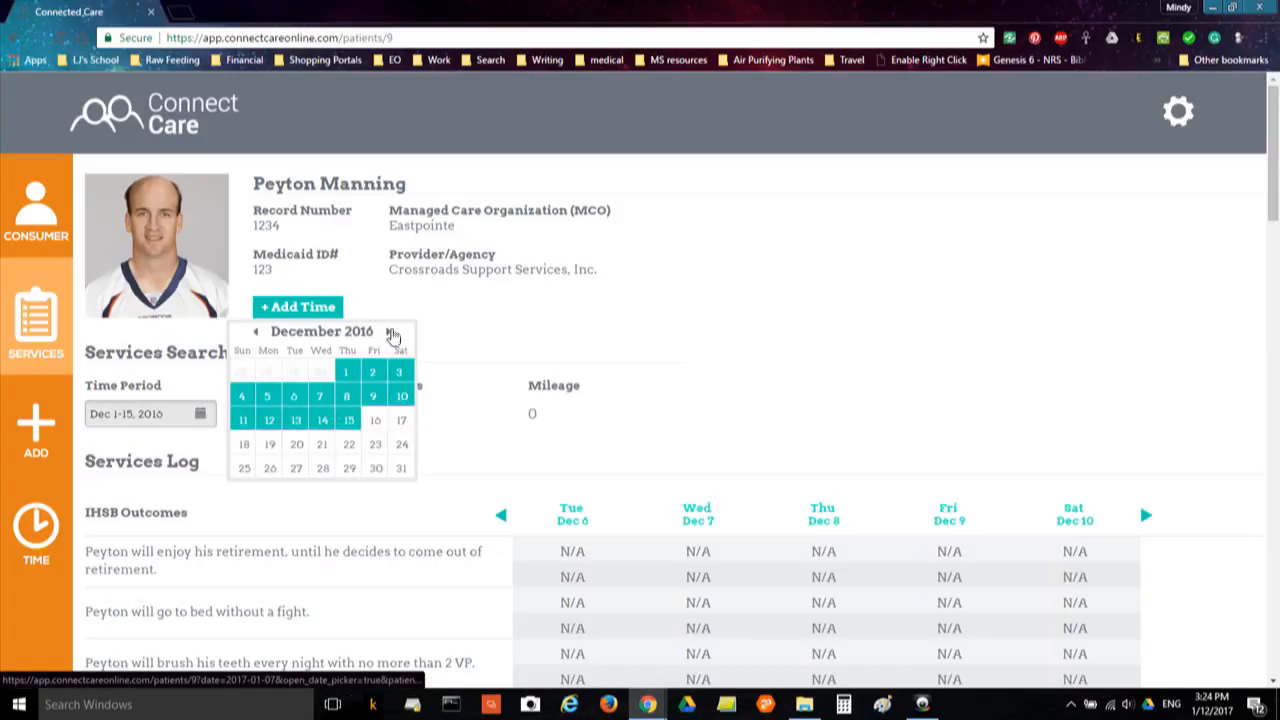
click(391, 333)
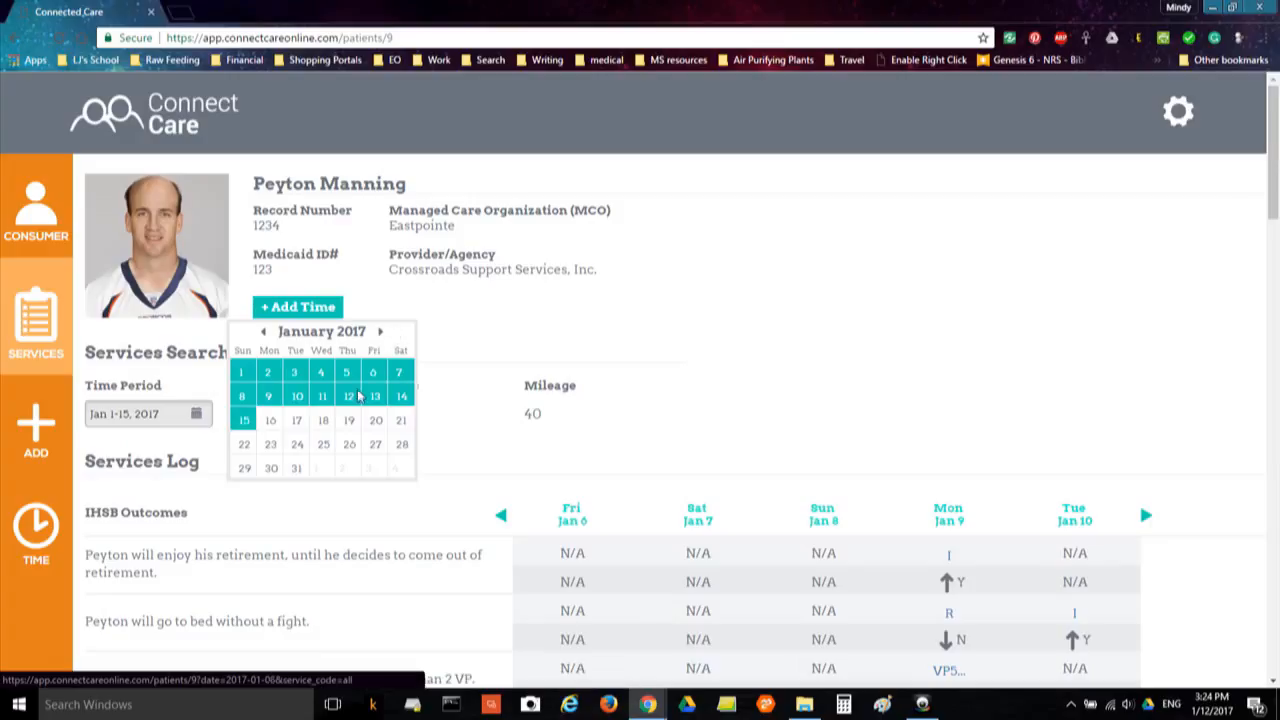
click(297, 375)
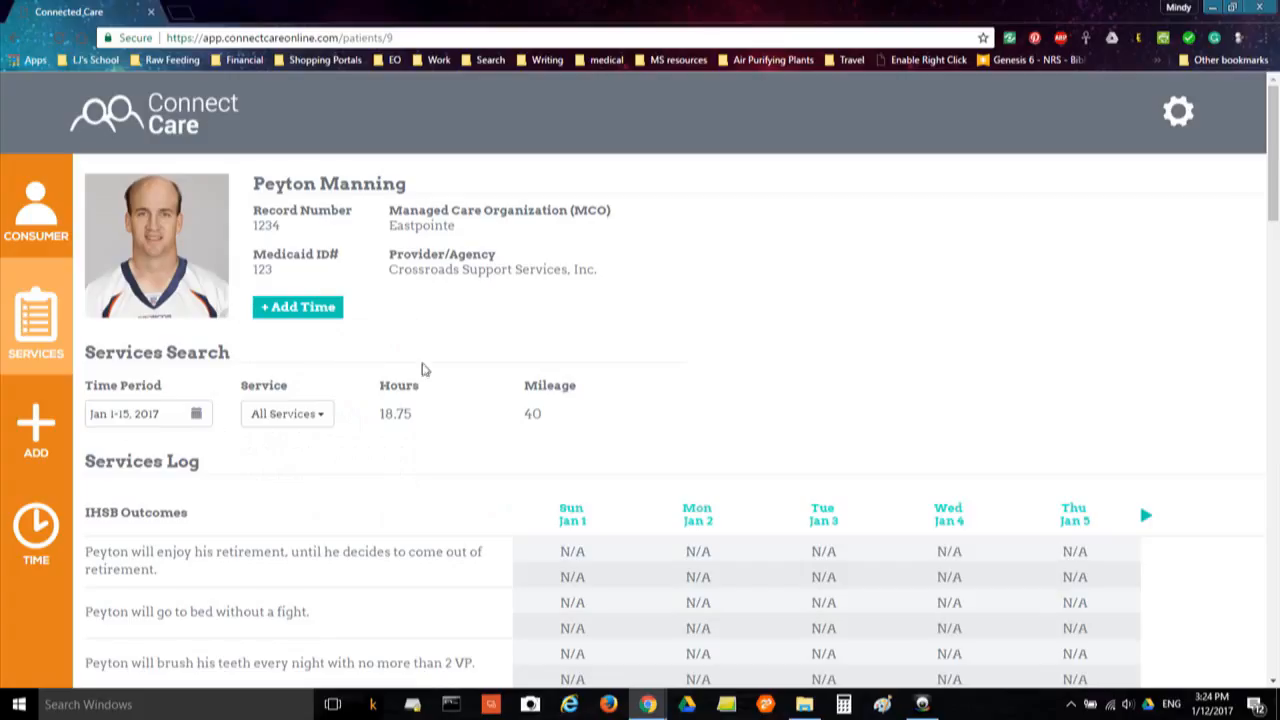
scroll(440, 380, down, 1)
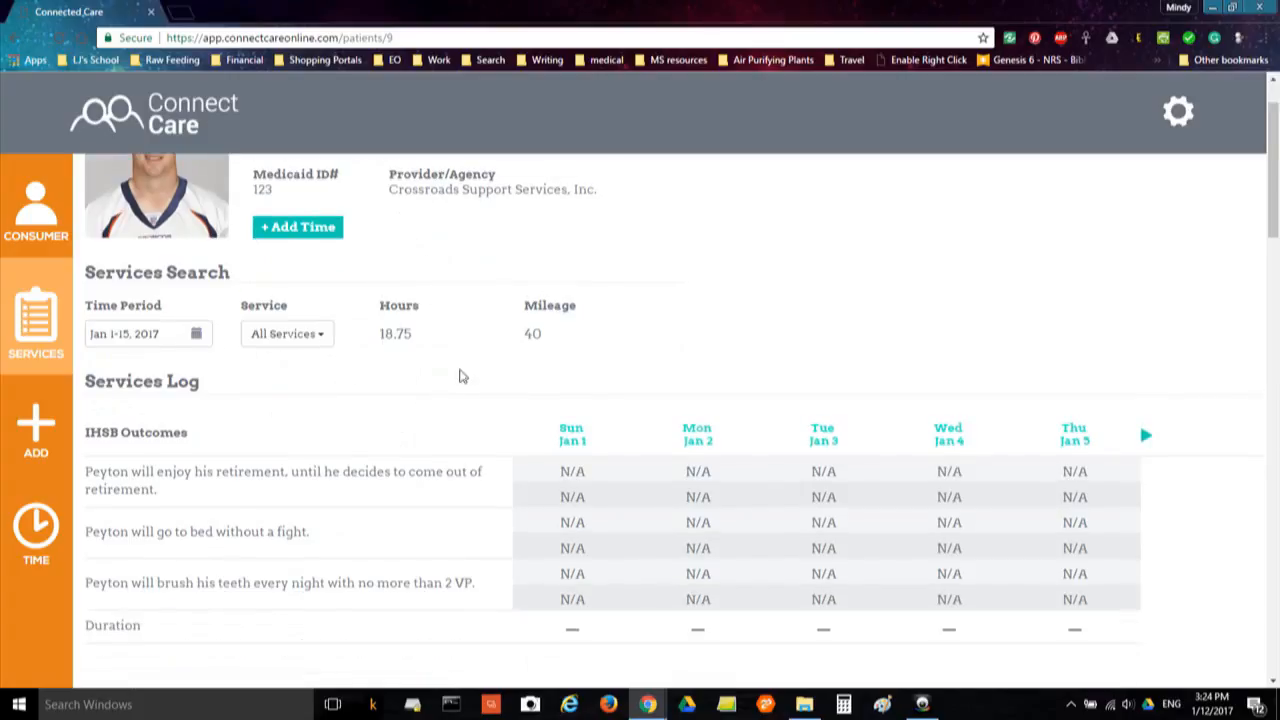
scroll(240, 415, down, 3)
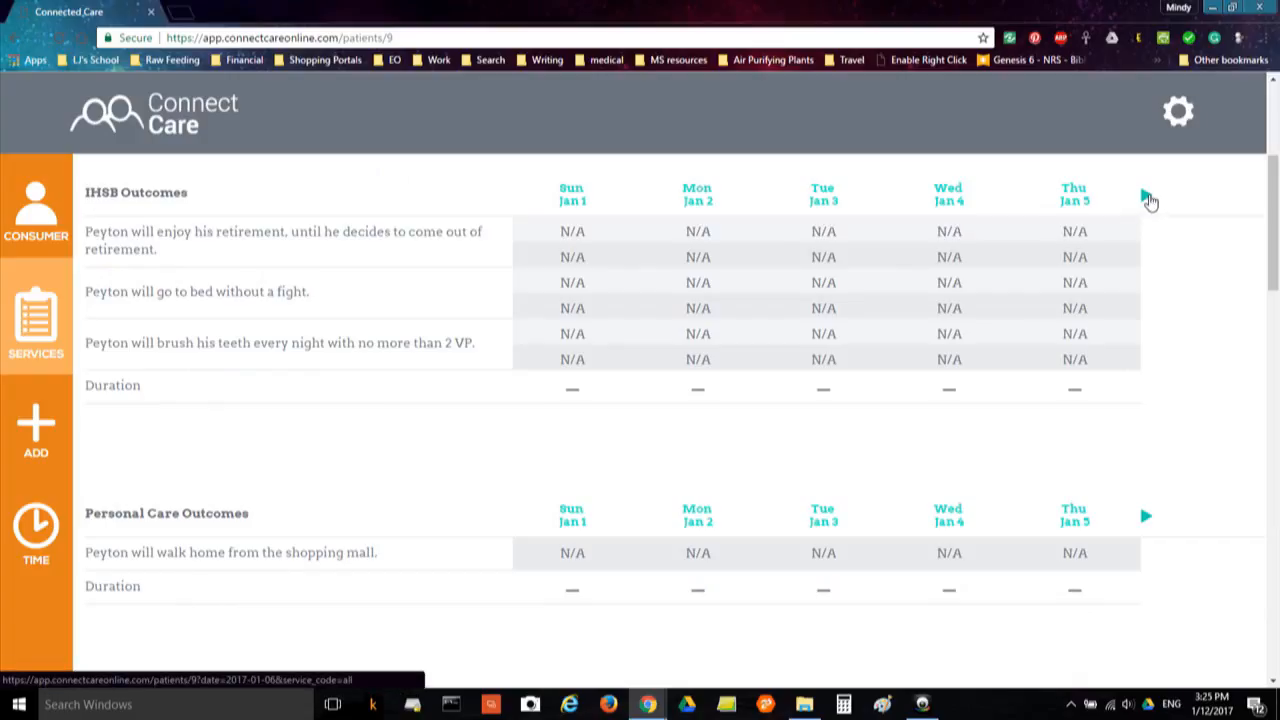
Advance the outcomes grid to Jan 6–10 and check the totals: 9.5 hrs on Jan 9, 9.25 on Jan 10
click(1147, 198)
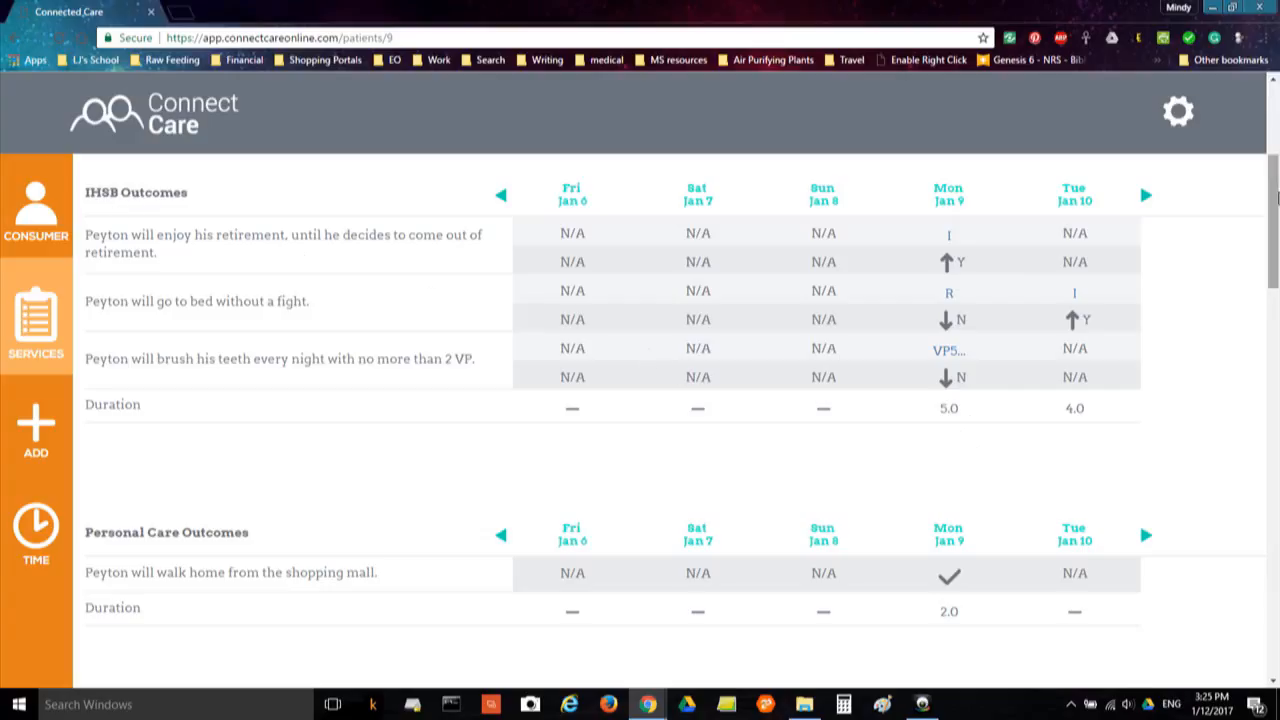
scroll(1277, 256, down, 3)
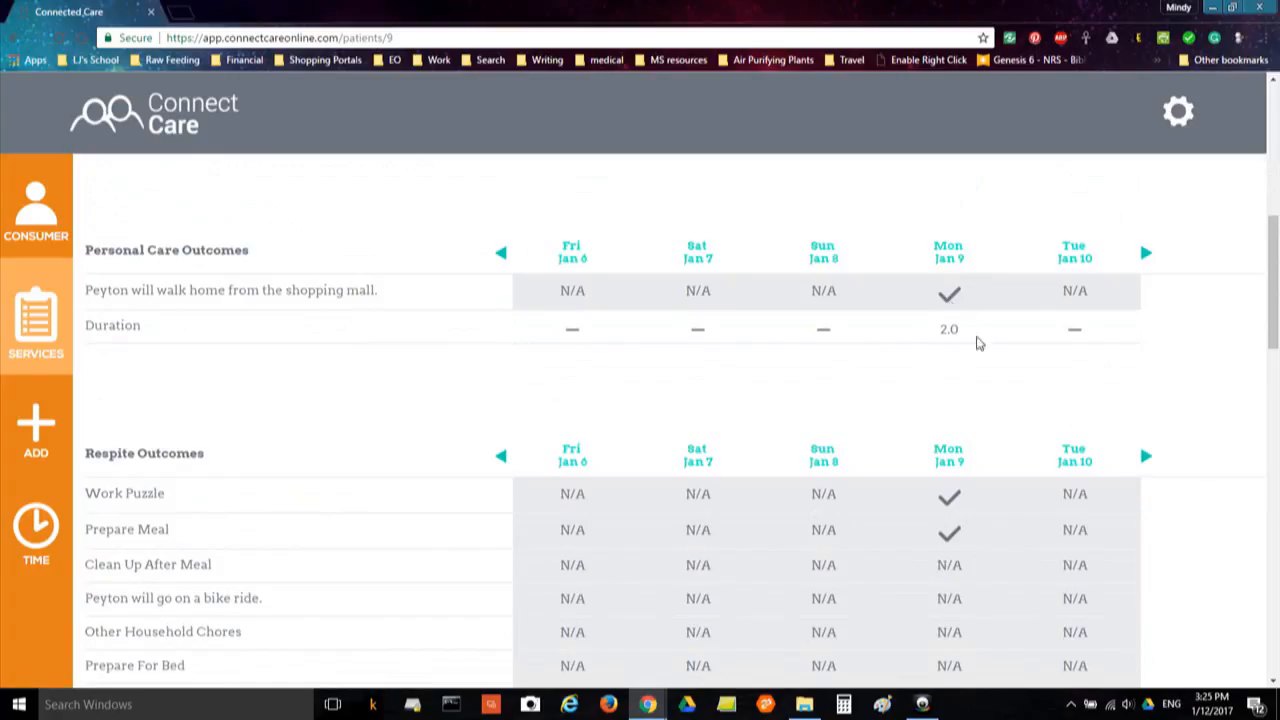
scroll(1277, 288, down, 1)
drag(1278, 288, 1278, 304)
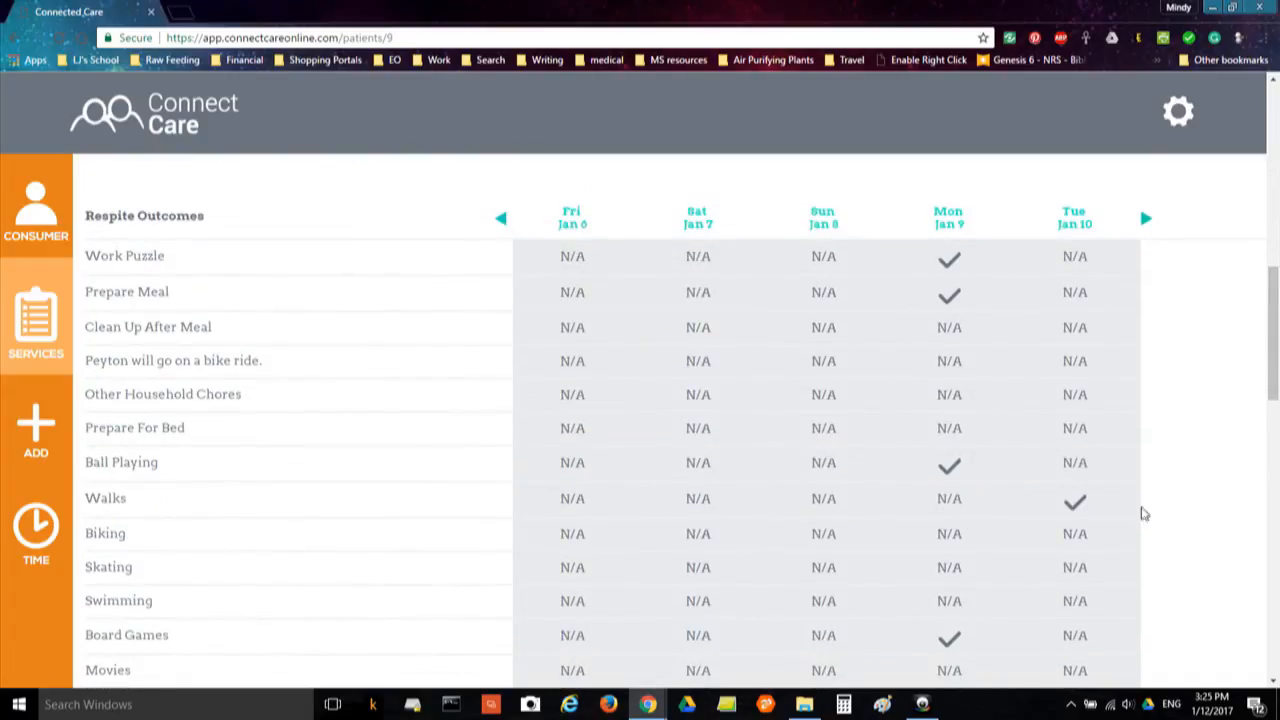
scroll(1144, 513, down, 3)
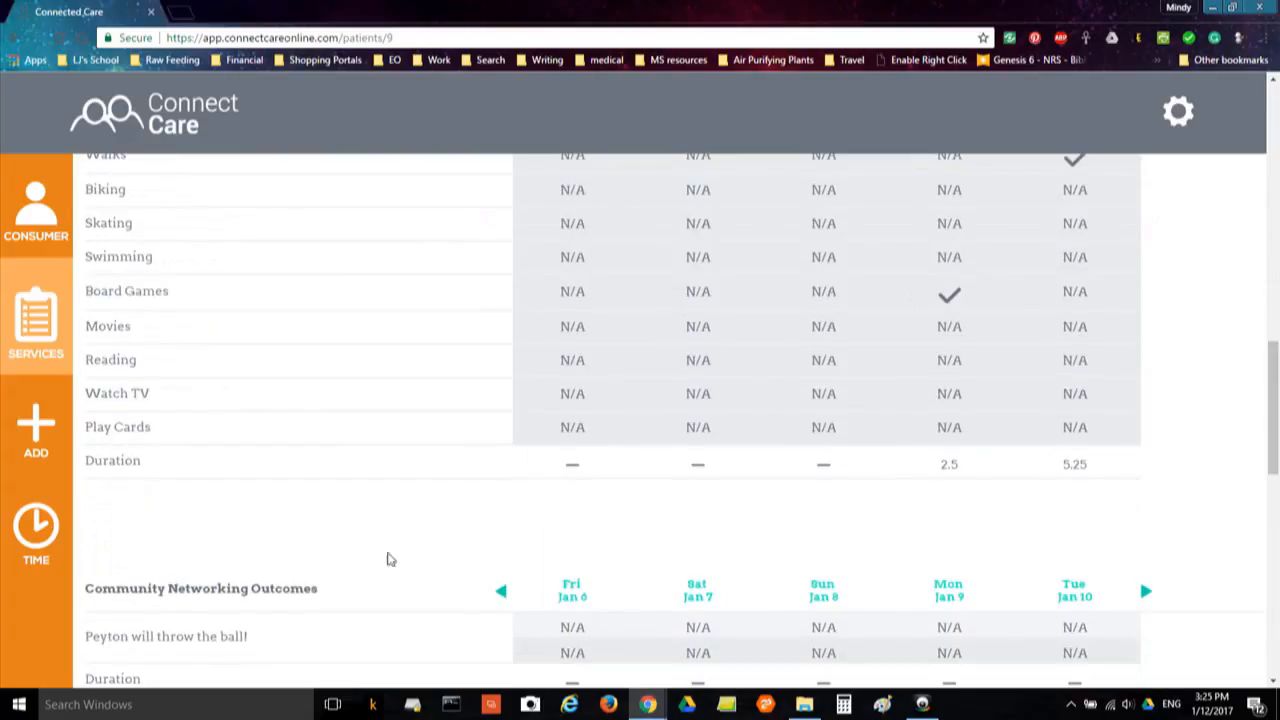
drag(1277, 388, 1277, 573)
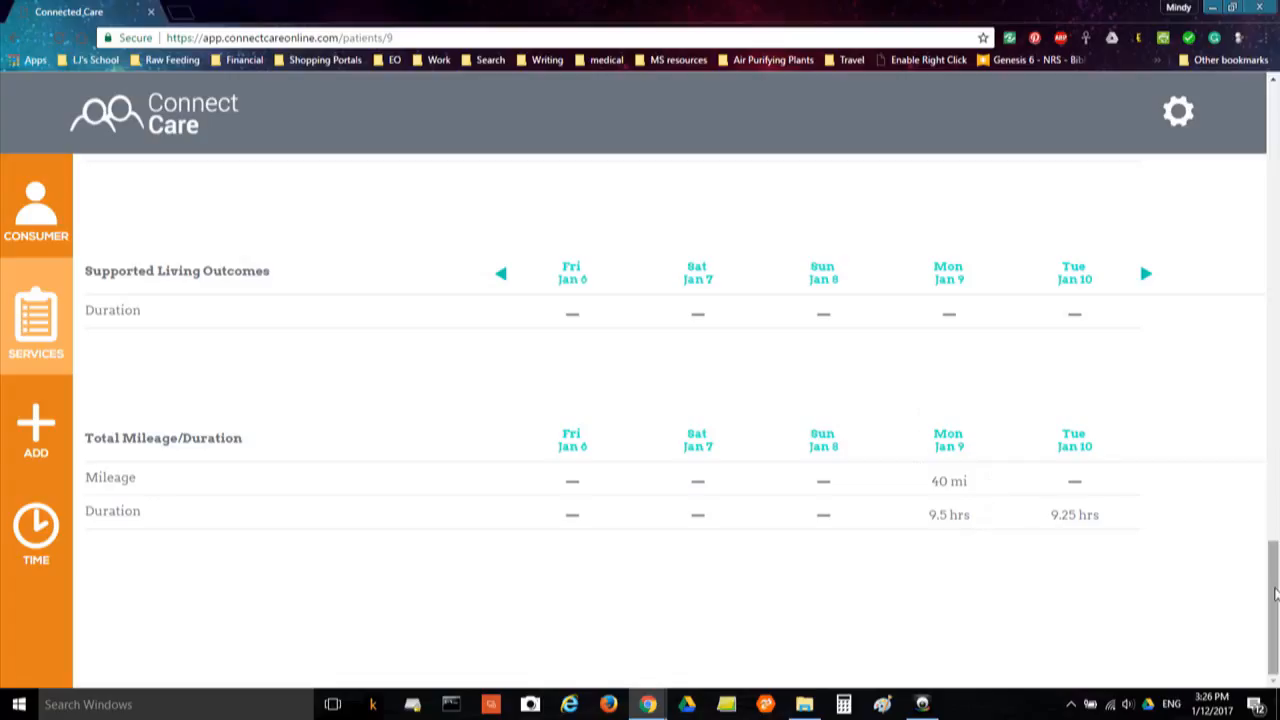
drag(1273, 594, 1273, 125)
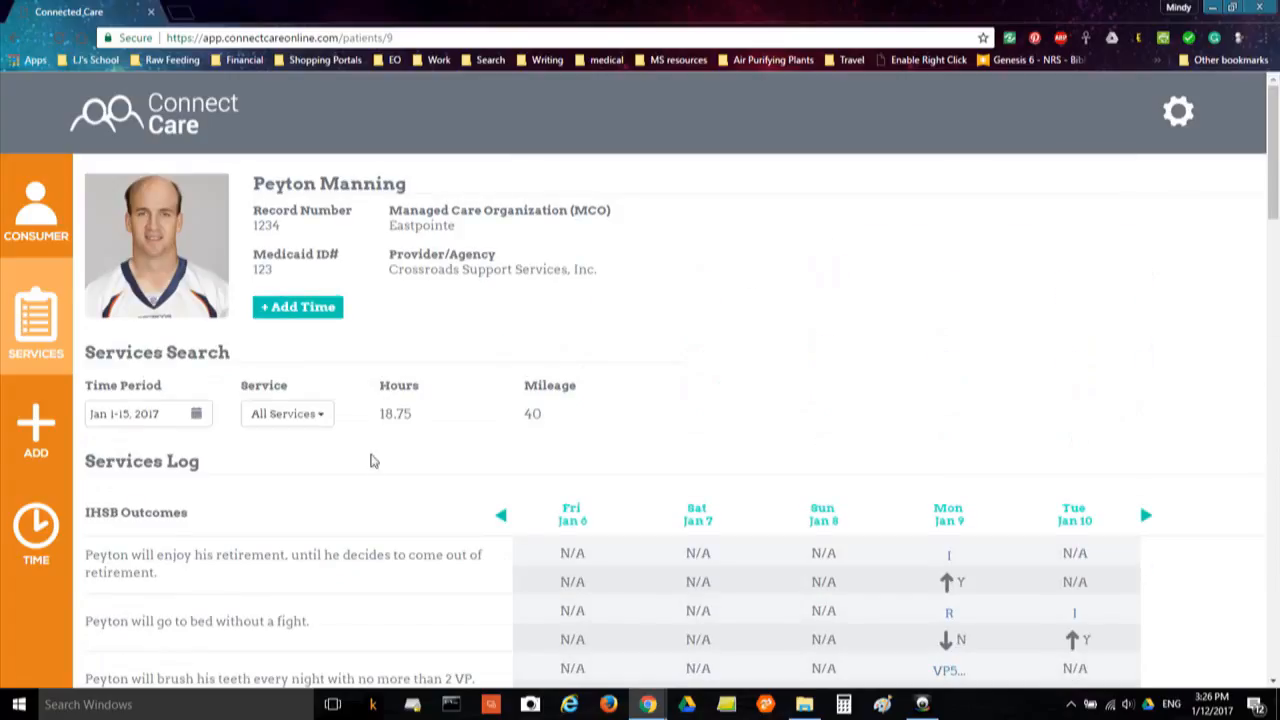
Filter the log to Respite and review its totals: 2.5 hours on Jan 9, 5.25 on Jan 10
click(313, 416)
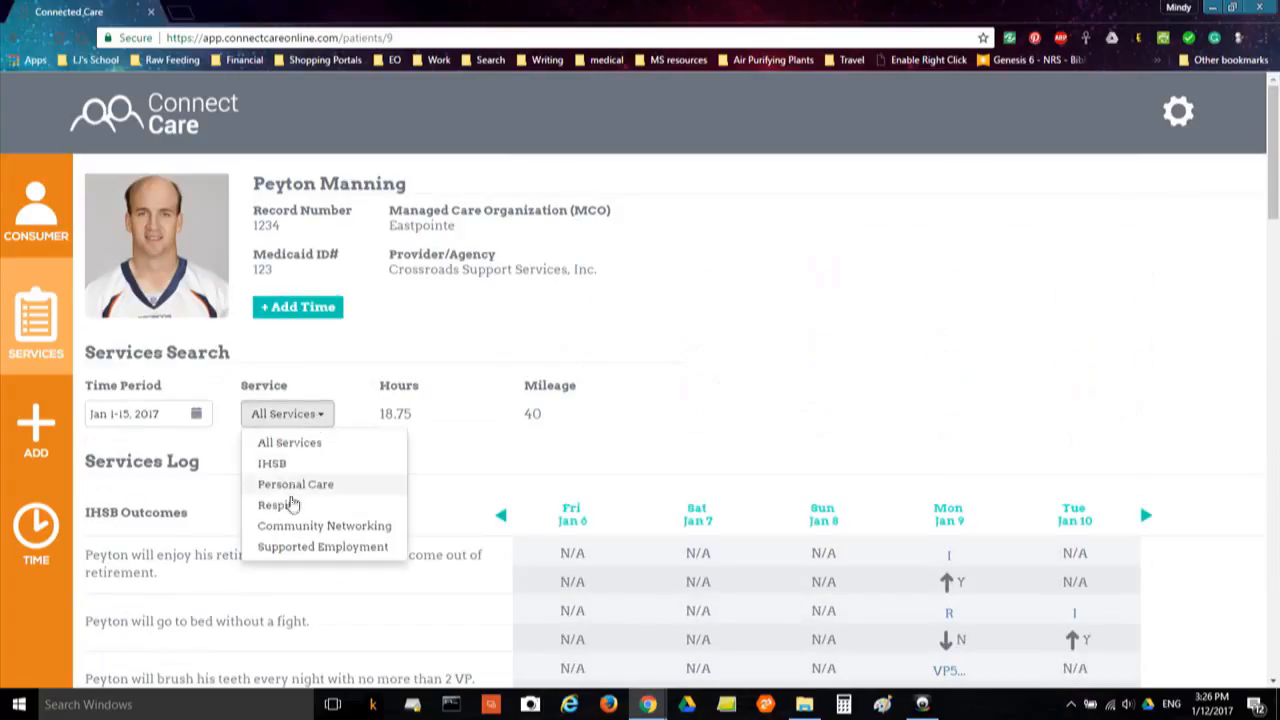
click(288, 508)
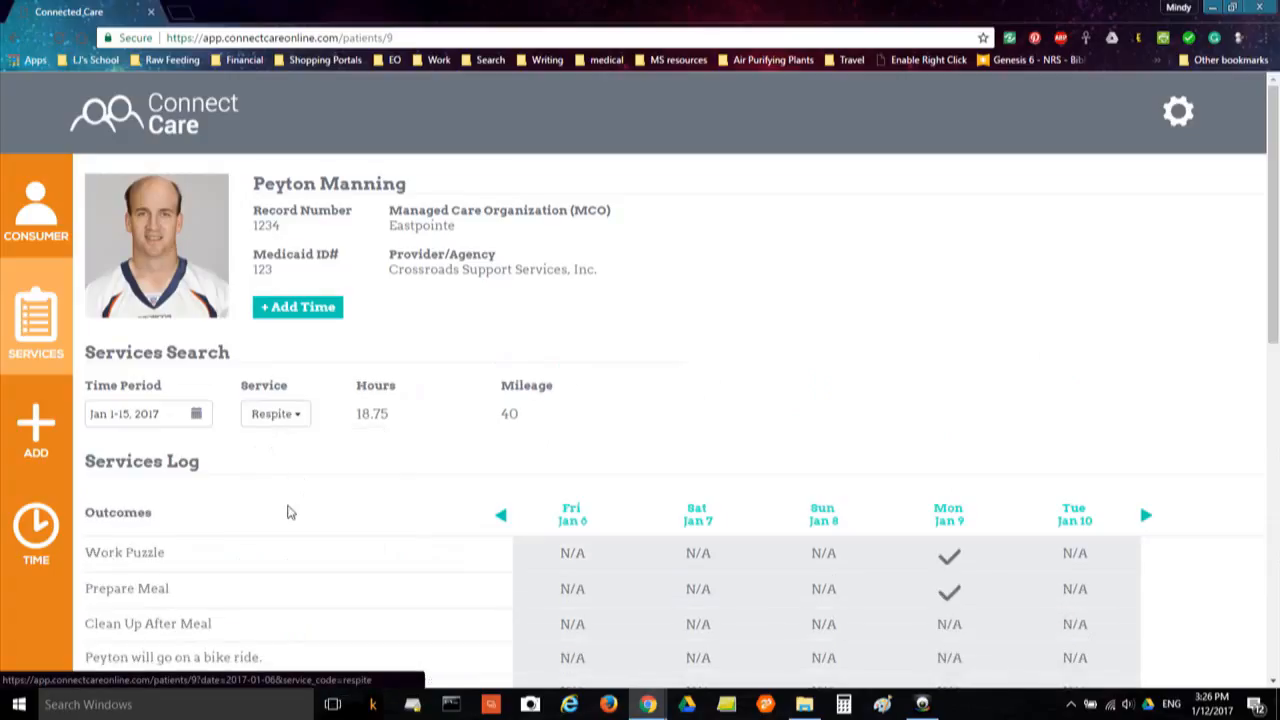
scroll(294, 520, down, 1)
scroll(294, 523, down, 1)
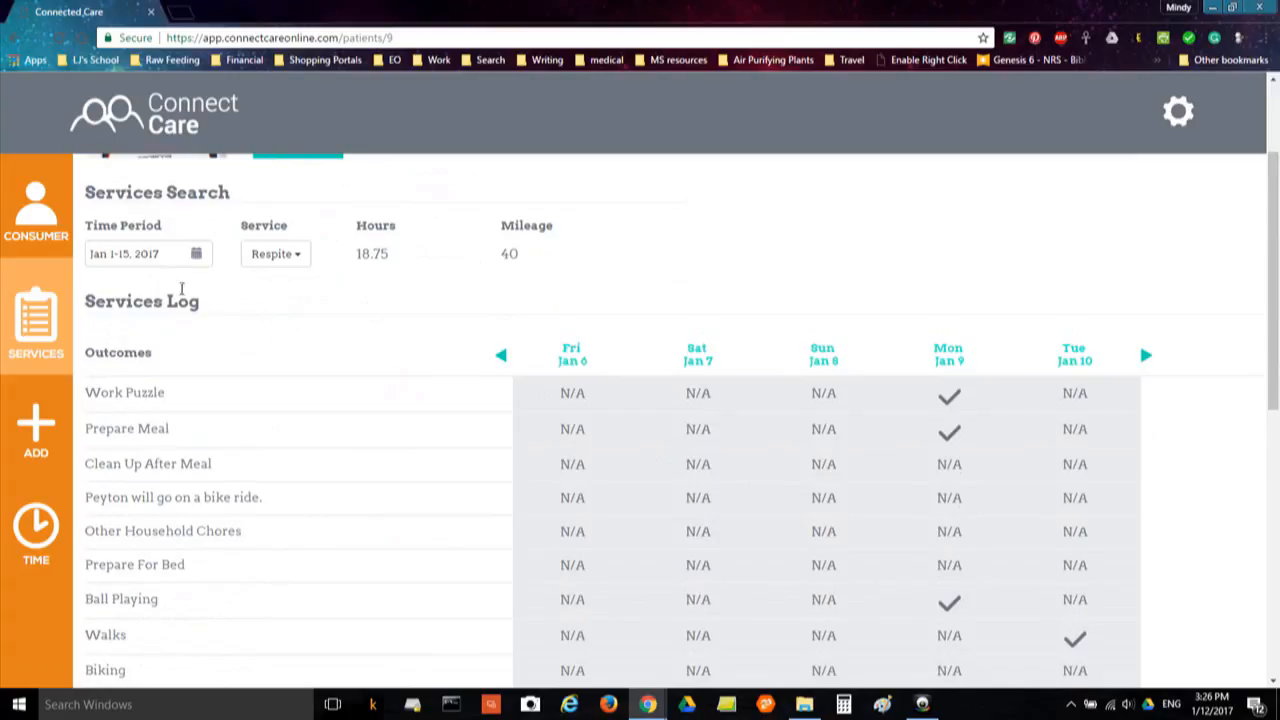
scroll(813, 580, down, 7)
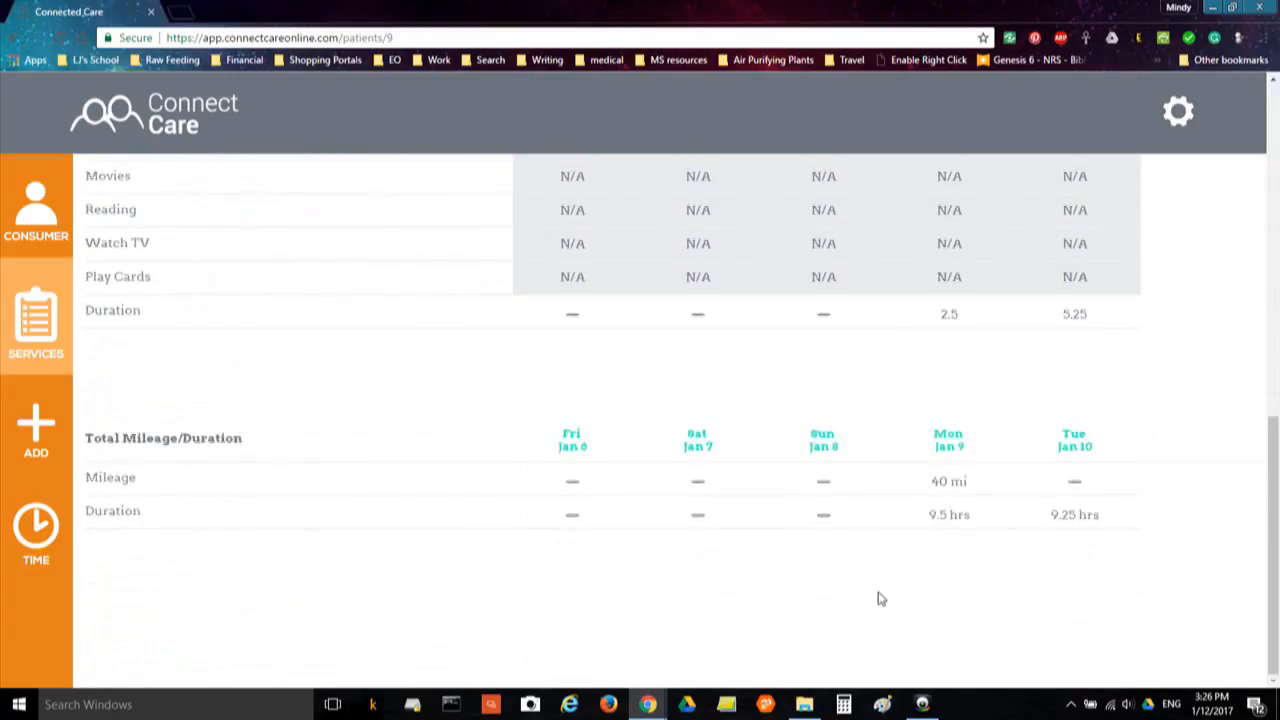
scroll(880, 598, up, 9)
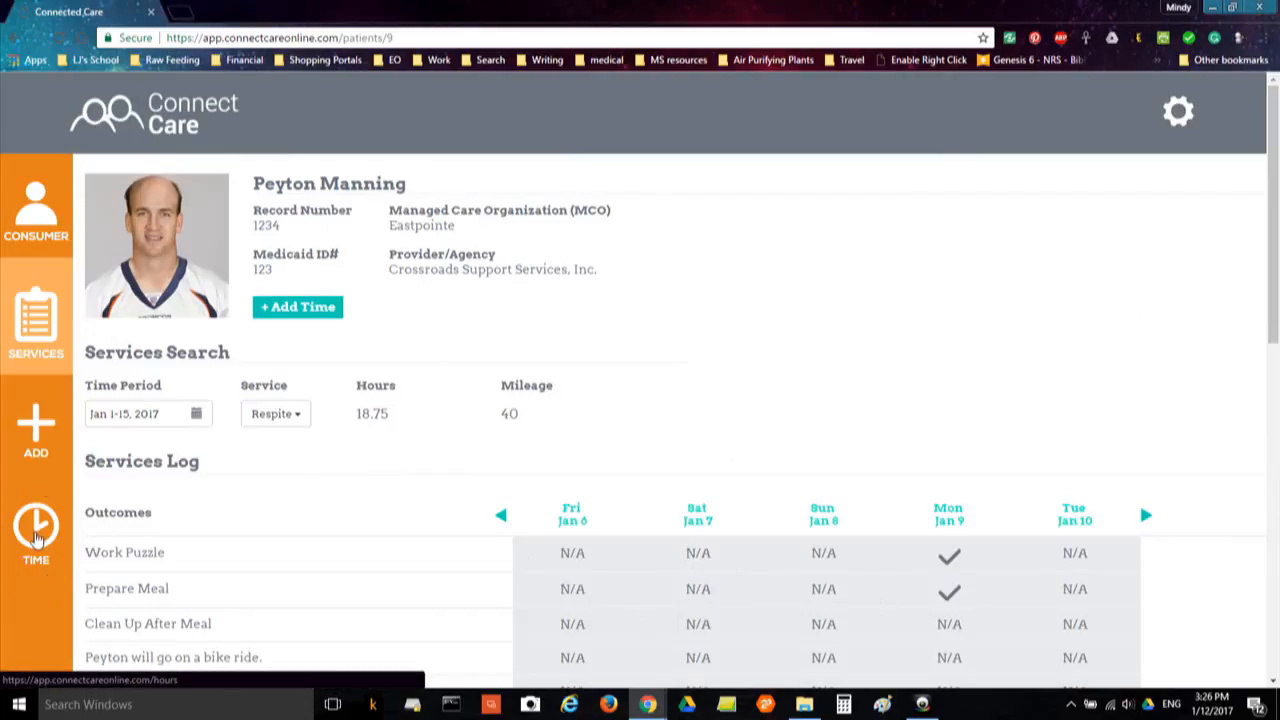
Open the TIME hours page showing the Jan 1–14, 2017 timesheet
click(33, 538)
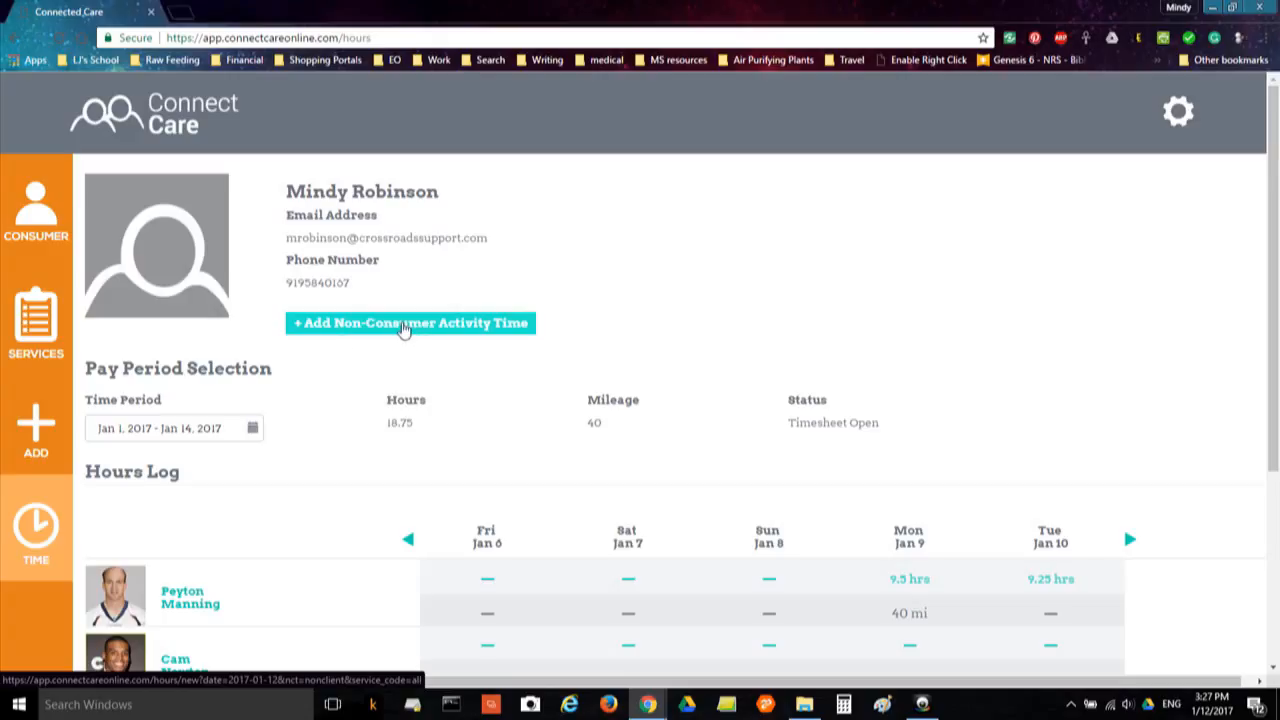
Start a new non-consumer activity entry dated Jan 10, 2017
click(403, 327)
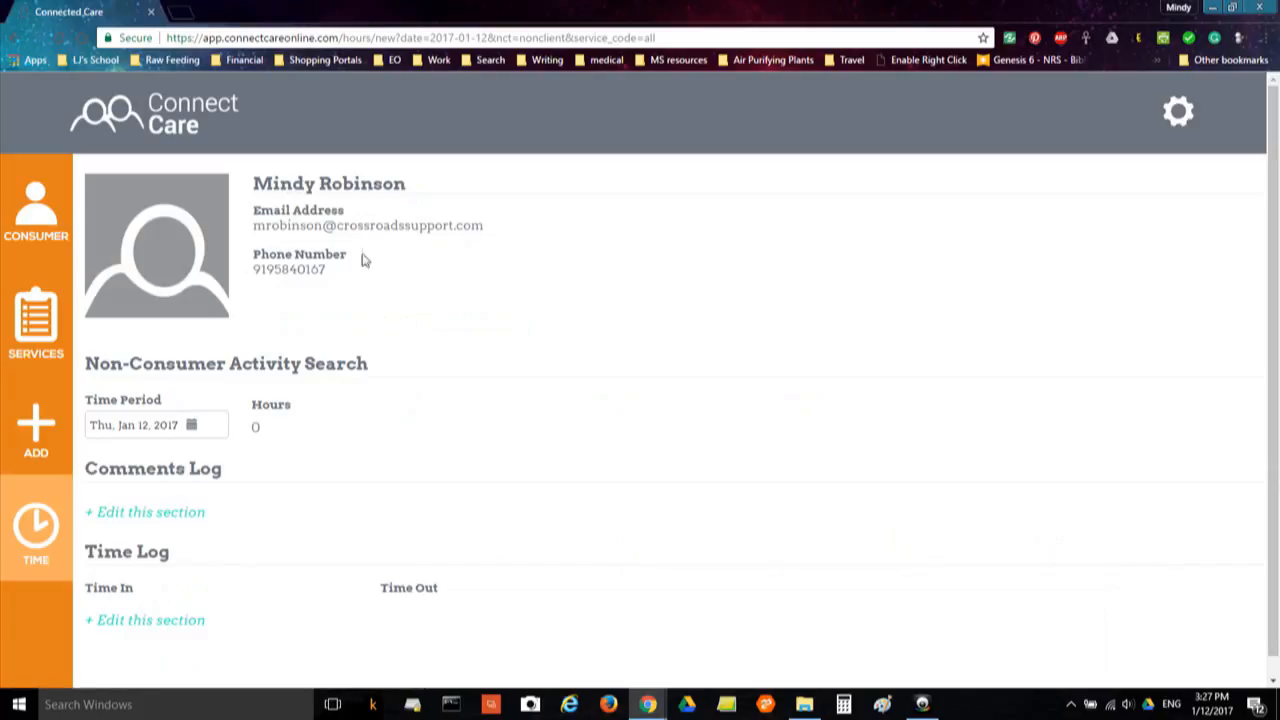
click(191, 425)
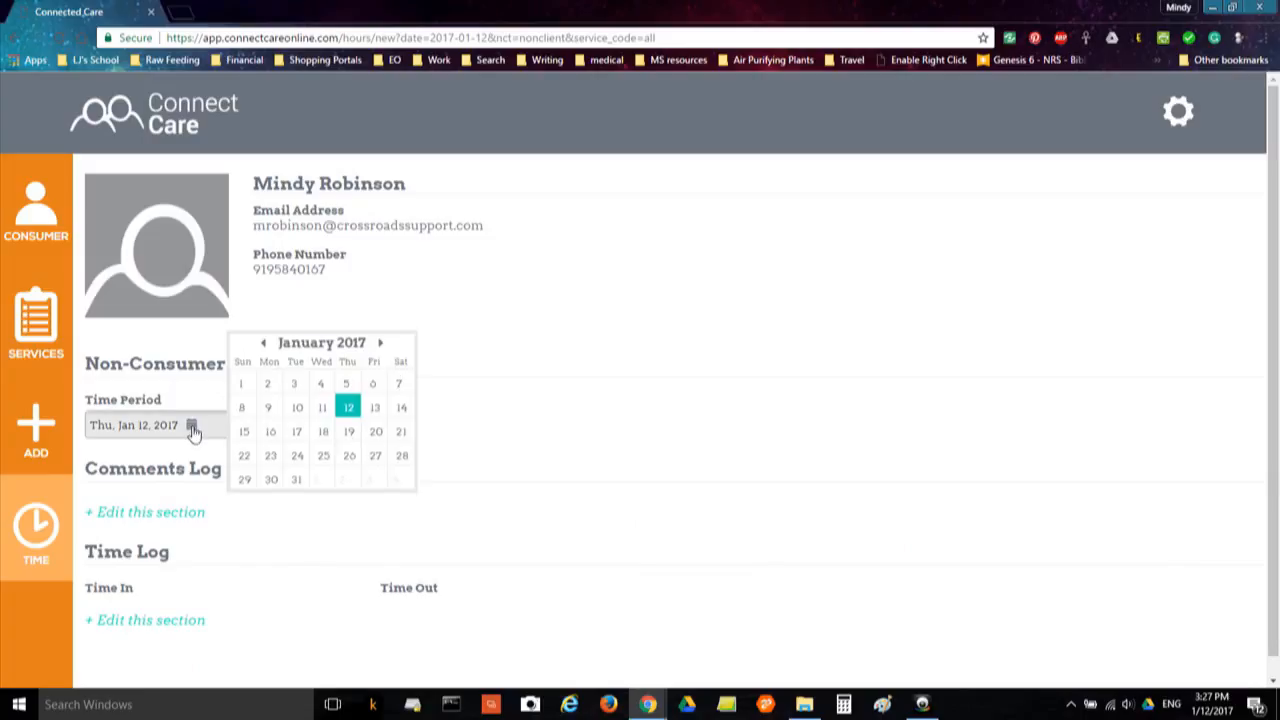
click(298, 409)
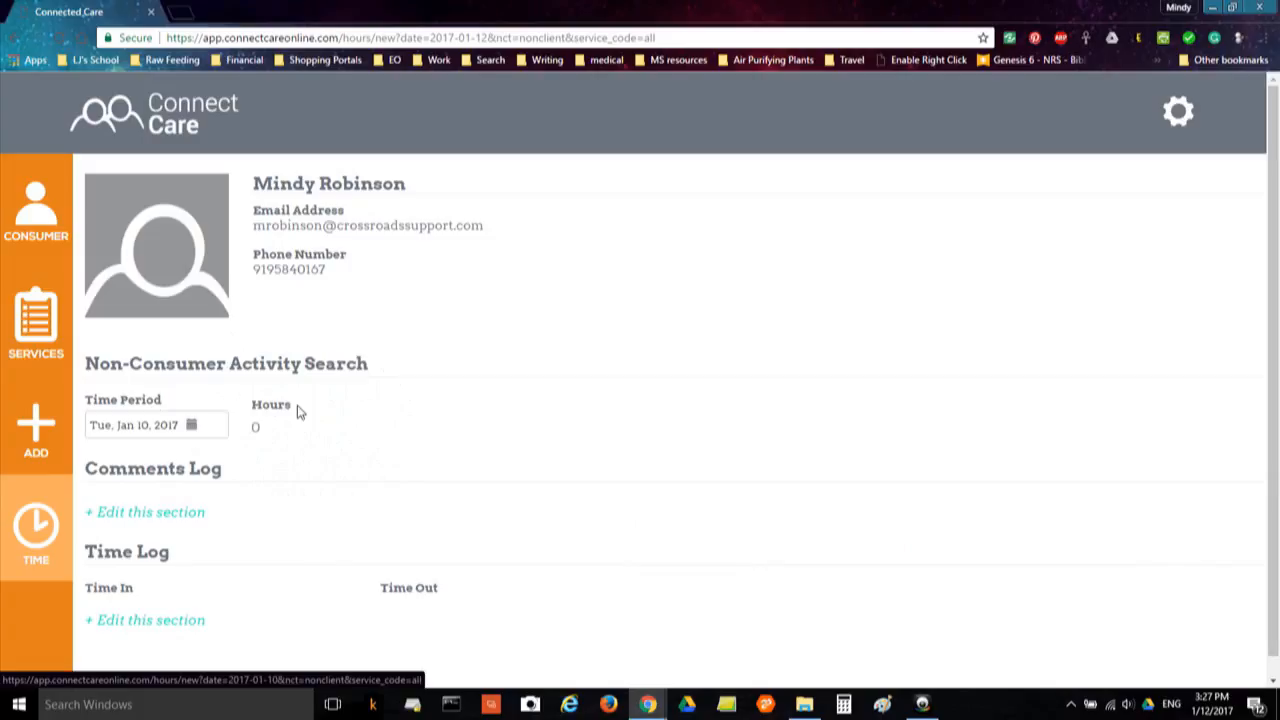
scroll(229, 514, down, 1)
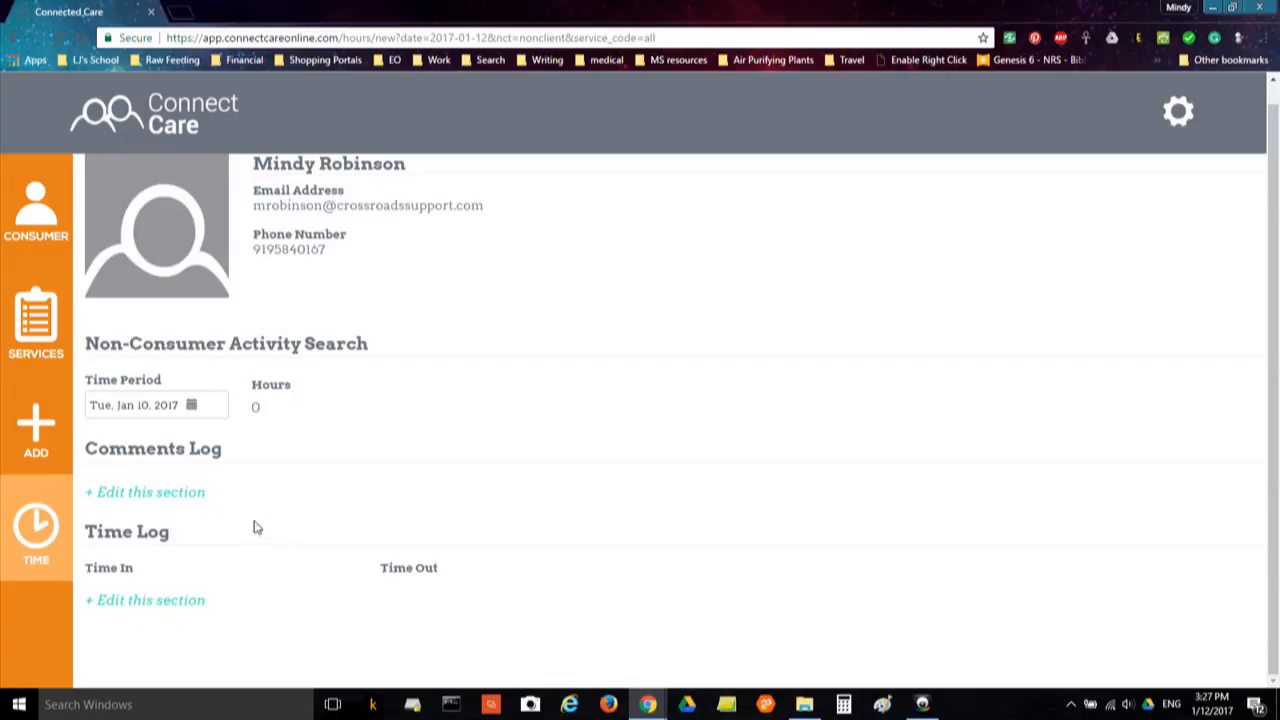
Add the comment 'First Aid/CPR training' to the Jan 10 activity
click(160, 496)
click(380, 204)
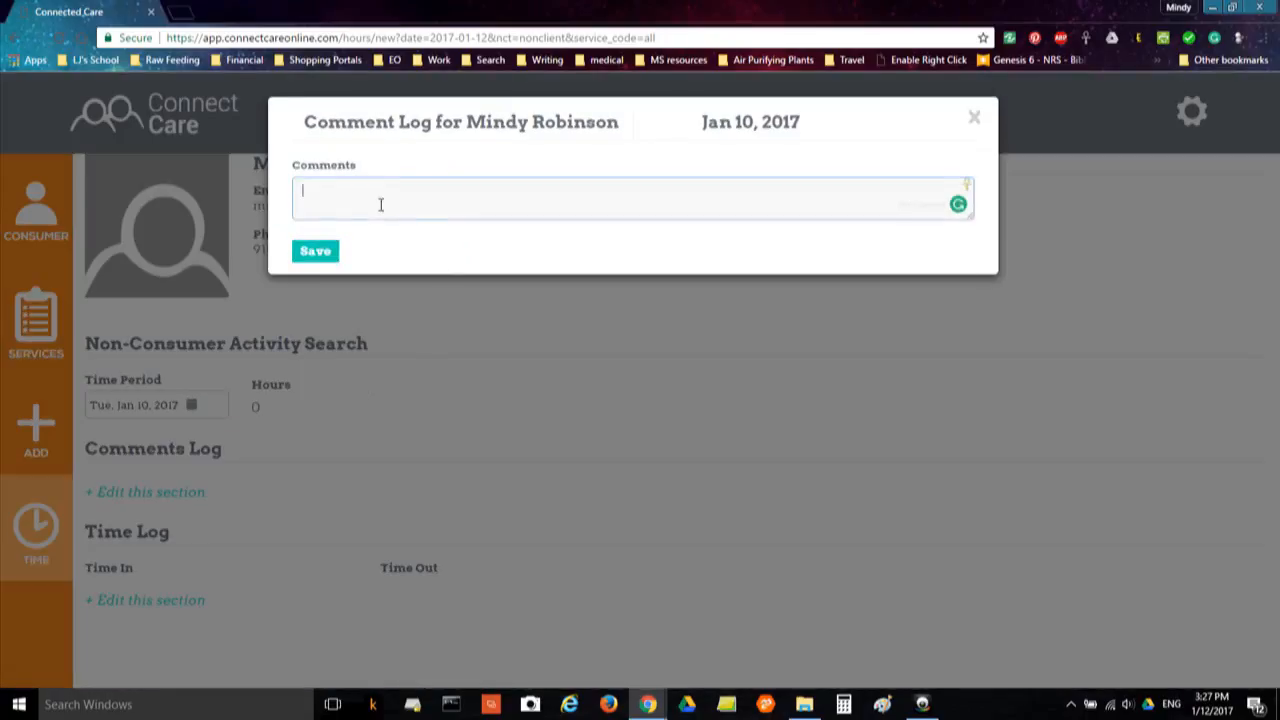
text(First Adi)
click(330, 254)
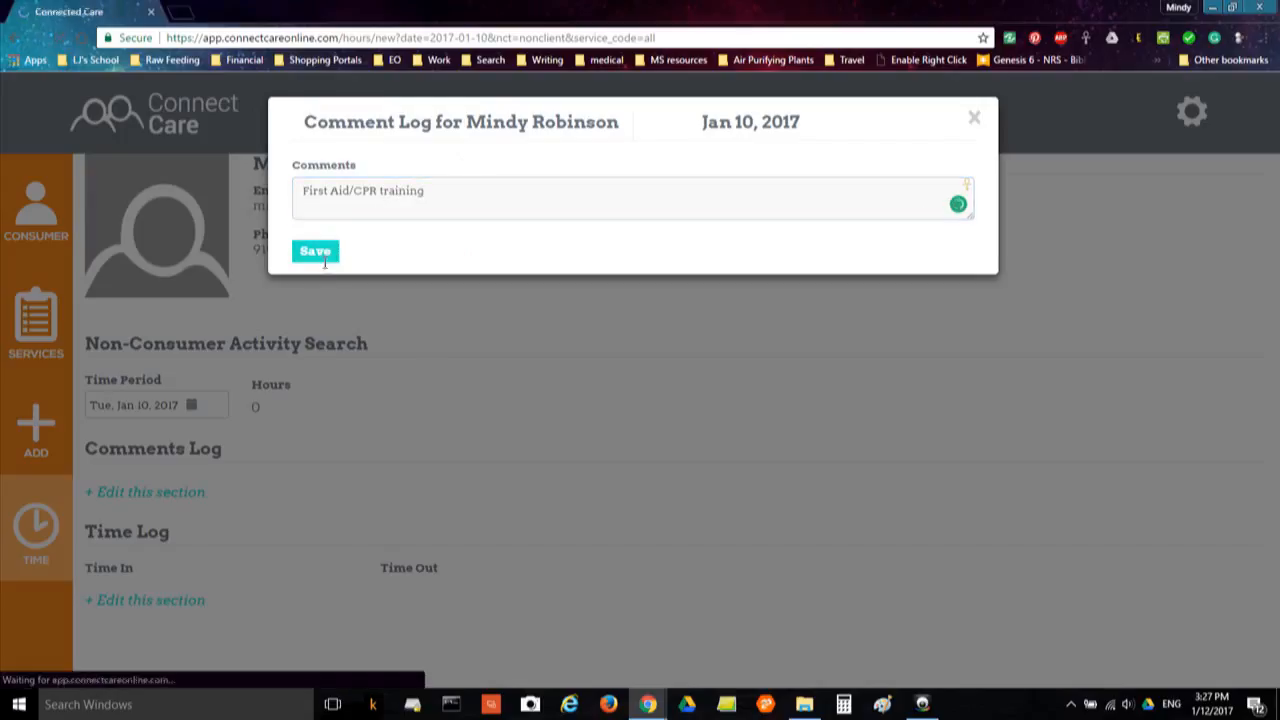
Log the activity time as 8:30 PM to 11:30 PM and save
scroll(330, 400, down, 1)
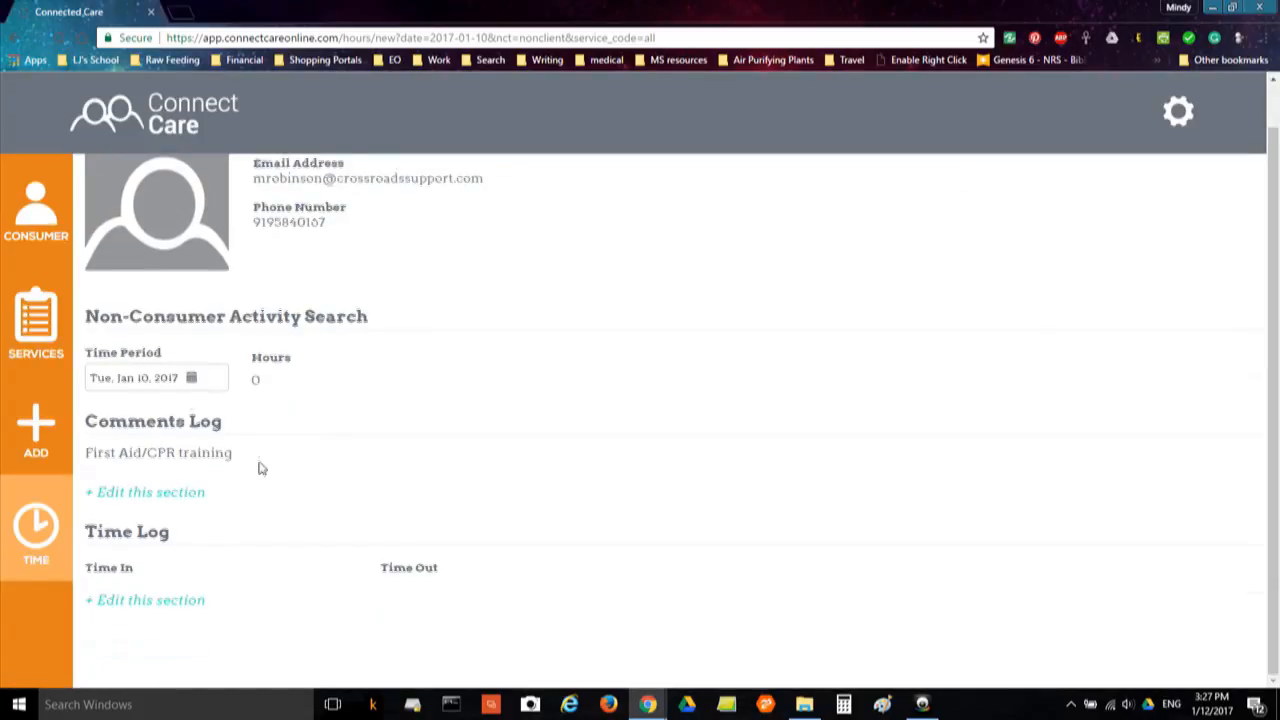
click(188, 607)
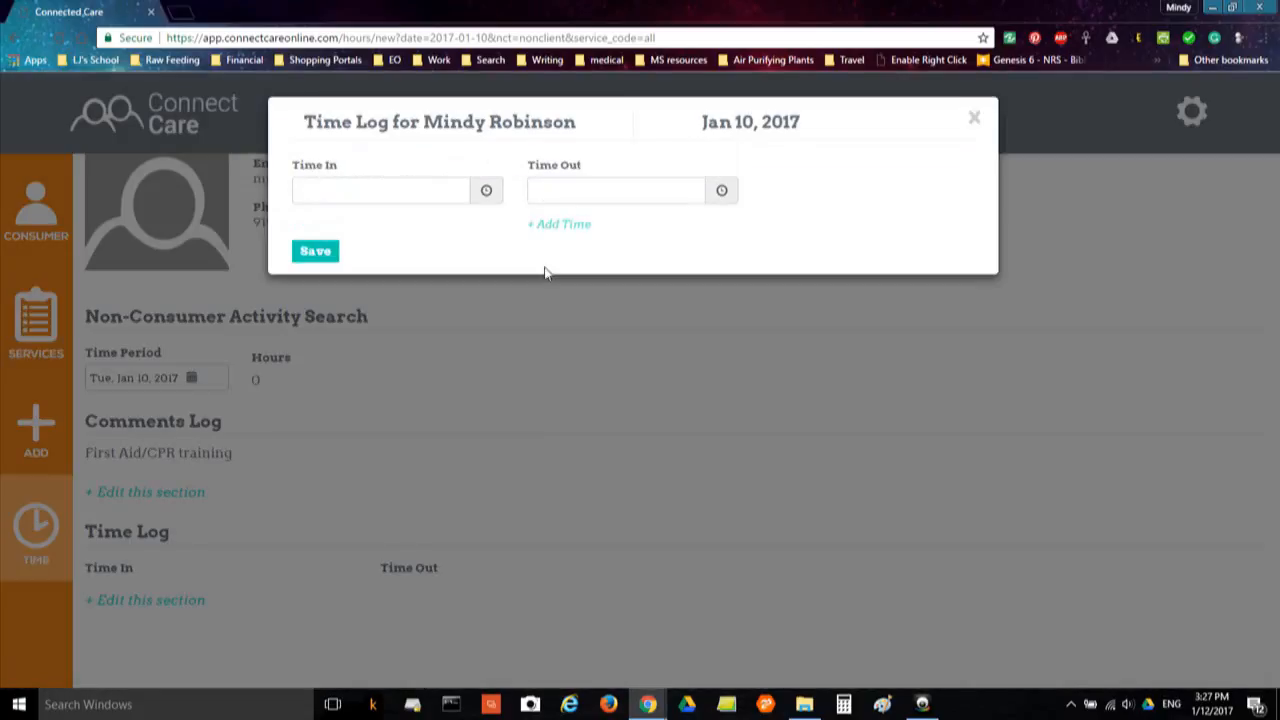
click(484, 198)
click(503, 303)
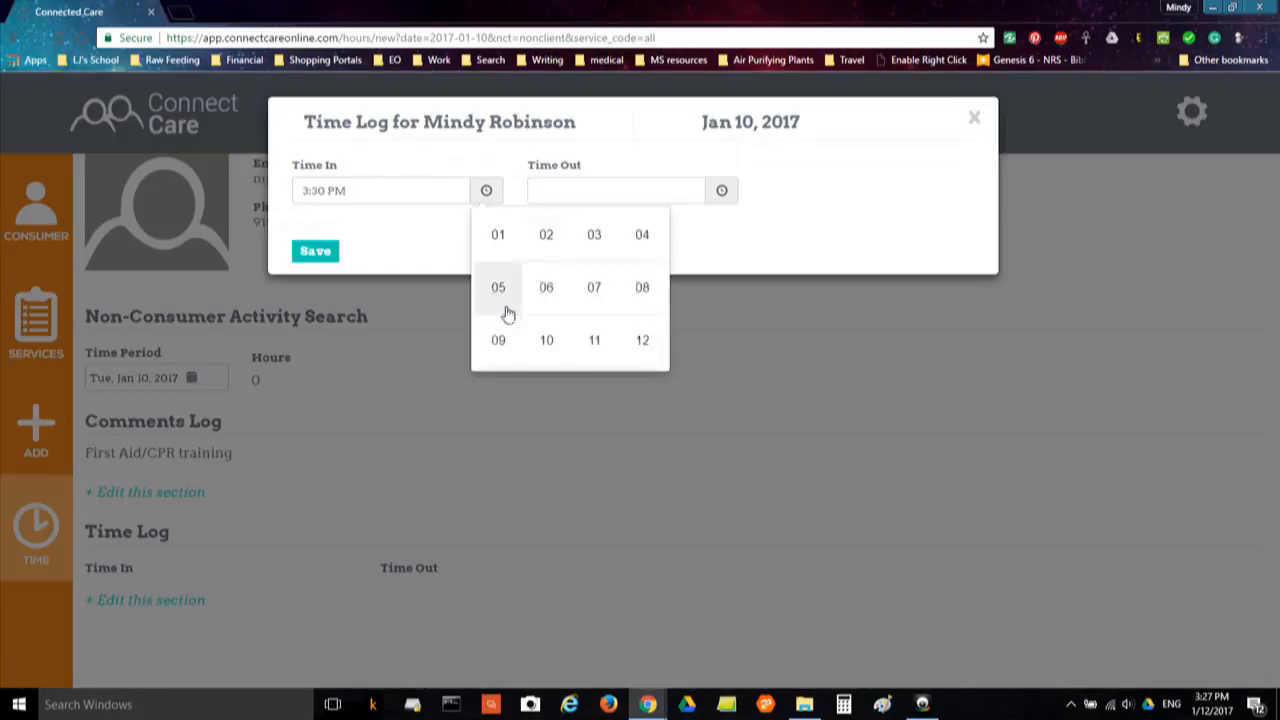
click(642, 287)
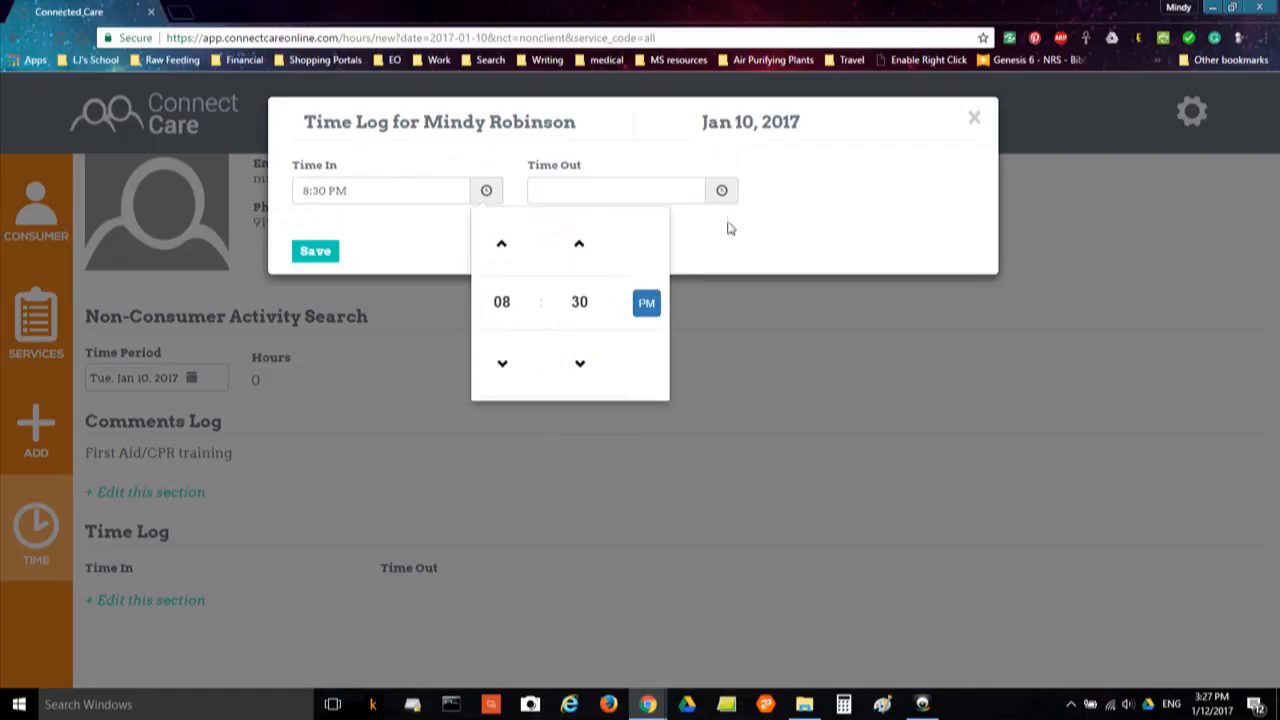
click(721, 190)
click(724, 314)
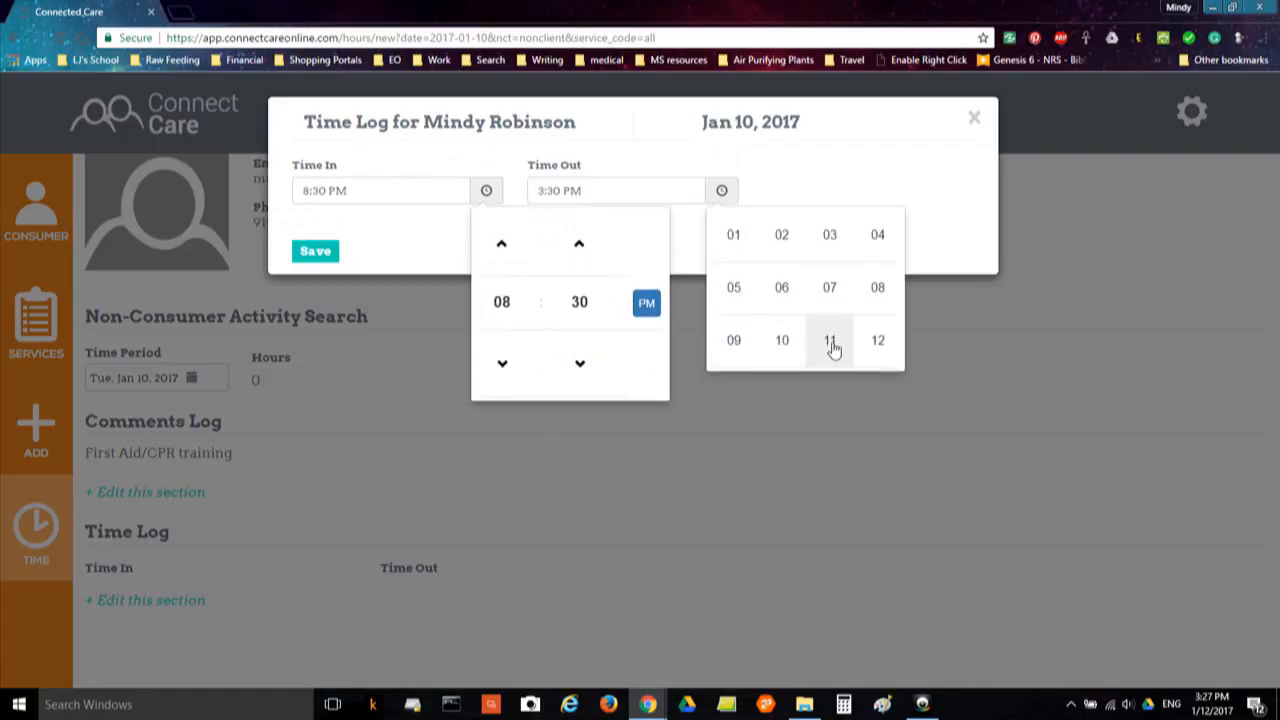
click(831, 341)
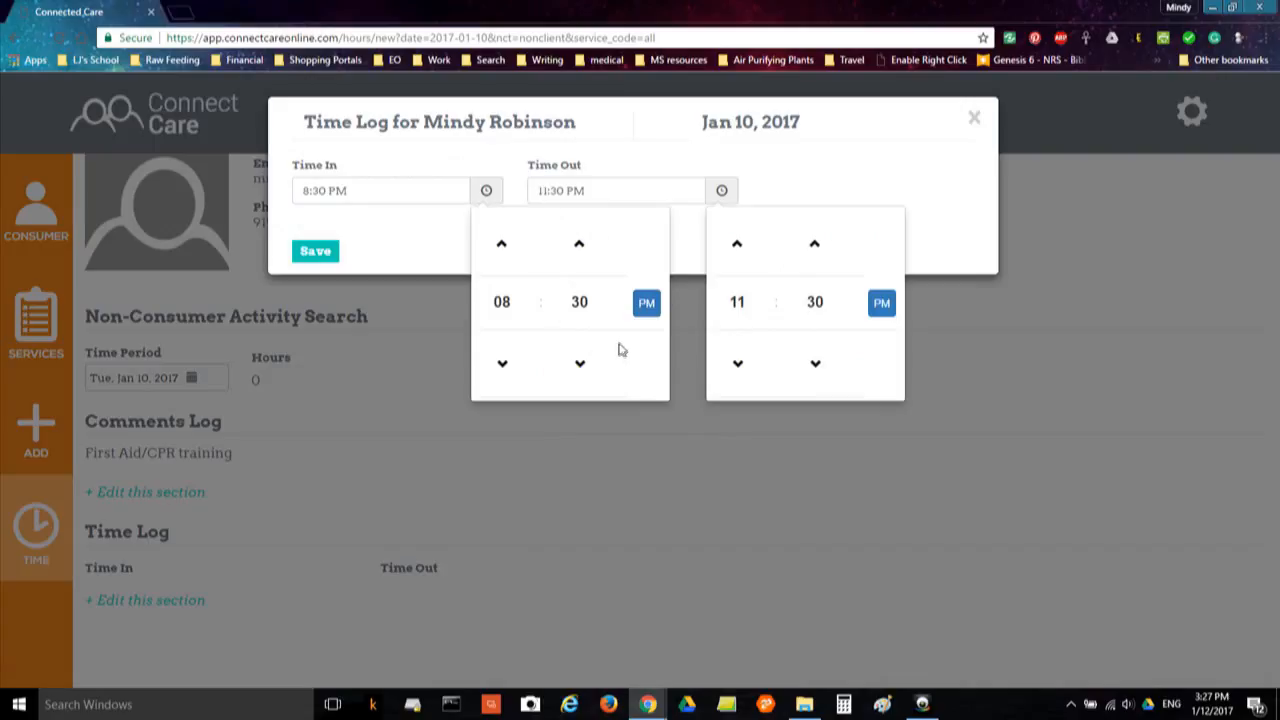
click(834, 177)
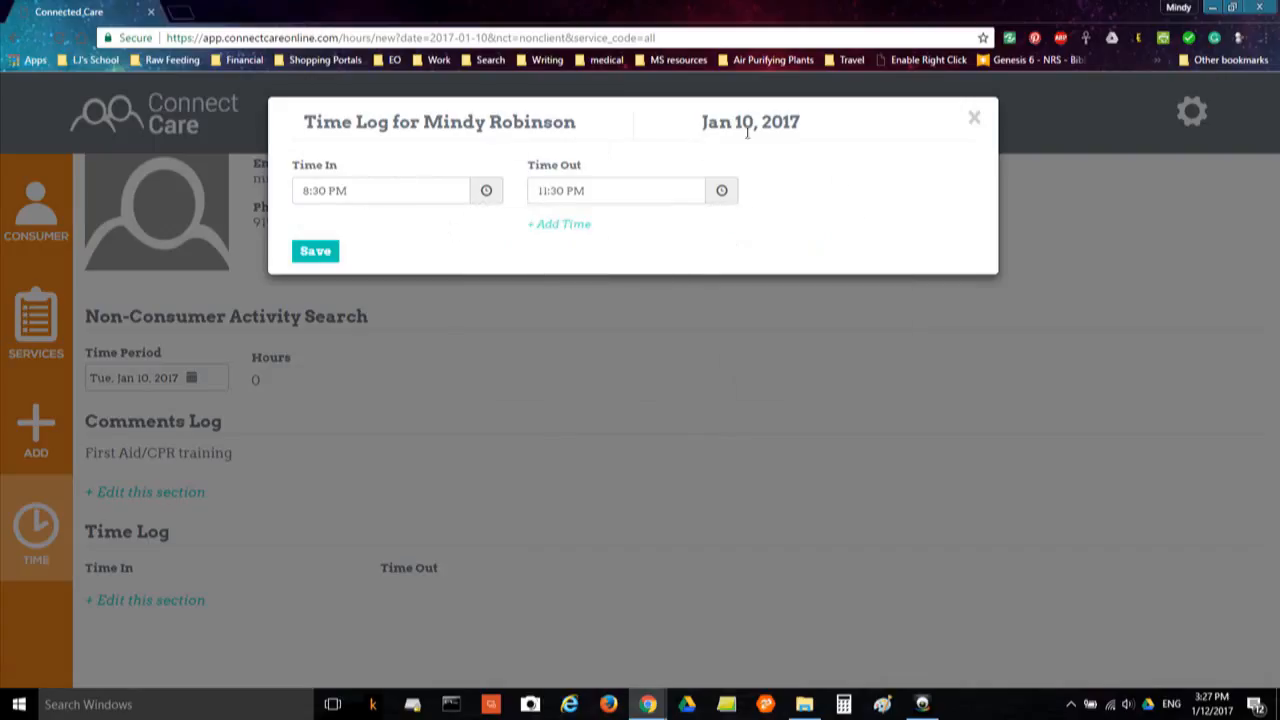
click(312, 254)
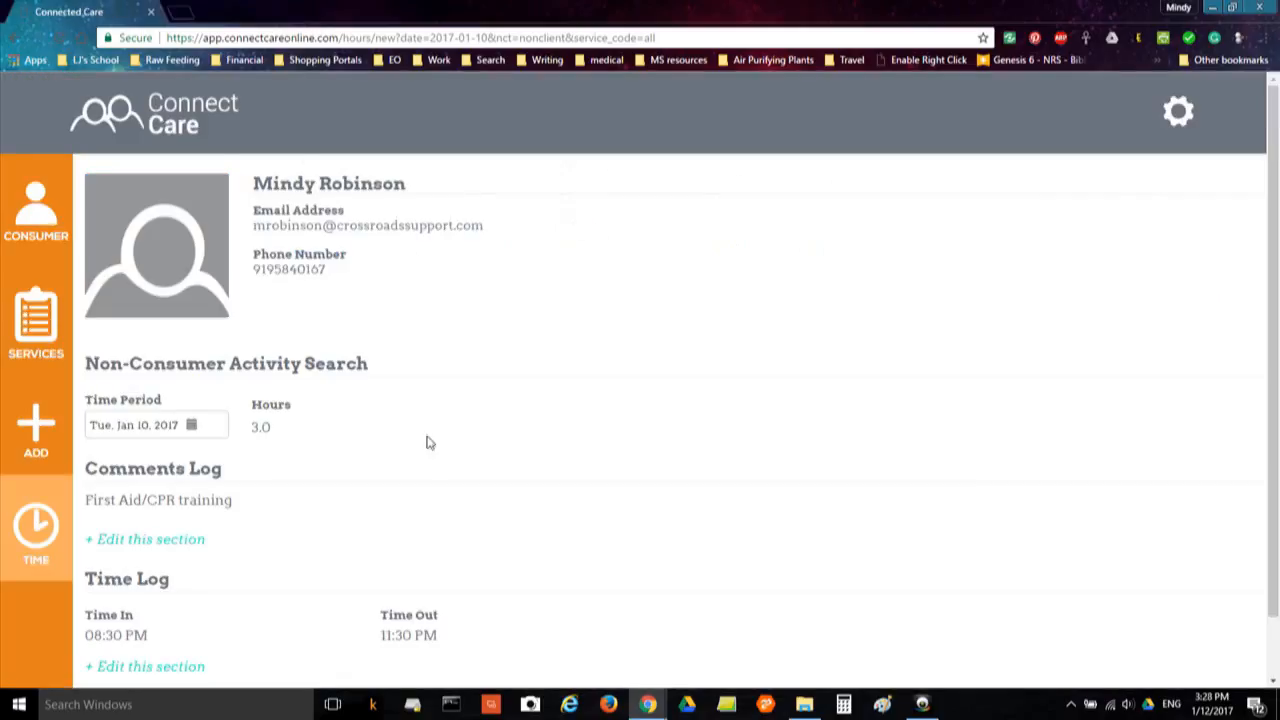
scroll(433, 457, down, 1)
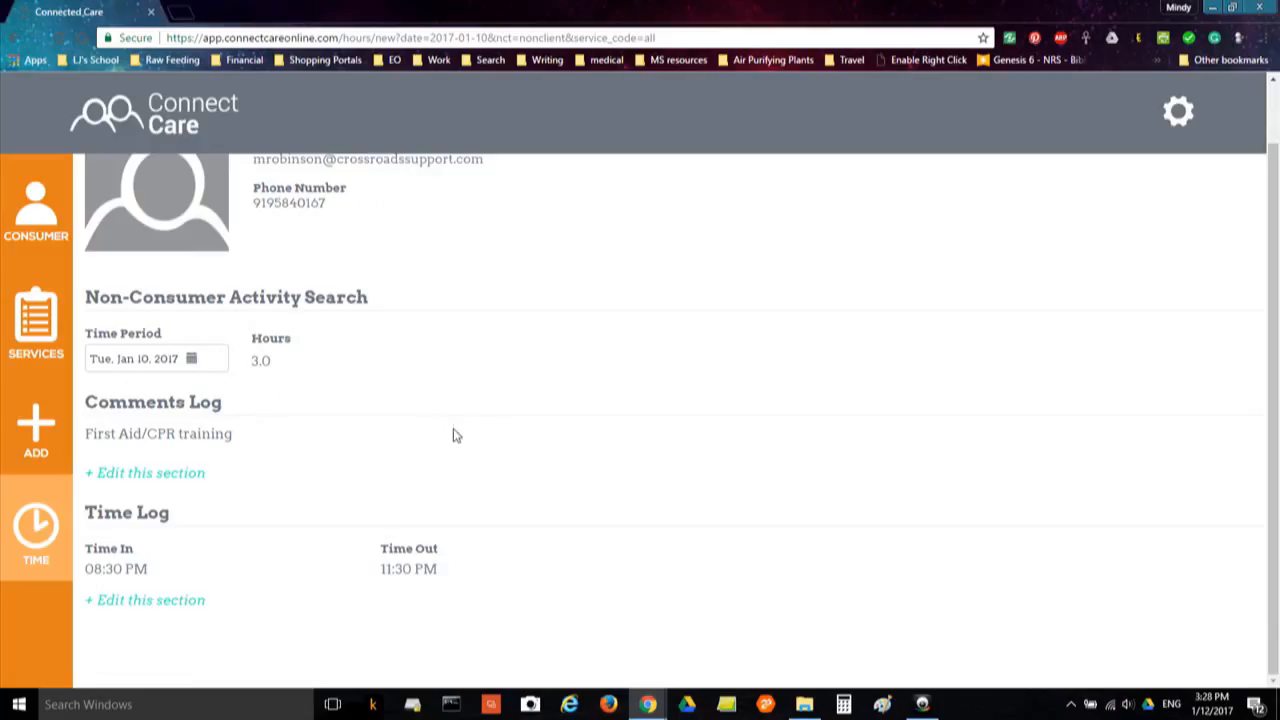
Return to the TIME page and reselect the Jan 1–14, 2017 pay period after viewing Dec 18–31, 2016
click(38, 532)
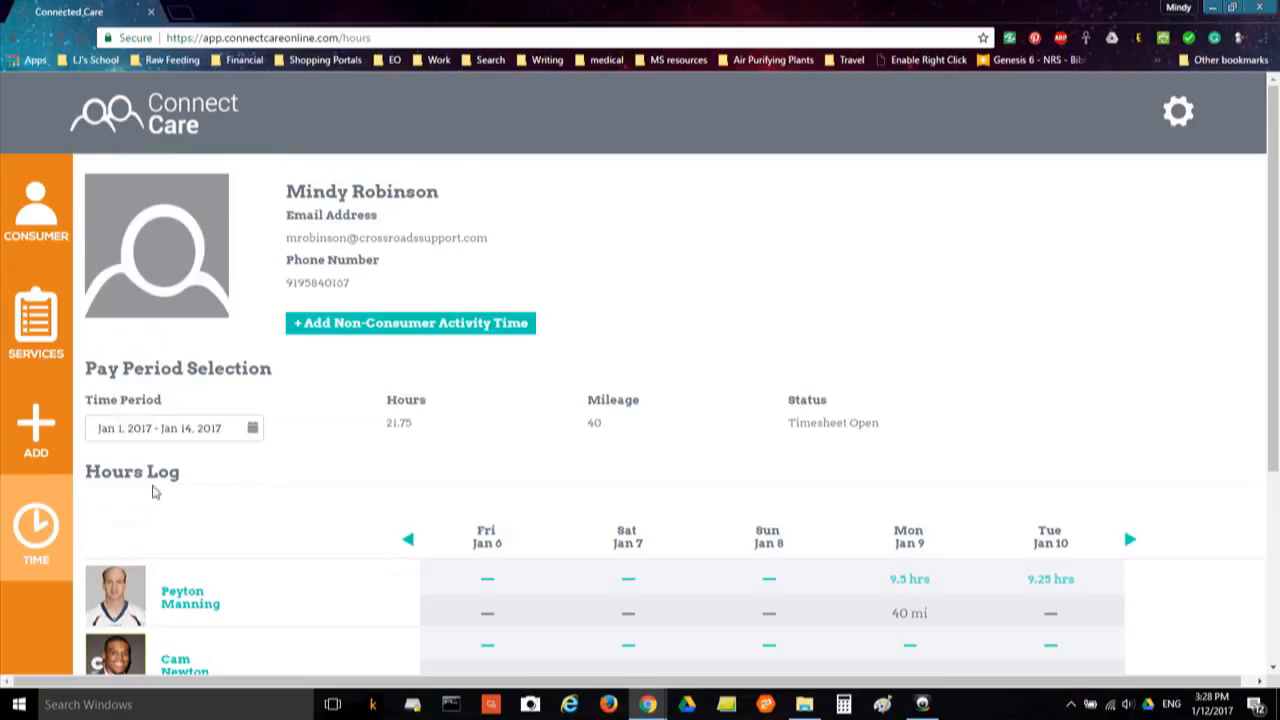
click(254, 430)
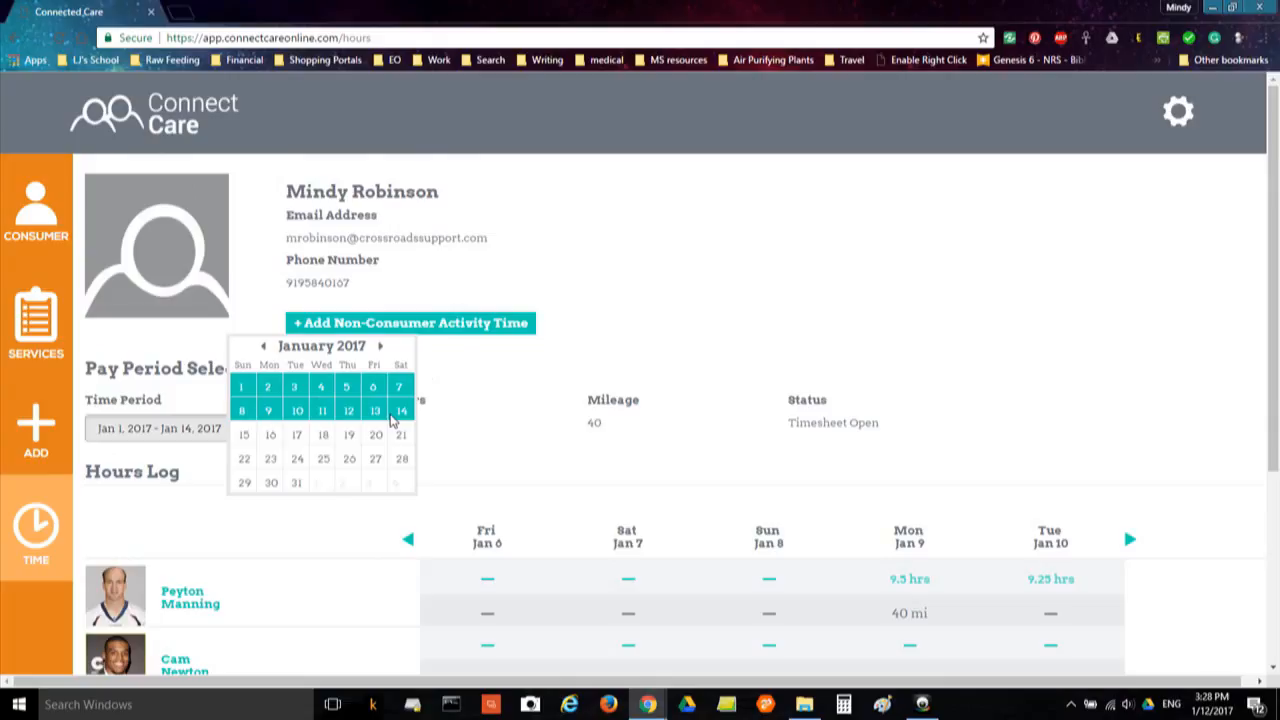
click(265, 349)
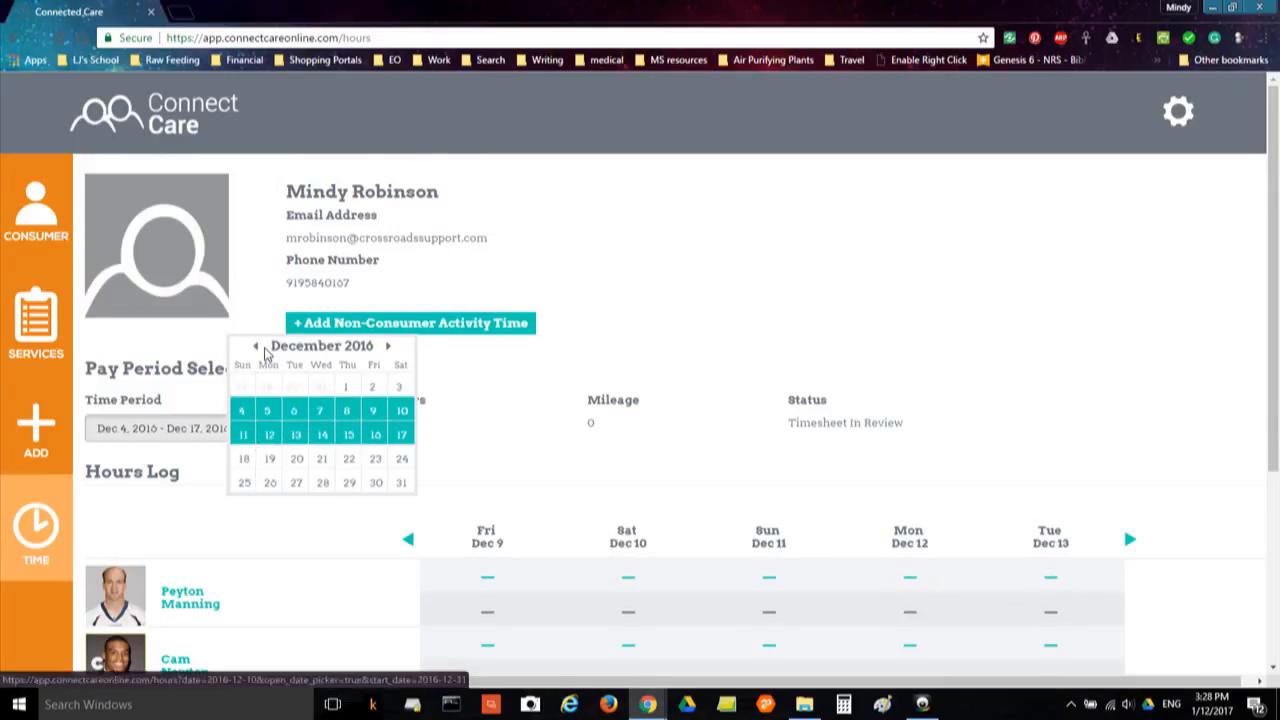
click(297, 462)
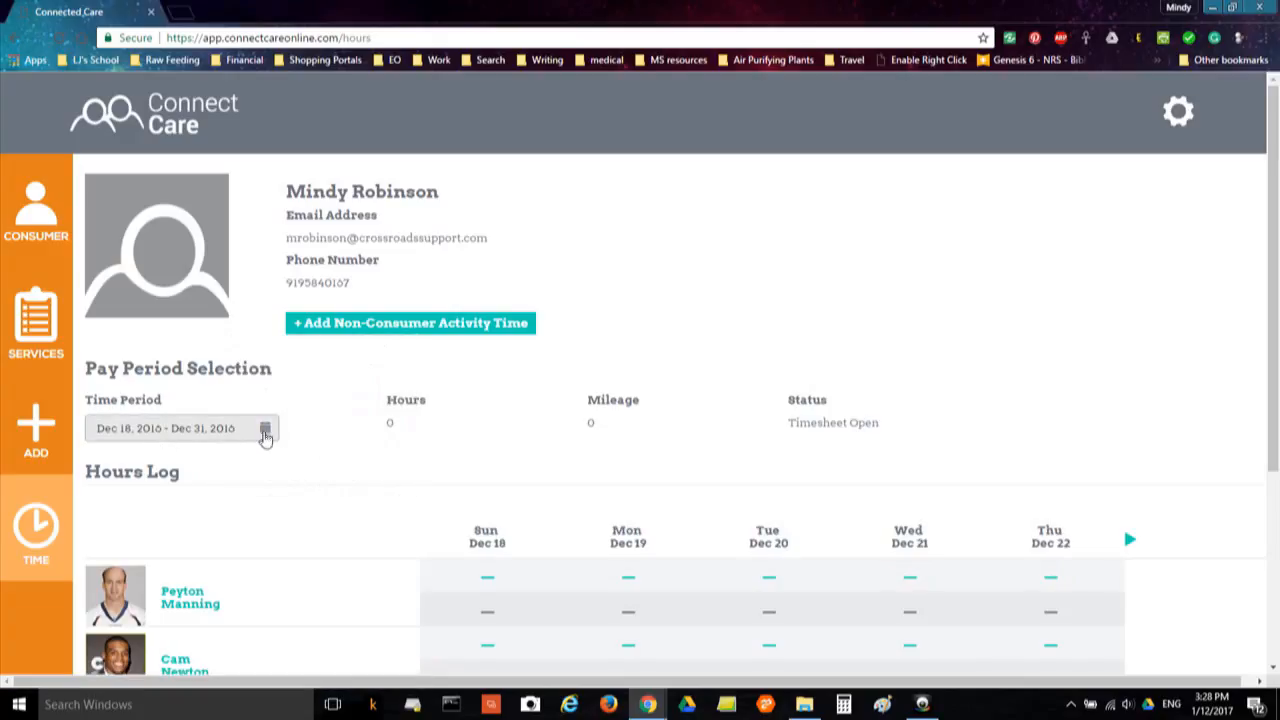
click(266, 431)
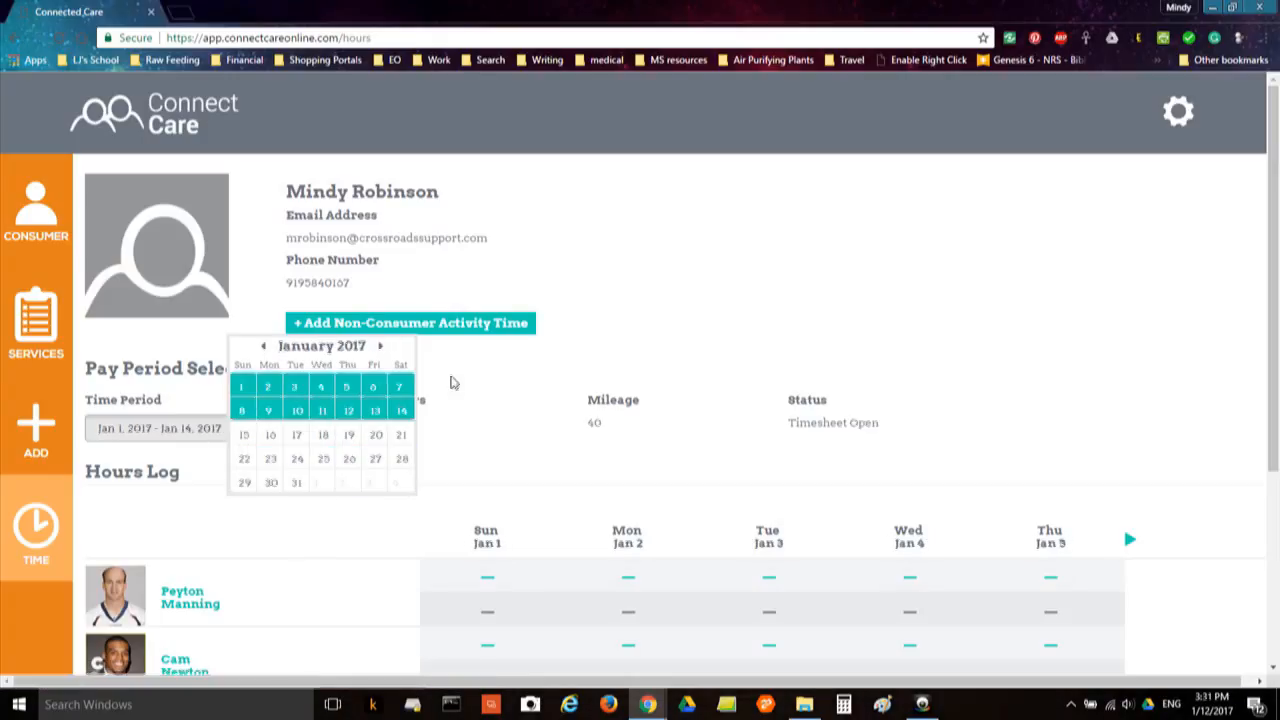
click(690, 328)
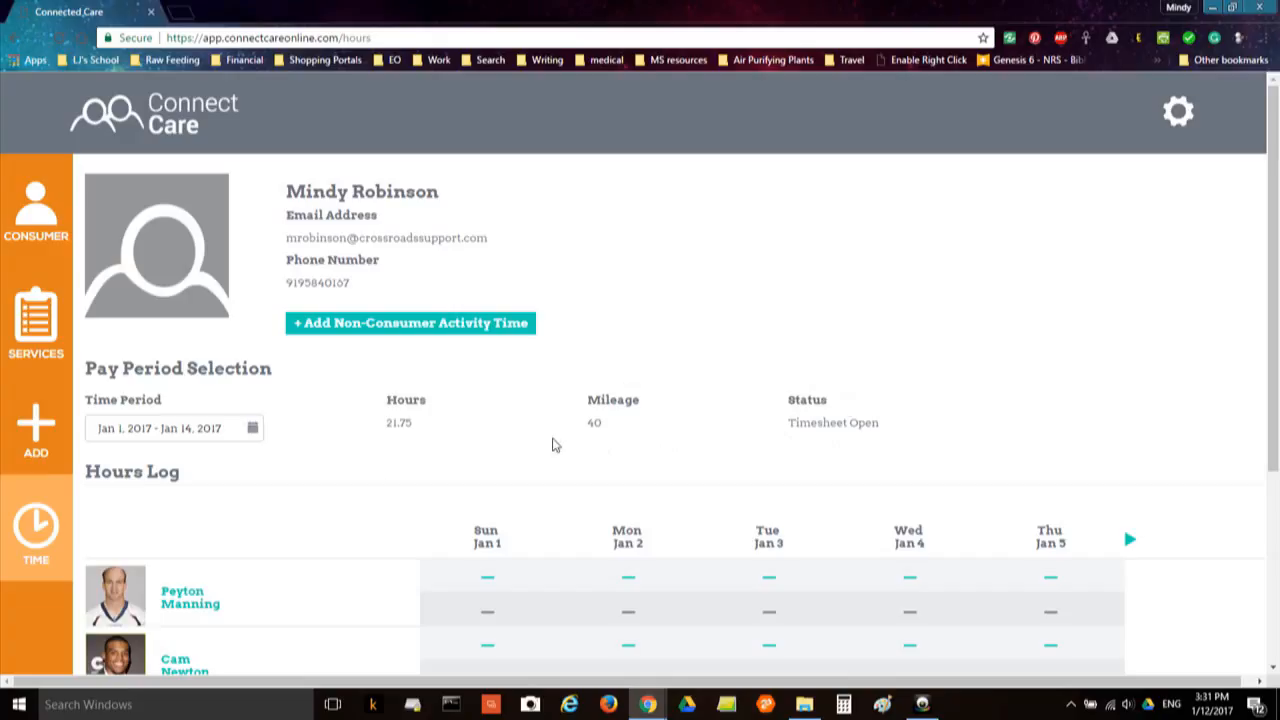
Advance the Hours Log to Jan 6–10 to confirm Jan 10's 3.0 non-consumer hours
scroll(391, 475, down, 1)
scroll(391, 488, down, 1)
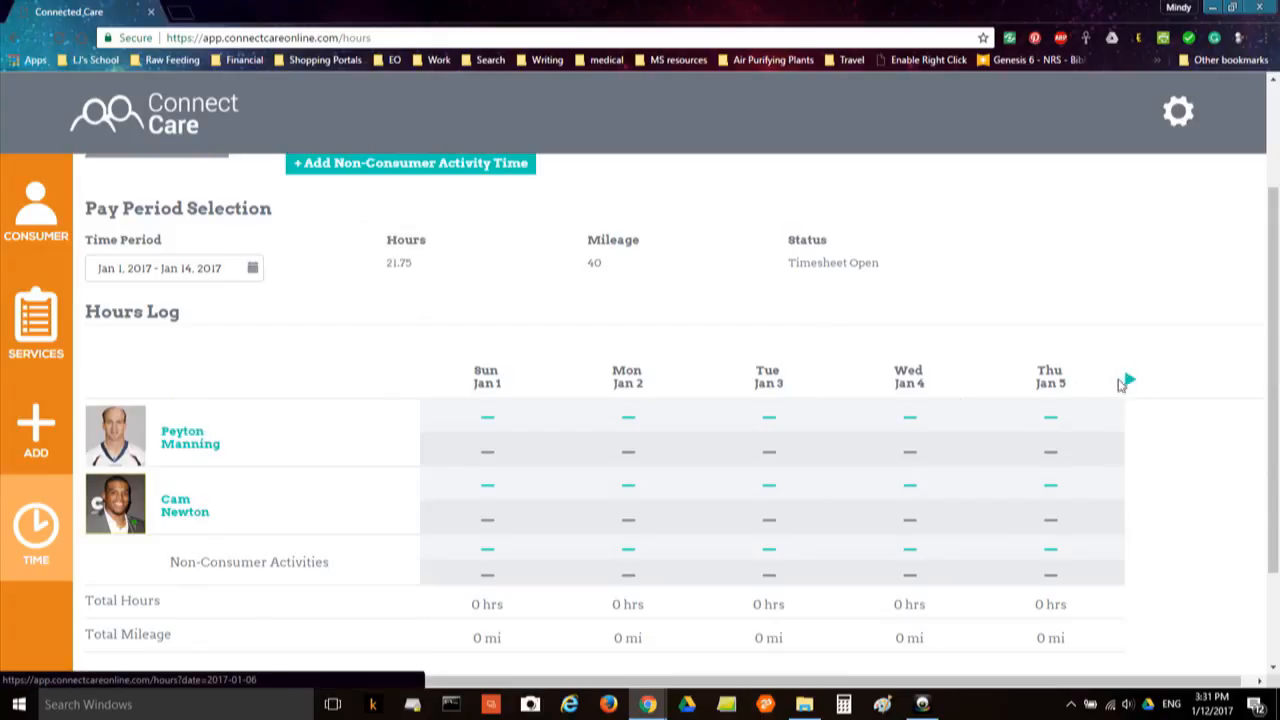
click(1128, 383)
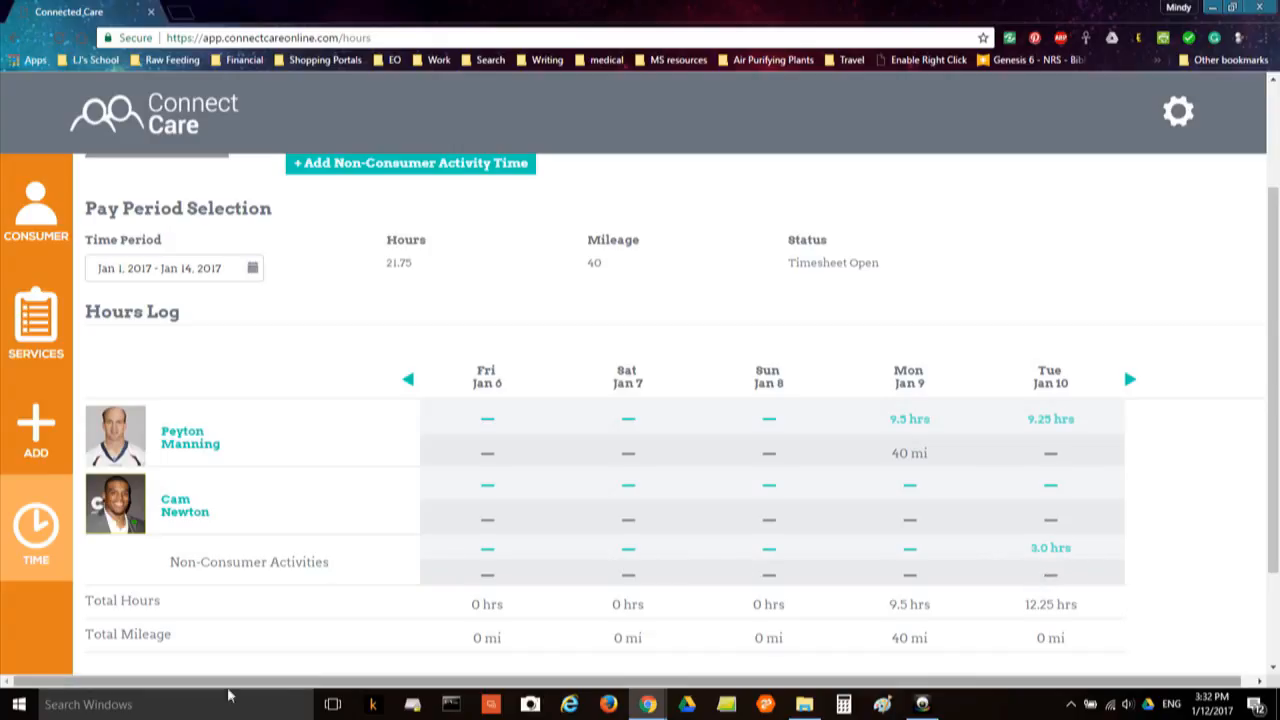
scroll(1265, 206, down, 2)
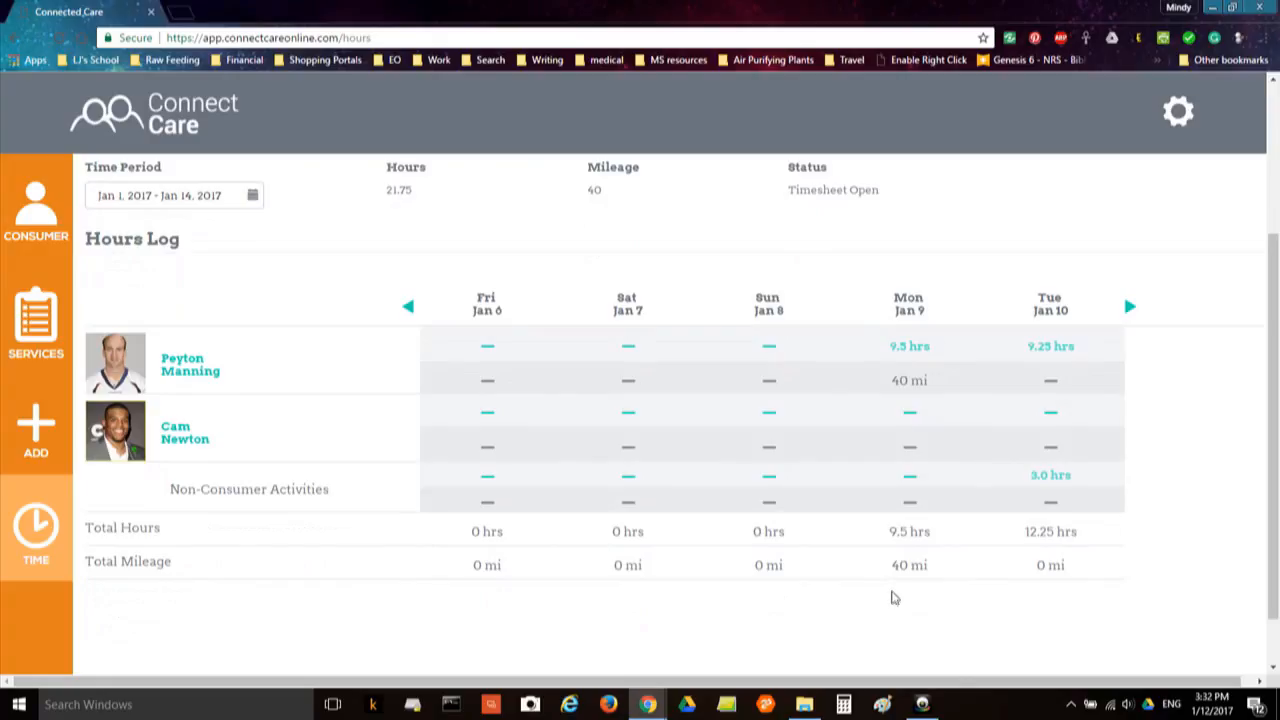
drag(1276, 448, 1277, 395)
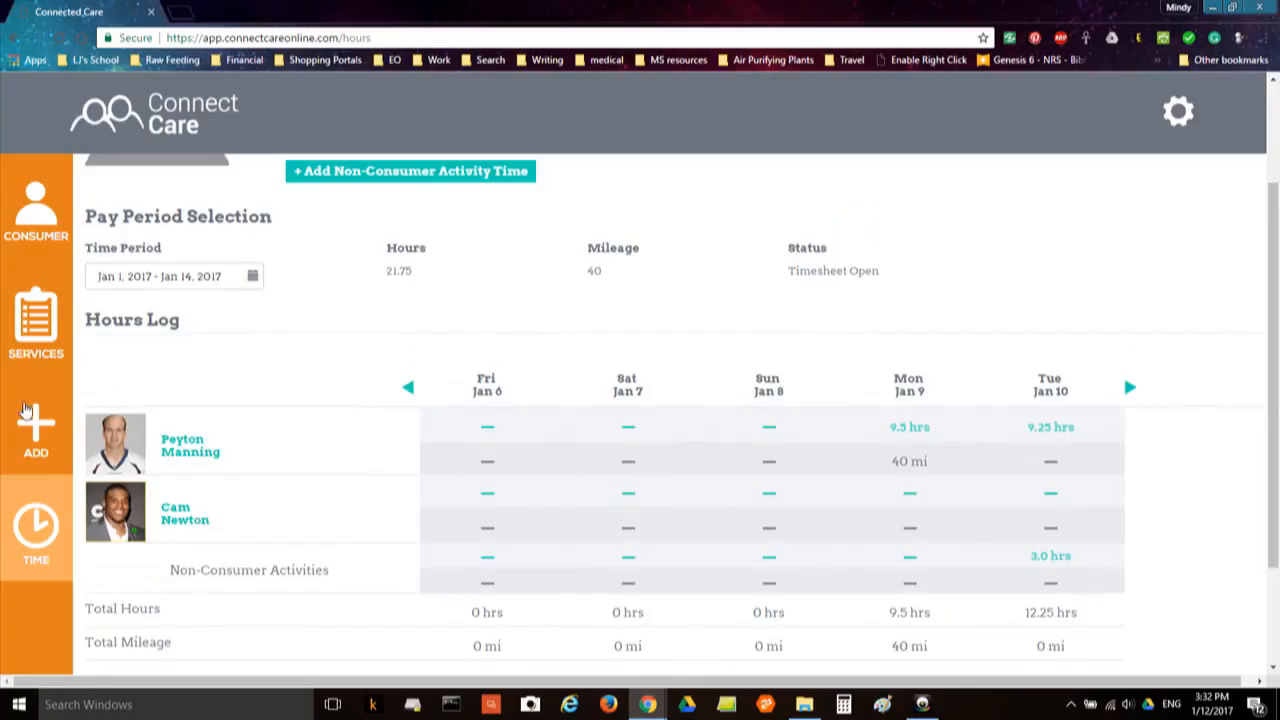
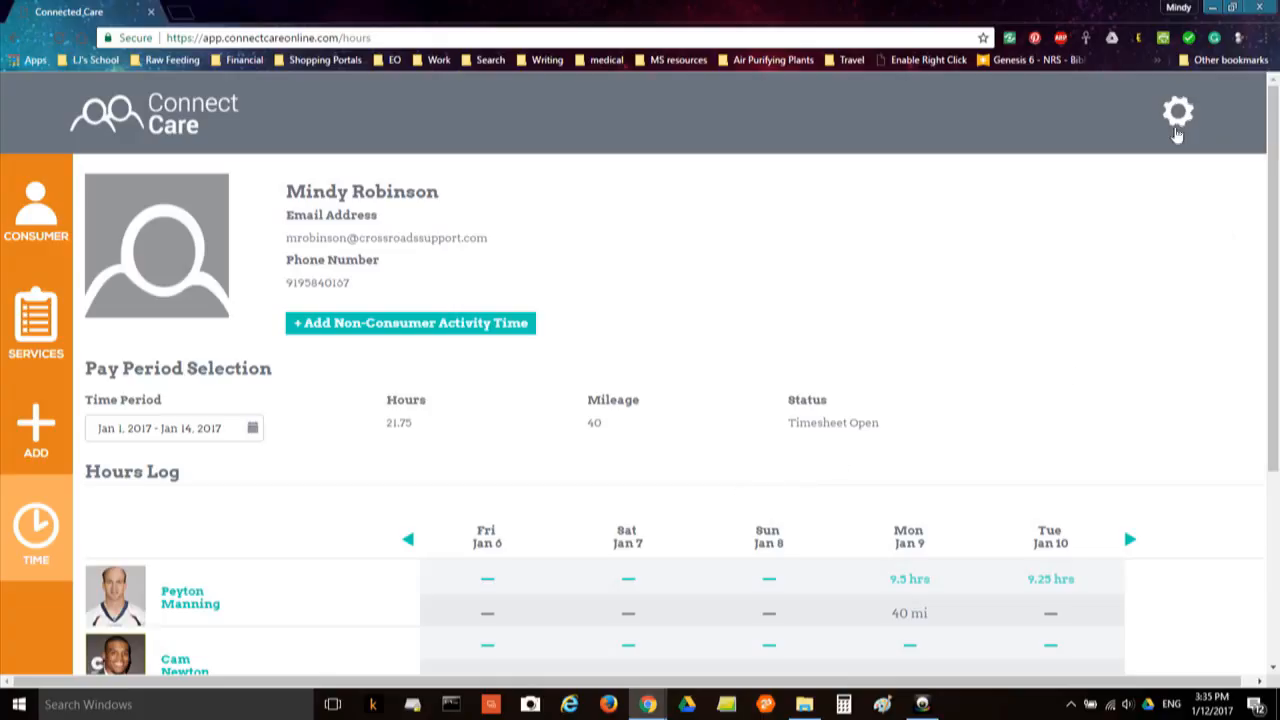
Log out of Connect Care from the gear menu after reviewing the Jan 1–14 timesheet
click(1174, 122)
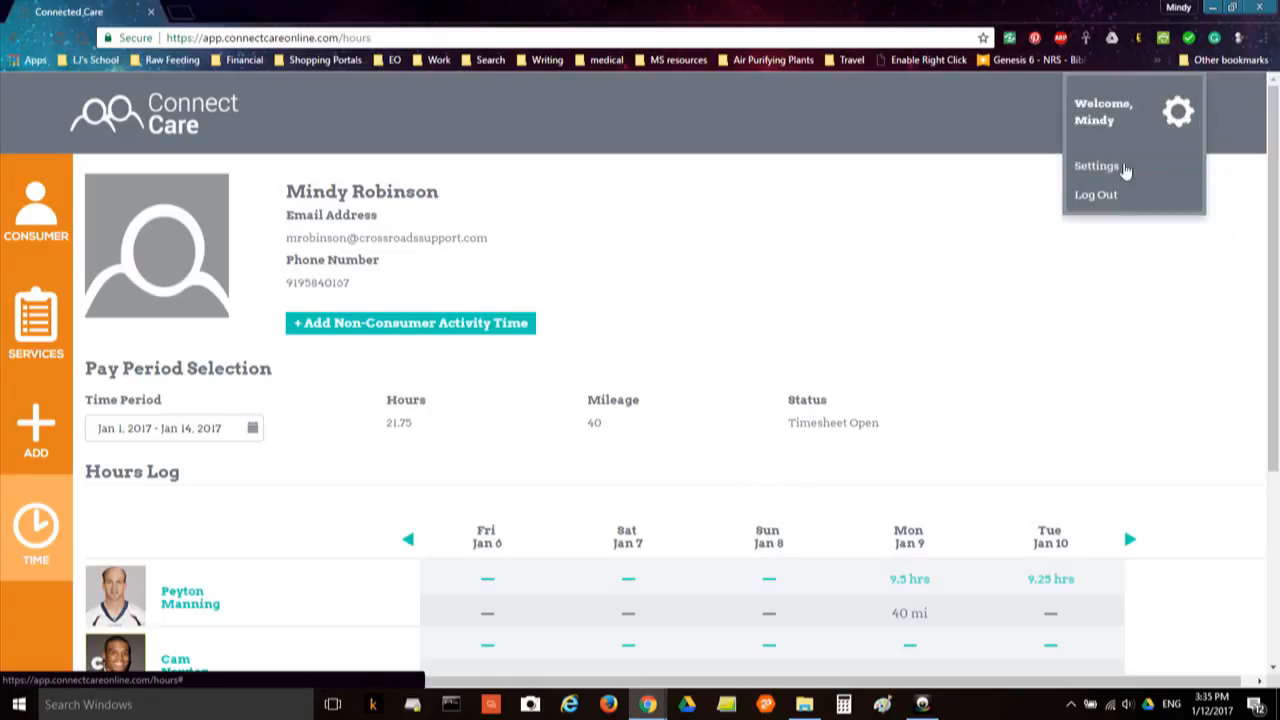
click(1095, 196)
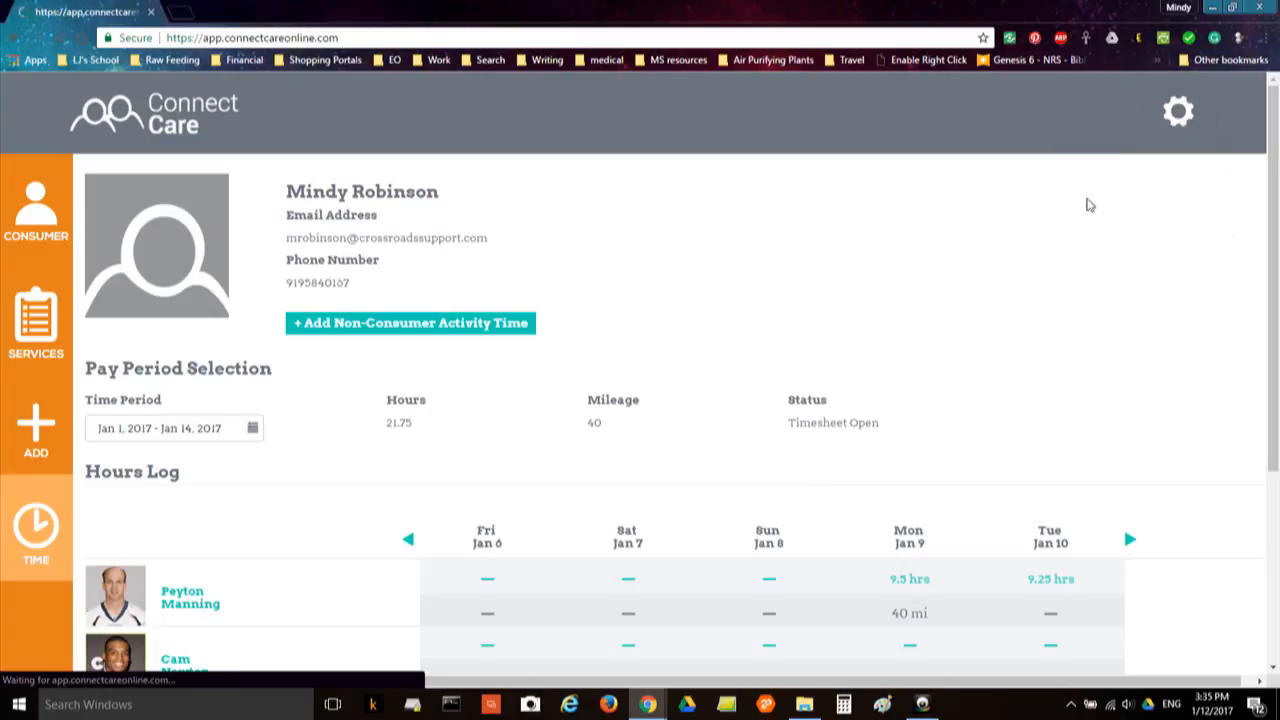